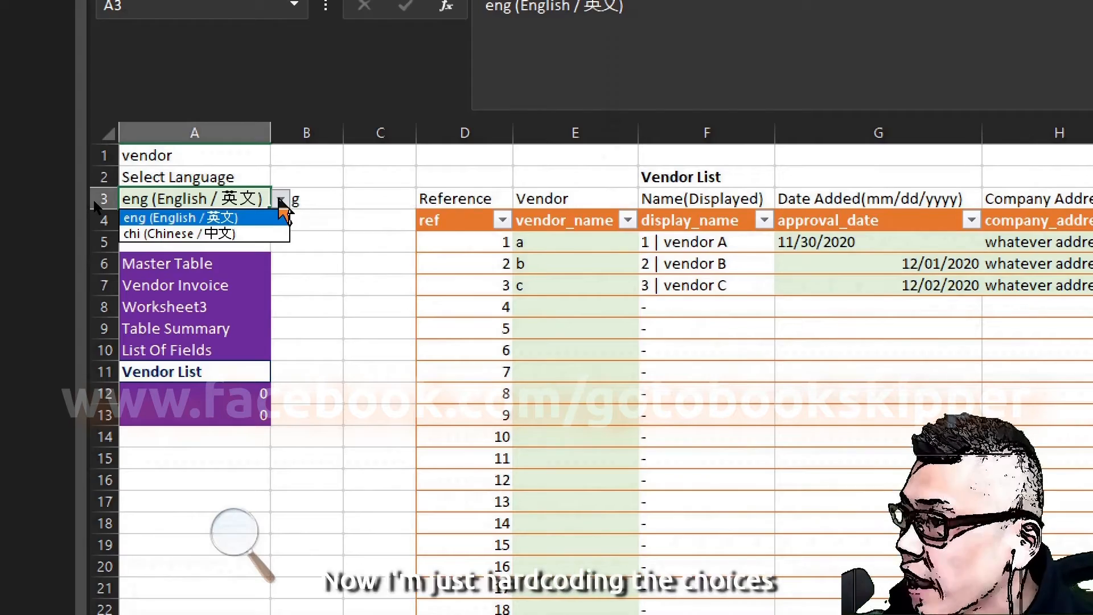
- Examine the language choices of cell A3 on the vendor sheet and their source in its Data Validation settings
{"action": "left_click", "coordinate": [231, 217]}
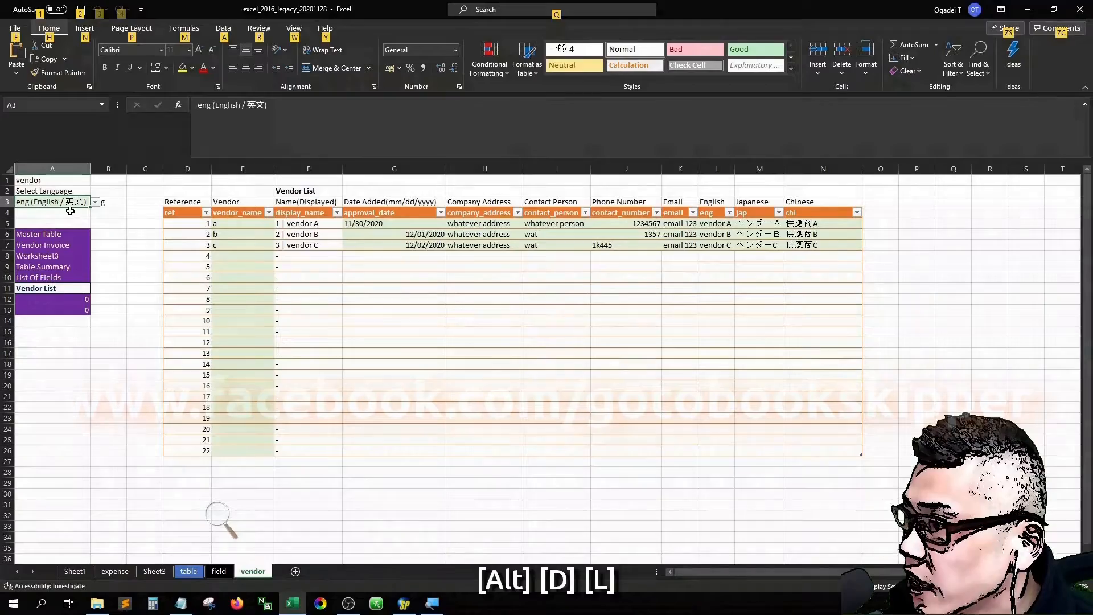
{"action": "key", "text": "alt+d"}
{"action": "key", "text": "l"}
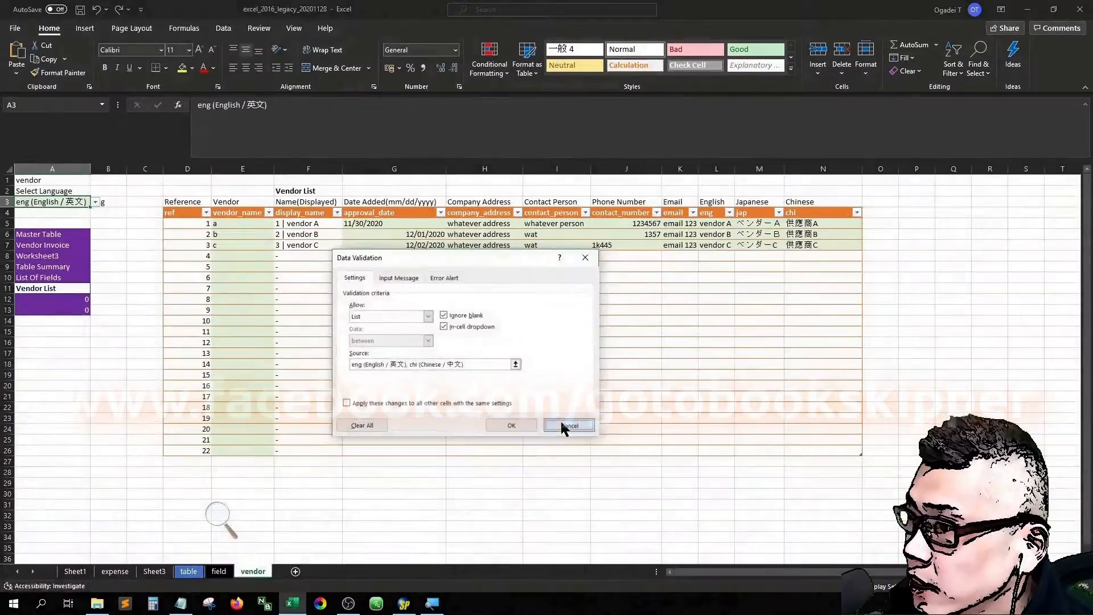
{"action": "left_click", "coordinate": [770, 590]}
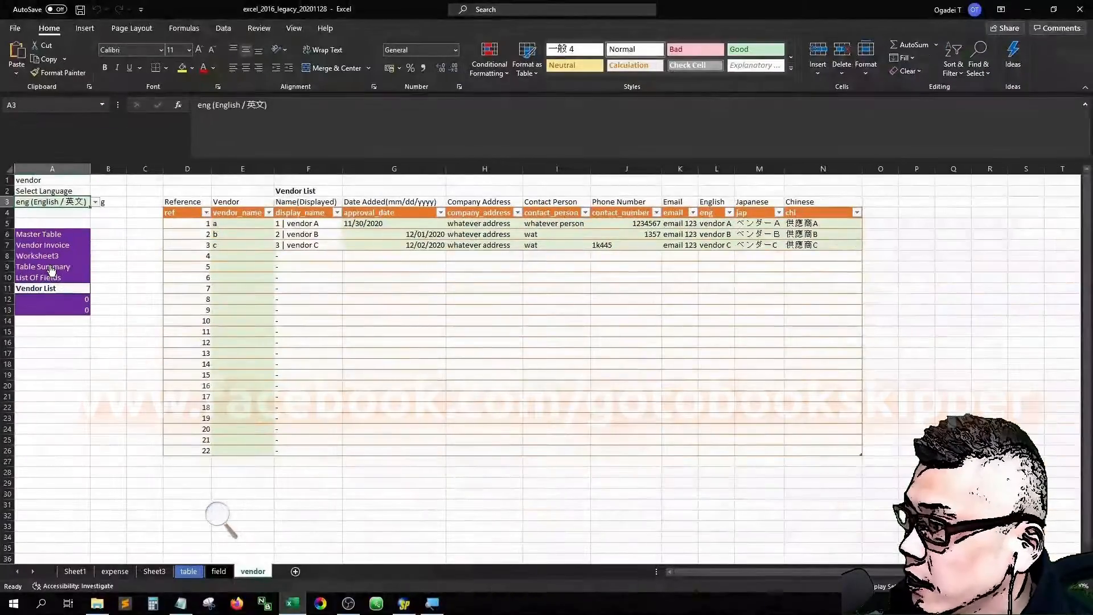
- Go to the Table Summary sheet and add lang as the table name for reference 7
{"action": "left_click", "coordinate": [51, 268]}
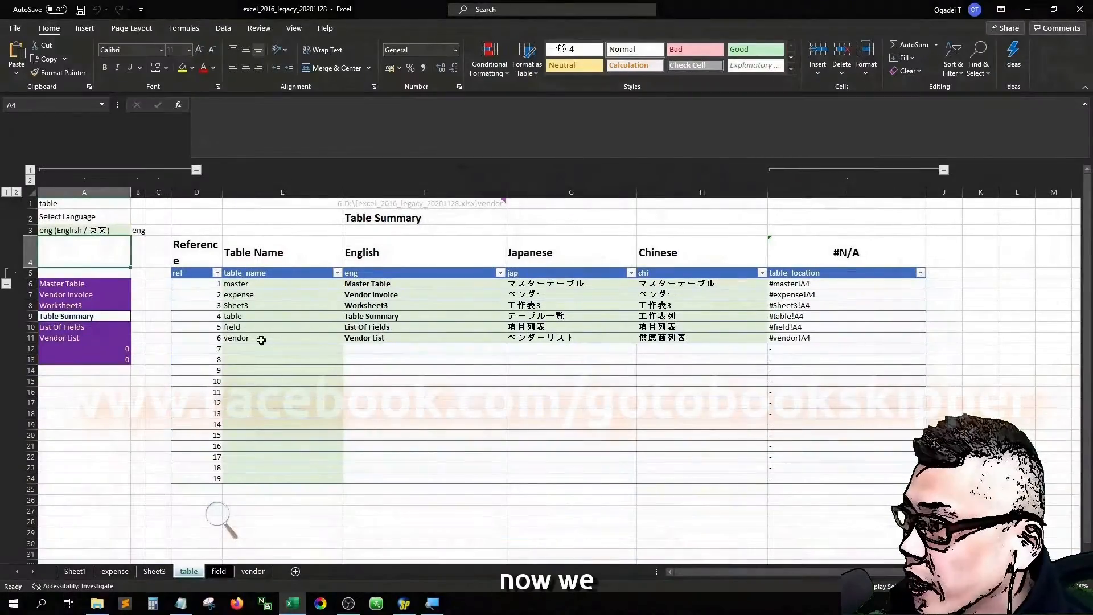
{"action": "left_click", "coordinate": [251, 347]}
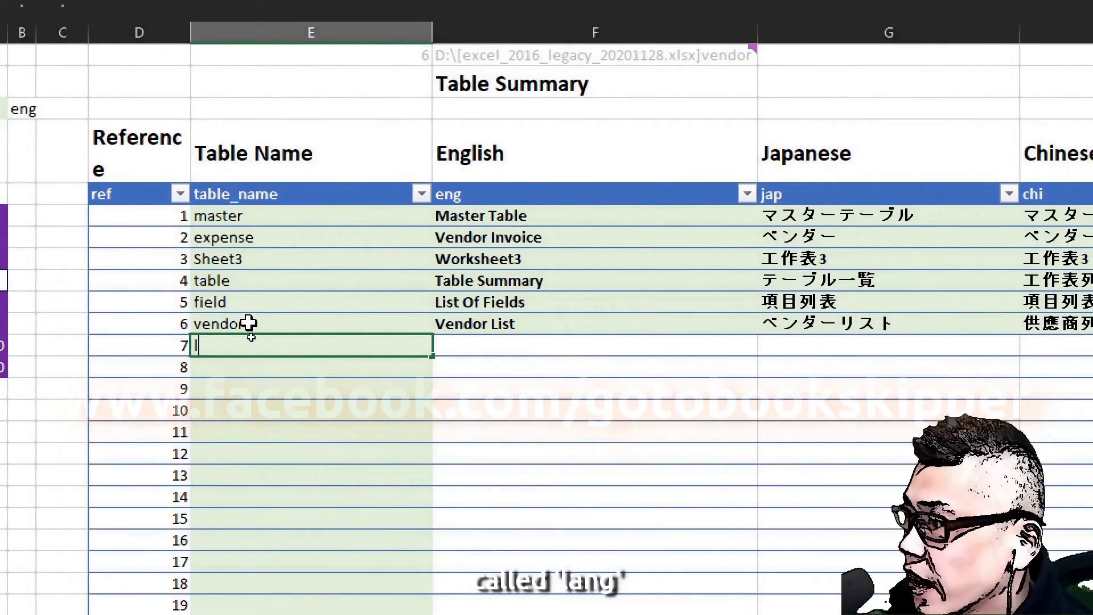
{"action": "key", "text": "Tab"}
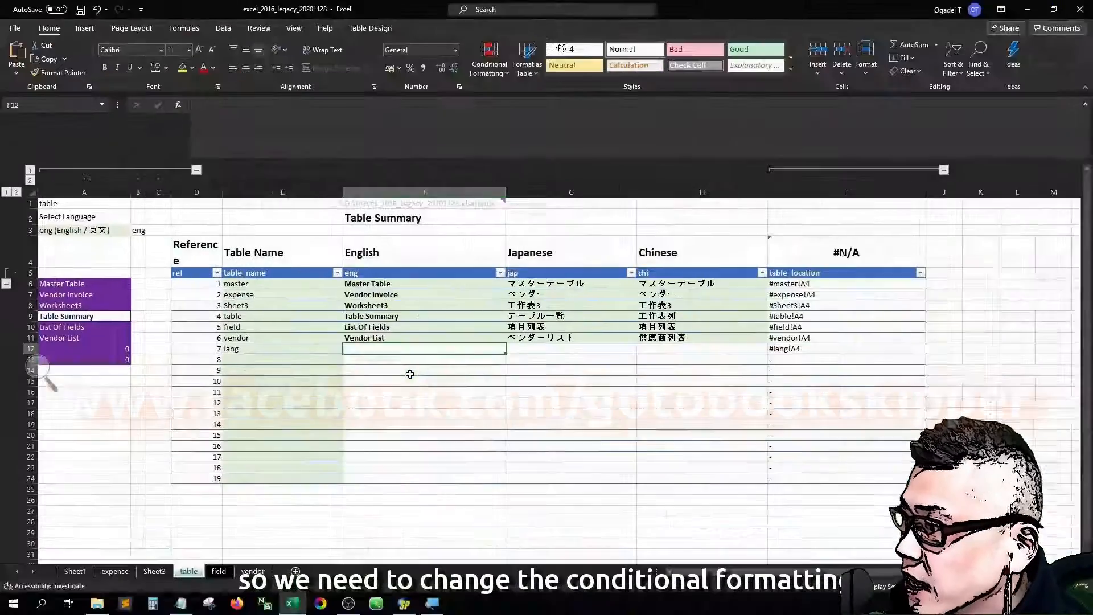
- Open the conditional formatting rules for the English, Japanese and Chinese name cells and clear the rule's applied range
{"action": "left_click", "coordinate": [436, 285]}
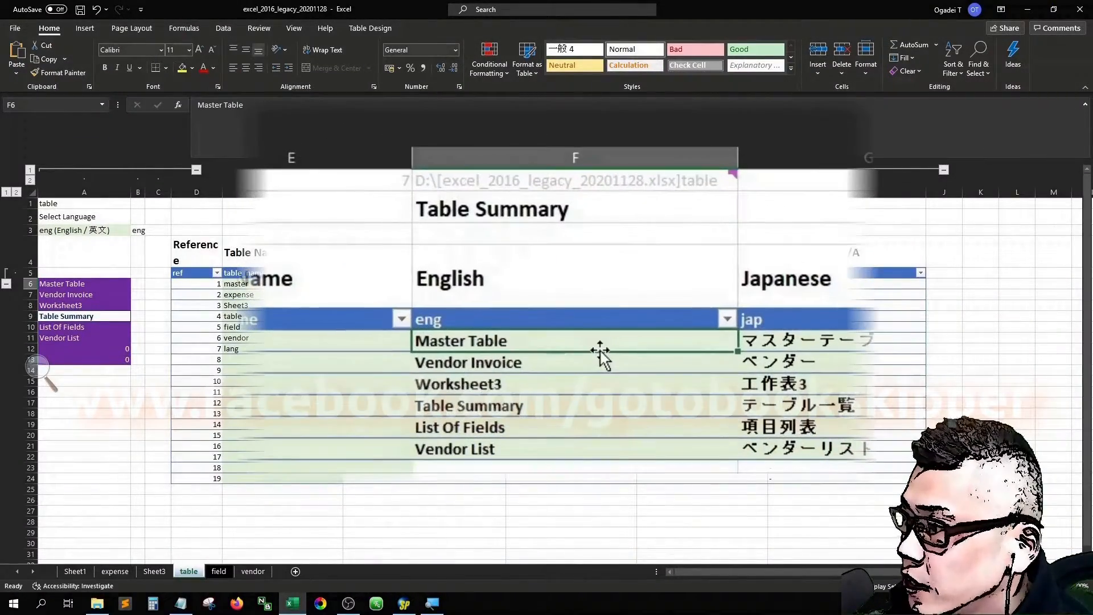
{"action": "key", "text": "alt+o"}
{"action": "key", "text": "d"}
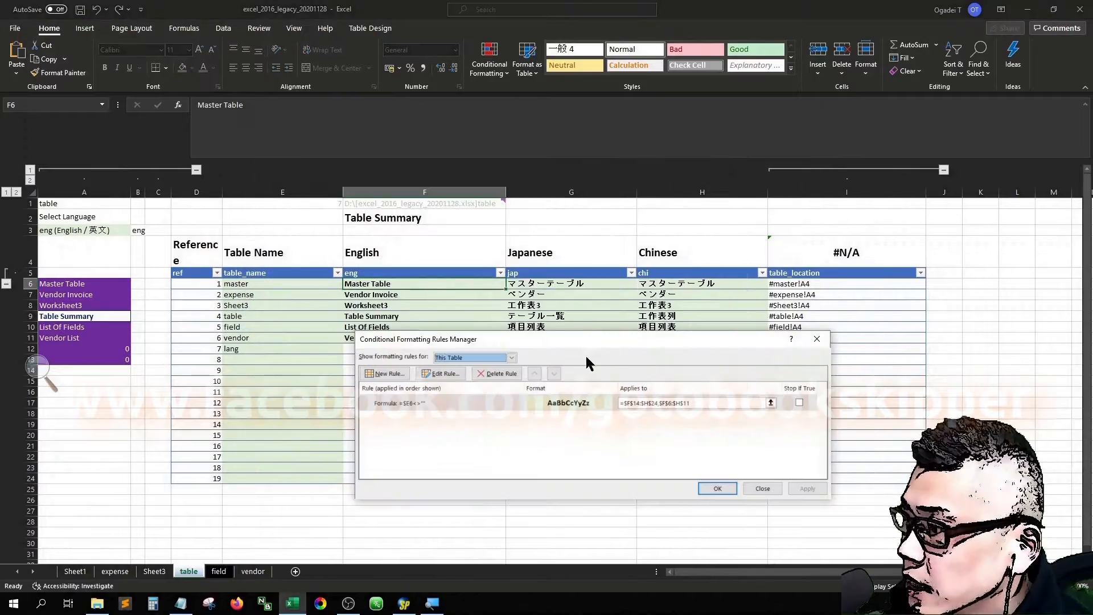
{"action": "left_click_drag", "start_coordinate": [588, 340], "coordinate": [808, 363]}
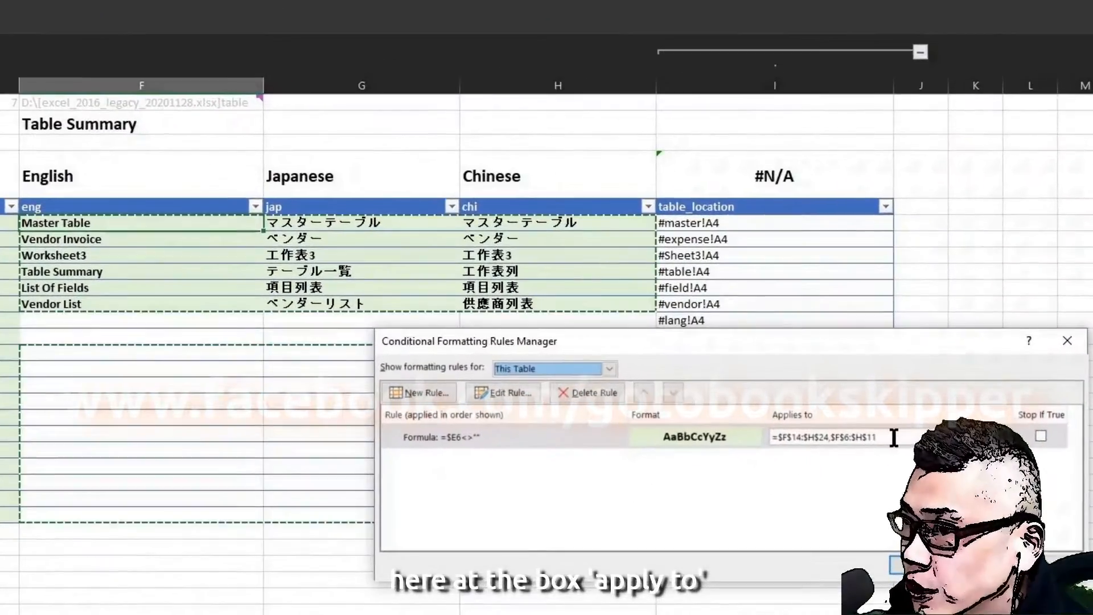
{"action": "left_click", "coordinate": [914, 431]}
{"action": "key", "text": "BackSpace"}
{"action": "key", "text": "BackSpace"}
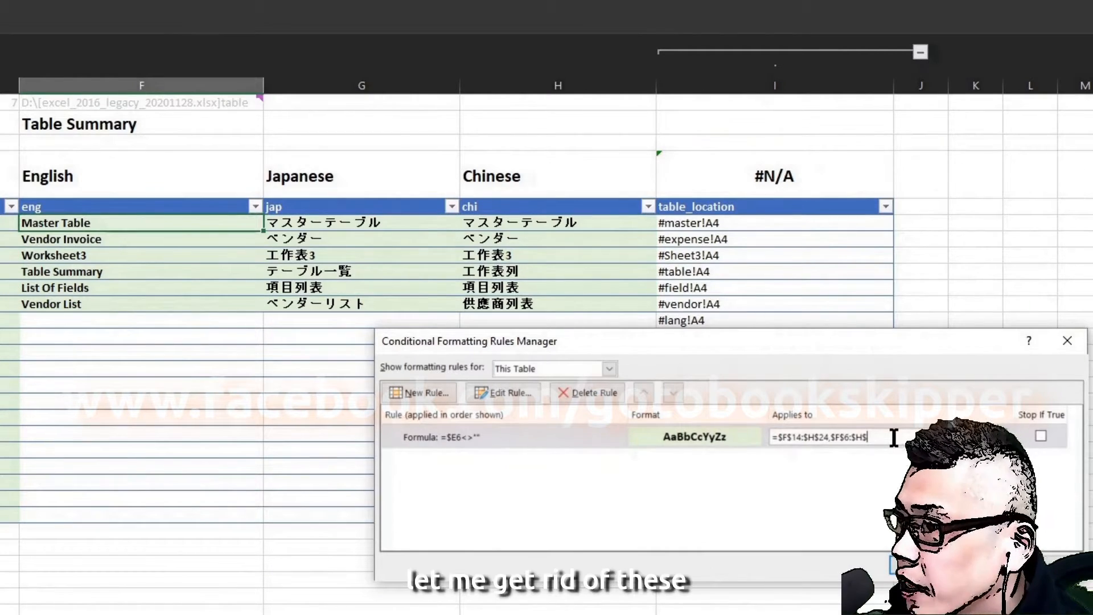
{"action": "key", "text": "BackSpace"}
{"action": "key", "text": "BackSpace"}
{"action": "key", "text": "BackSpace"}
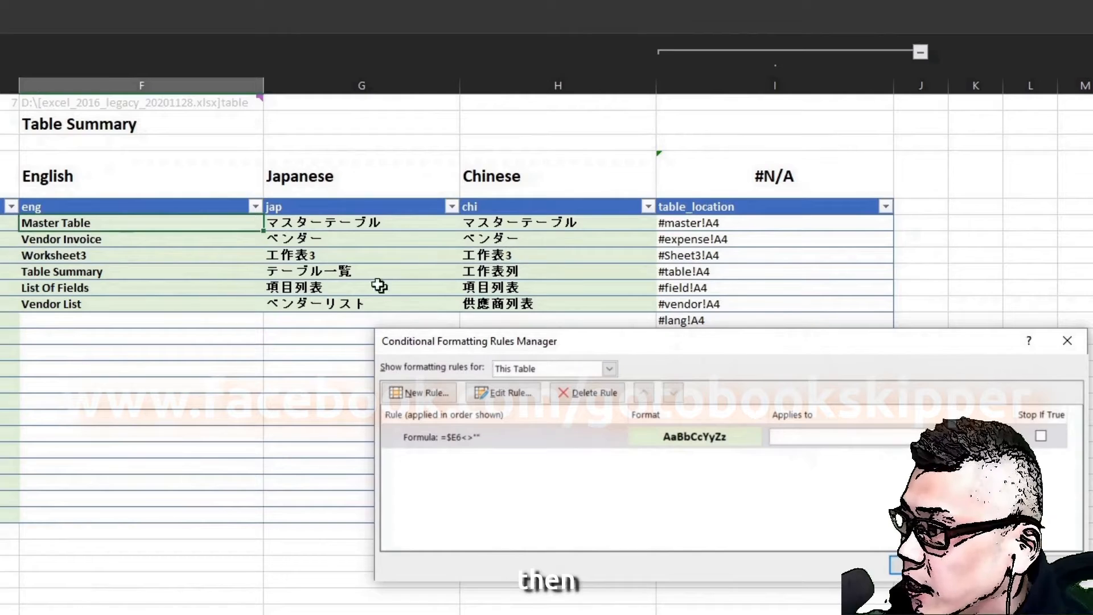
- Apply the conditional formatting rule to the whole range $F$6:$H$24
{"action": "left_click", "coordinate": [183, 223]}
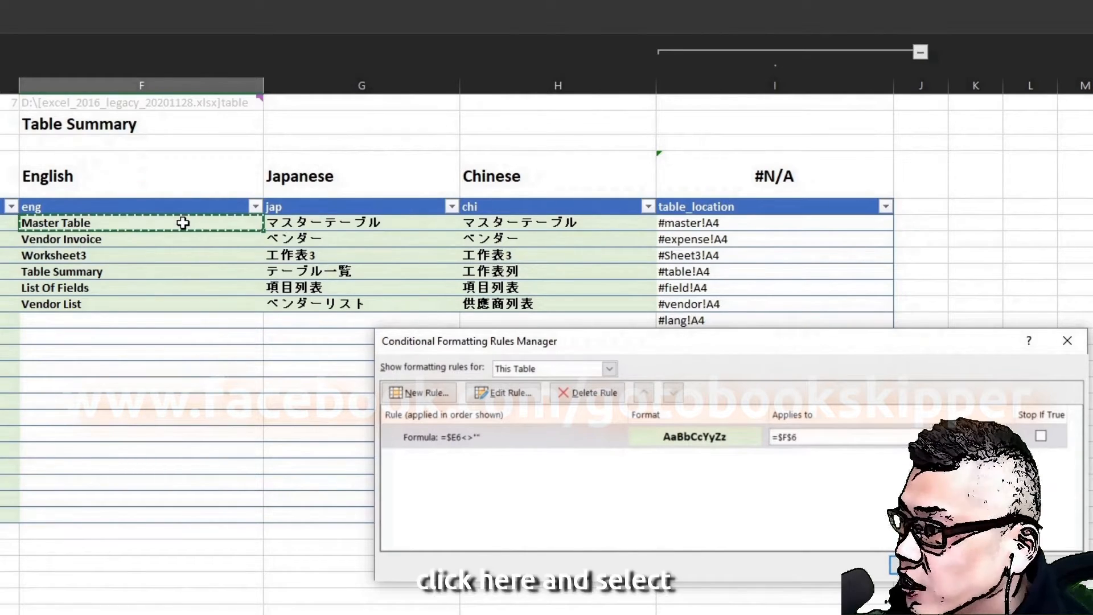
{"action": "key", "text": "shift+Right"}
{"action": "key", "text": "shift+Down"}
{"action": "key", "text": "shift+Down"}
{"action": "key", "text": "shift+Down"}
{"action": "key", "text": "shift+Down"}
{"action": "key", "text": "shift+Down"}
{"action": "key", "text": "shift+Down"}
{"action": "key", "text": "shift+Down"}
{"action": "key", "text": "shift+Down"}
{"action": "key", "text": "shift+Down"}
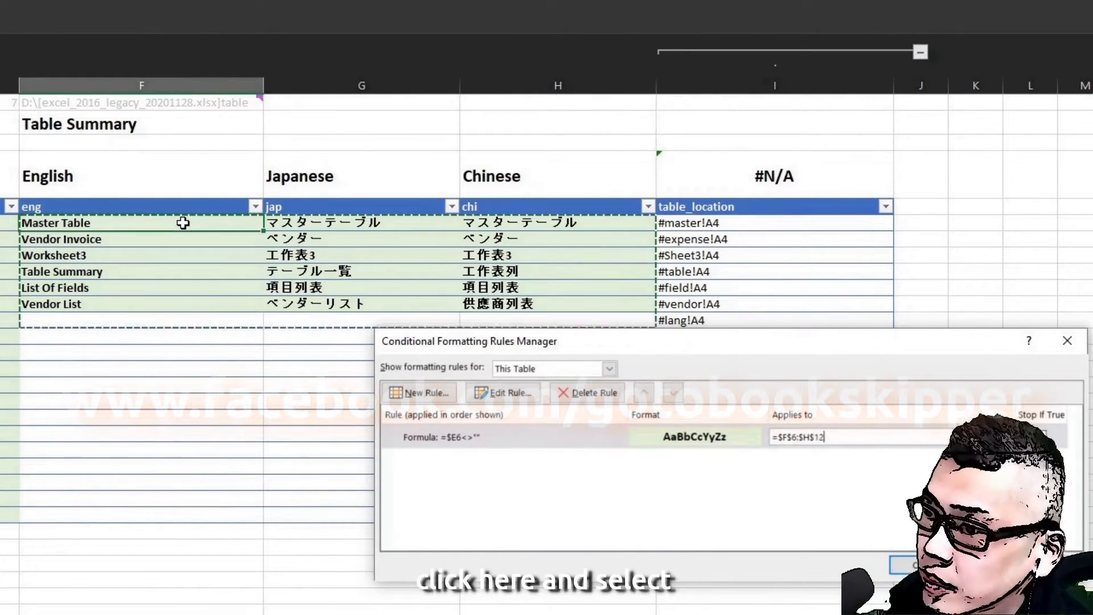
{"action": "key", "text": "shift+Down"}
{"action": "key", "text": "shift+Down"}
{"action": "key", "text": "shift+Down"}
{"action": "key", "text": "shift+Down"}
{"action": "key", "text": "shift+Down"}
{"action": "key", "text": "shift+Down"}
{"action": "key", "text": "shift+Down"}
{"action": "key", "text": "shift+Down"}
{"action": "key", "text": "shift+Down"}
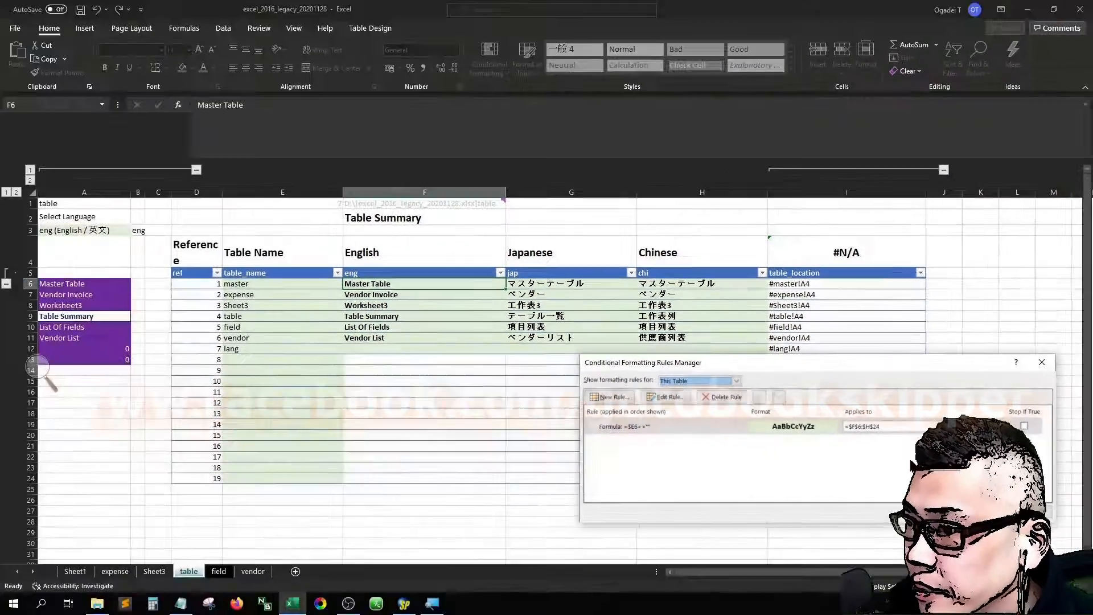
{"action": "key", "text": "Return"}
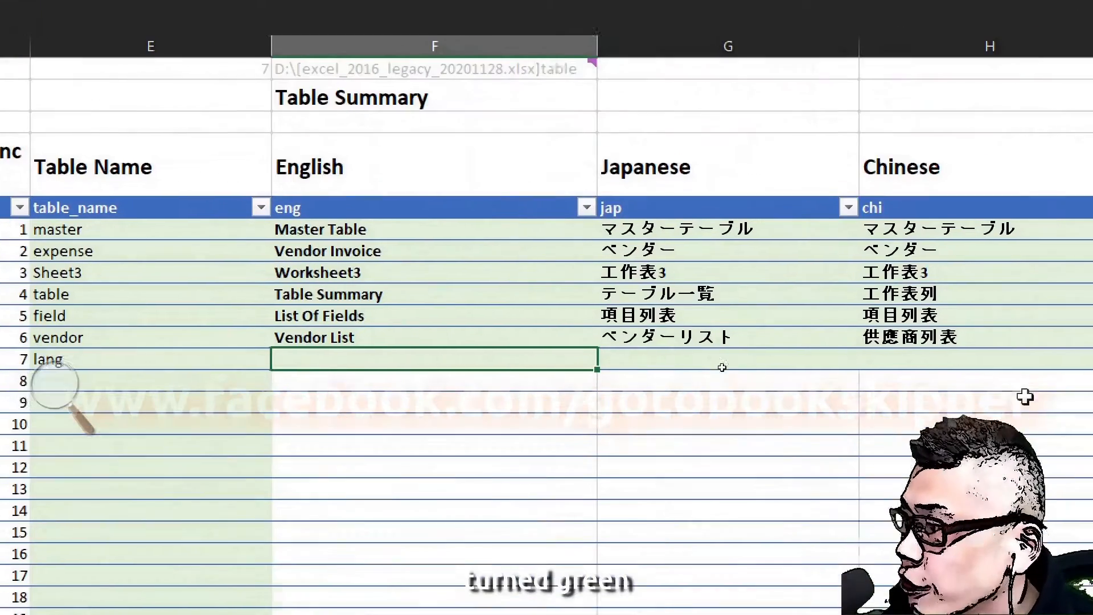
- Test the formatting by entering dd as the table name for reference 8, and remove the entry
{"action": "key", "text": "Left"}
{"action": "key", "text": "Down"}
{"action": "key", "text": "Down"}
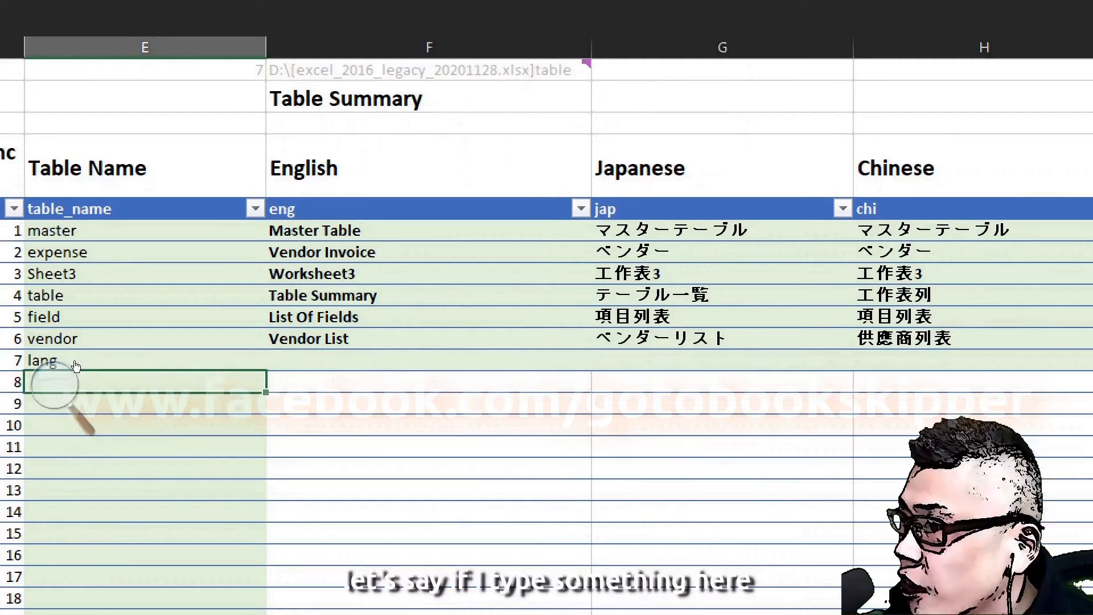
{"action": "key", "text": "Up"}
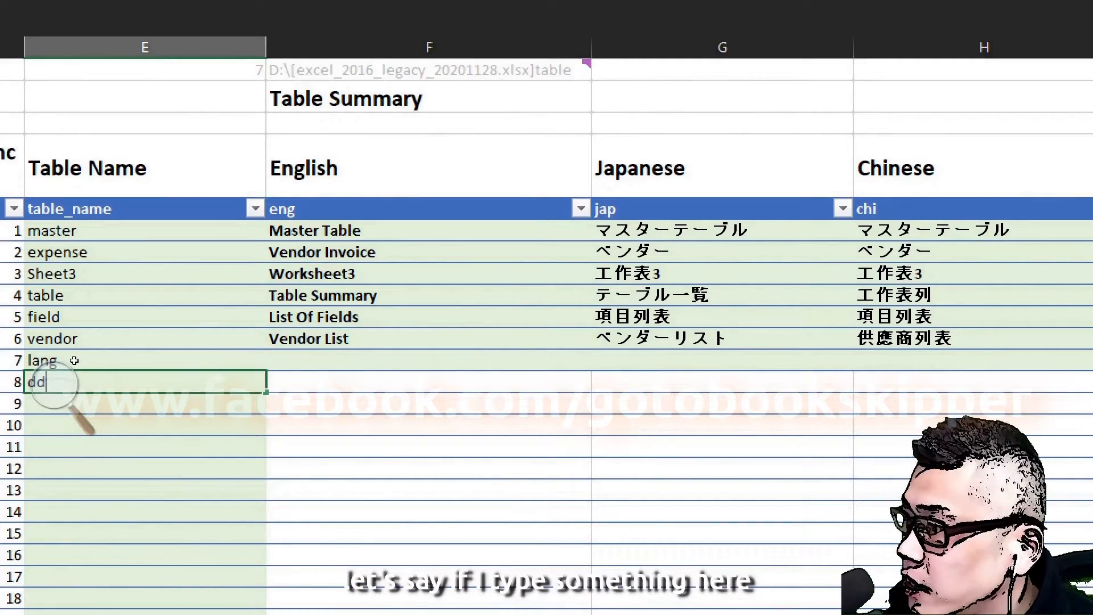
{"action": "key", "text": "Return"}
{"action": "key", "text": "Right"}
{"action": "key", "text": "Right"}
{"action": "key", "text": "Right"}
{"action": "key", "text": "Right"}
{"action": "key", "text": "Left"}
{"action": "key", "text": "Left"}
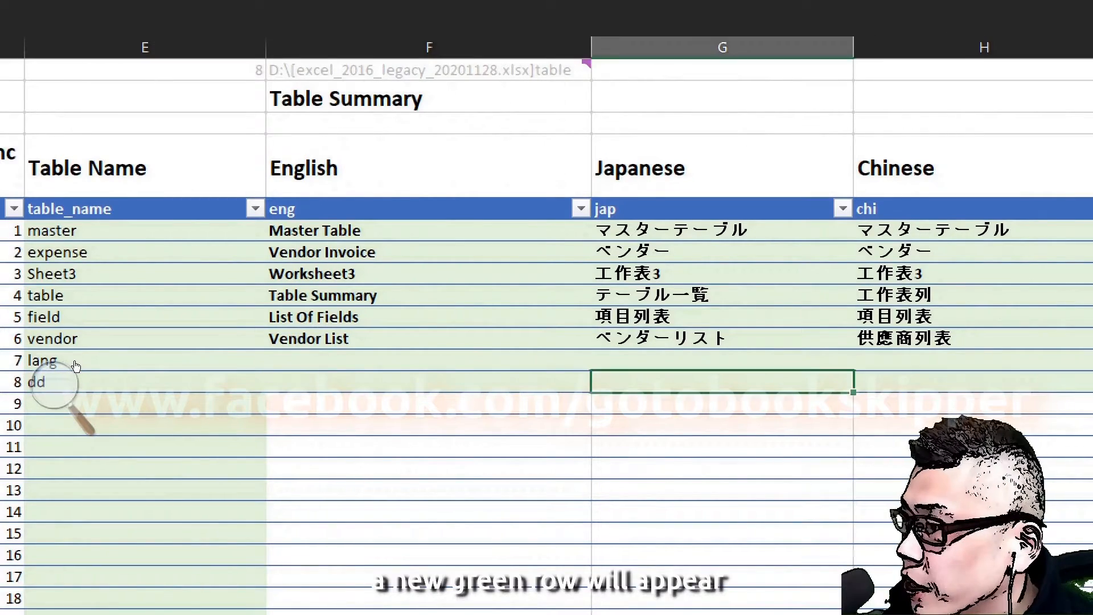
{"action": "key", "text": "Left"}
{"action": "key", "text": "Left"}
{"action": "key", "text": "Up"}
{"action": "key", "text": "Right"}
{"action": "key", "text": "super+minus"}
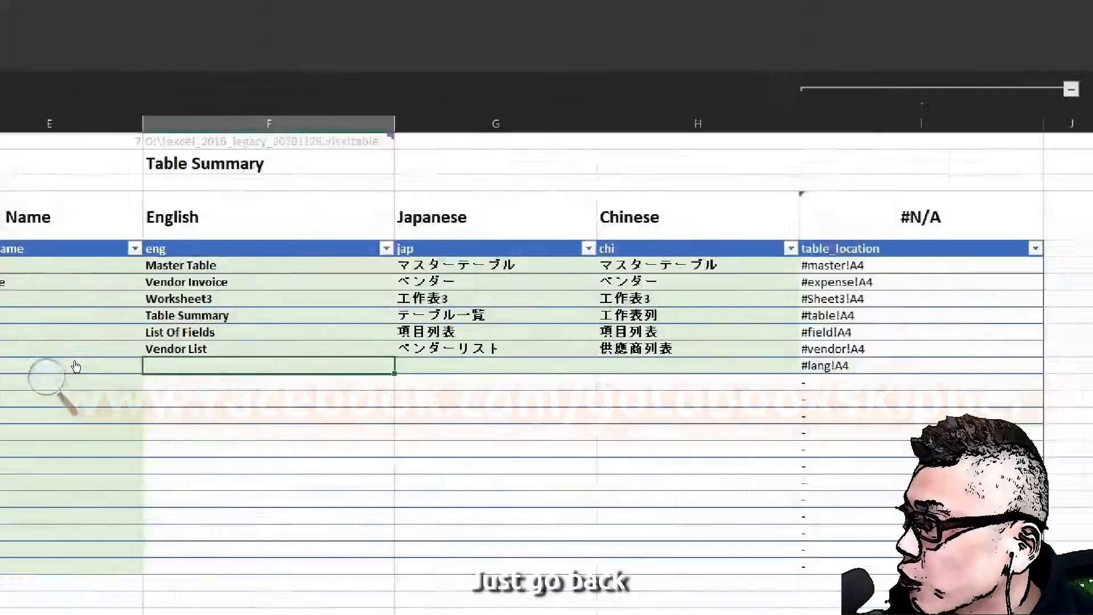
- Switch to Photos and examine the example language setting sheet in language_setting.PNG at full size
{"action": "left_click_drag", "start_coordinate": [0, 165], "coordinate": [412, 65]}
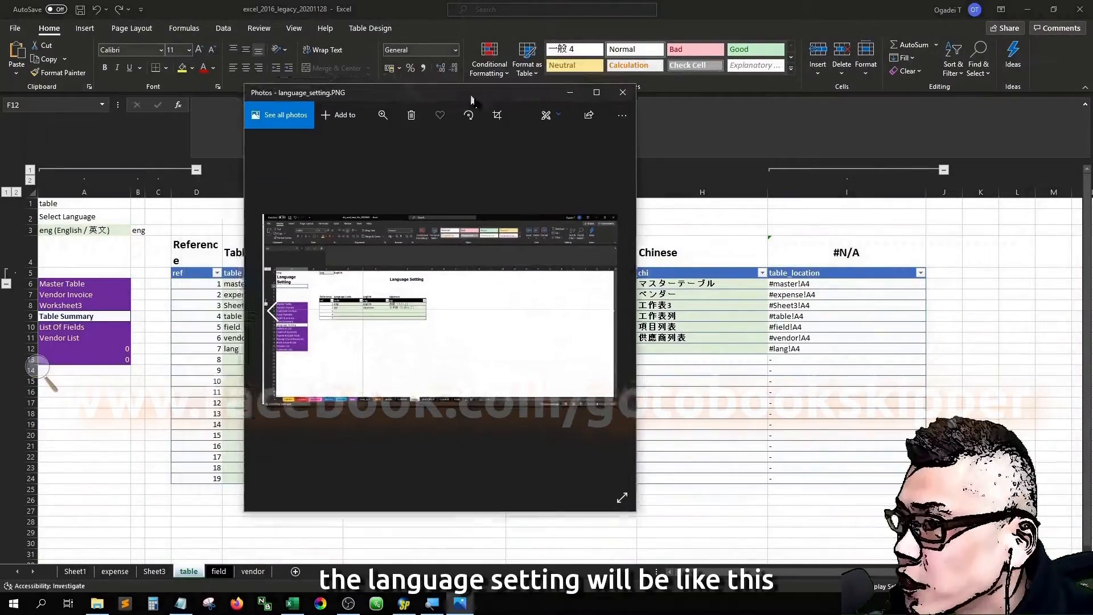
{"action": "double_click", "coordinate": [411, 64]}
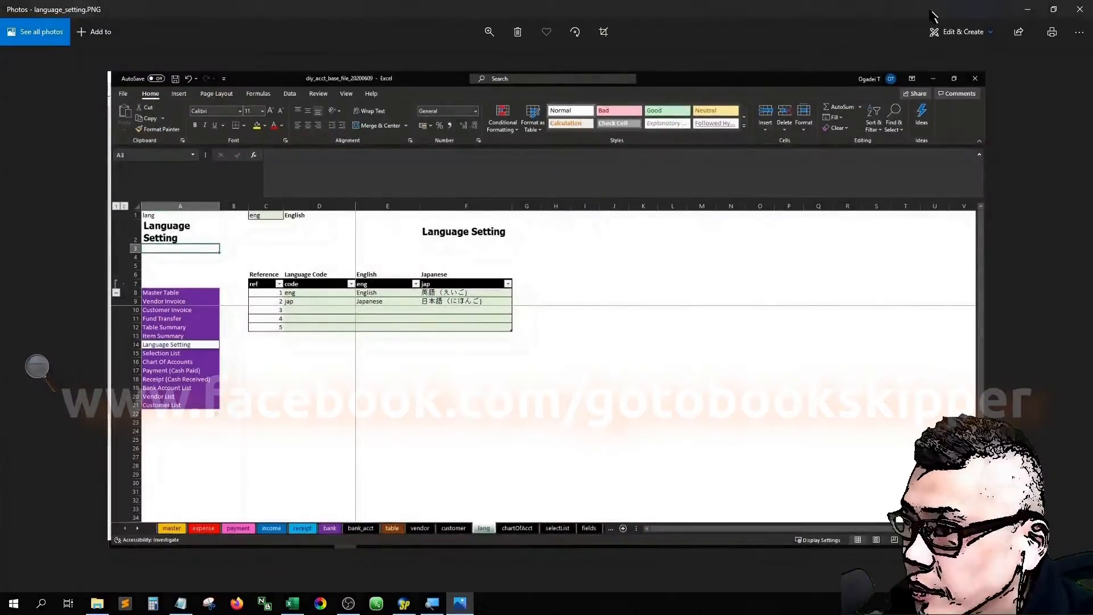
{"action": "left_click_drag", "start_coordinate": [931, 11], "coordinate": [0, 111]}
- Enter Language Setting as the English name of the lang table, and add a new worksheet named lang
{"action": "left_click", "coordinate": [377, 347]}
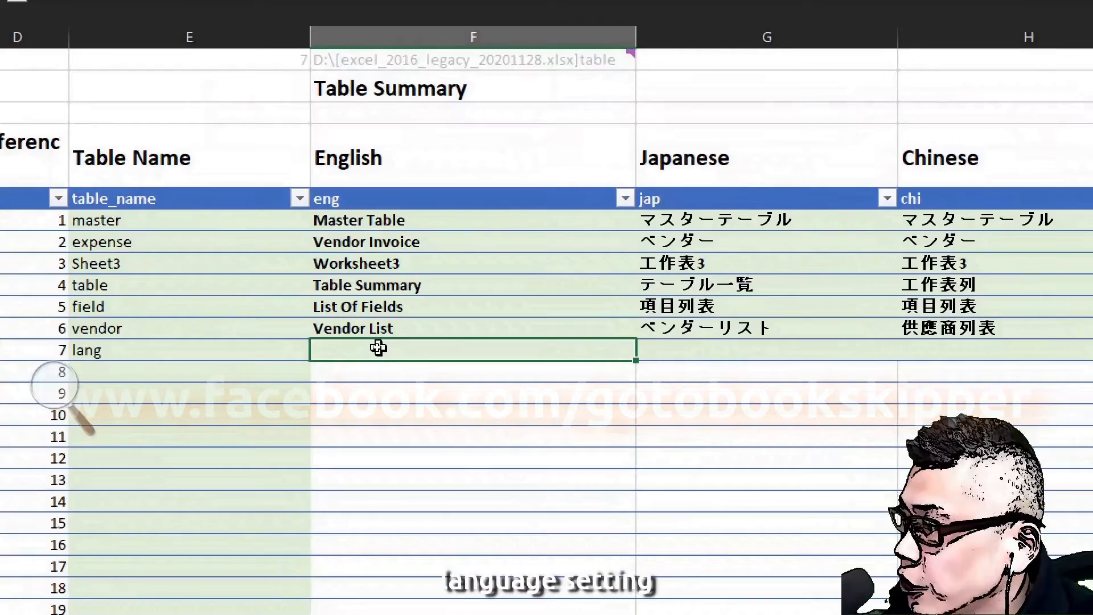
{"action": "type", "text": "Lana"}
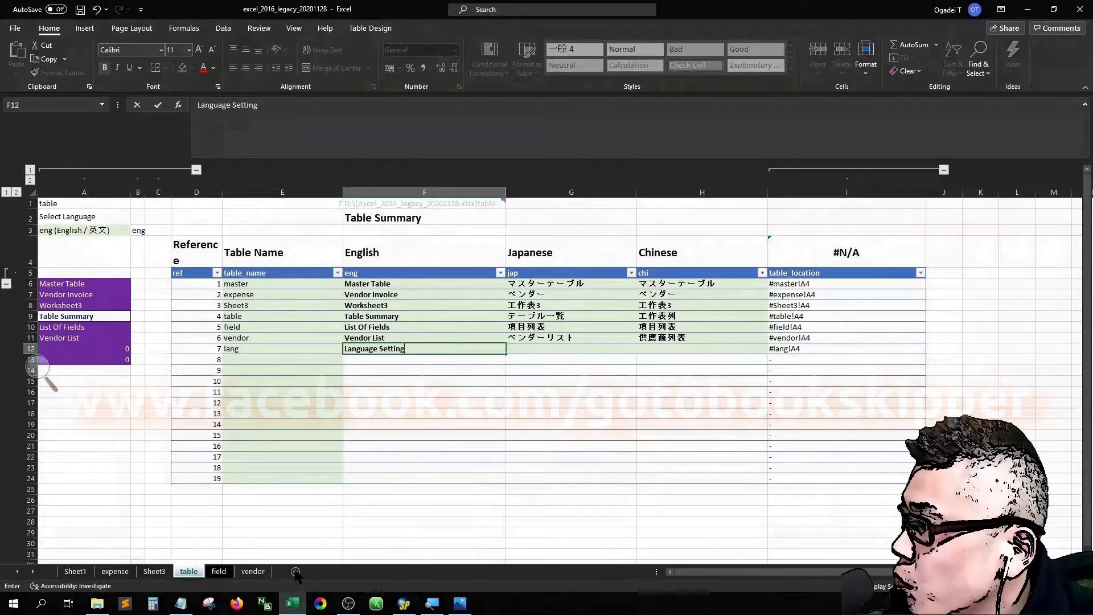
{"action": "left_click", "coordinate": [253, 571]}
{"action": "left_click", "coordinate": [296, 572]}
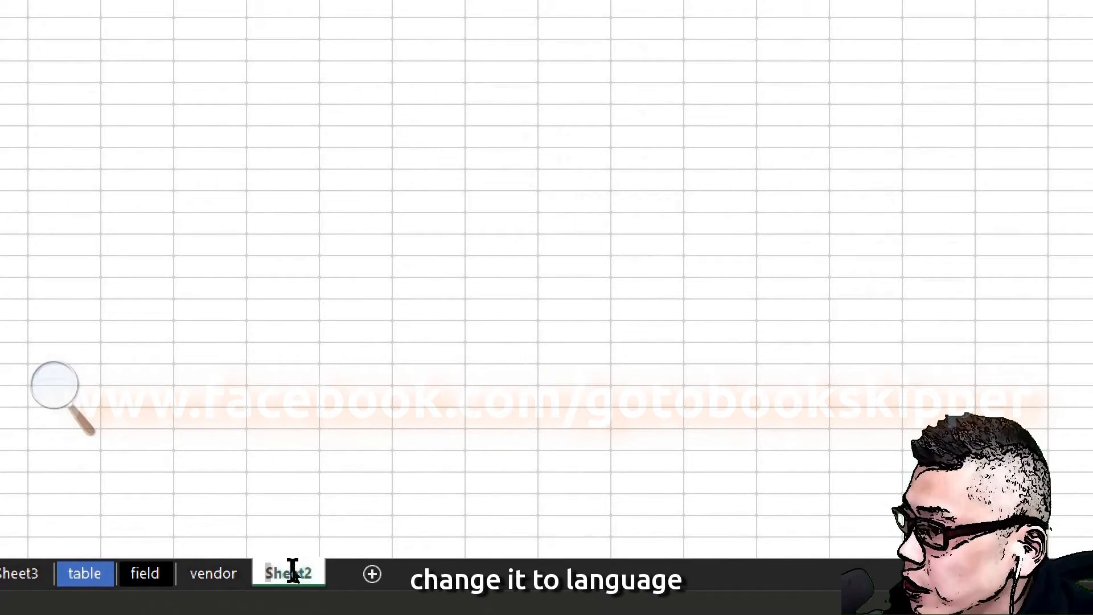
{"action": "type", "text": "lang"}
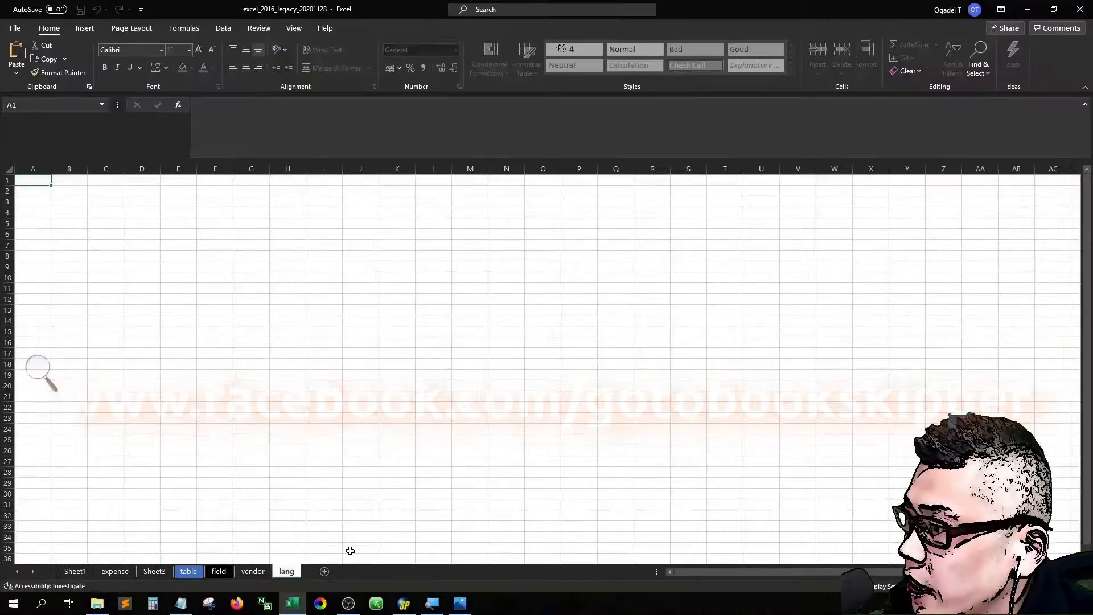
- Copy the file name and title formulas in F1:F2 of the table sheet
{"action": "left_click", "coordinate": [84, 574]}
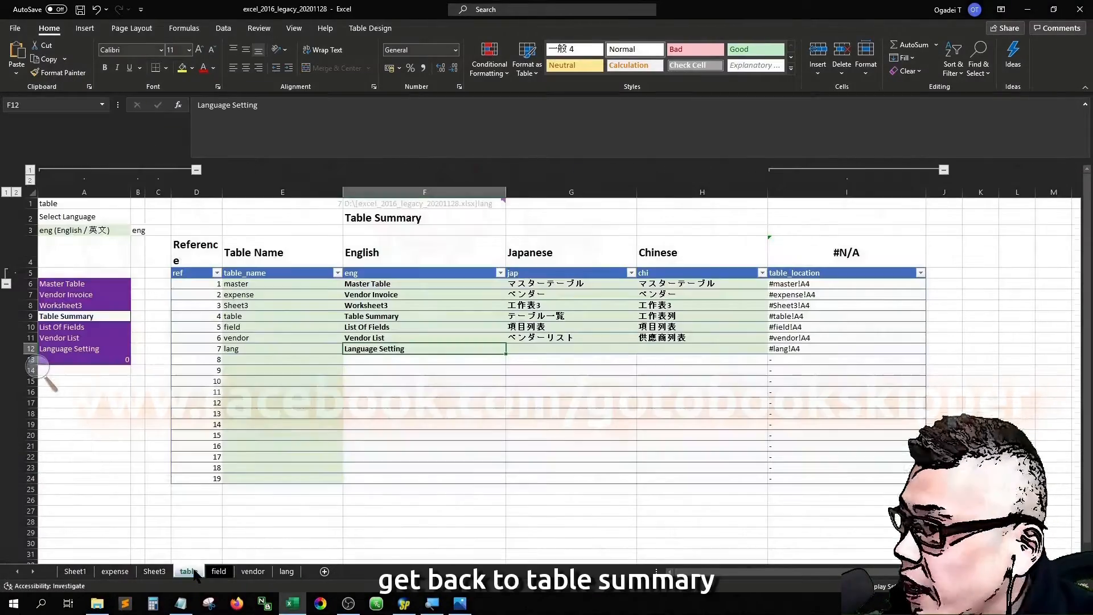
{"action": "left_click", "coordinate": [104, 252]}
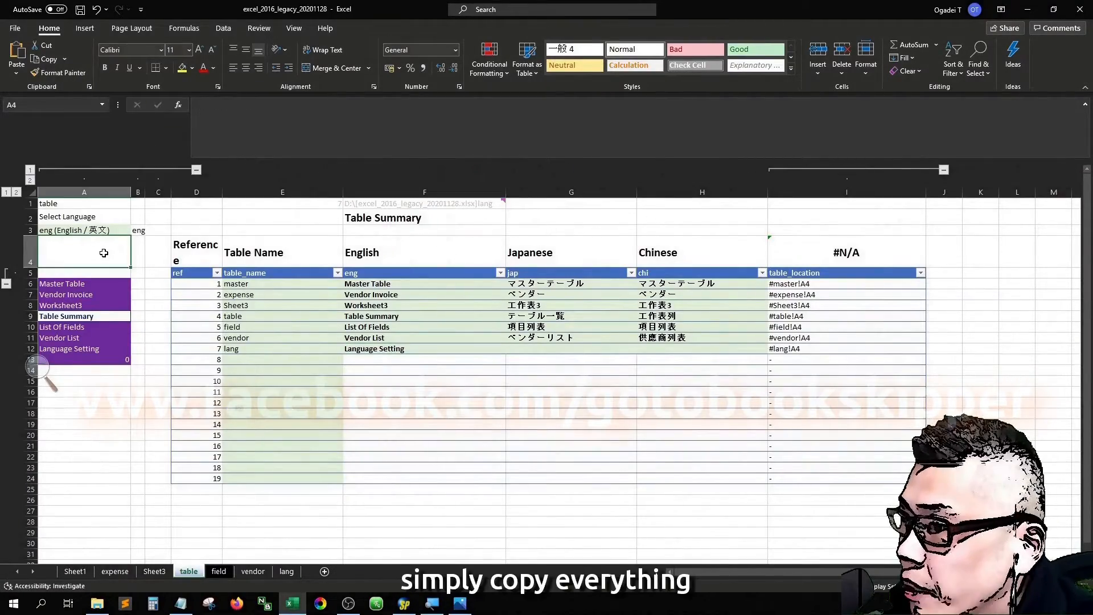
{"action": "key", "text": "Up"}
{"action": "key", "text": "Up"}
{"action": "key", "text": "Up"}
{"action": "key", "text": "Right"}
{"action": "key", "text": "Right"}
{"action": "key", "text": "Right"}
{"action": "key", "text": "Right"}
{"action": "key", "text": "Right"}
{"action": "key", "text": "Down"}
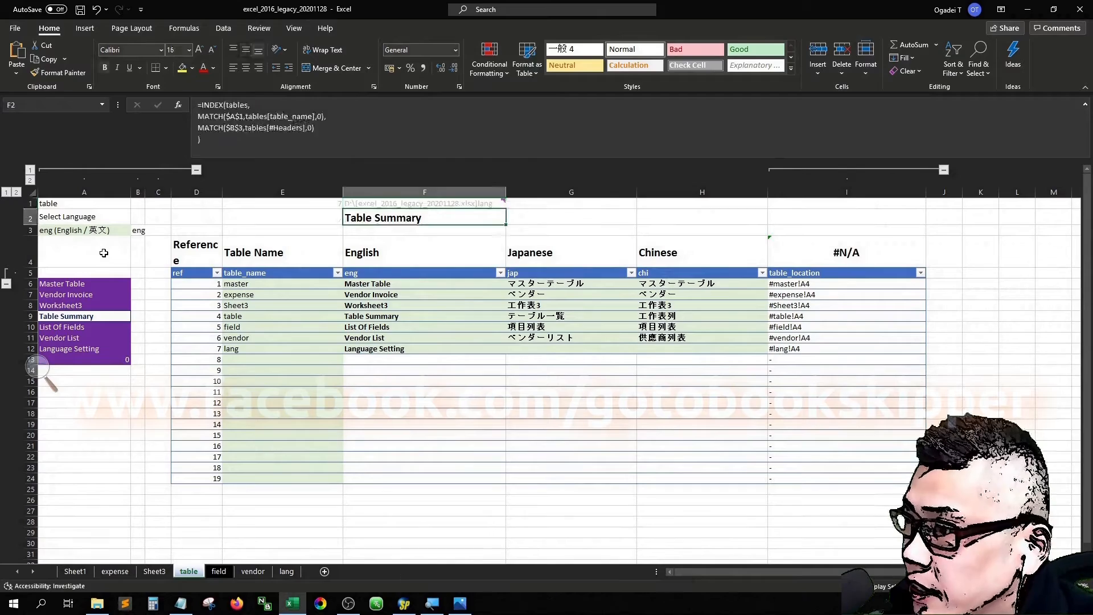
{"action": "key", "text": "Up"}
{"action": "key", "text": "shift+Down"}
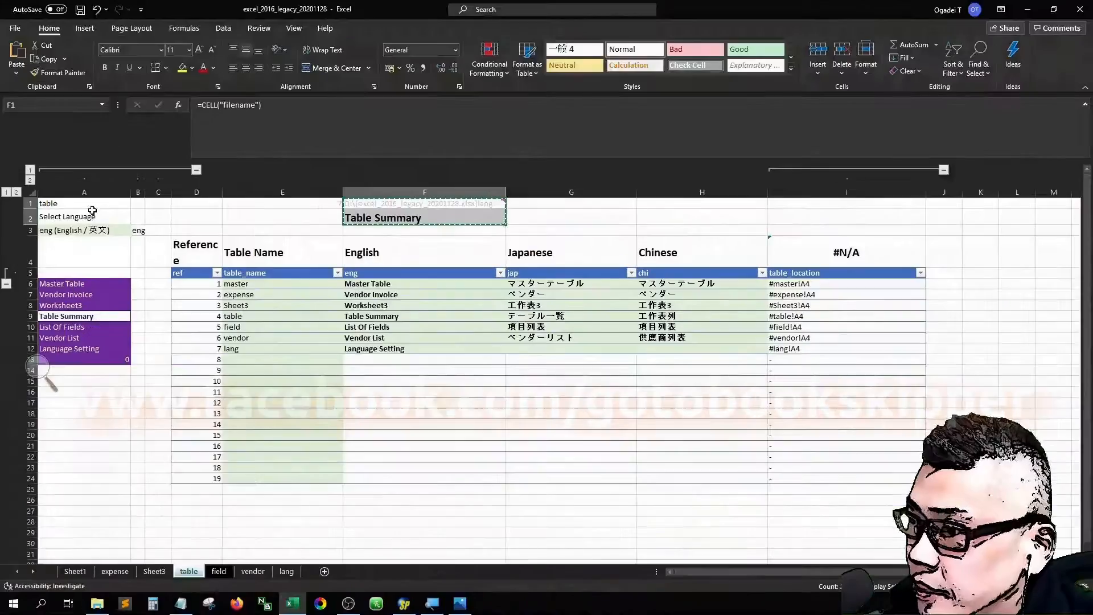
- Paste only the formulas into the lang sheet, starting at cell F2
{"action": "left_click", "coordinate": [287, 571]}
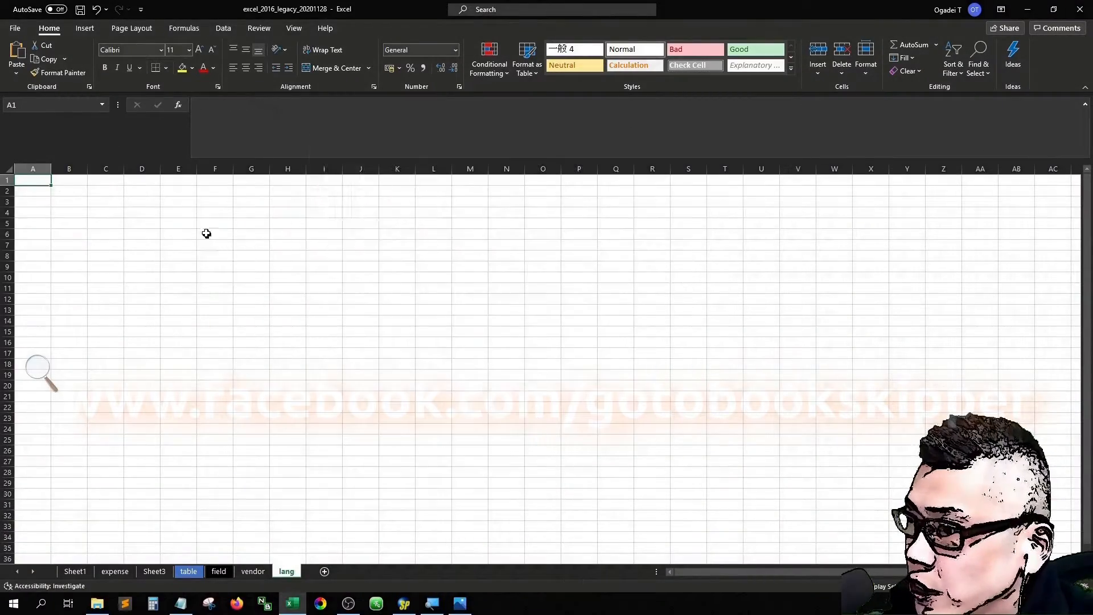
{"action": "left_click", "coordinate": [214, 193]}
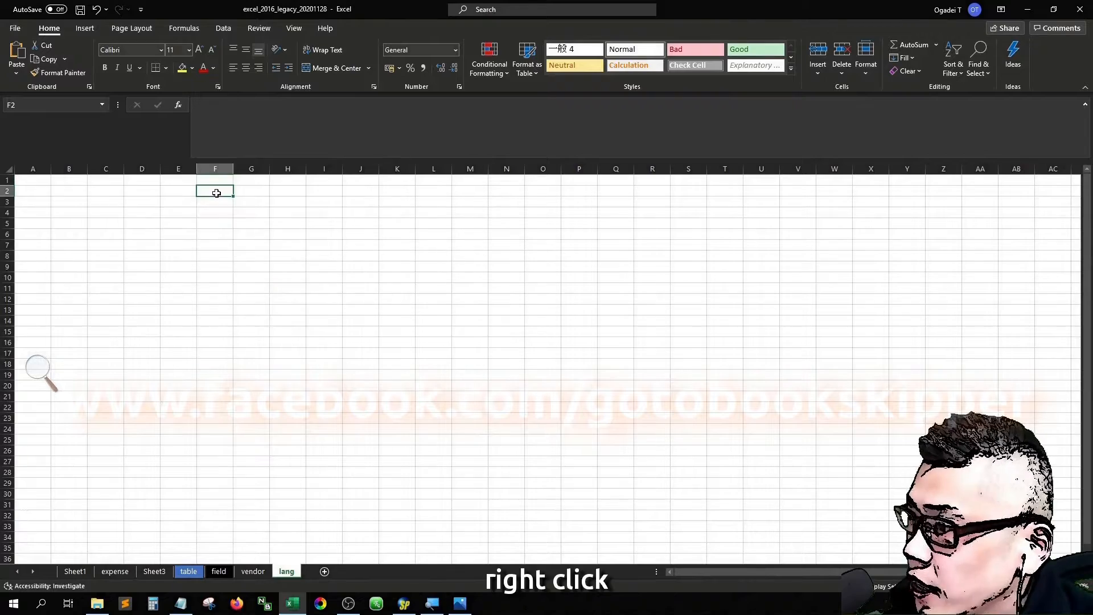
{"action": "right_click", "coordinate": [216, 193]}
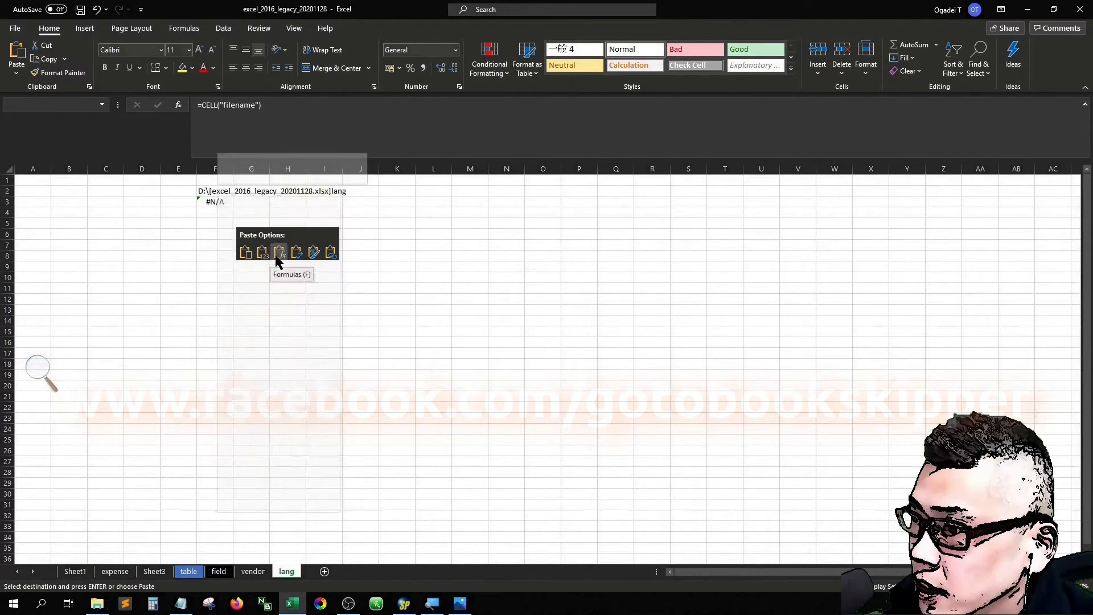
{"action": "left_click", "coordinate": [262, 270]}
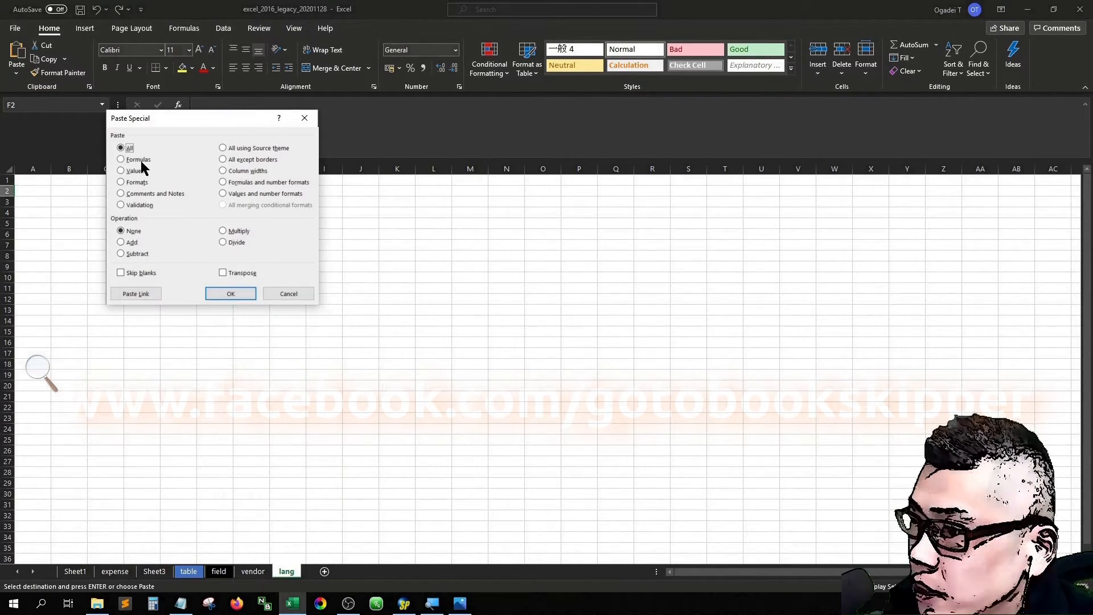
{"action": "left_click", "coordinate": [140, 160]}
{"action": "left_click", "coordinate": [231, 293]}
- Move the two pasted formula cells on the lang sheet up one row to F1:F2
{"action": "key", "text": "Up"}
{"action": "key", "text": "Down"}
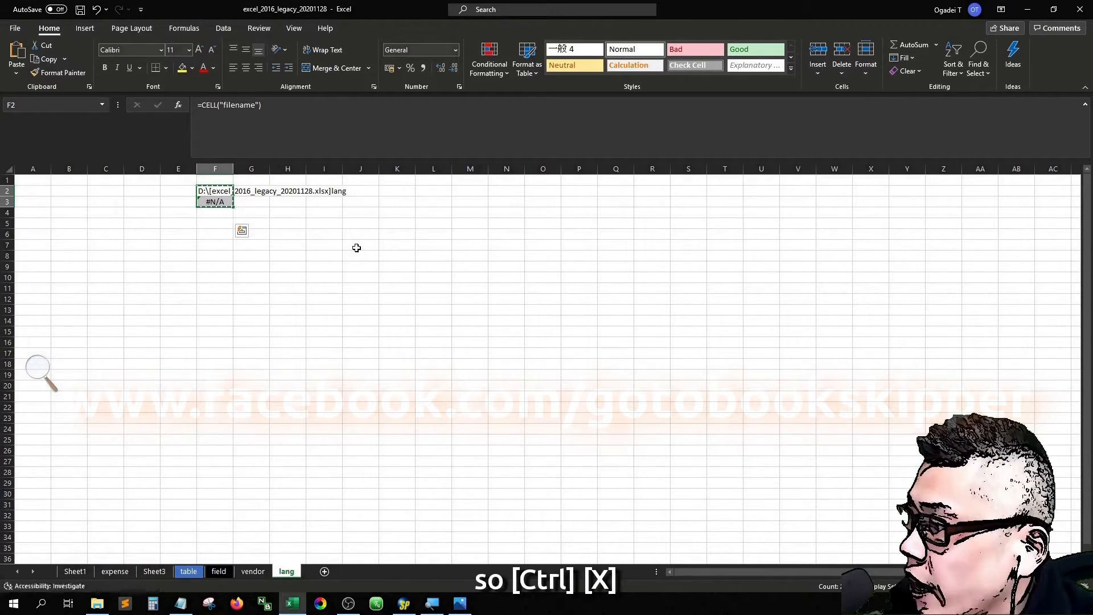
{"action": "key", "text": "Up"}
{"action": "key", "text": "ctrl+v"}
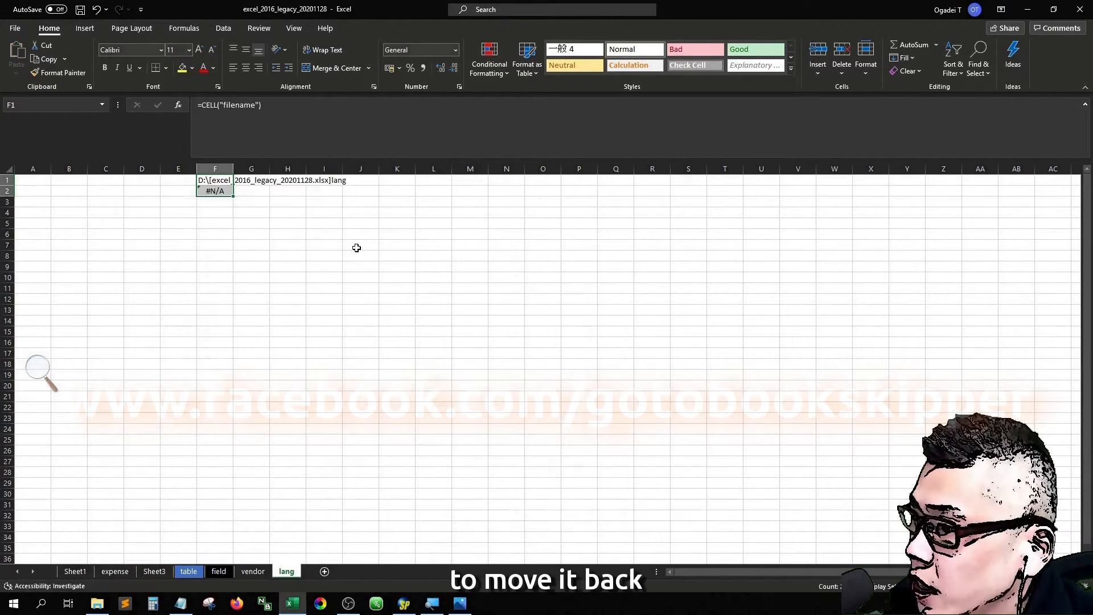
- Copy cells A1:B22 of the table sheet, covering the language selector and the sheet menu
{"action": "key", "text": "Down"}
{"action": "left_click", "coordinate": [188, 571]}
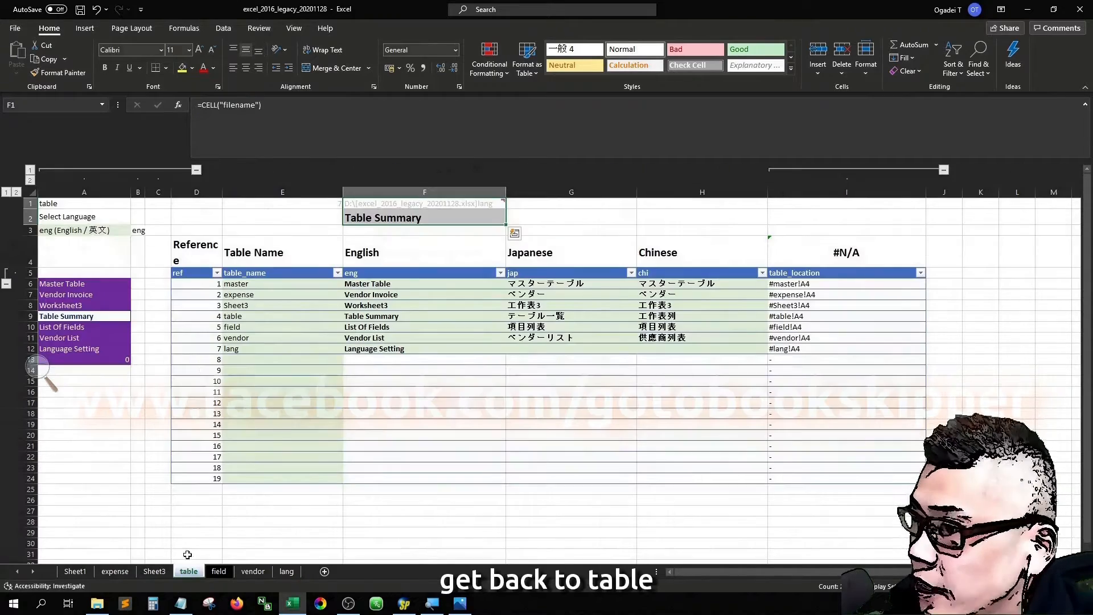
{"action": "key", "text": "Left"}
{"action": "key", "text": "Left"}
{"action": "key", "text": "Left"}
{"action": "key", "text": "Left"}
{"action": "key", "text": "Left"}
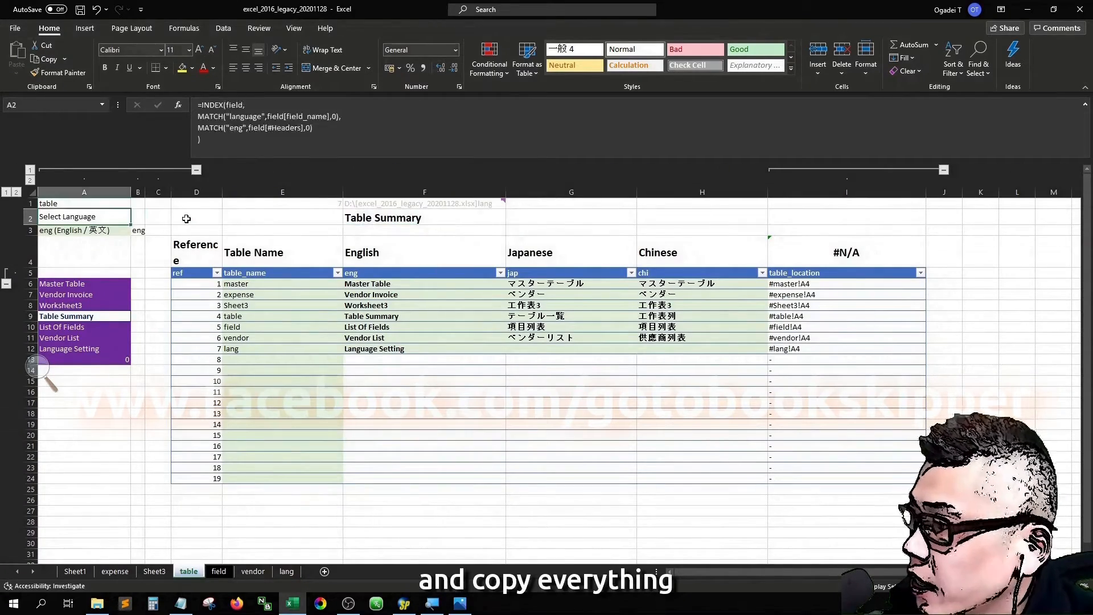
{"action": "key", "text": "Up"}
{"action": "key", "text": "shift+Down"}
{"action": "key", "text": "shift+Right"}
{"action": "key", "text": "shift+Down"}
{"action": "key", "text": "shift+Down"}
{"action": "key", "text": "shift+Down"}
{"action": "key", "text": "shift+Down"}
{"action": "key", "text": "shift+Down"}
{"action": "key", "text": "shift+Down"}
{"action": "key", "text": "shift+Down"}
{"action": "key", "text": "shift+Down"}
{"action": "key", "text": "shift+Down"}
{"action": "key", "text": "shift+Down"}
{"action": "key", "text": "shift+Down"}
{"action": "key", "text": "shift+Down"}
{"action": "key", "text": "shift+Down"}
{"action": "key", "text": "shift+Down"}
{"action": "key", "text": "shift+Down"}
{"action": "key", "text": "shift+Down"}
{"action": "key", "text": "shift+Down"}
{"action": "key", "text": "shift+Down"}
{"action": "key", "text": "shift+Down"}
{"action": "key", "text": "shift+Down"}
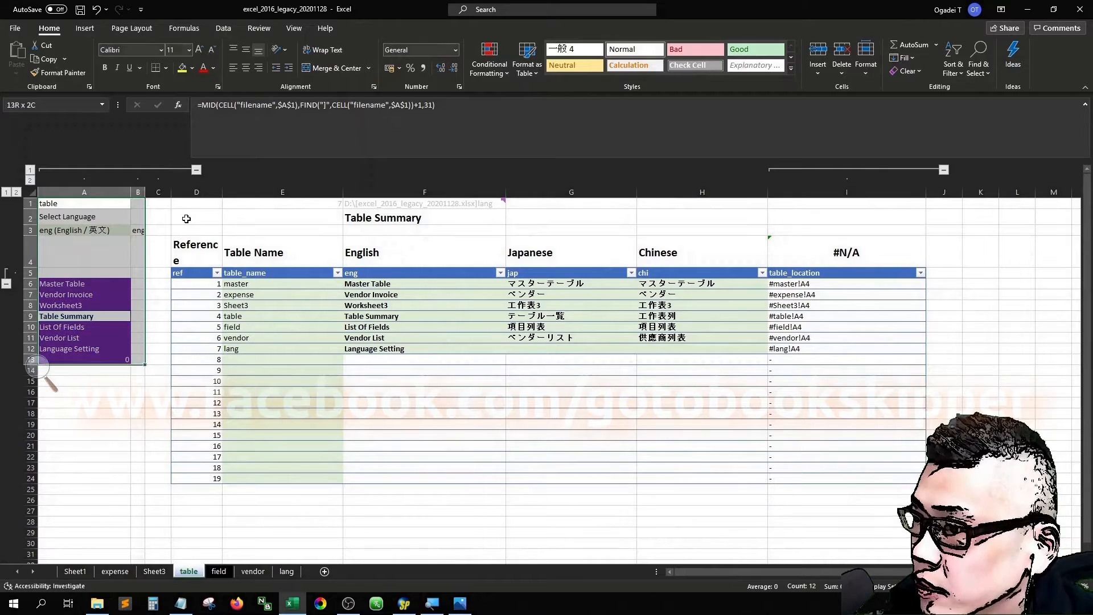
{"action": "key", "text": "ctrl+c"}
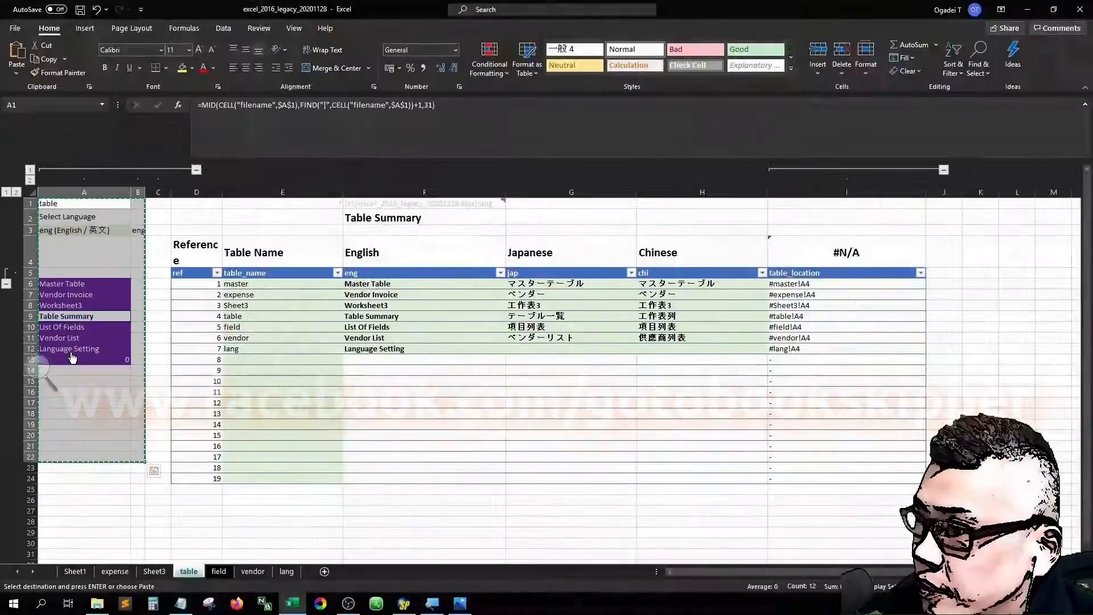
- Paste only the copied formulas into the lang sheet, starting at cell A1
{"action": "left_click", "coordinate": [286, 572]}
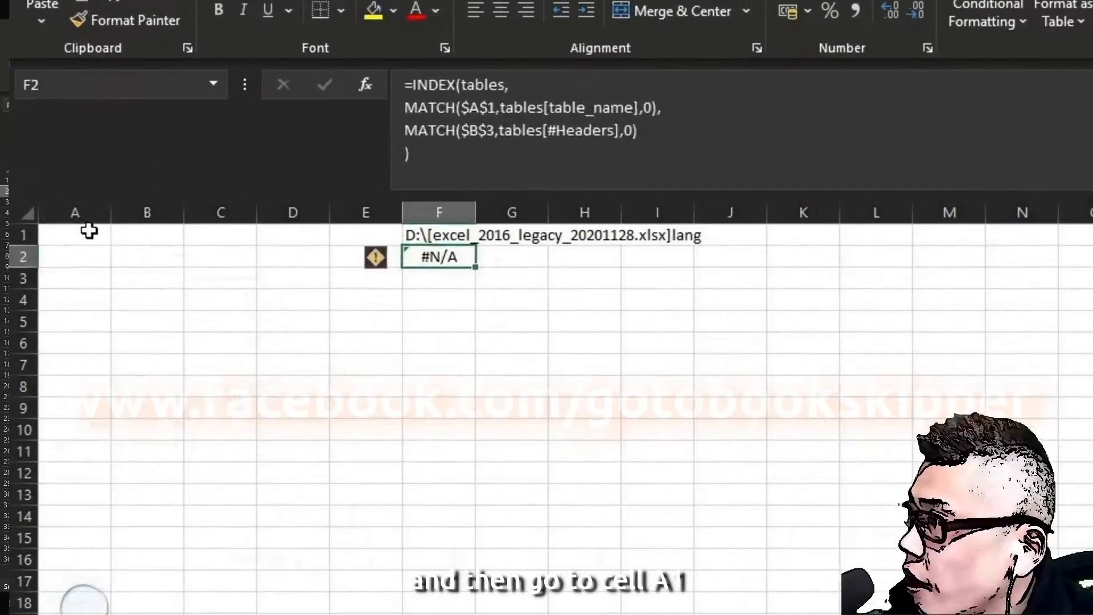
{"action": "left_click", "coordinate": [89, 231]}
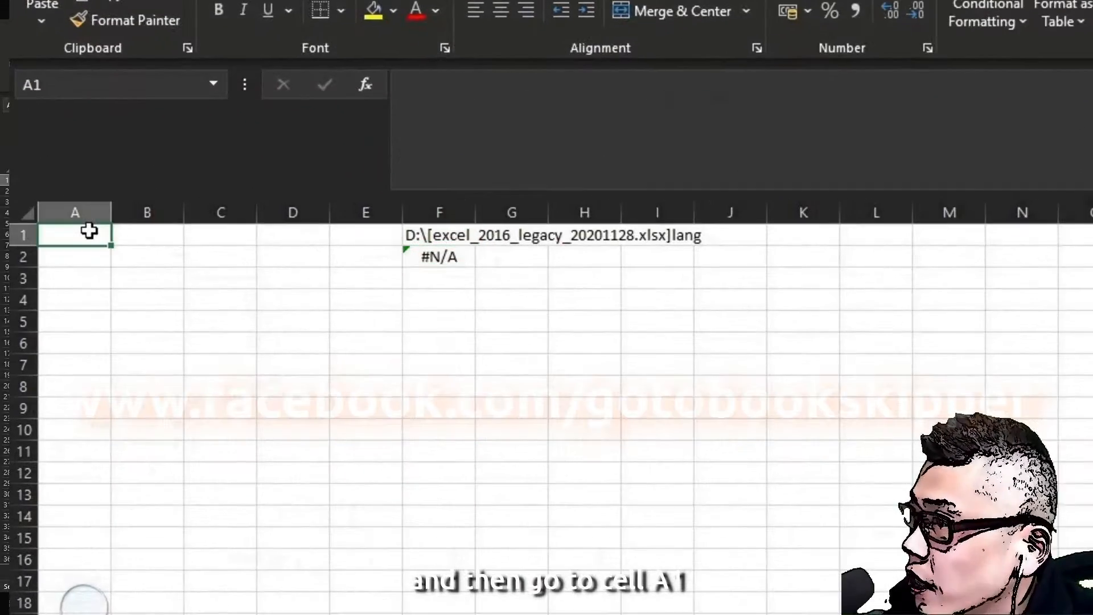
{"action": "right_click", "coordinate": [89, 230]}
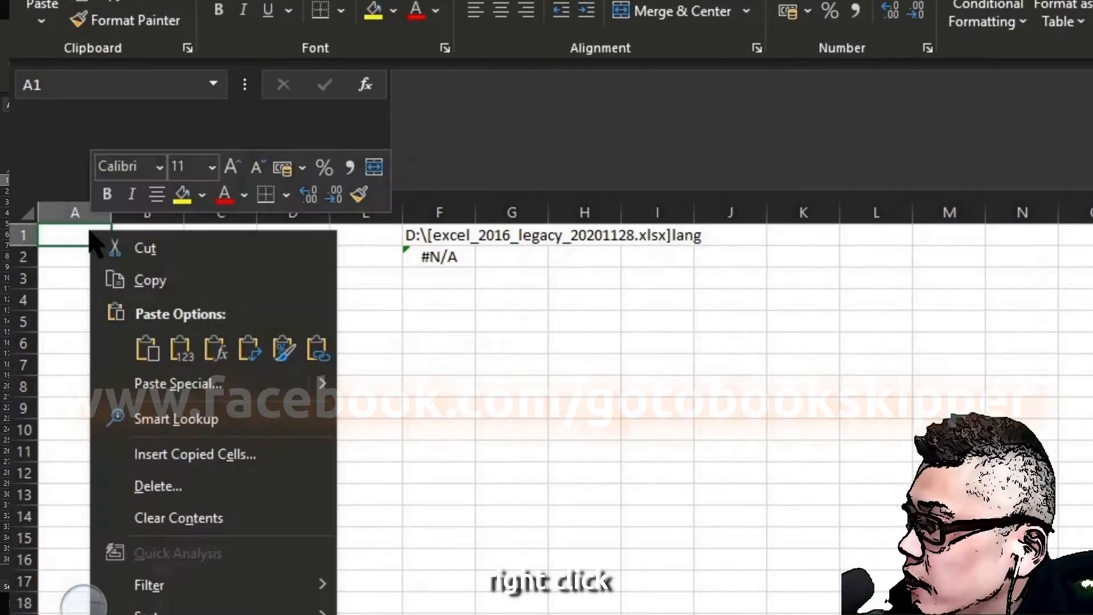
{"action": "left_click", "coordinate": [215, 349]}
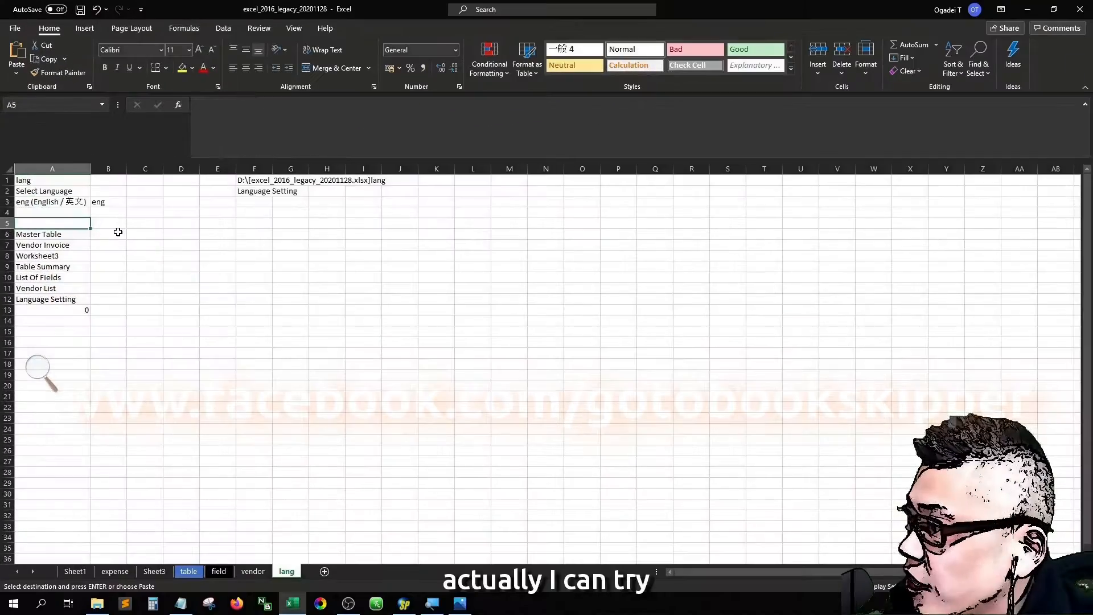
- Clear the pasted formulas from column A of the lang sheet, from A1 down past the menu entries
{"action": "key", "text": "Up"}
{"action": "key", "text": "Up"}
{"action": "key", "text": "Up"}
{"action": "key", "text": "Up"}
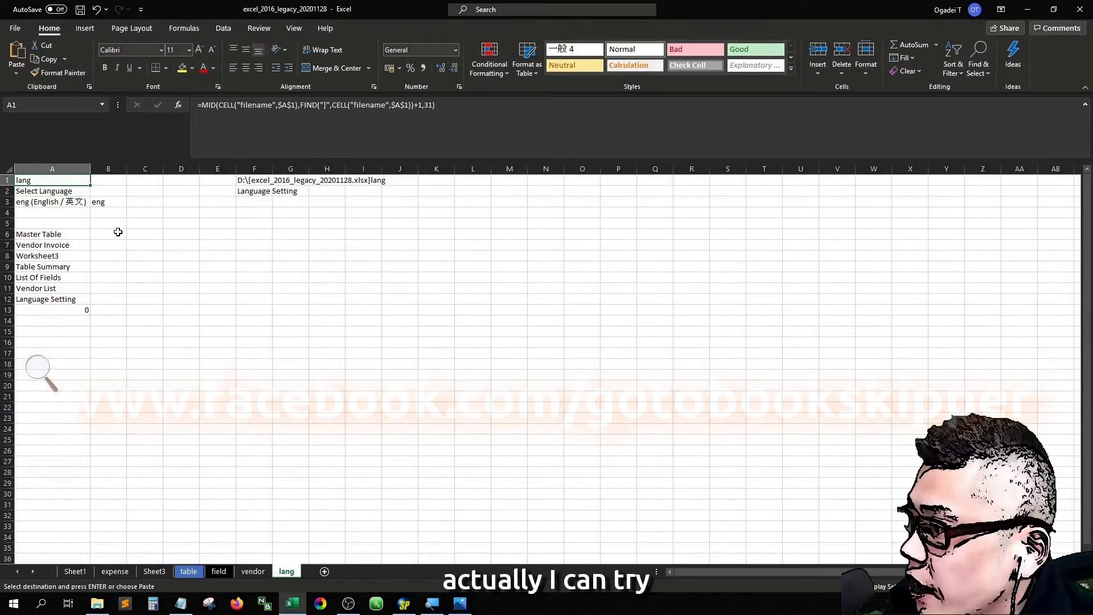
{"action": "key", "text": "shift+Down"}
{"action": "key", "text": "shift+Down"}
{"action": "key", "text": "shift+Down"}
{"action": "key", "text": "shift+Down"}
{"action": "key", "text": "shift+Down"}
{"action": "key", "text": "shift+Down"}
{"action": "key", "text": "shift+Down"}
{"action": "key", "text": "shift+Down"}
{"action": "key", "text": "shift+Down"}
{"action": "key", "text": "shift+Down"}
{"action": "key", "text": "shift+Down"}
{"action": "key", "text": "shift+Down"}
{"action": "key", "text": "shift+Down"}
{"action": "key", "text": "shift+Down"}
{"action": "key", "text": "shift+Down"}
{"action": "key", "text": "shift+Down"}
{"action": "key", "text": "shift+Down"}
{"action": "key", "text": "shift+Down"}
{"action": "key", "text": "shift+Down"}
{"action": "key", "text": "shift+Down"}
{"action": "key", "text": "shift+Down"}
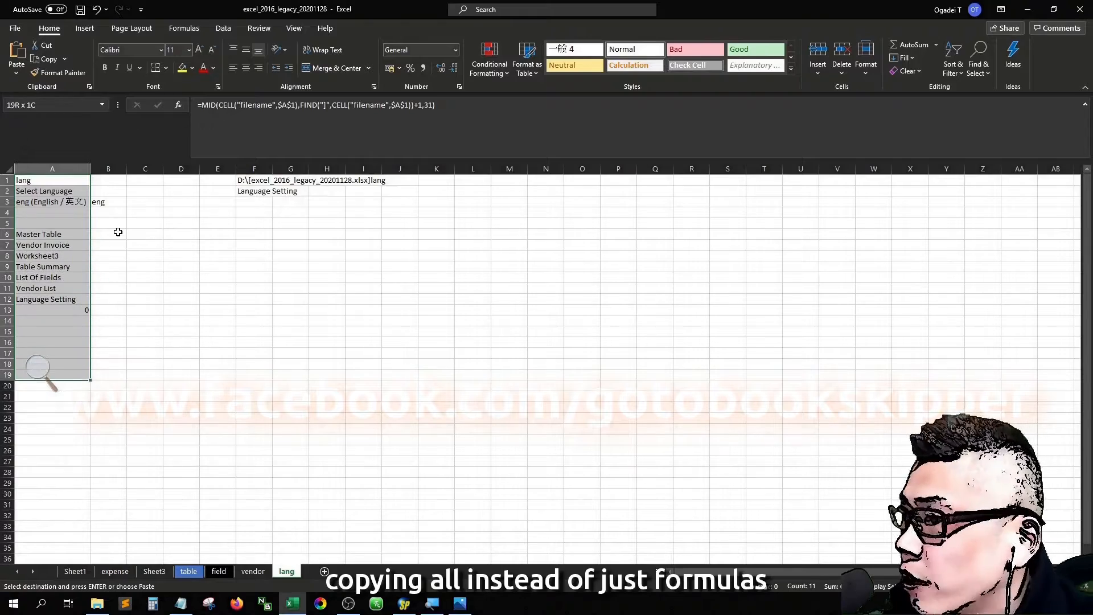
{"action": "key", "text": "Delete"}
{"action": "key", "text": "Down"}
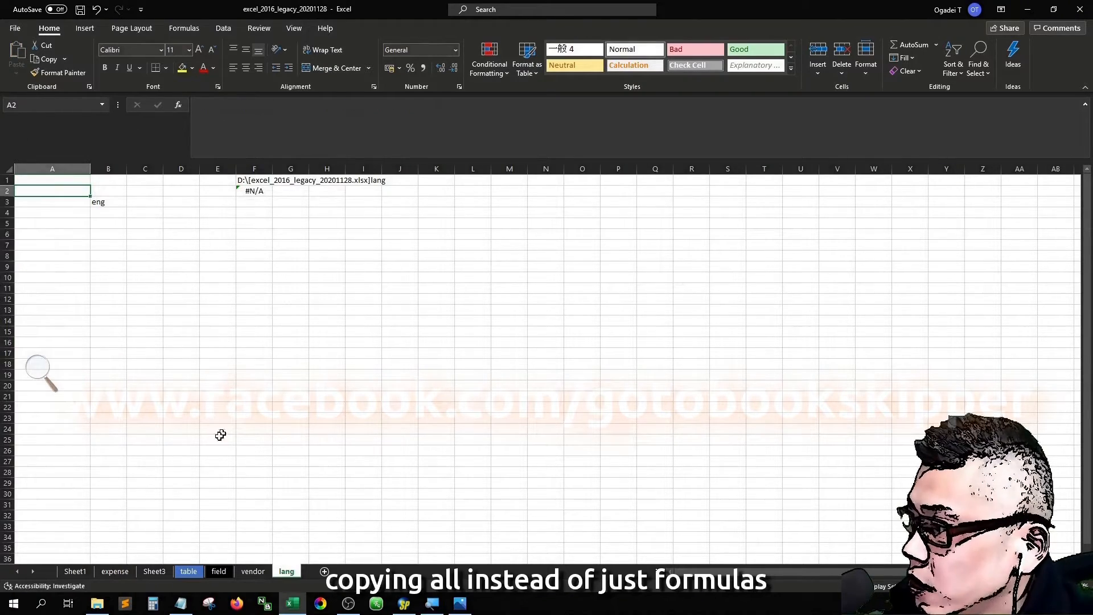
- Copy the language selector and menu cells A1:B19 of the table sheet
{"action": "left_click", "coordinate": [190, 572]}
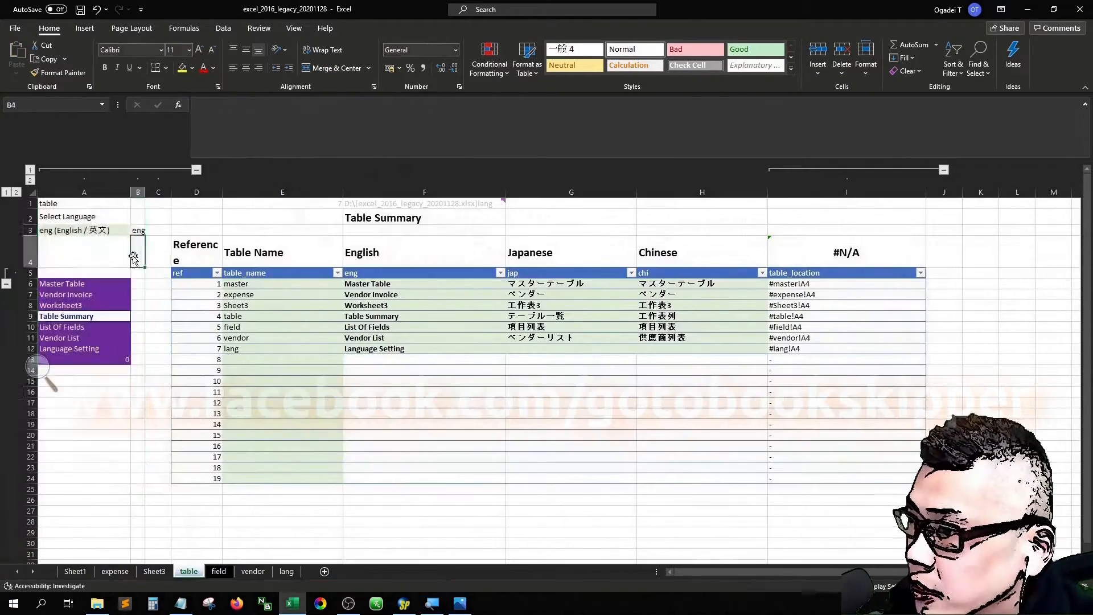
{"action": "key", "text": "shift+Right"}
{"action": "key", "text": "shift+Down"}
{"action": "key", "text": "shift+Down"}
{"action": "key", "text": "shift+Down"}
{"action": "key", "text": "shift+Down"}
{"action": "key", "text": "shift+Down"}
{"action": "key", "text": "shift+Down"}
{"action": "key", "text": "shift+Down"}
{"action": "key", "text": "shift+Down"}
{"action": "key", "text": "shift+Down"}
{"action": "key", "text": "shift+Down"}
{"action": "key", "text": "shift+Down"}
{"action": "key", "text": "shift+Down"}
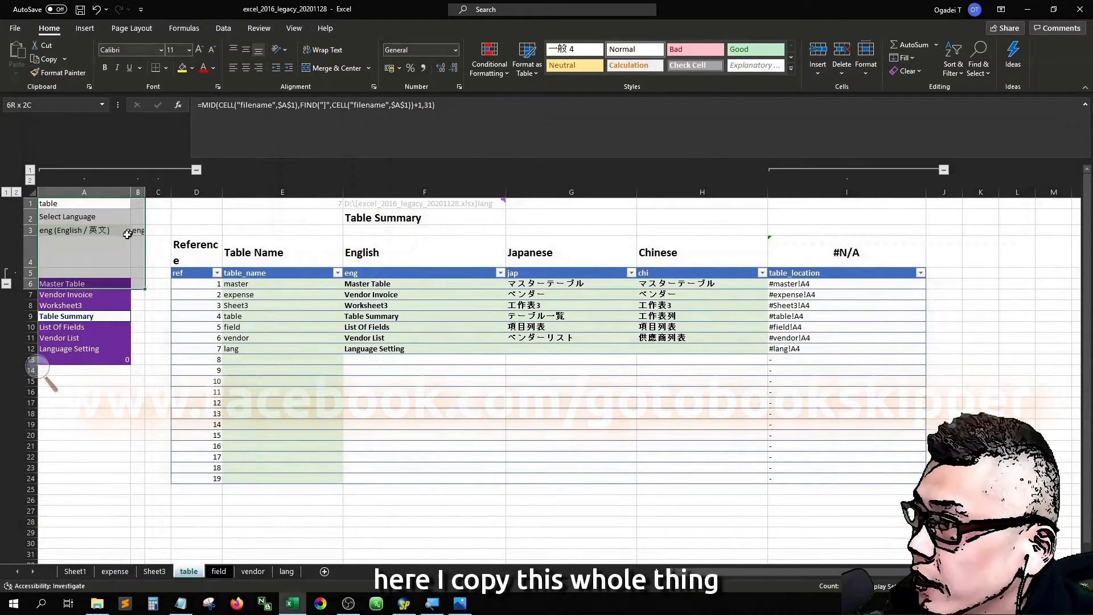
{"action": "left_click", "coordinate": [151, 373]}
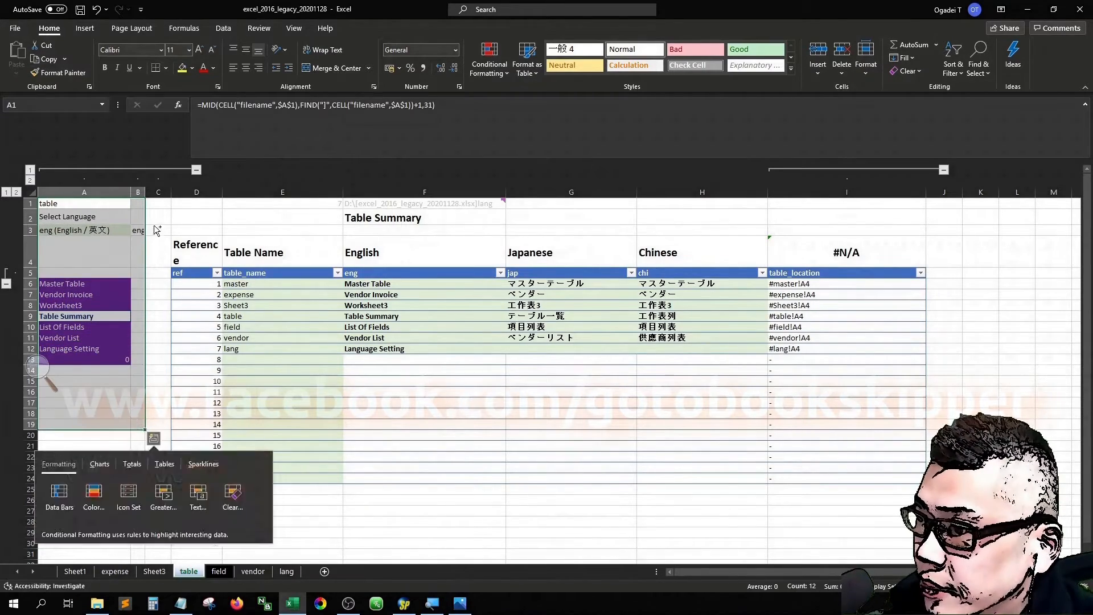
- Paste the copied selector and menu with all formatting into the lang sheet, starting at cell A1
{"action": "left_click", "coordinate": [286, 571]}
{"action": "left_click", "coordinate": [57, 178]}
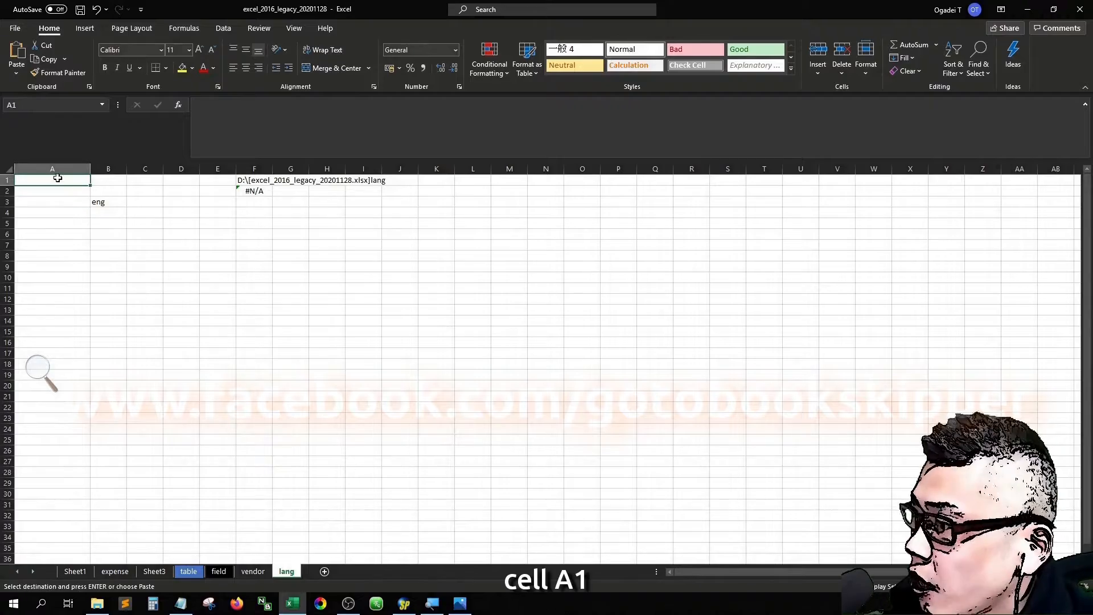
{"action": "key", "text": "ctrl+v"}
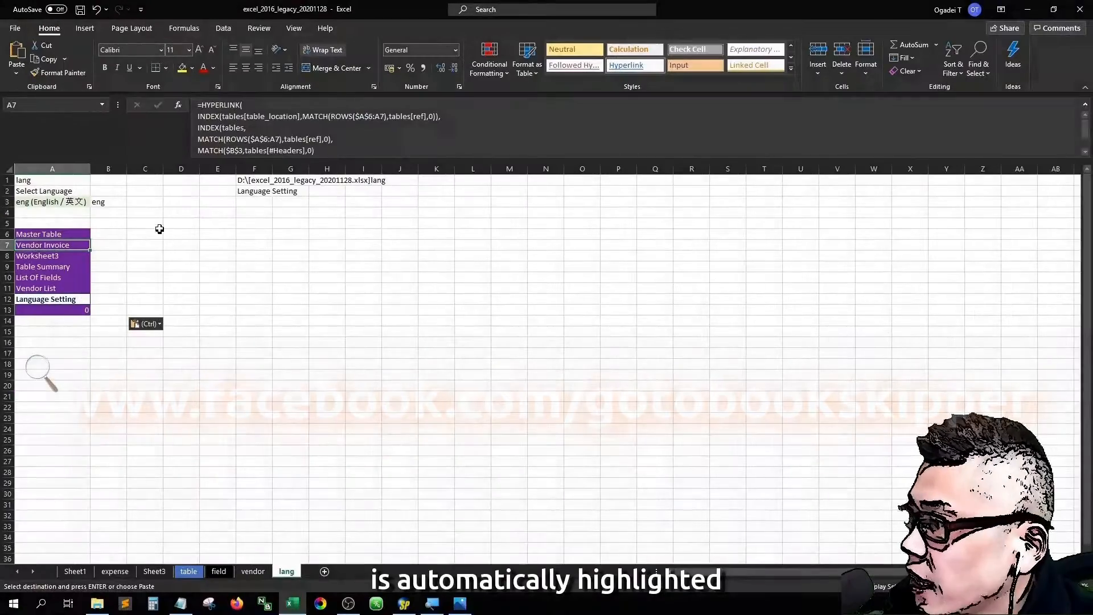
- Enter the column headers ref, code, eng, jap and chi in cells C7:G7 of the lang sheet
{"action": "left_click", "coordinate": [159, 228]}
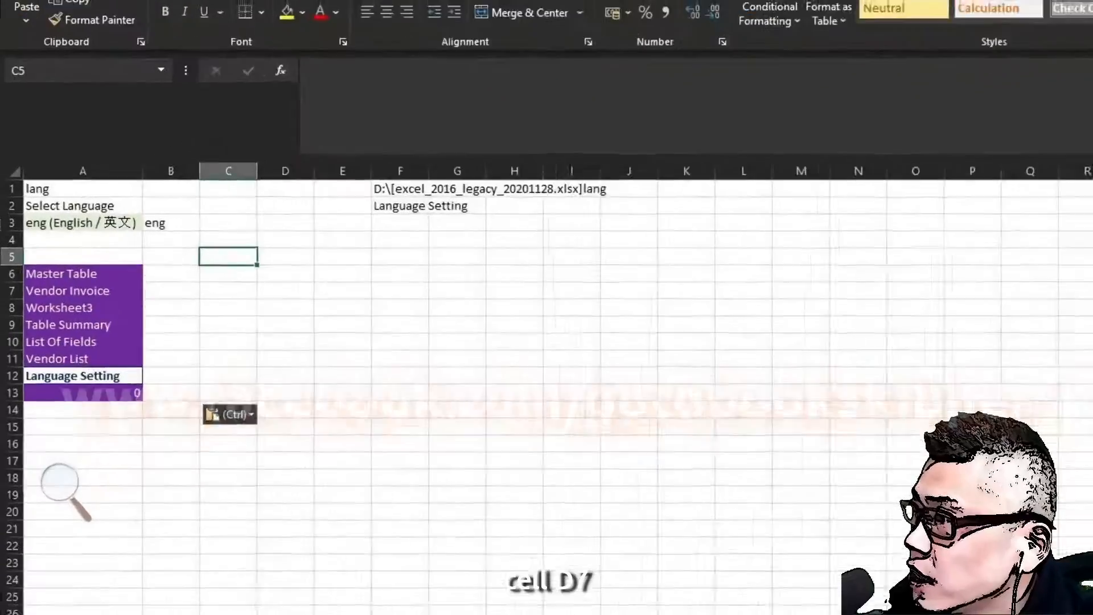
{"action": "key", "text": "Down"}
{"action": "key", "text": "Down"}
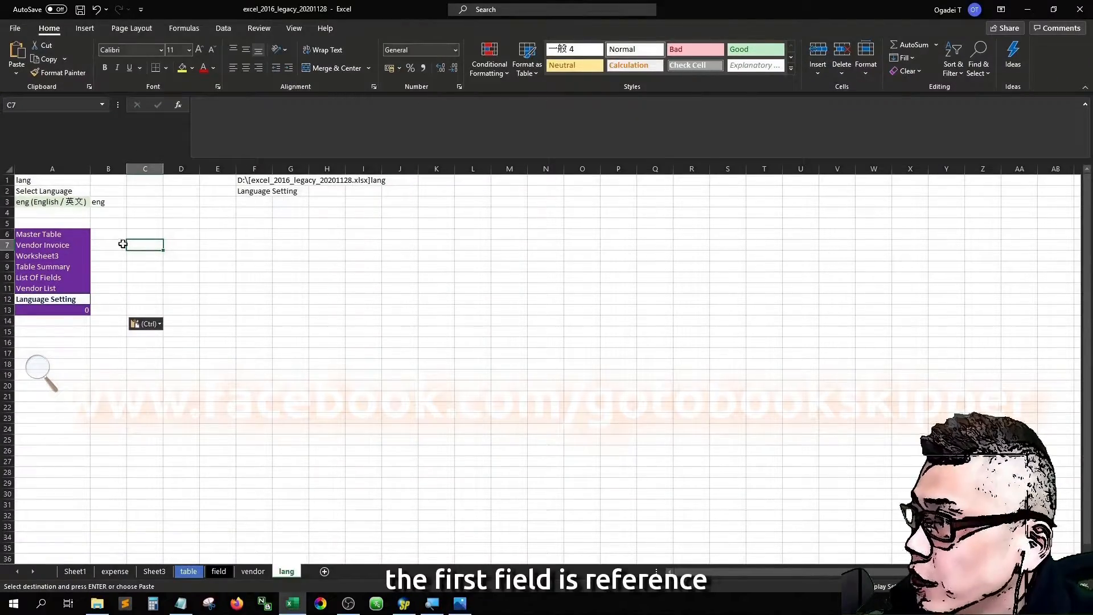
{"action": "type", "text": "ref"}
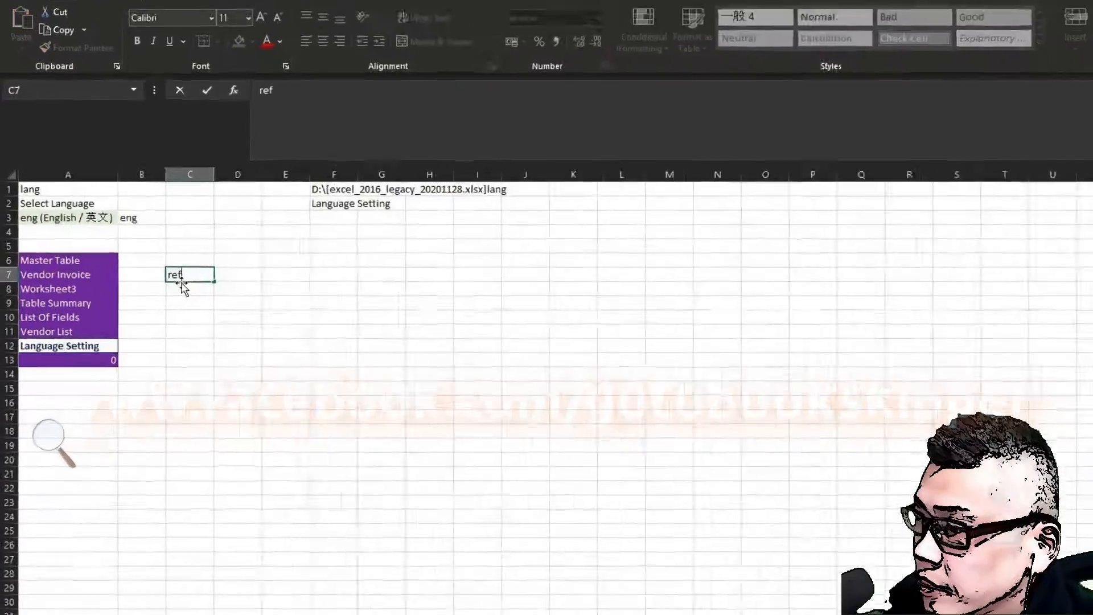
{"action": "key", "text": "Tab"}
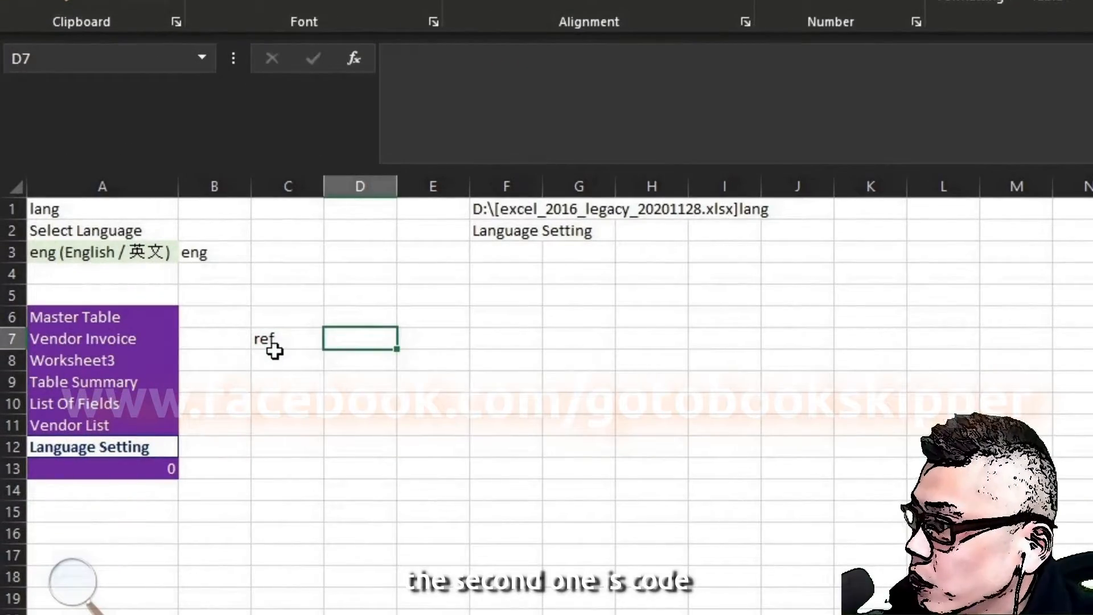
{"action": "type", "text": "code"}
{"action": "key", "text": "Tab"}
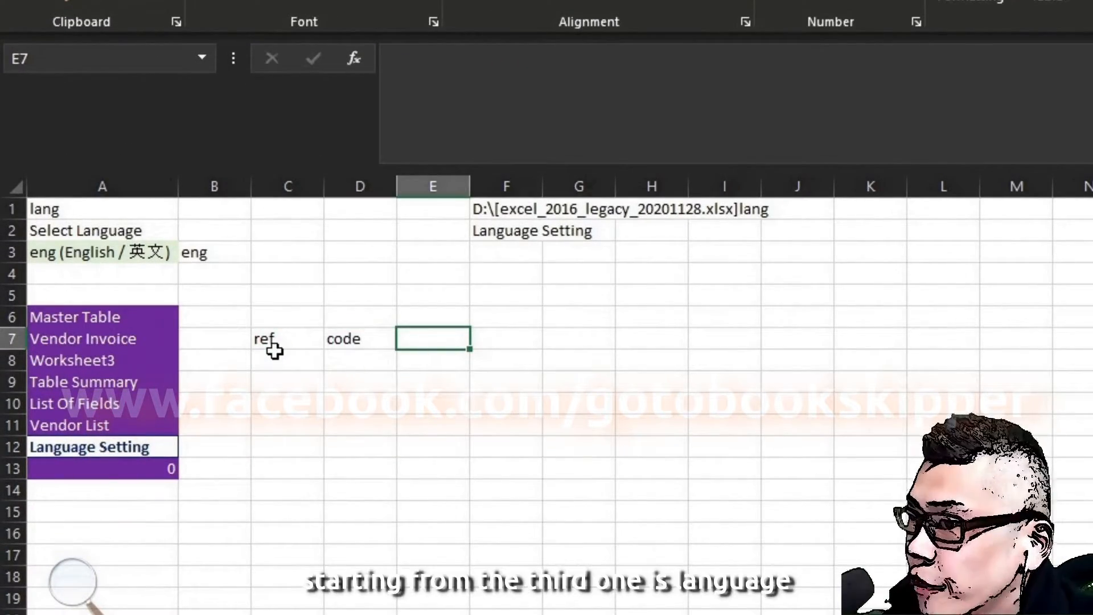
{"action": "type", "text": "eng"}
{"action": "key", "text": "Tab"}
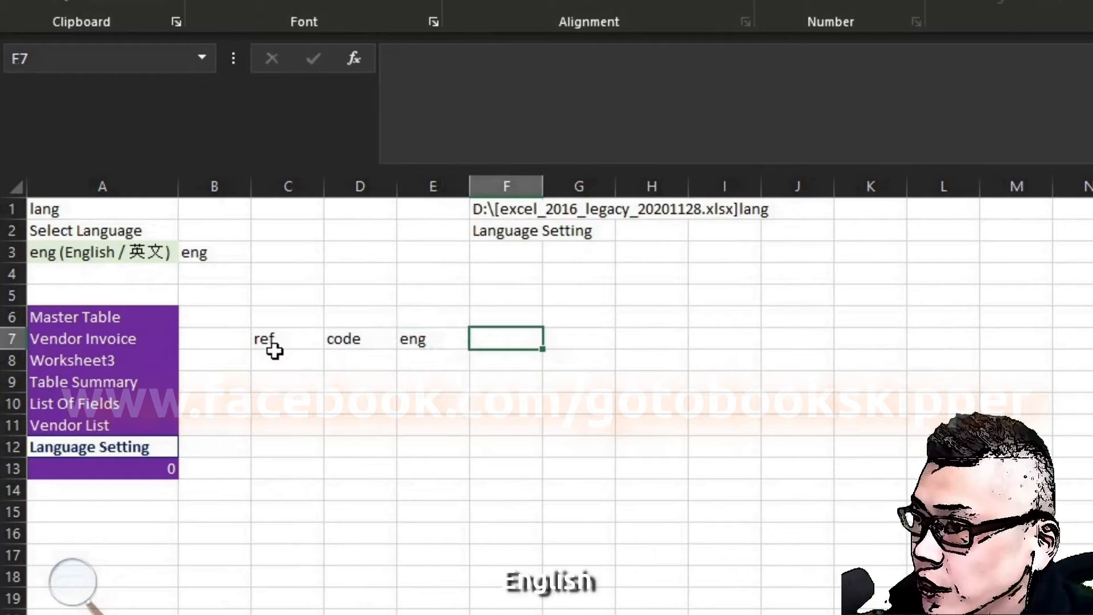
{"action": "type", "text": "c"}
{"action": "key", "text": "BackSpace"}
{"action": "type", "text": "jap"}
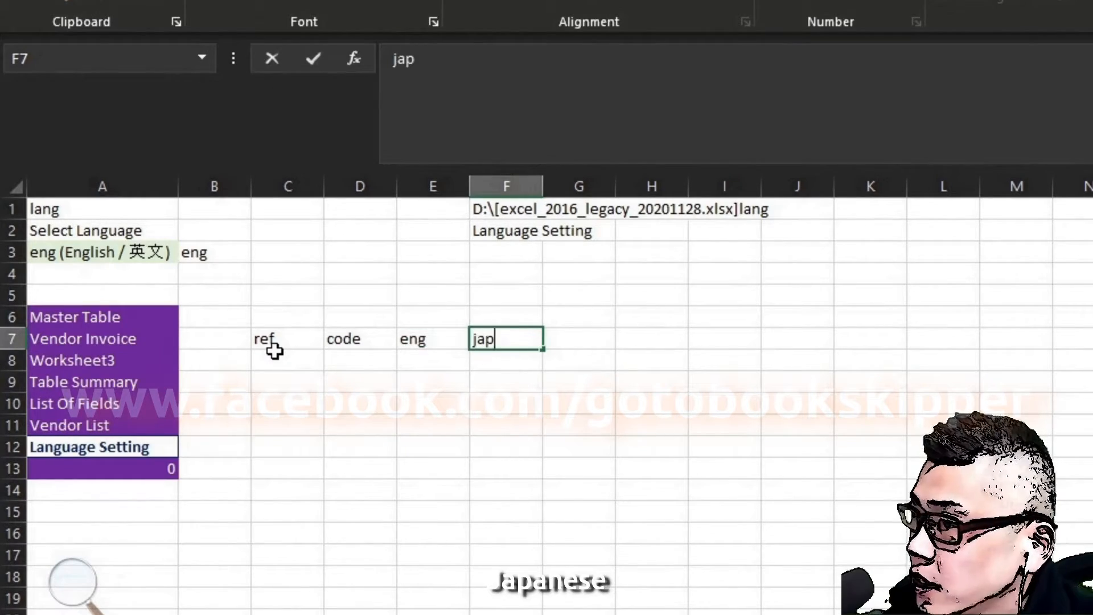
{"action": "key", "text": "Tab"}
{"action": "type", "text": "chi"}
{"action": "key", "text": "Up"}
- Convert range C7:G16 on the lang sheet into a table that uses its first row as headers
{"action": "key", "text": "Up"}
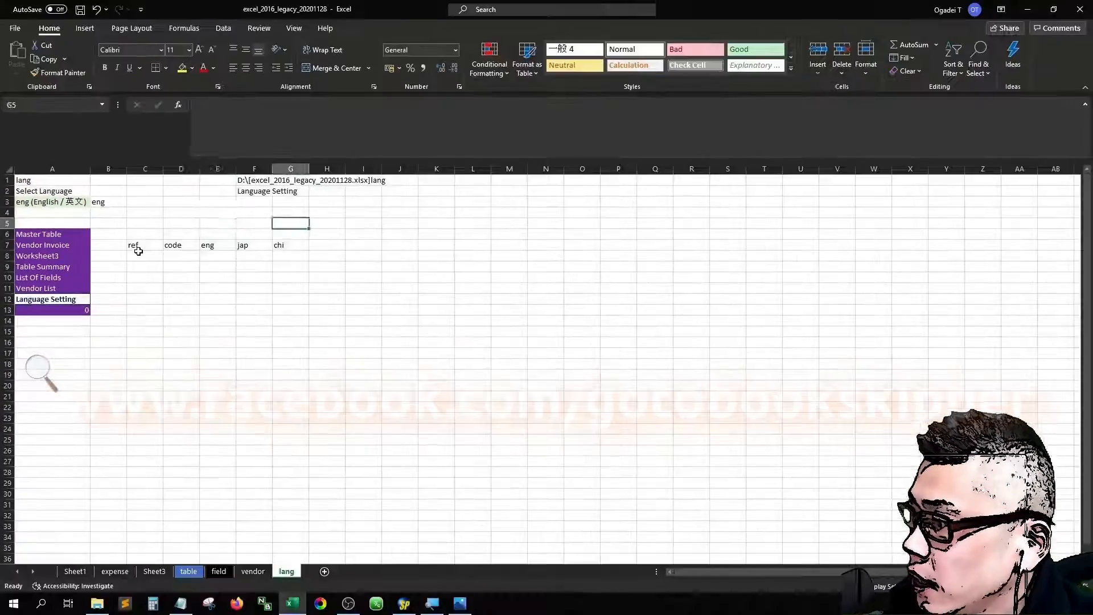
{"action": "key", "text": "Left"}
{"action": "key", "text": "Left"}
{"action": "key", "text": "Left"}
{"action": "key", "text": "Left"}
{"action": "key", "text": "Down"}
{"action": "key", "text": "Down"}
{"action": "key", "text": "shift+Right"}
{"action": "key", "text": "shift+Right"}
{"action": "key", "text": "shift+Right"}
{"action": "key", "text": "shift+Right"}
{"action": "key", "text": "shift+Down"}
{"action": "key", "text": "shift+Down"}
{"action": "key", "text": "shift+Down"}
{"action": "key", "text": "shift+Down"}
{"action": "key", "text": "shift+Down"}
{"action": "key", "text": "shift+Down"}
{"action": "key", "text": "shift+Down"}
{"action": "key", "text": "shift+Down"}
{"action": "key", "text": "shift+Down"}
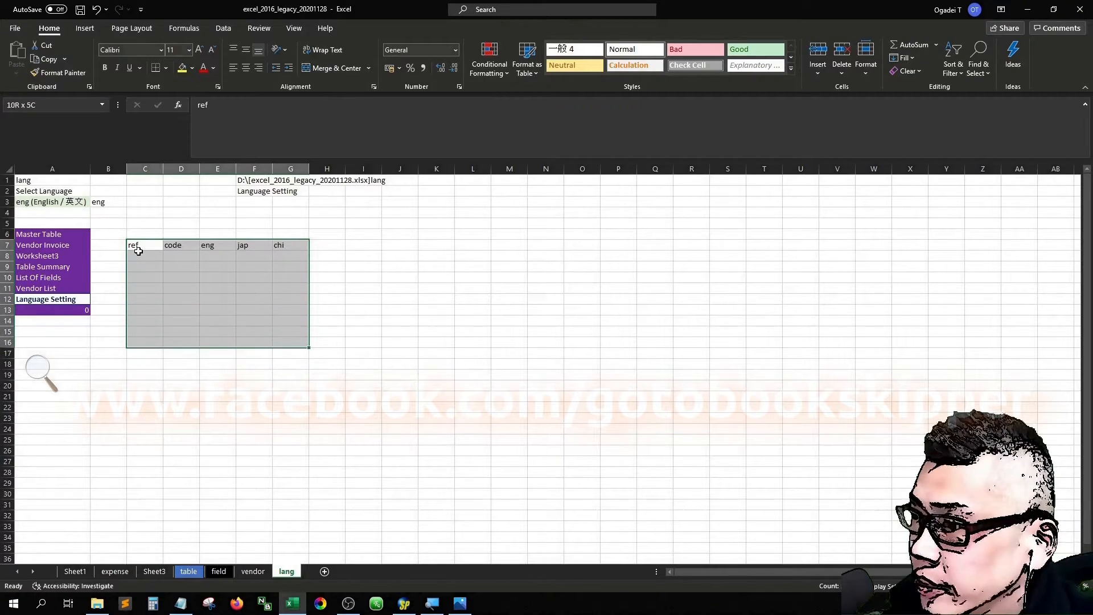
{"action": "key", "text": "ctrl+t"}
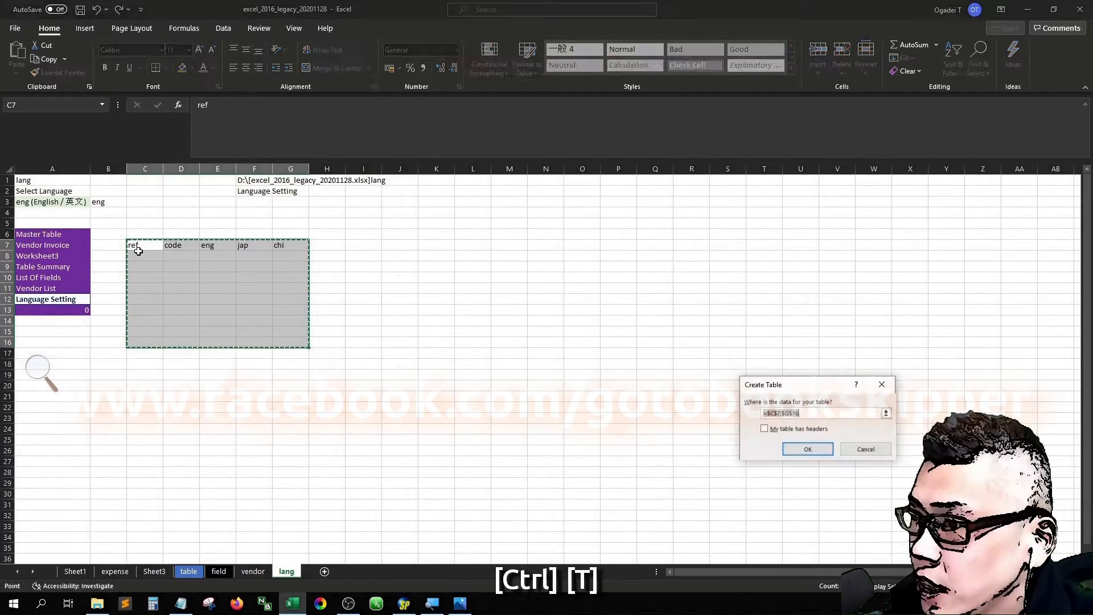
{"action": "left_click_drag", "start_coordinate": [779, 385], "coordinate": [456, 268]}
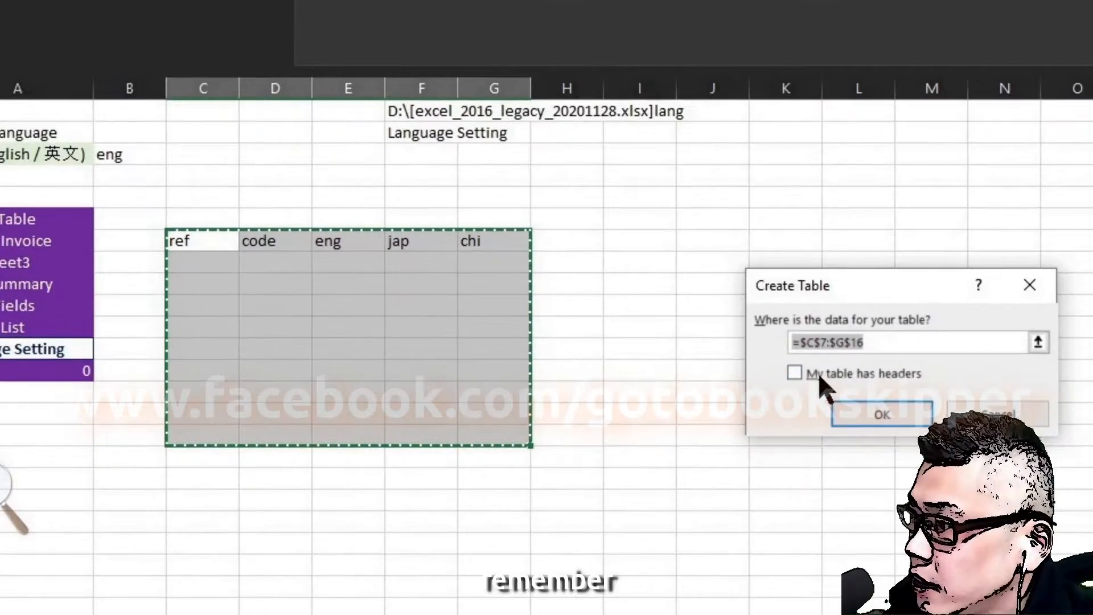
{"action": "left_click", "coordinate": [821, 376]}
{"action": "left_click", "coordinate": [880, 414]}
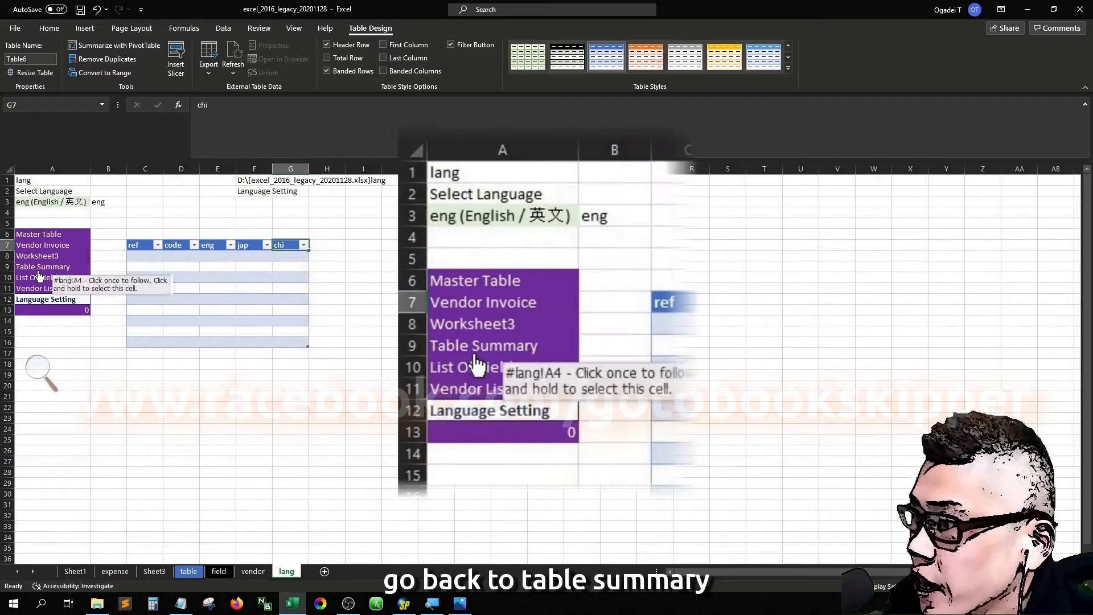
- Copy the Reference description formula from D4 of the table sheet into C6 of the lang sheet, above the ref header
{"action": "left_click", "coordinate": [39, 276]}
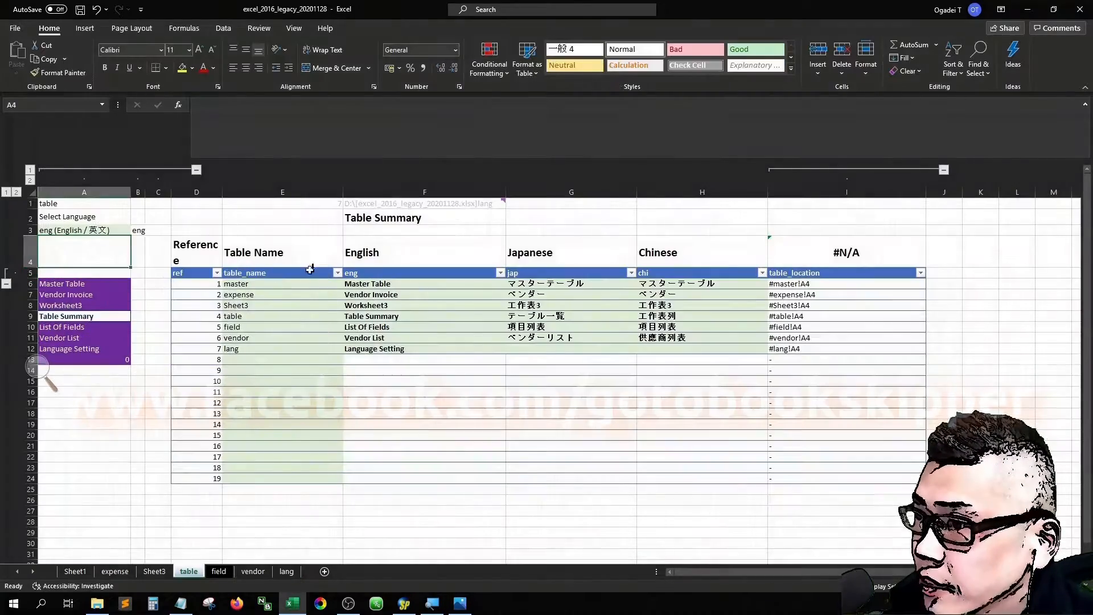
{"action": "left_click", "coordinate": [197, 251]}
{"action": "key", "text": "ctrl+c"}
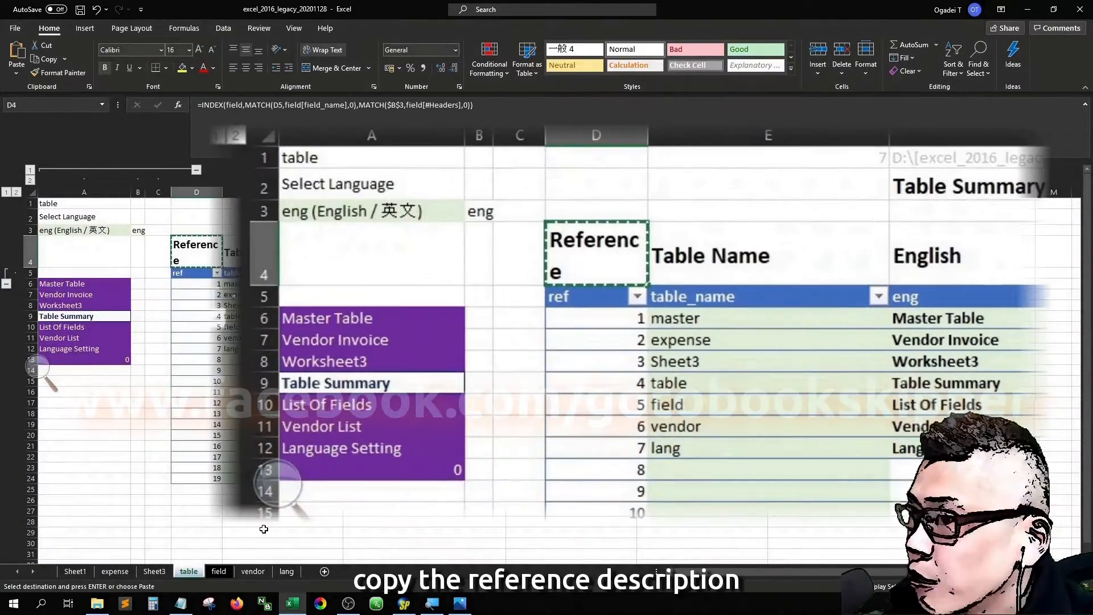
{"action": "left_click", "coordinate": [80, 349]}
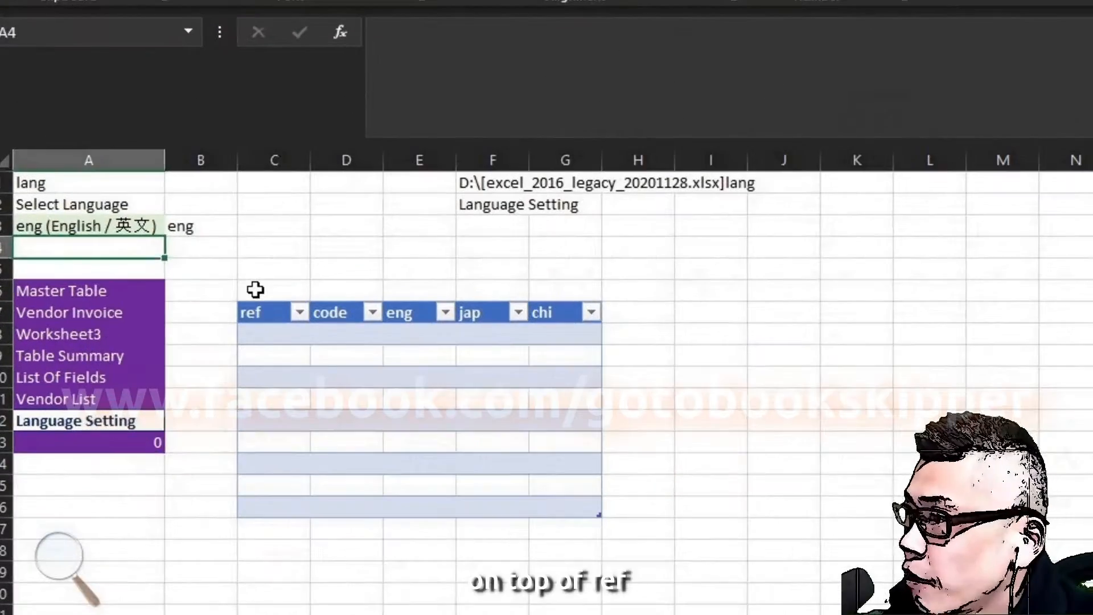
{"action": "left_click", "coordinate": [210, 261]}
{"action": "key", "text": "ctrl+v"}
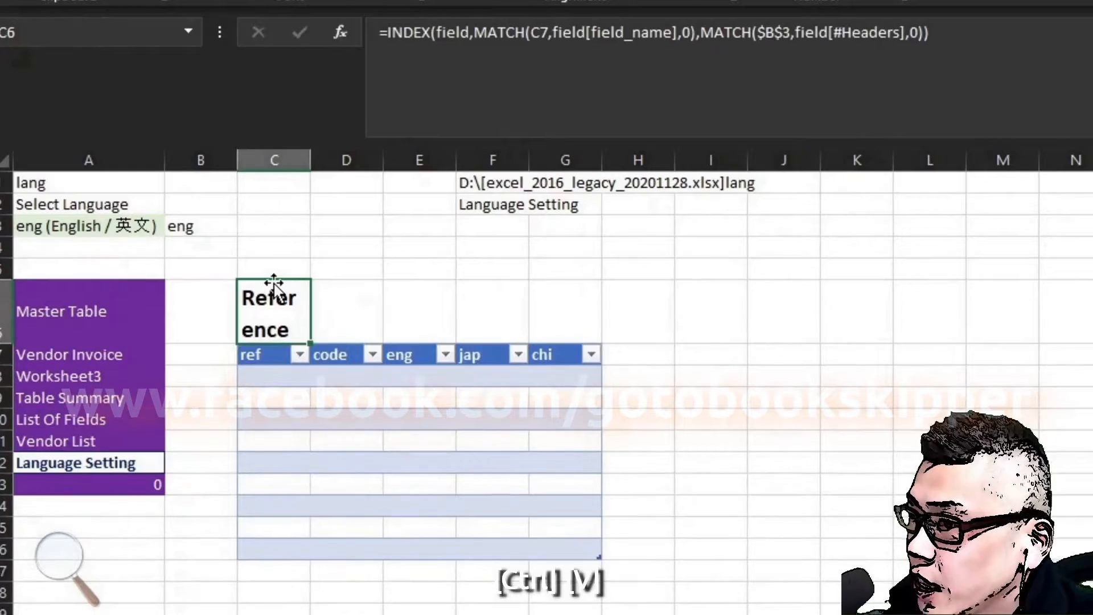
- Copy the description formula in C6 across C6:G6, above all the headers of the new table
{"action": "key", "text": "ctrl+c"}
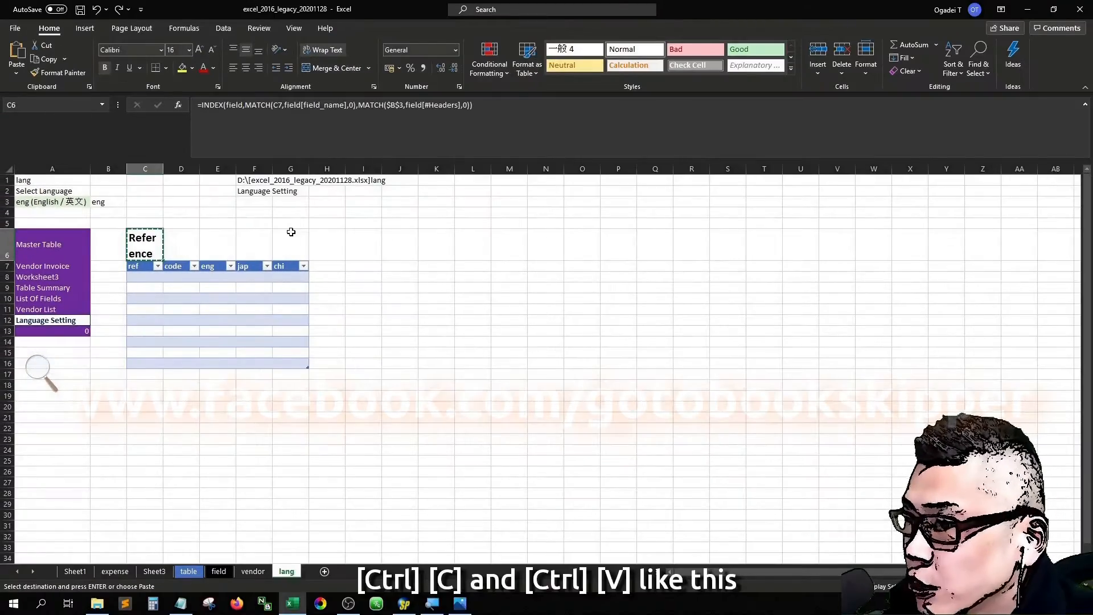
{"action": "key", "text": "shift+Right"}
{"action": "key", "text": "shift+Right"}
{"action": "key", "text": "shift+Right"}
{"action": "key", "text": "shift+Right"}
{"action": "key", "text": "ctrl+v"}
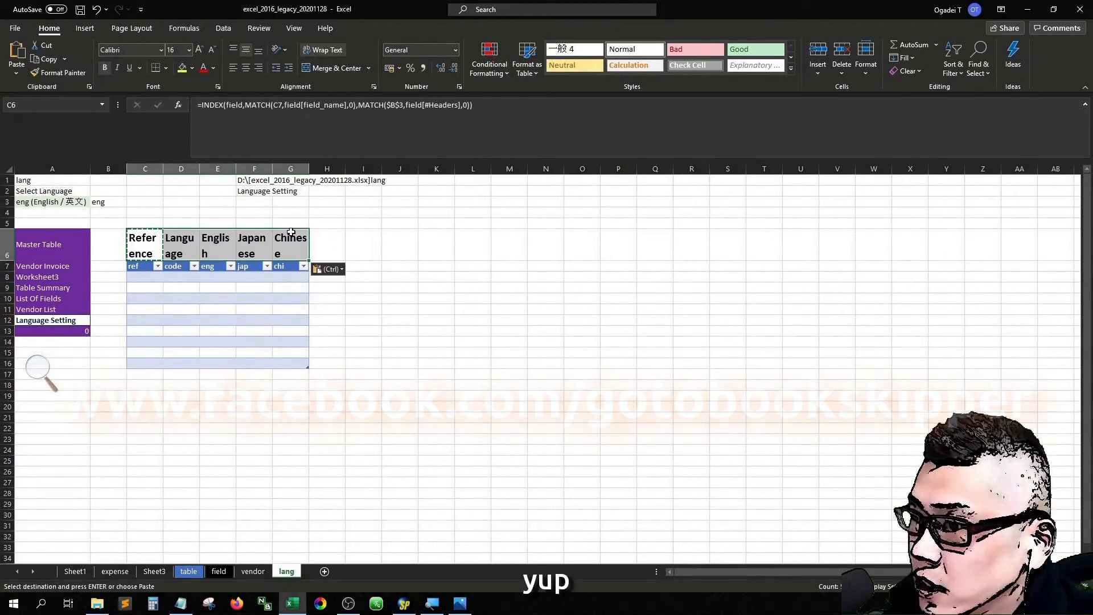
- Widen column D on the lang sheet to fit the Language Code description
{"action": "left_click", "coordinate": [181, 245]}
{"action": "left_click_drag", "start_coordinate": [200, 168], "coordinate": [232, 171]}
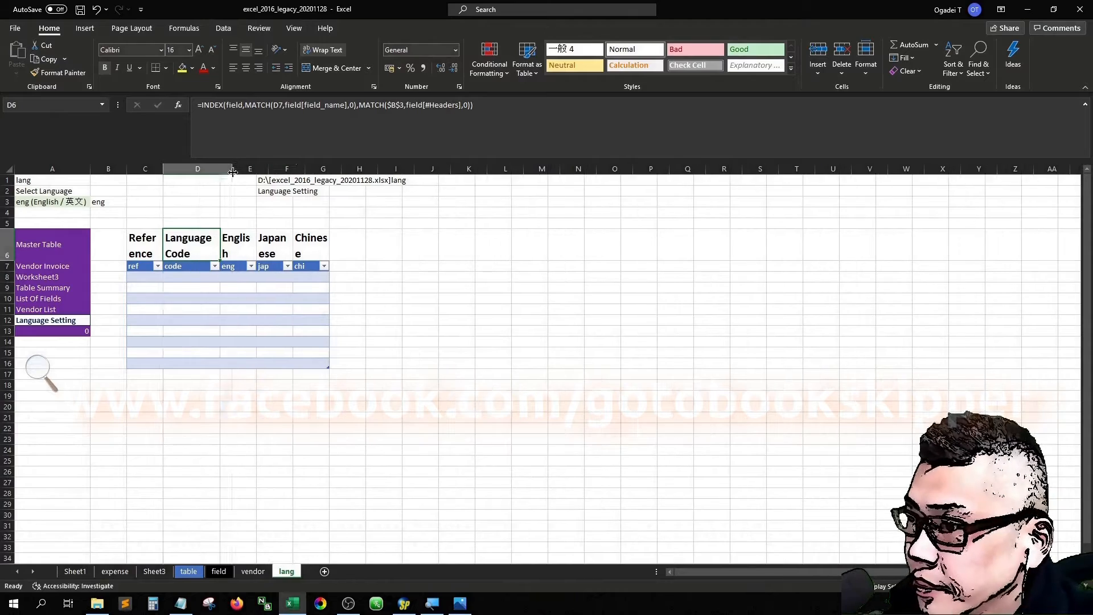
- Widen columns C and D on the lang sheet so the Reference and Language Code descriptions each fit on one line
{"action": "left_click_drag", "start_coordinate": [162, 170], "coordinate": [160, 171]}
{"action": "left_click_drag", "start_coordinate": [159, 171], "coordinate": [280, 170]}
{"action": "double_click", "coordinate": [227, 170]}
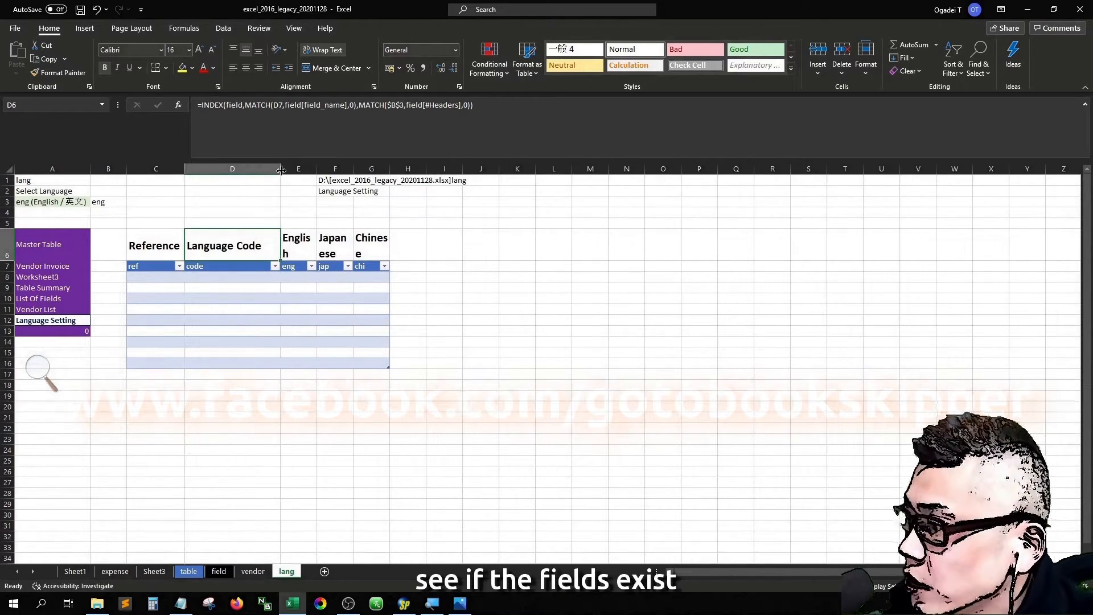
- Check the header names in C7:G7 against the Field Name column on the List Of Fields sheet
{"action": "left_click", "coordinate": [220, 263]}
{"action": "left_click", "coordinate": [162, 268]}
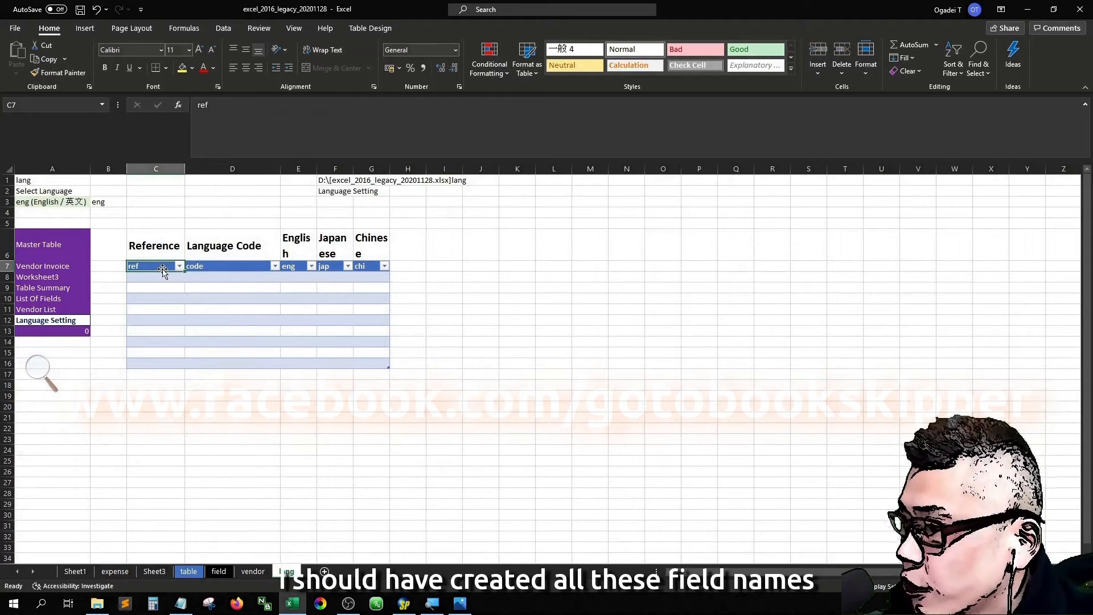
{"action": "key", "text": "shift+Right"}
{"action": "key", "text": "shift+Right"}
{"action": "key", "text": "shift+Right"}
{"action": "key", "text": "shift+Right"}
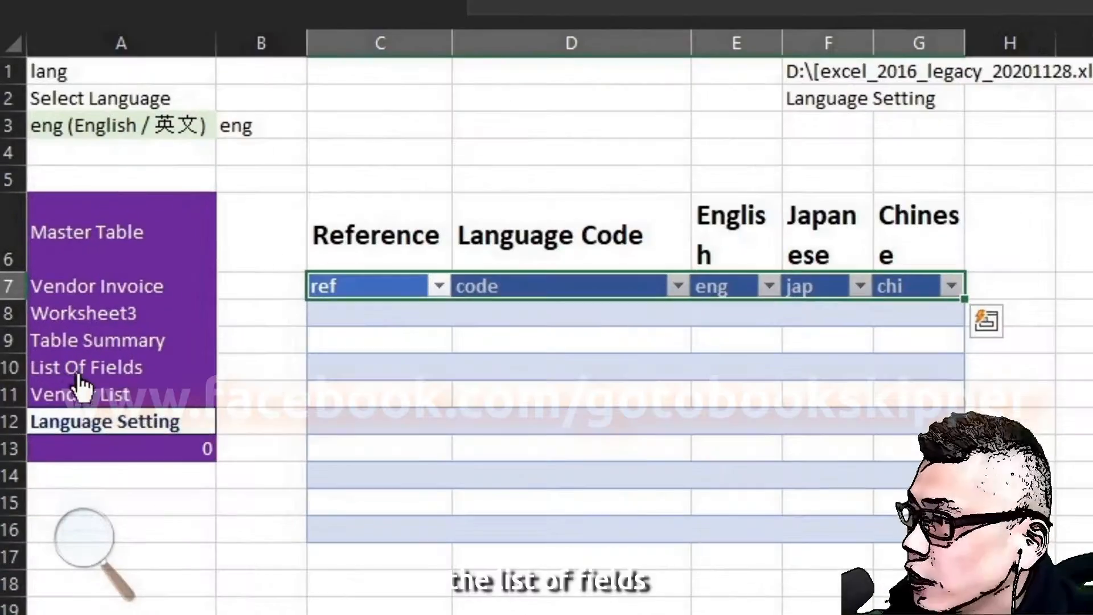
{"action": "left_click", "coordinate": [40, 298]}
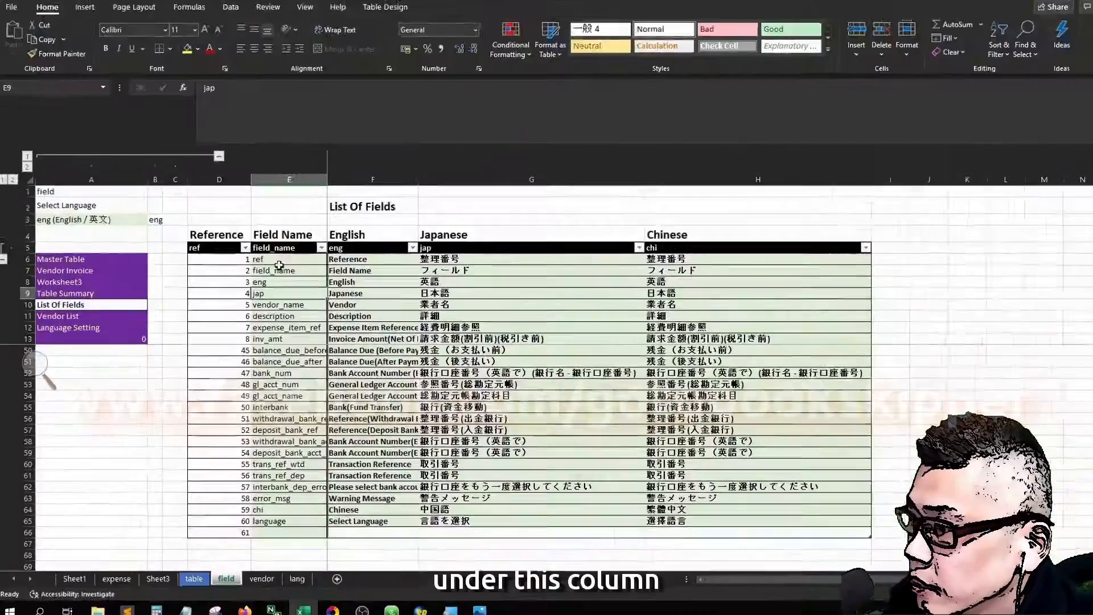
{"action": "key", "text": "Down"}
{"action": "key", "text": "Down"}
{"action": "key", "text": "Down"}
{"action": "key", "text": "Down"}
{"action": "key", "text": "Down"}
{"action": "key", "text": "Down"}
{"action": "key", "text": "Down"}
{"action": "key", "text": "Down"}
{"action": "key", "text": "Down"}
{"action": "key", "text": "Down"}
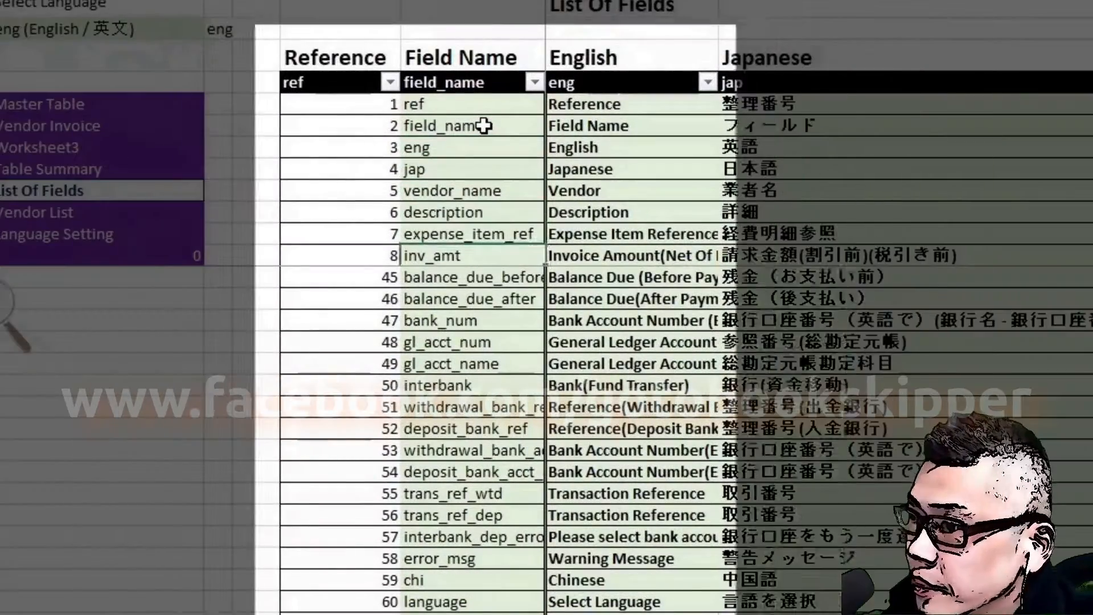
{"action": "key", "text": "Down"}
{"action": "key", "text": "Down"}
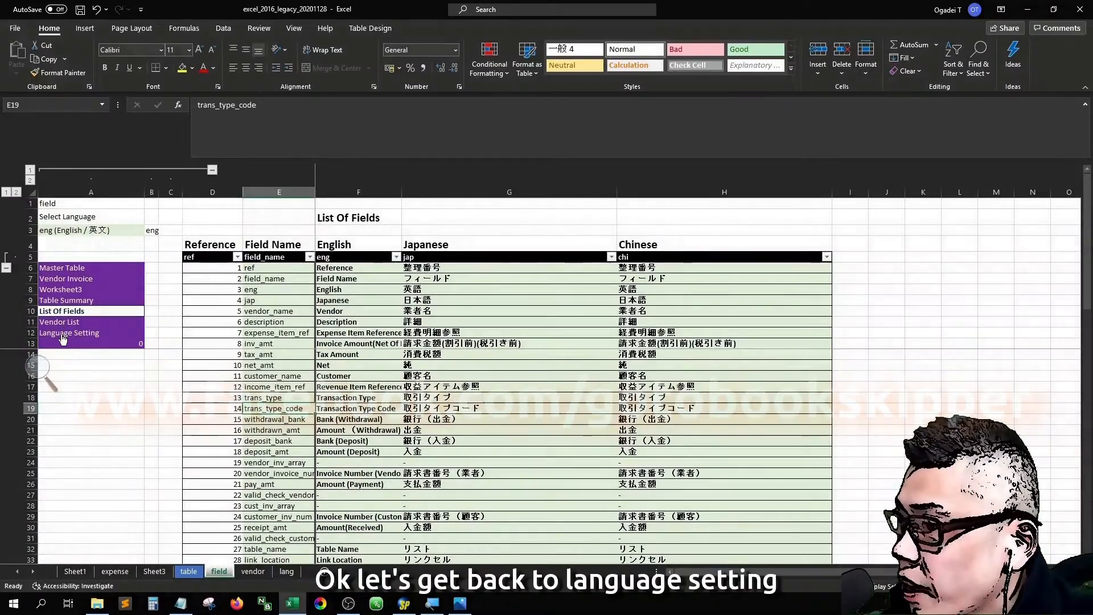
- Return to the Language Setting sheet and widen columns E to G to fit the English, Japanese and Chinese descriptions
{"action": "left_click", "coordinate": [63, 336]}
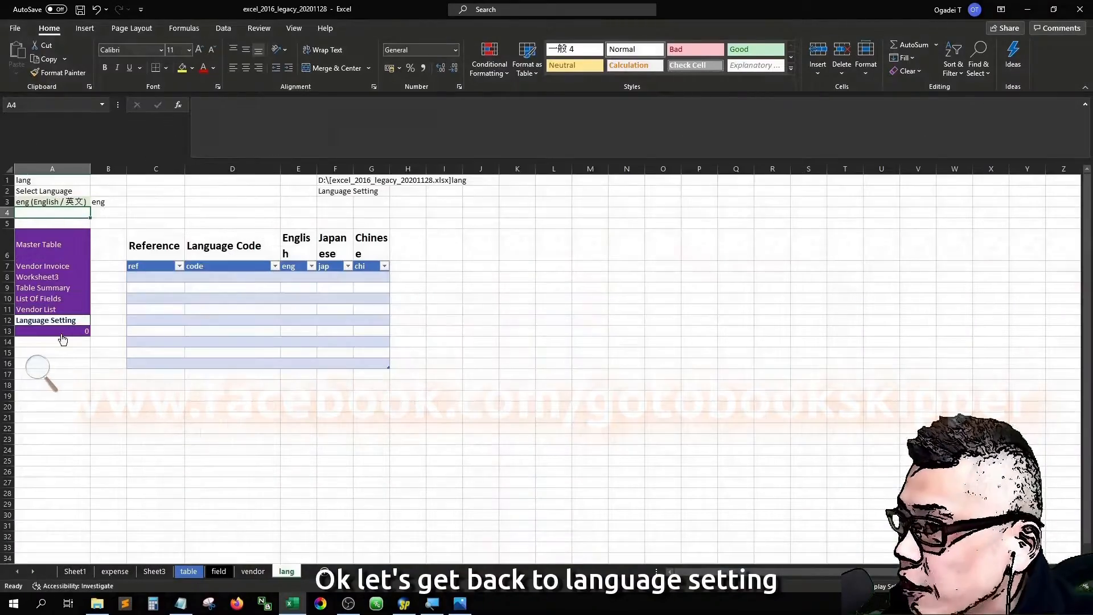
{"action": "left_click", "coordinate": [298, 244]}
{"action": "left_click_drag", "start_coordinate": [317, 169], "coordinate": [403, 169]}
{"action": "left_click_drag", "start_coordinate": [439, 169], "coordinate": [465, 168]}
- Apply the light table style with a black header row and black row lines to the language code table
{"action": "key", "text": "Down"}
{"action": "key", "text": "Down"}
{"action": "key", "text": "Left"}
{"action": "key", "text": "Left"}
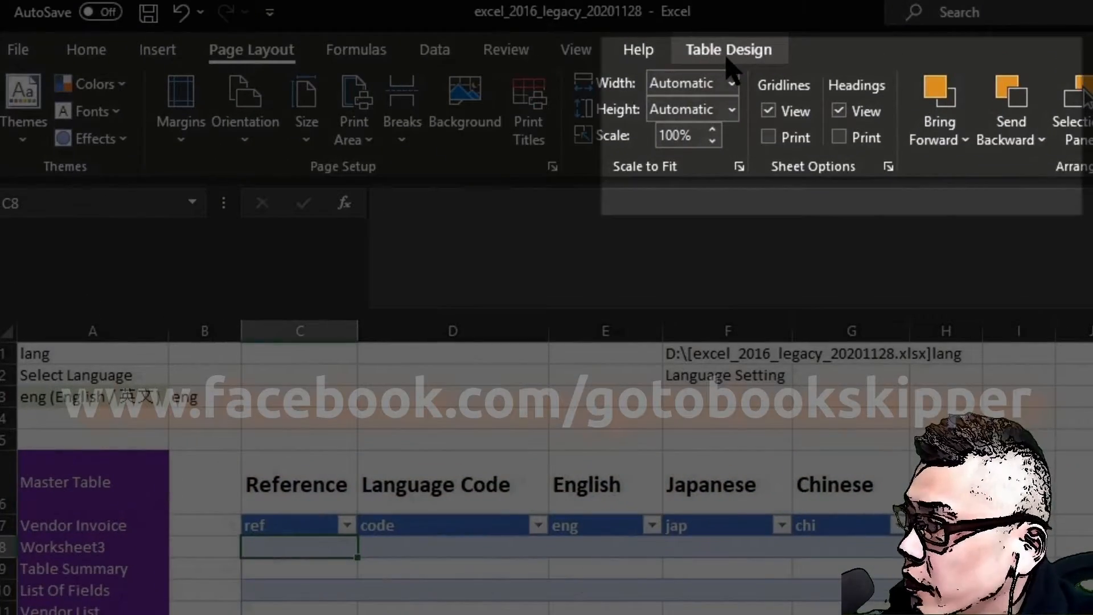
{"action": "left_click", "coordinate": [725, 50]}
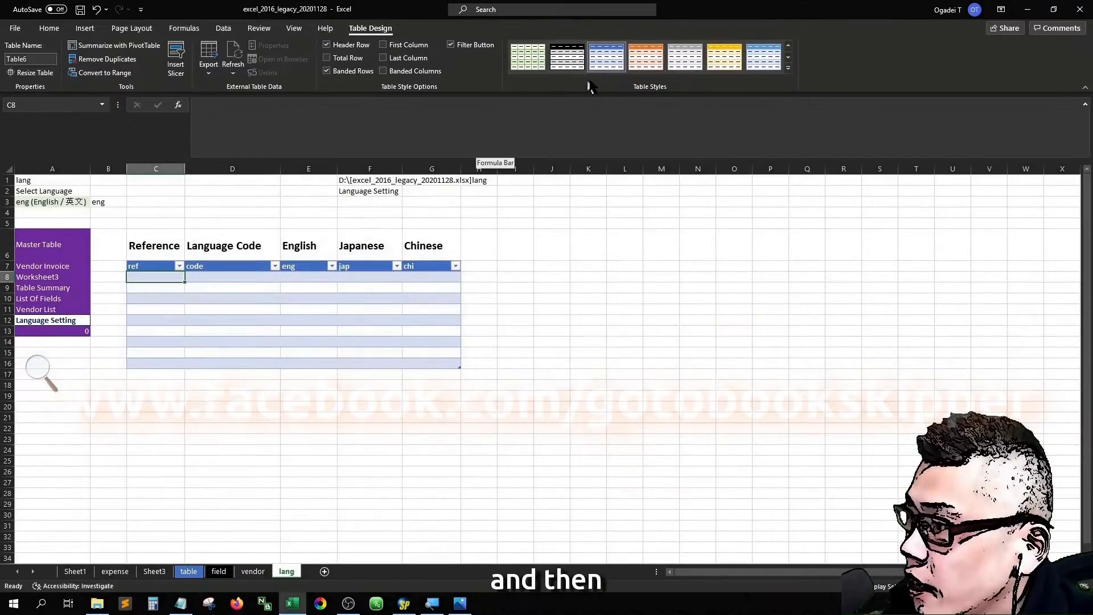
{"action": "left_click", "coordinate": [789, 68]}
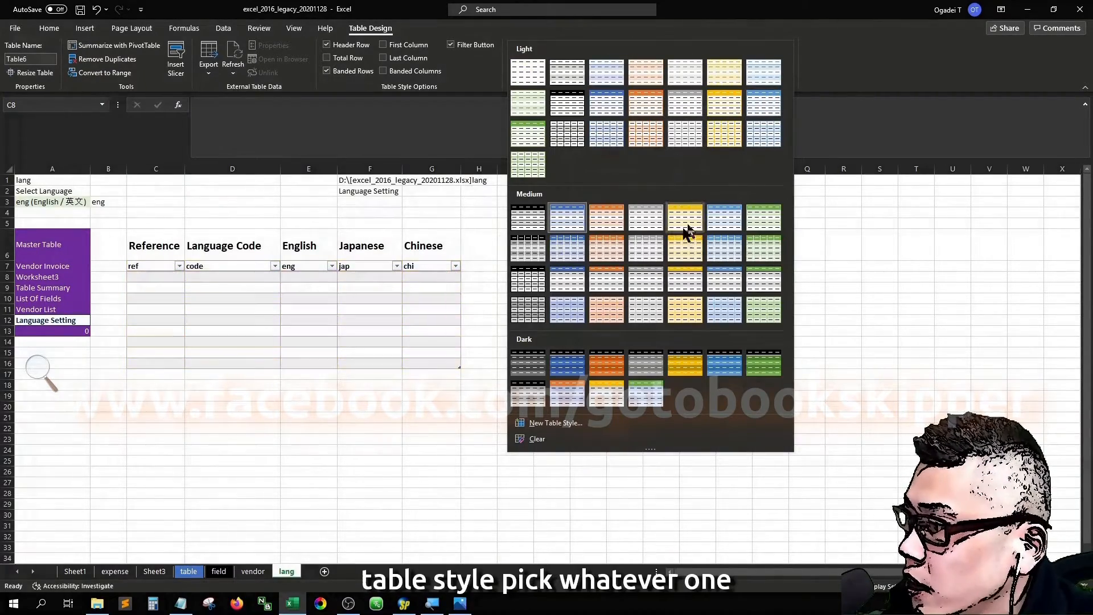
{"action": "left_click", "coordinate": [569, 106]}
{"action": "left_click", "coordinate": [276, 287]}
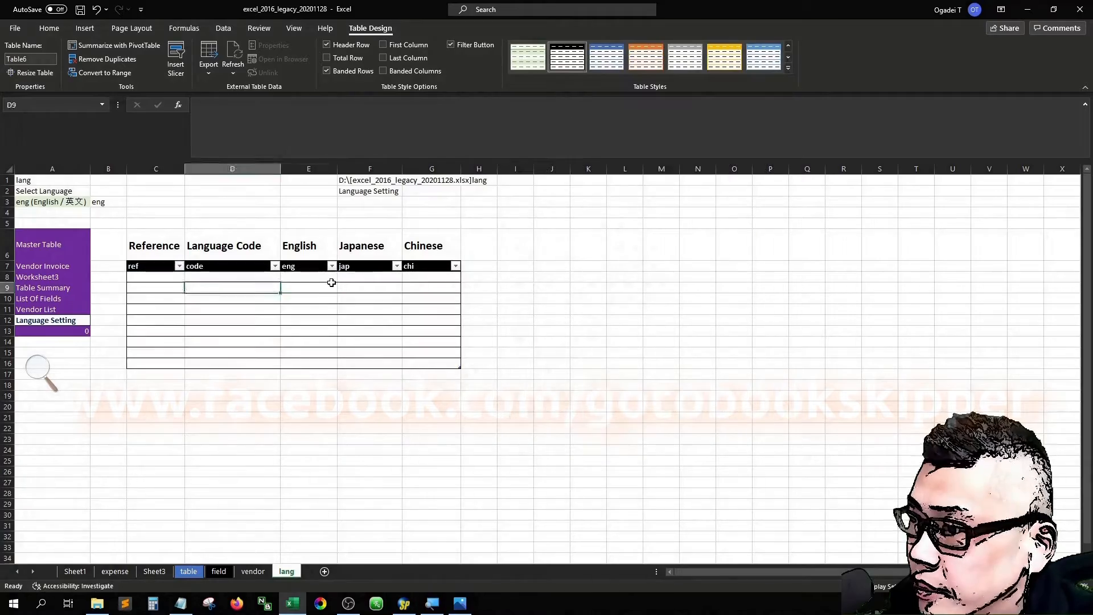
- Number the rows of the ref column by entering =rows($C$8:c8) in C8, with only the first reference absolute
{"action": "key", "text": "Left"}
{"action": "key", "text": "Up"}
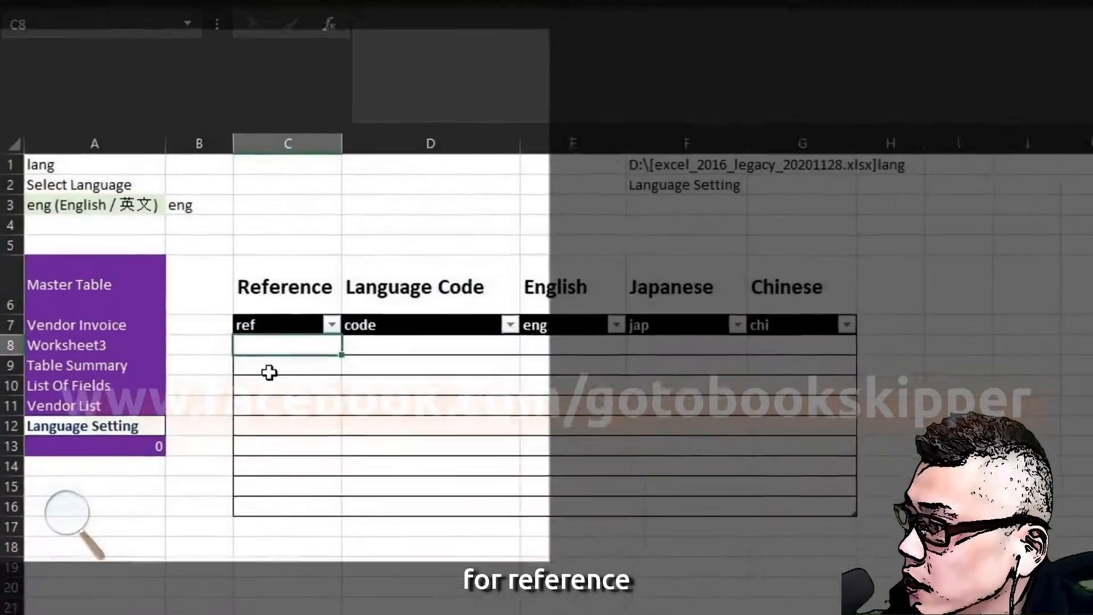
{"action": "type", "text": "="}
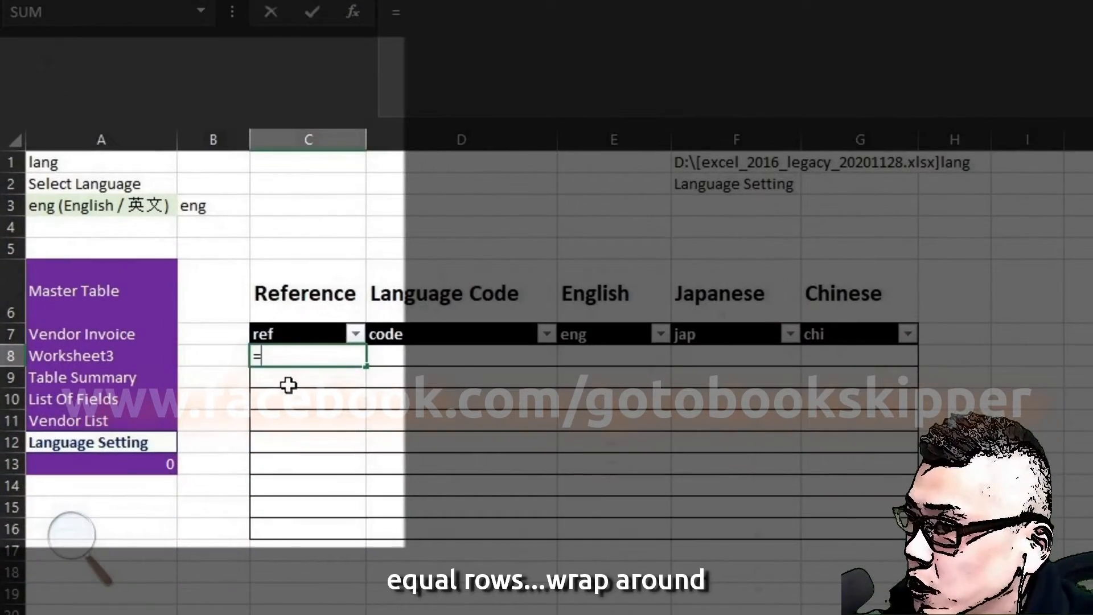
{"action": "type", "text": "rows("}
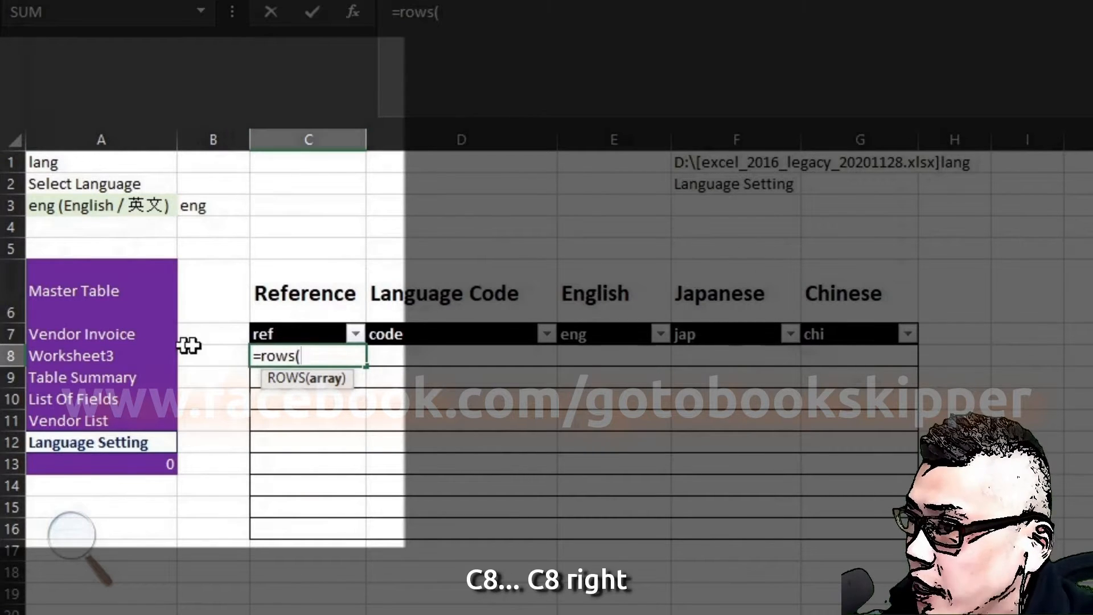
{"action": "type", "text": "c8"}
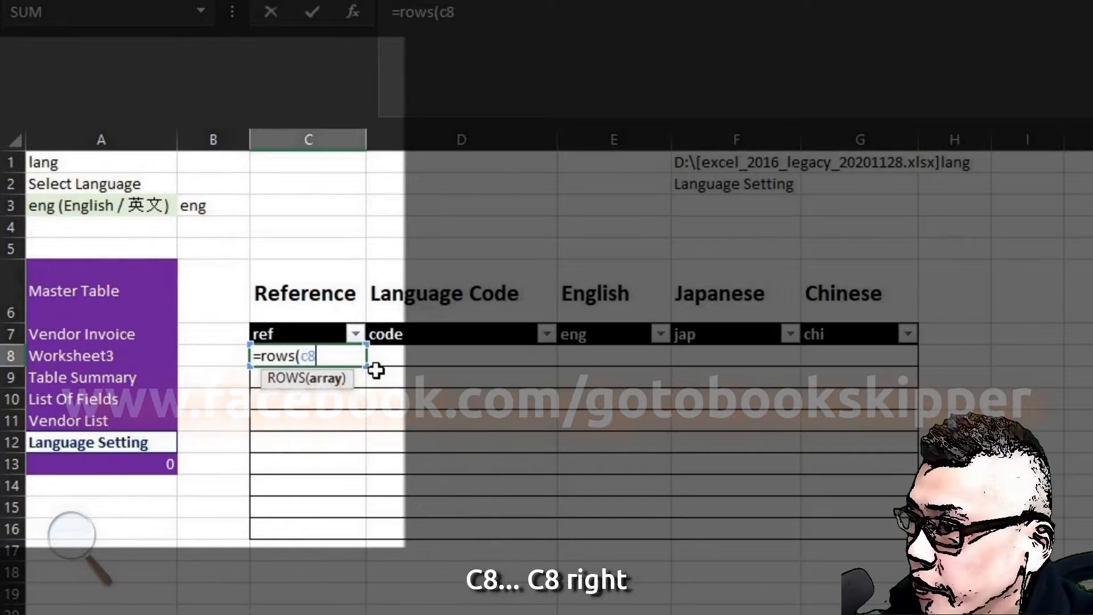
{"action": "key", "text": "F4"}
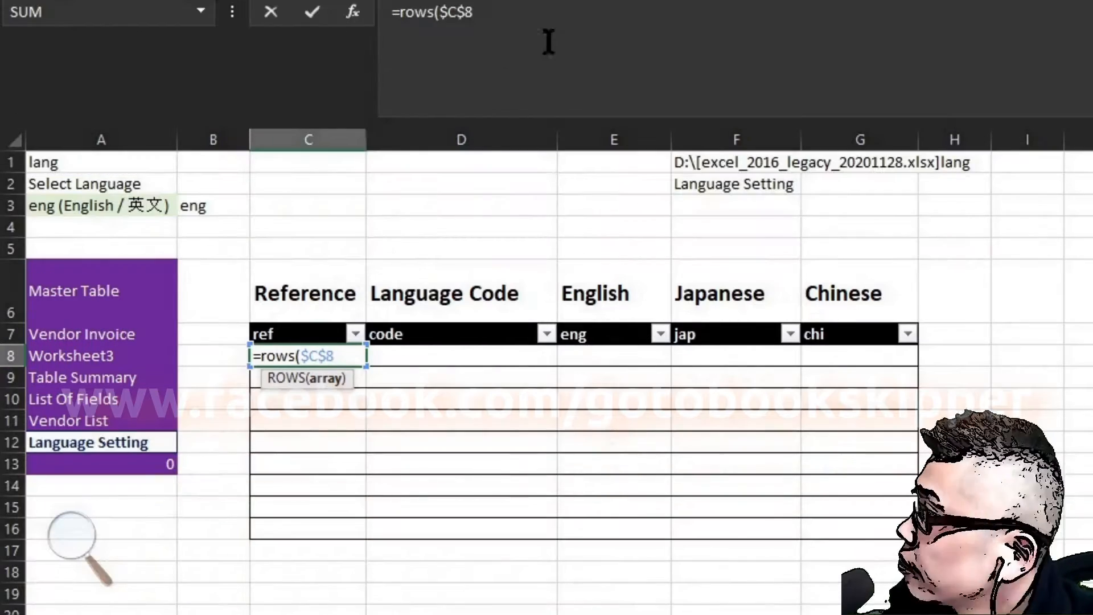
{"action": "left_click", "coordinate": [541, 23]}
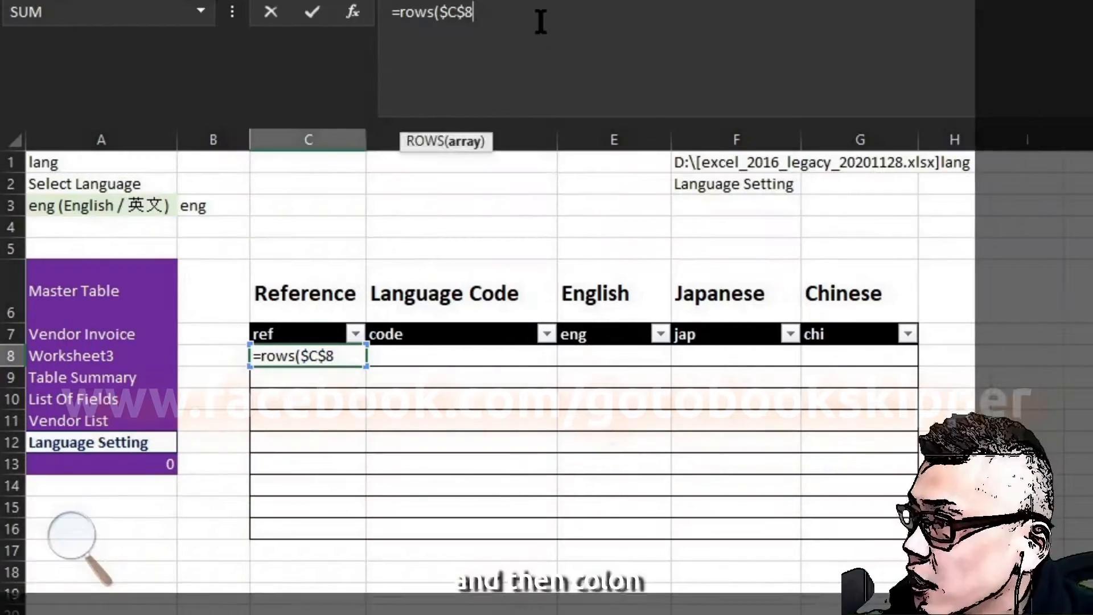
{"action": "type", "text": ":c8"}
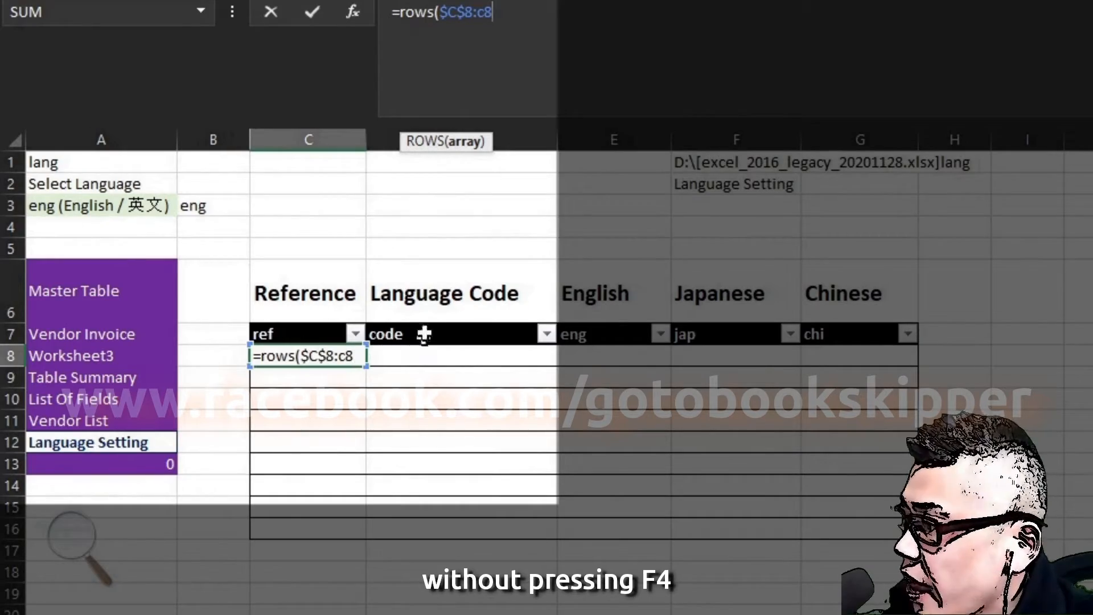
{"action": "type", "text": ")"}
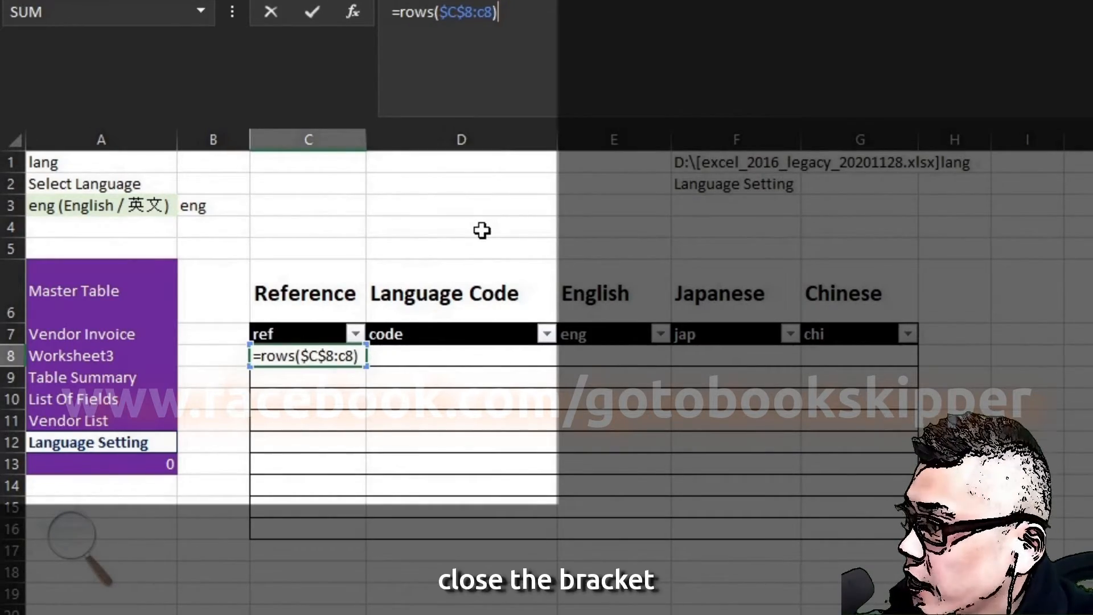
{"action": "key", "text": "Return"}
- Examine the ROWS formulas in the ref column from C8 down to C11
{"action": "left_click", "coordinate": [194, 278]}
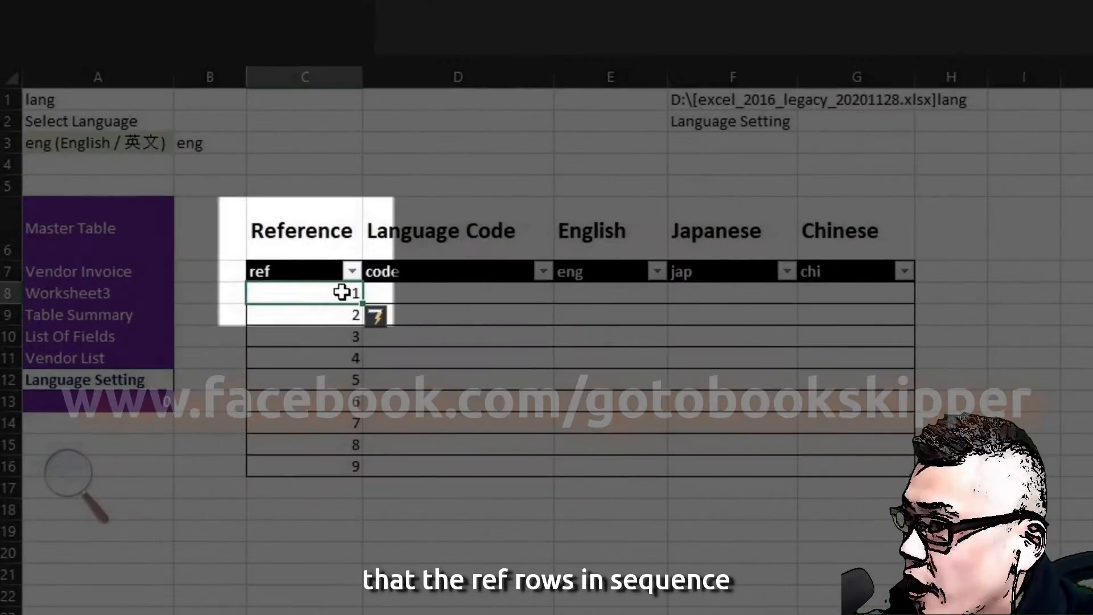
{"action": "key", "text": "Down"}
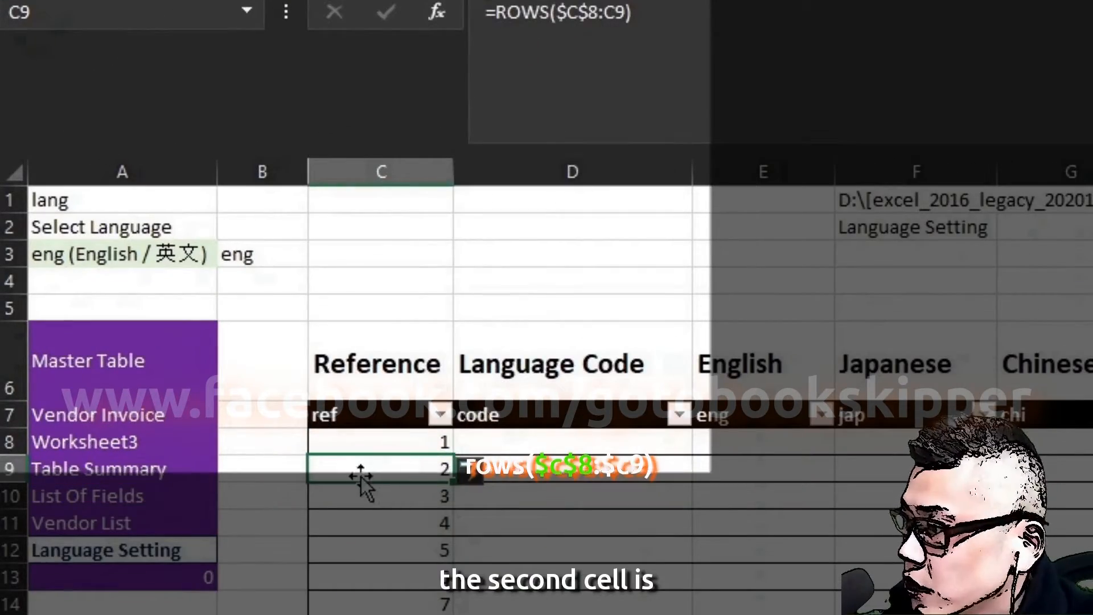
{"action": "key", "text": "Down"}
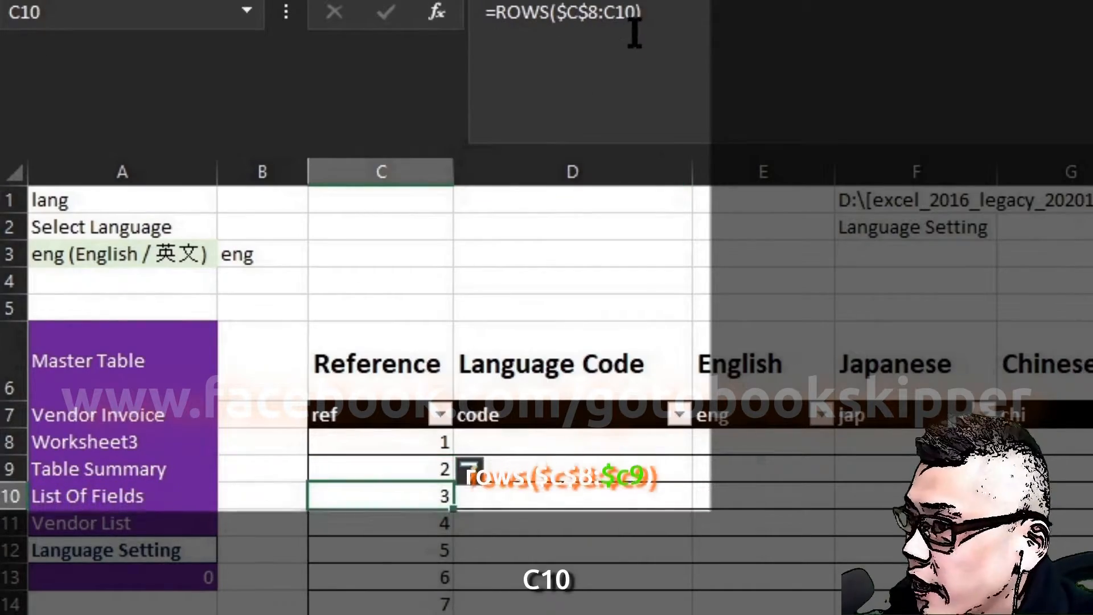
{"action": "key", "text": "Down"}
{"action": "key", "text": "Up"}
{"action": "key", "text": "Up"}
{"action": "key", "text": "Up"}
- Fill the code column cells D8:D16 with the lightest green background color to mark them as input cells
{"action": "key", "text": "Right"}
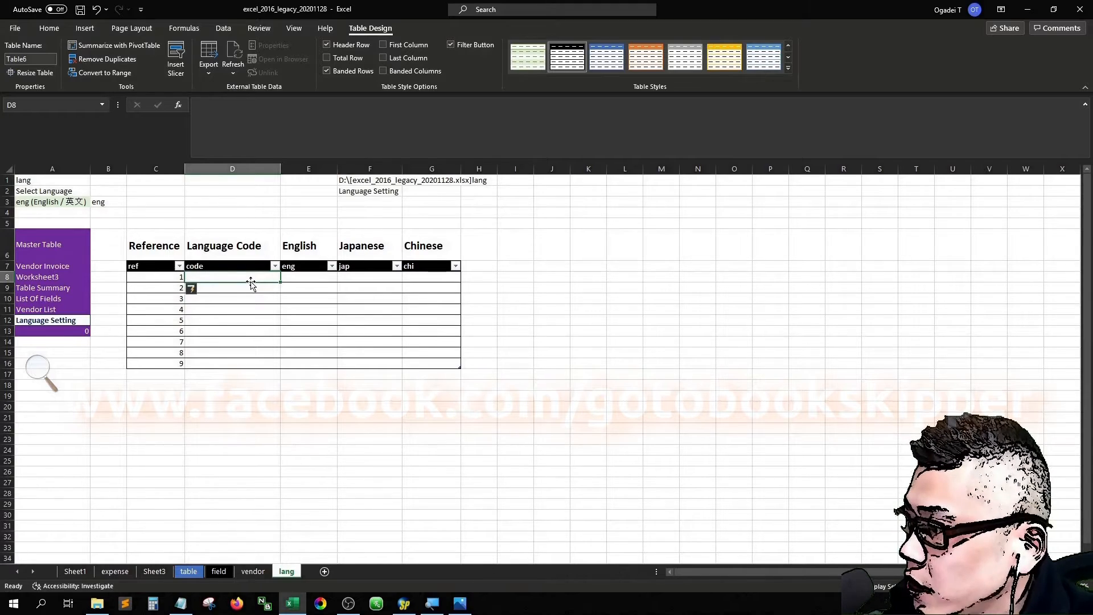
{"action": "key", "text": "End"}
{"action": "key", "text": "shift+Down"}
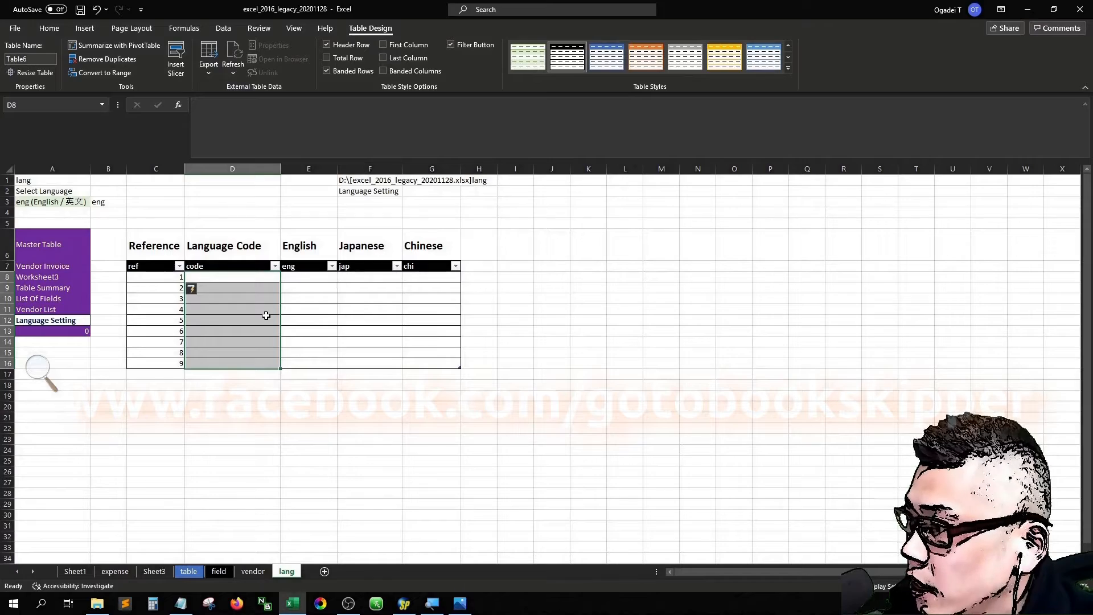
{"action": "key", "text": "ctrl+1"}
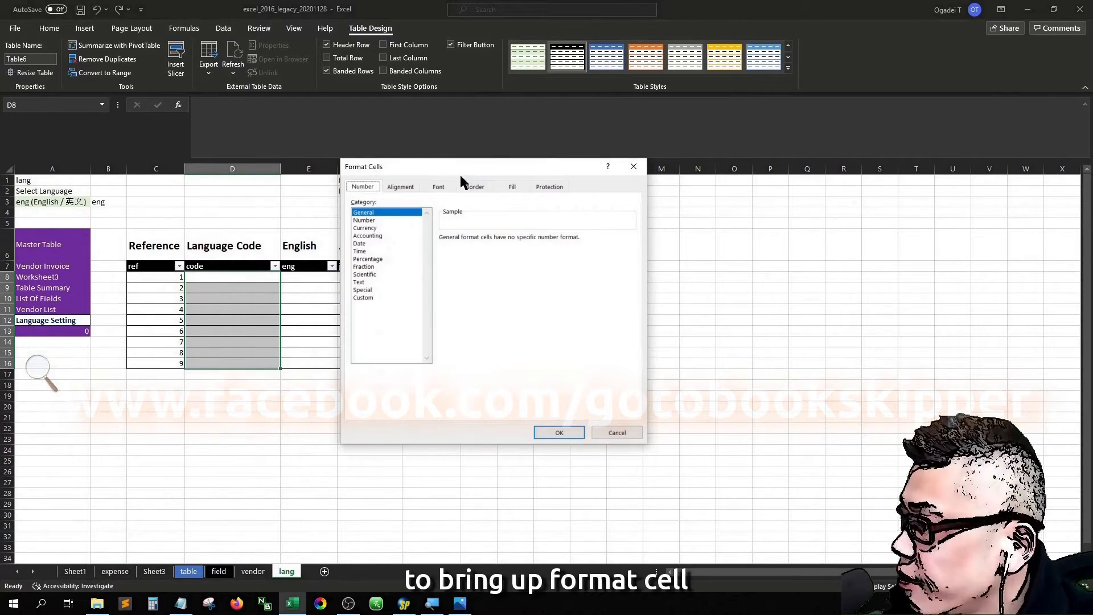
{"action": "left_click_drag", "start_coordinate": [449, 163], "coordinate": [531, 200]}
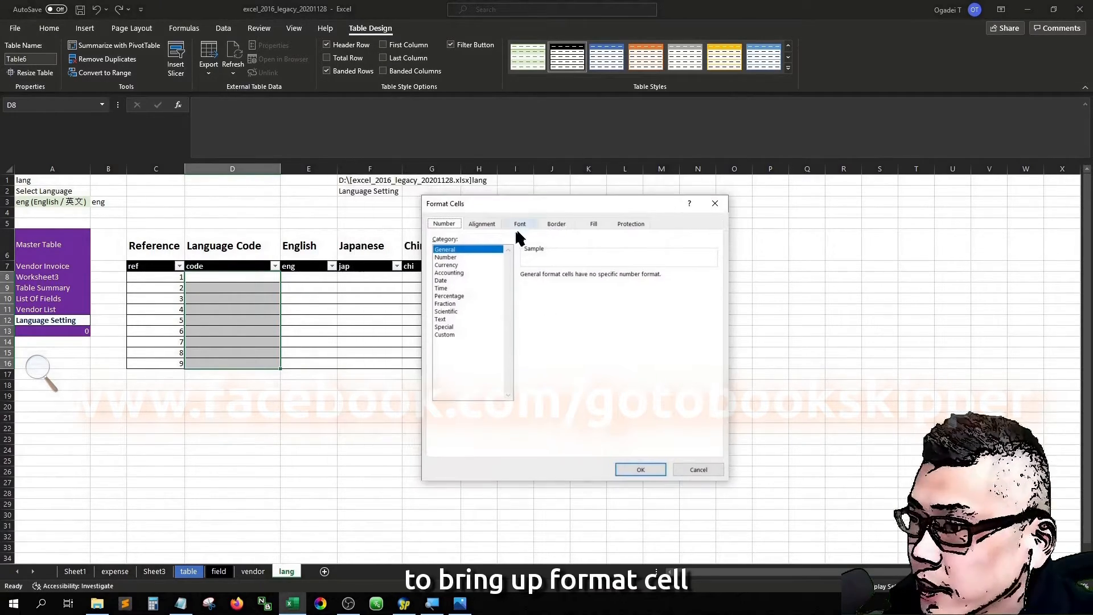
{"action": "left_click", "coordinate": [596, 221]}
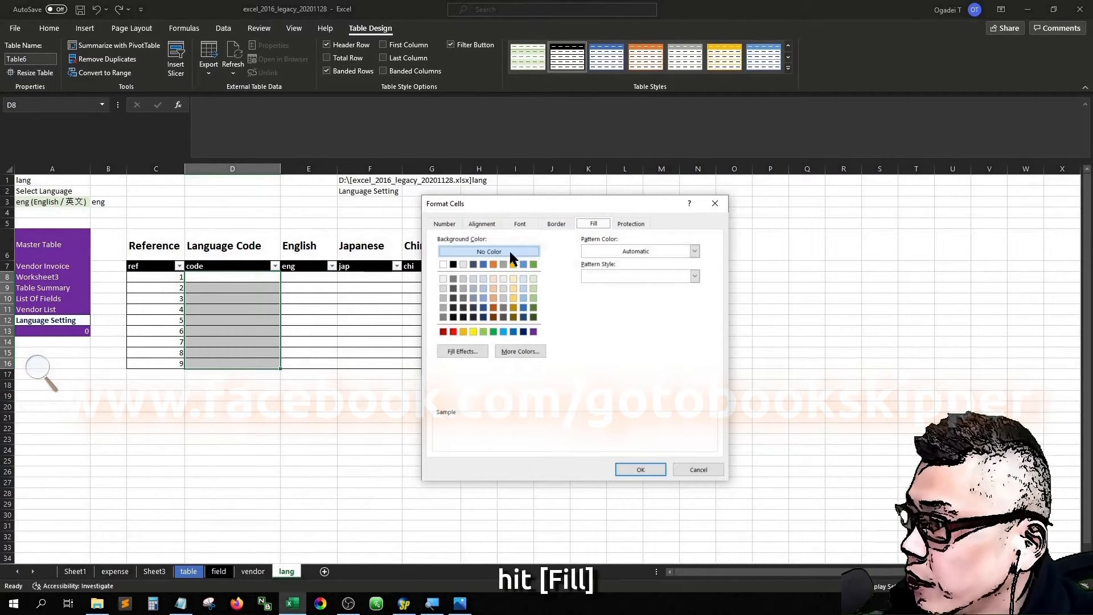
{"action": "left_click", "coordinate": [533, 278]}
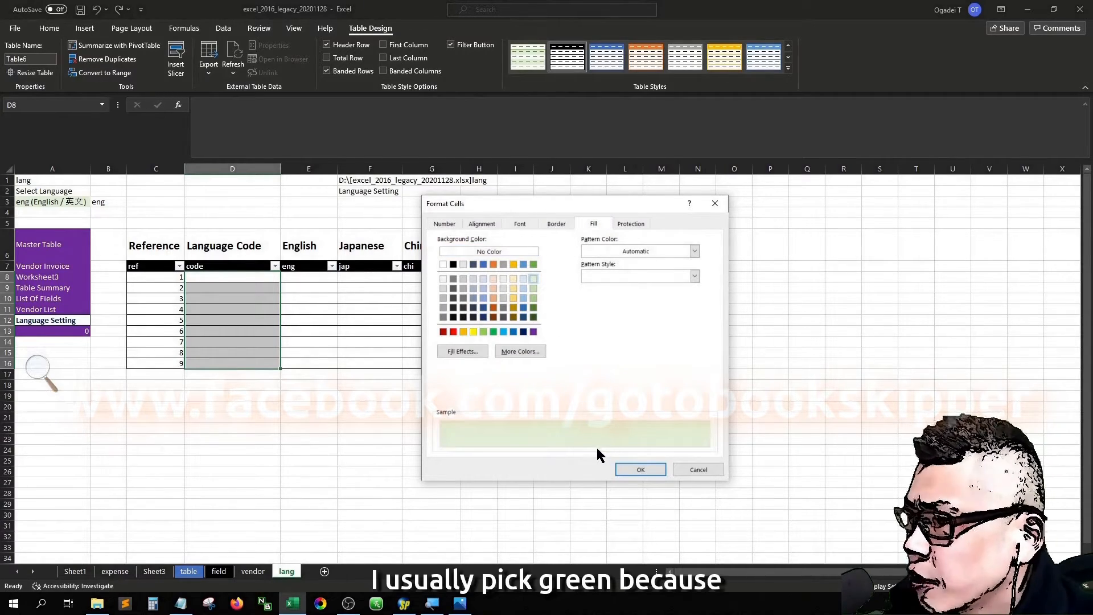
{"action": "left_click", "coordinate": [636, 469]}
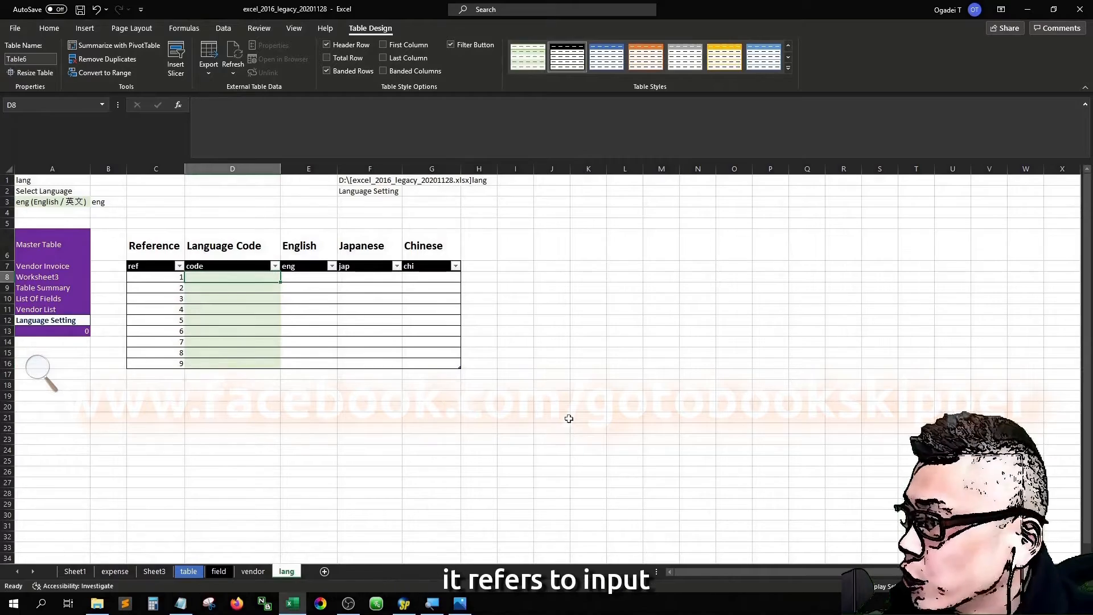
- Enter the language codes eng in D8 and jap in D9 of the code column
{"action": "key", "text": "Left"}
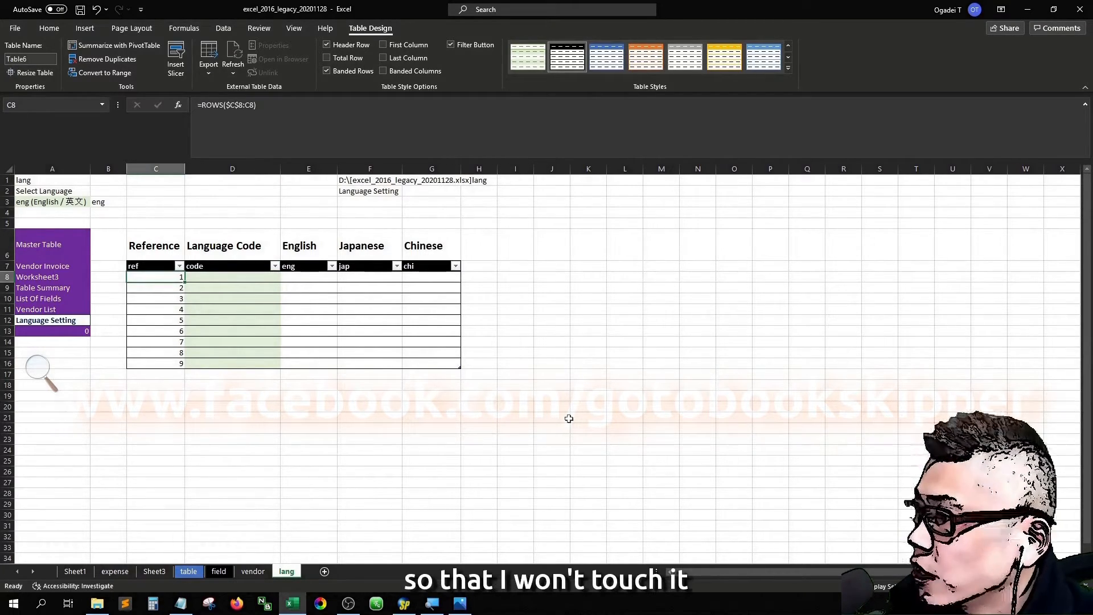
{"action": "key", "text": "Right"}
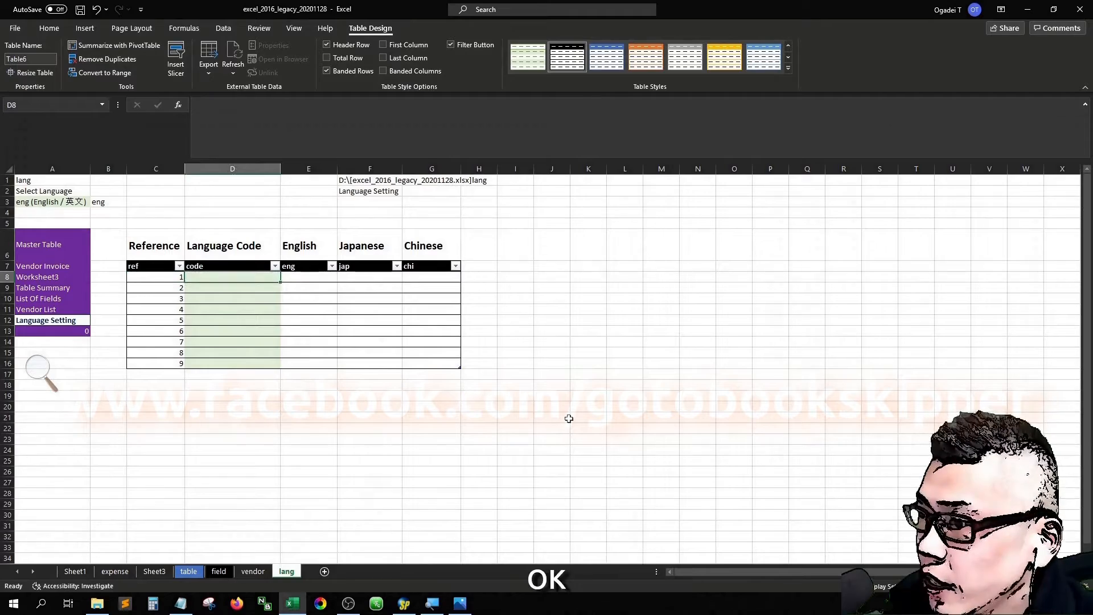
{"action": "type", "text": "eng"}
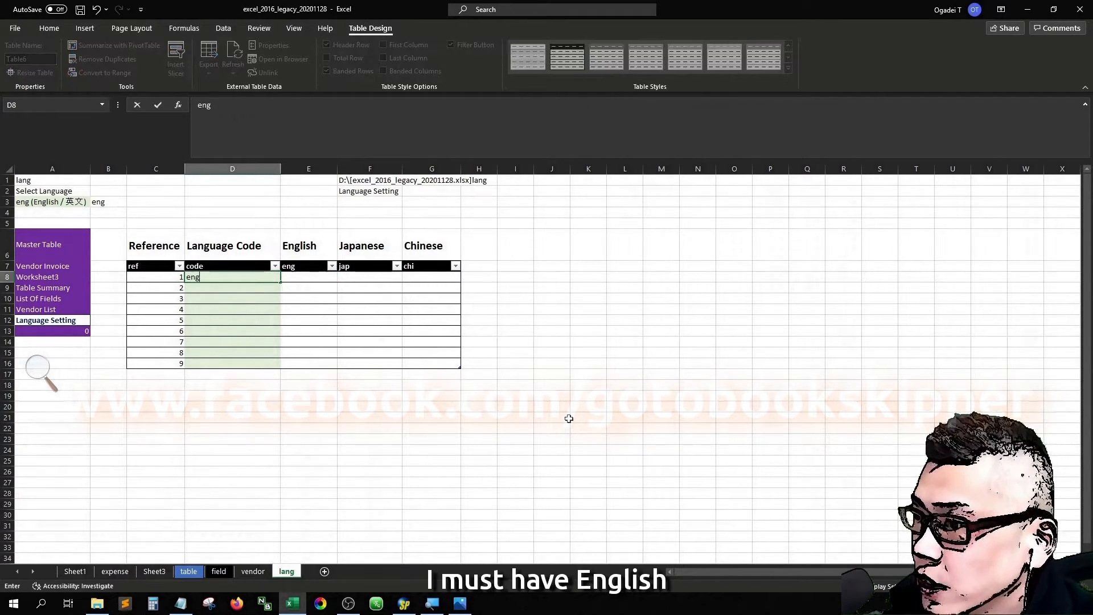
{"action": "key", "text": "Return"}
{"action": "type", "text": "jap"}
{"action": "key", "text": "Return"}
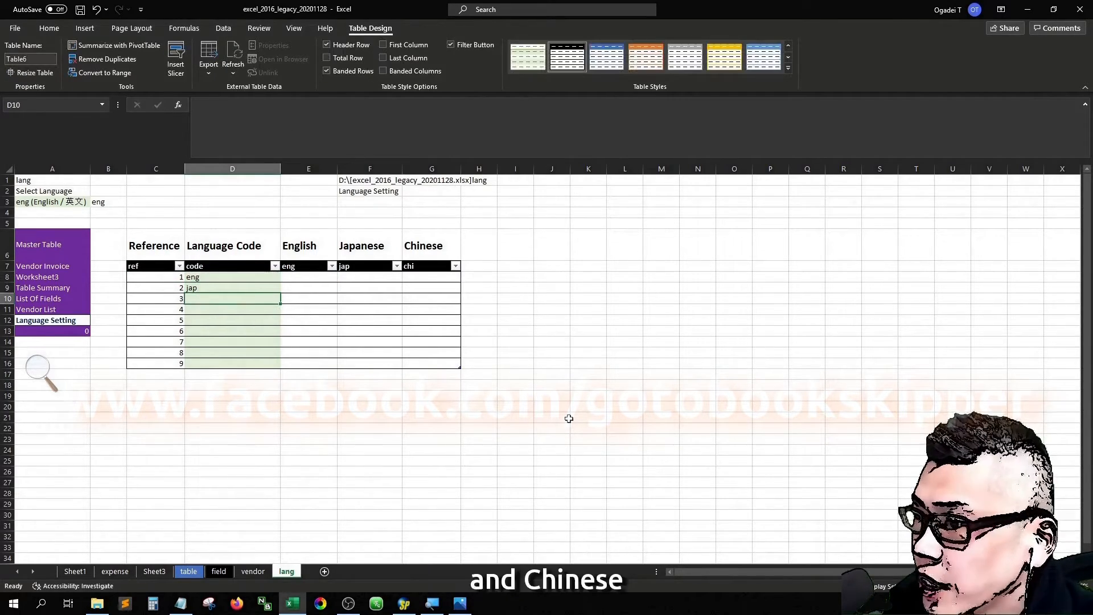
{"action": "key", "text": "Escape"}
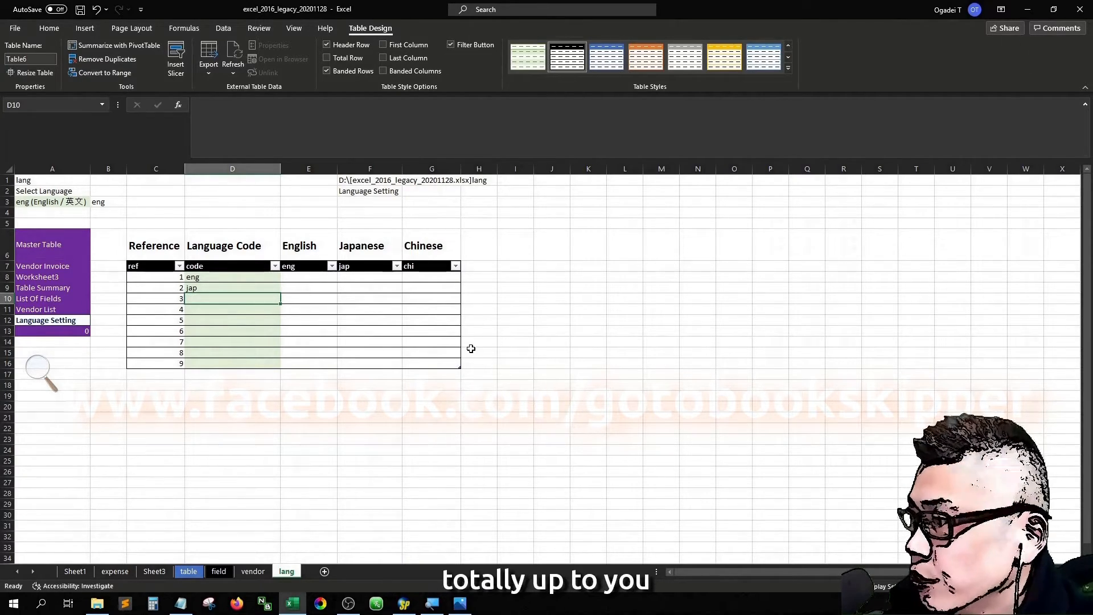
{"action": "key", "text": "Right"}
{"action": "key", "text": "Right"}
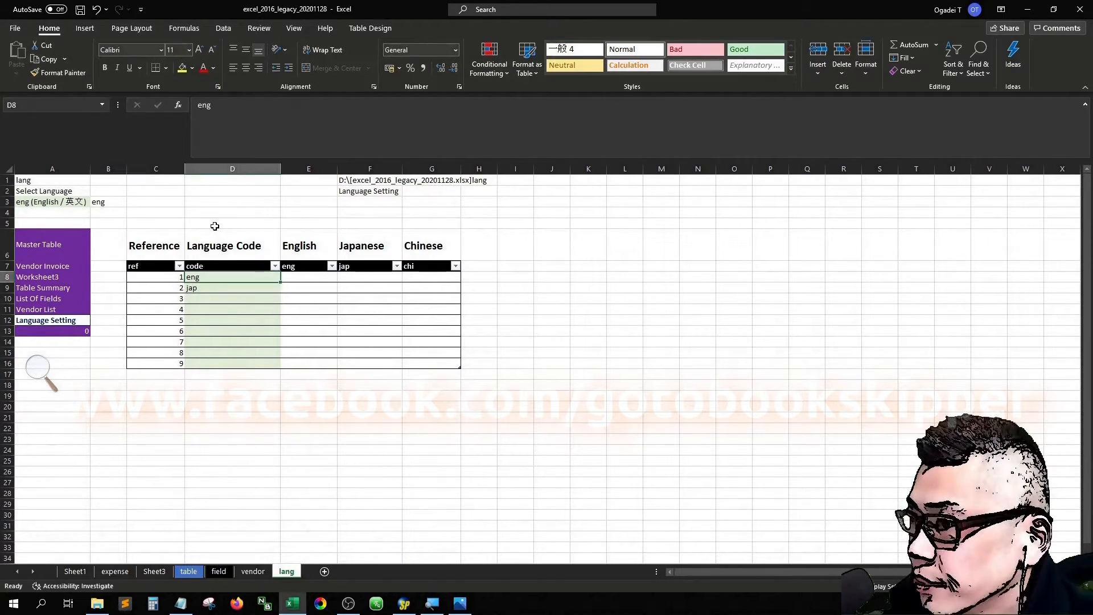
- Enter the language code chi in D10 of the code column
{"action": "key", "text": "Down"}
{"action": "key", "text": "Down"}
{"action": "type", "text": "chi"}
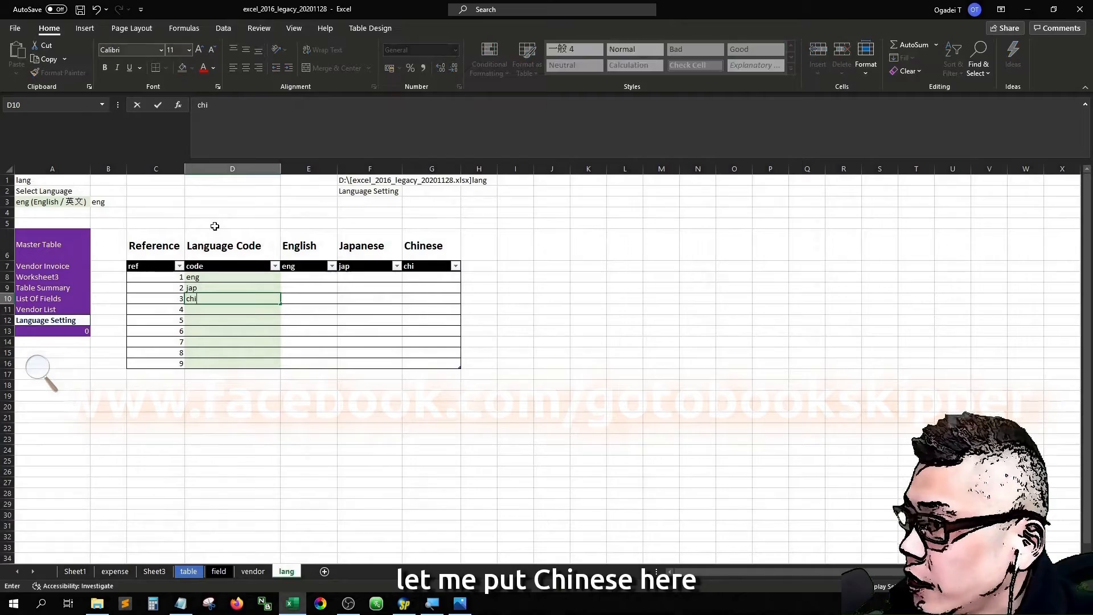
{"action": "key", "text": "Tab"}
{"action": "key", "text": "Up"}
{"action": "key", "text": "Up"}
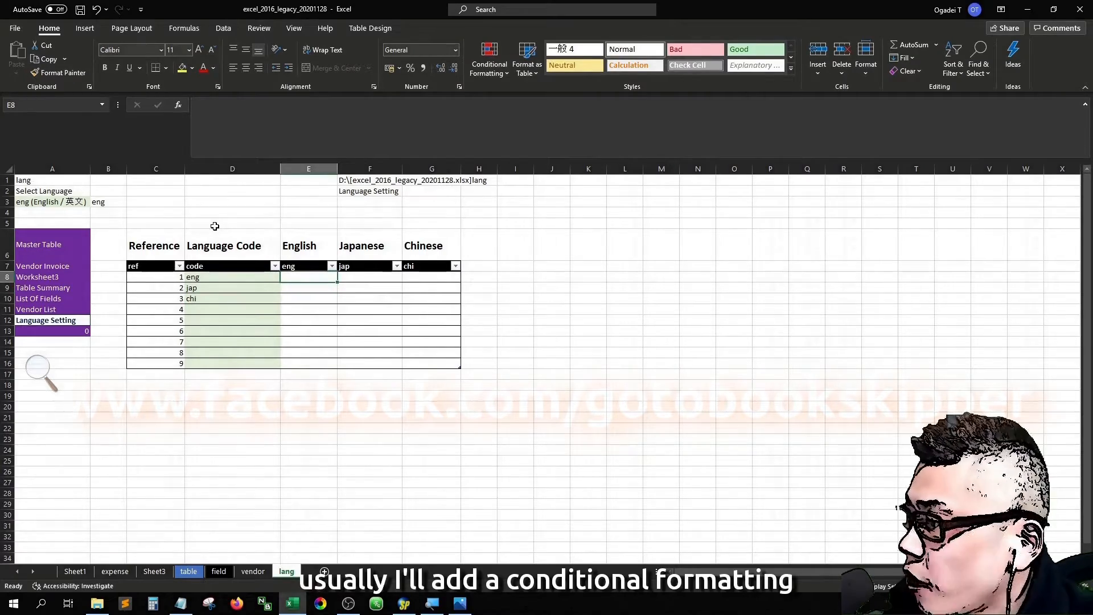
{"action": "key", "text": "Left"}
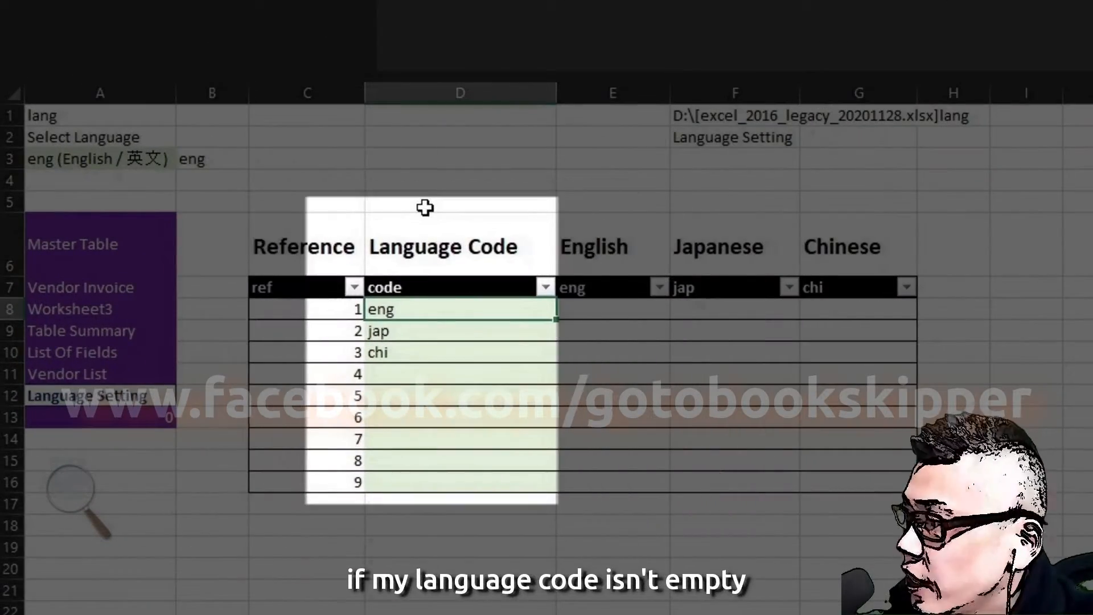
{"action": "key", "text": "Right"}
{"action": "key", "text": "shift+Right"}
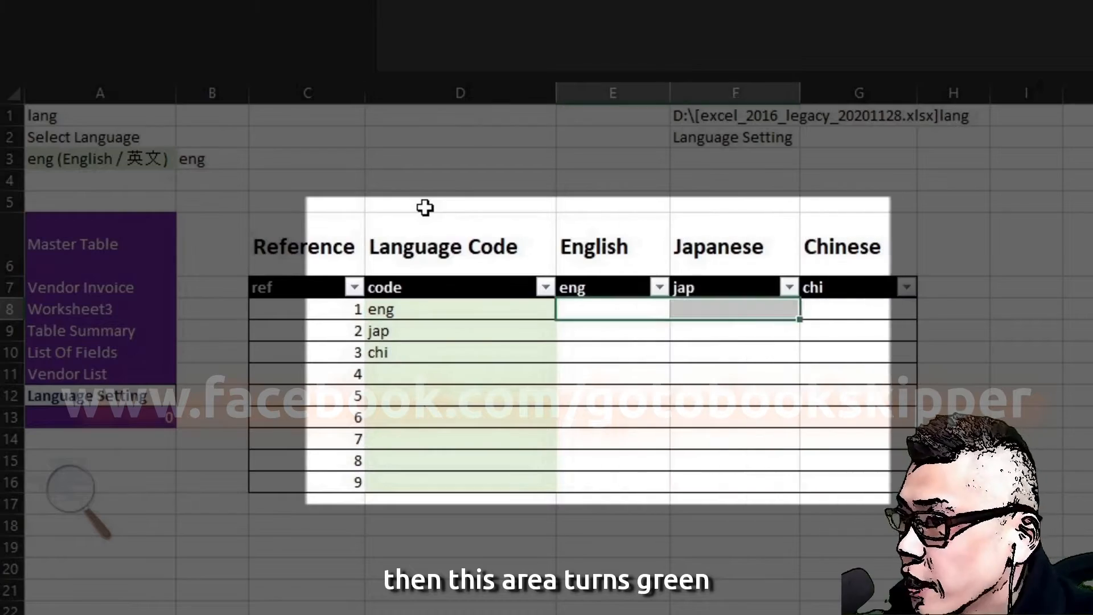
{"action": "key", "text": "shift+Right"}
{"action": "key", "text": "Left"}
- Start a new conditional formatting rule from E8 that uses a formula to determine which cells to format
{"action": "key", "text": "Right"}
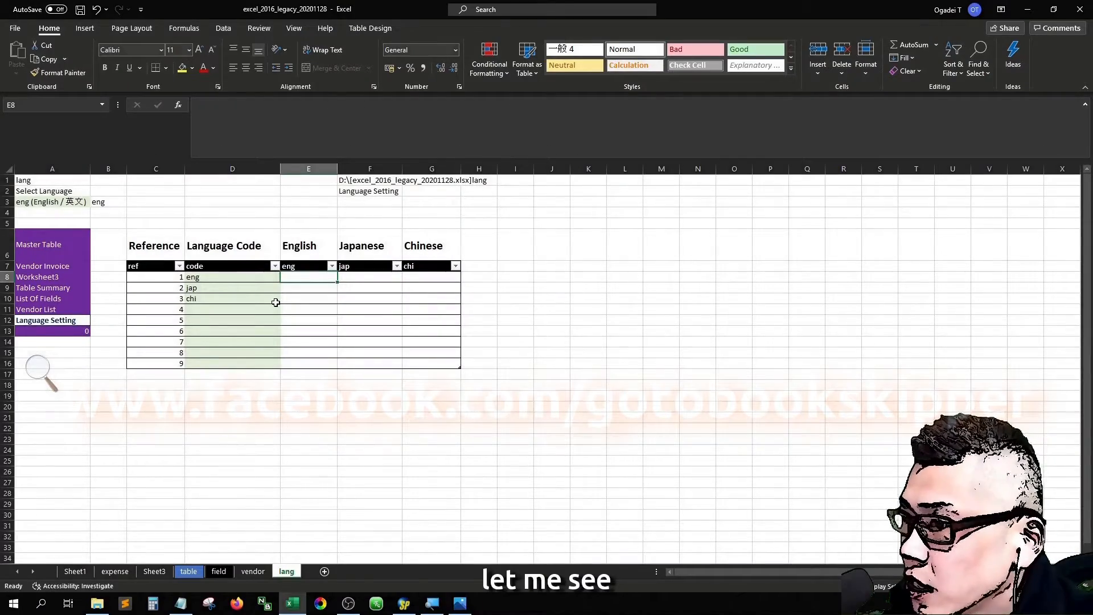
{"action": "key", "text": "alt"}
{"action": "key", "text": "o"}
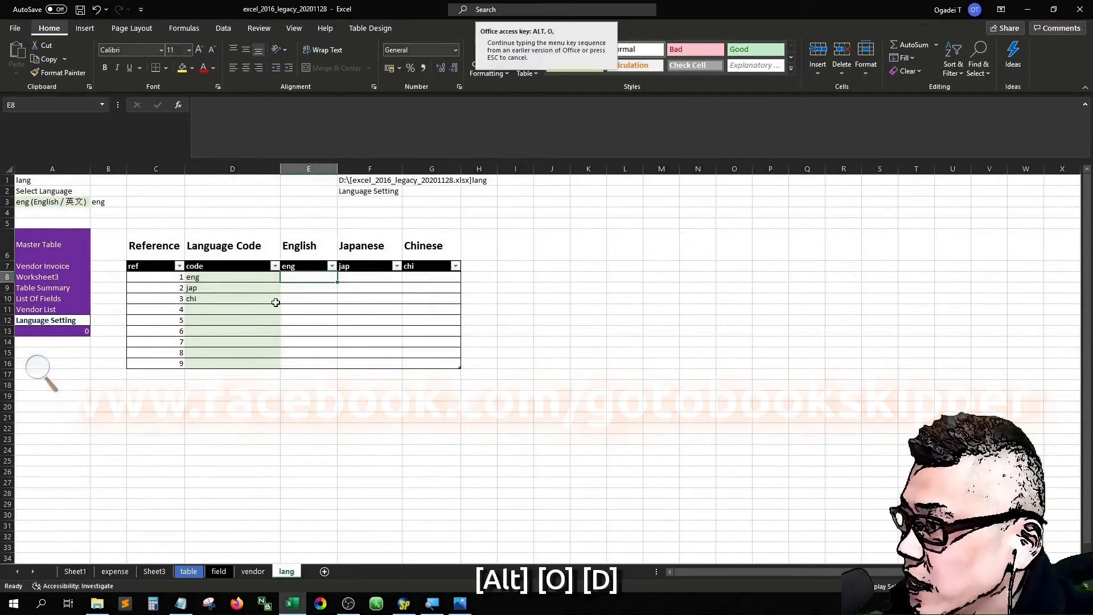
{"action": "key", "text": "d"}
{"action": "left_click_drag", "start_coordinate": [488, 285], "coordinate": [578, 319]}
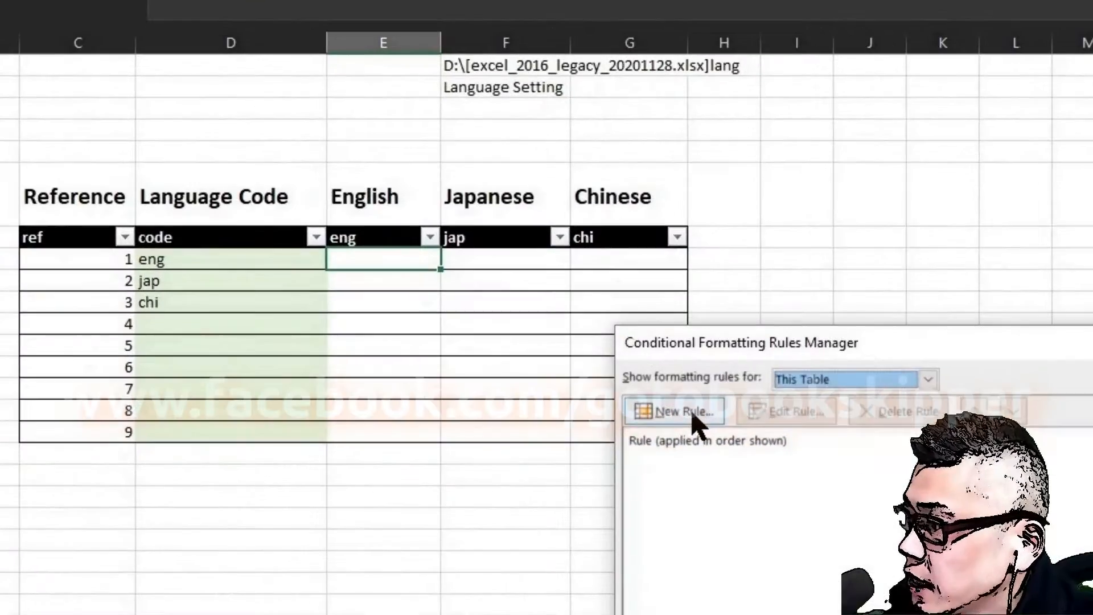
{"action": "left_click", "coordinate": [454, 353]}
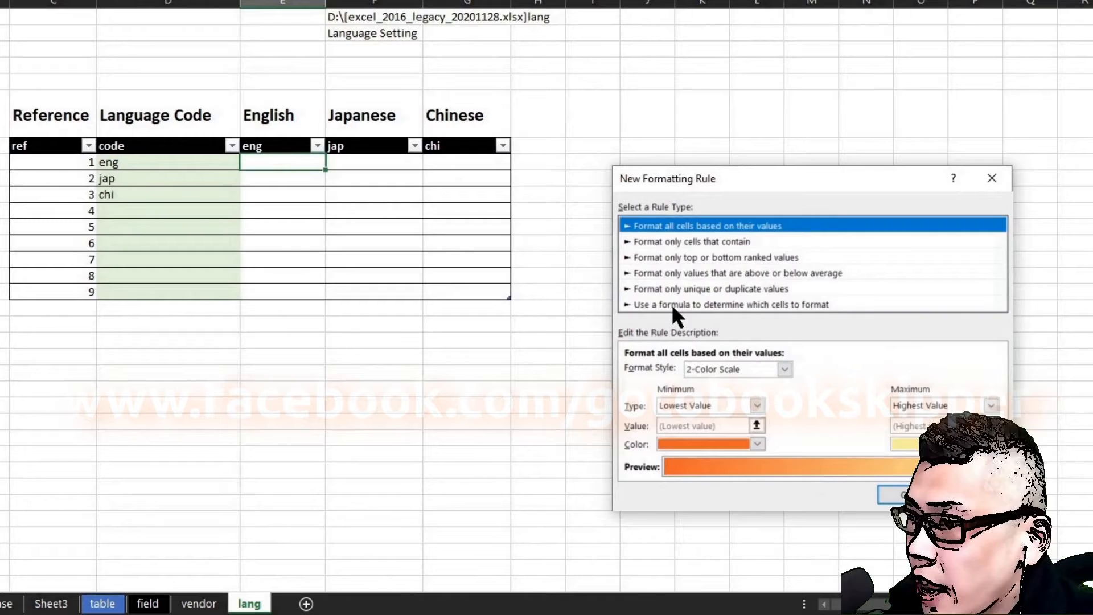
{"action": "left_click", "coordinate": [895, 441]}
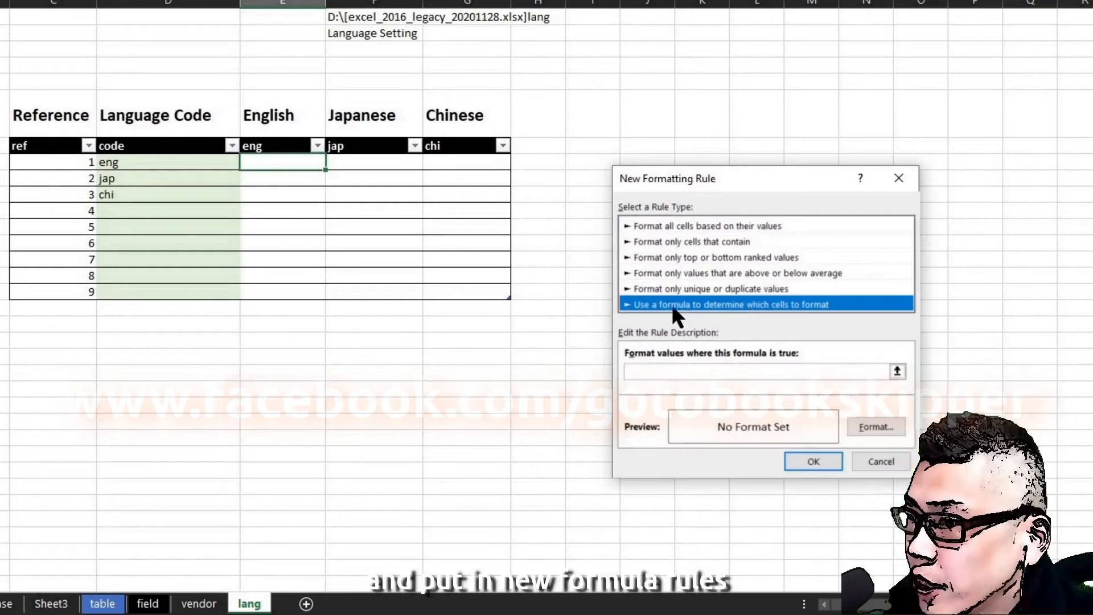
- Set the rule's formula to =$D8<>"" with only the column reference absolute
{"action": "left_click", "coordinate": [686, 373]}
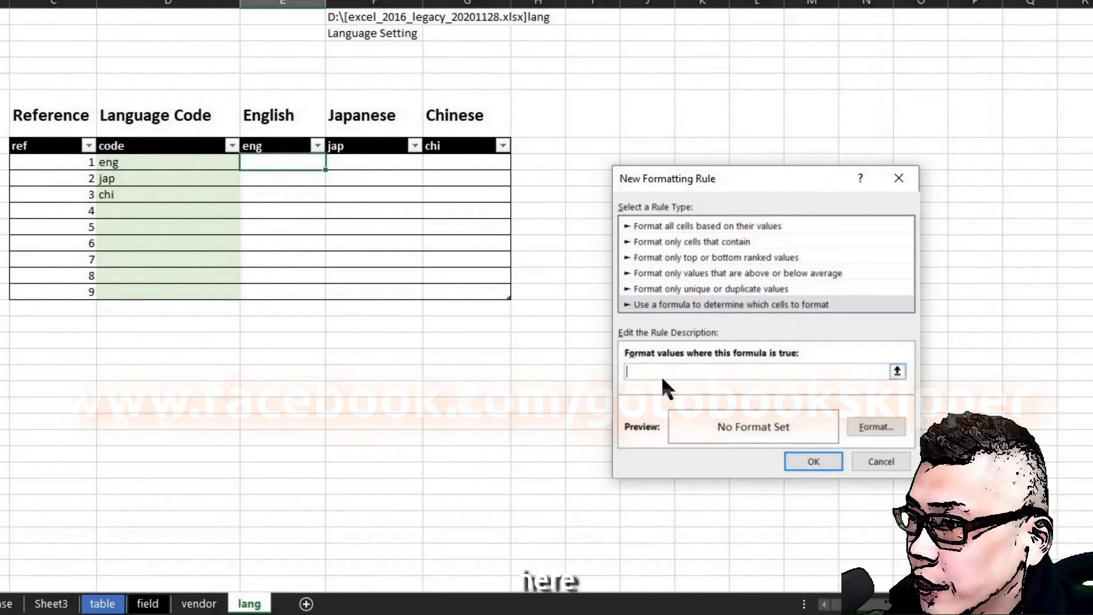
{"action": "left_click_drag", "start_coordinate": [677, 178], "coordinate": [428, 27]}
{"action": "type", "text": "="}
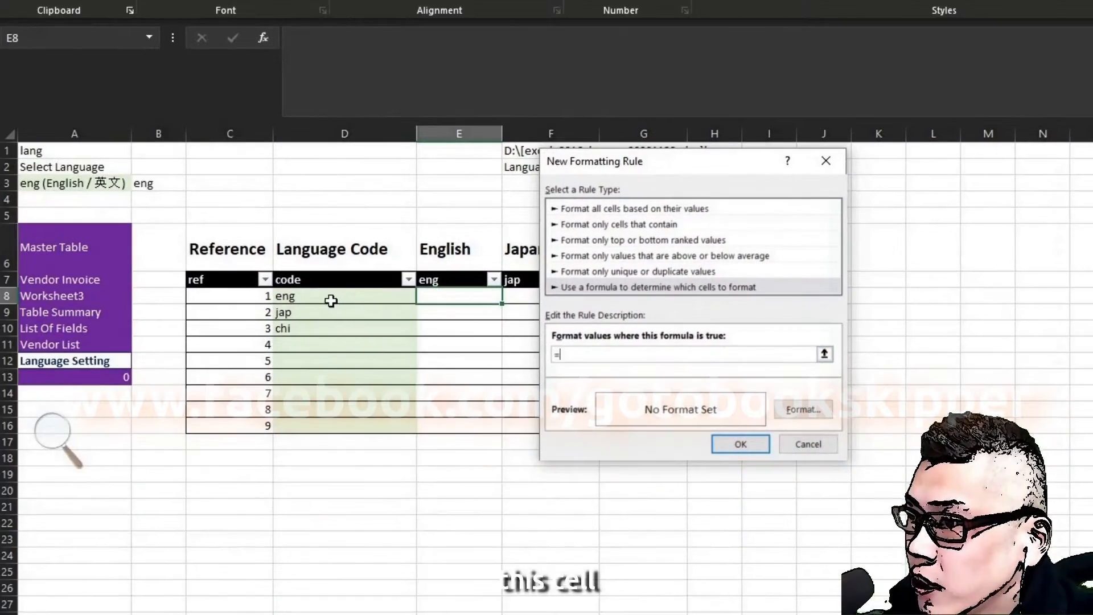
{"action": "left_click", "coordinate": [331, 301]}
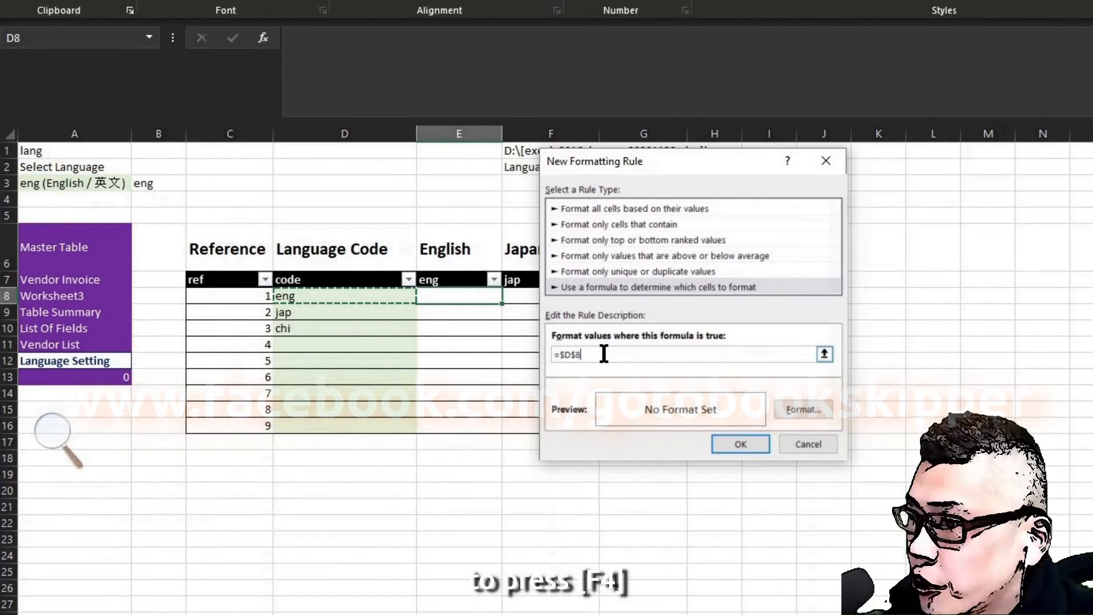
{"action": "key", "text": "F4"}
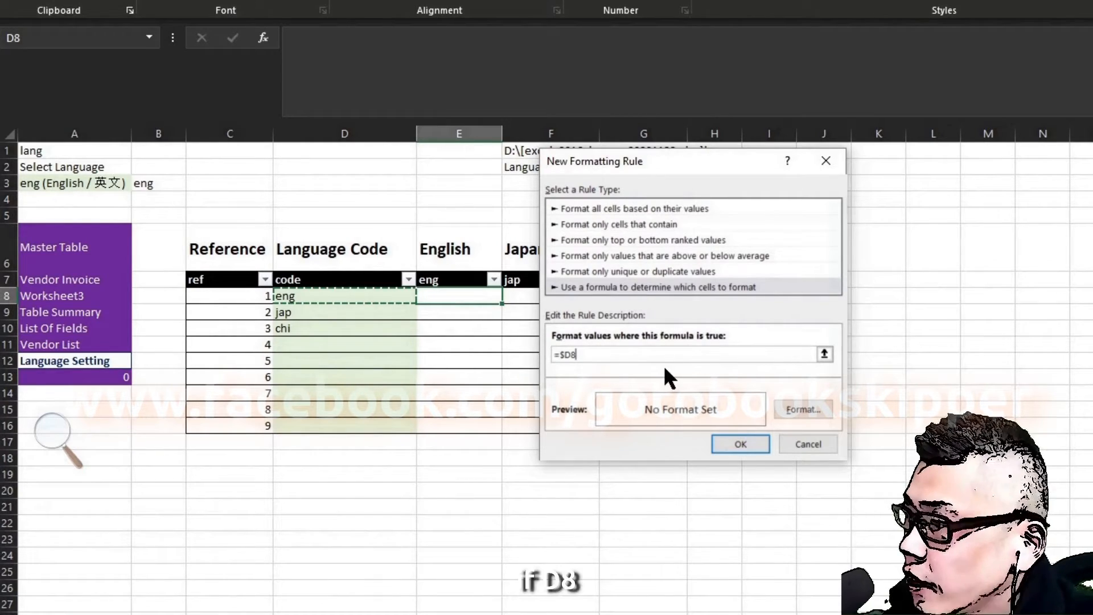
{"action": "type", "text": "<"}
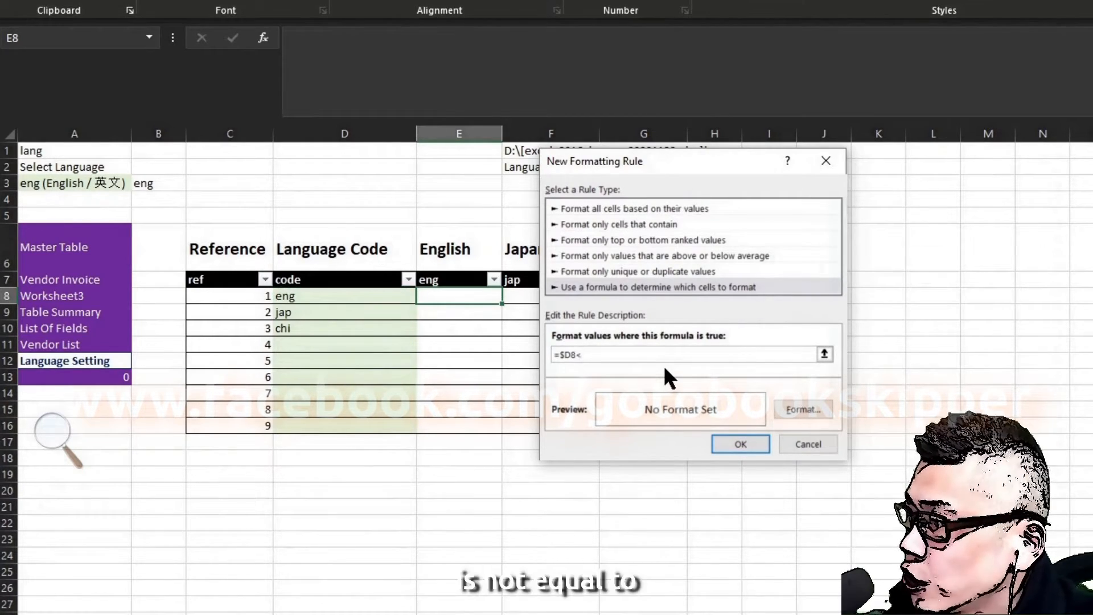
{"action": "type", "text": ">"}
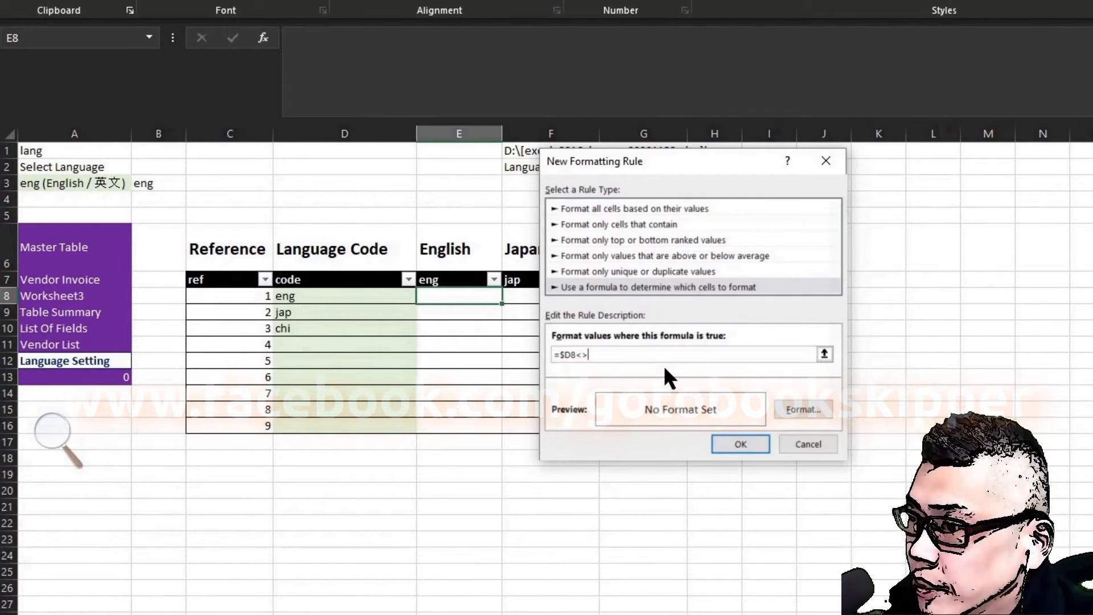
{"action": "type", "text": "\""}
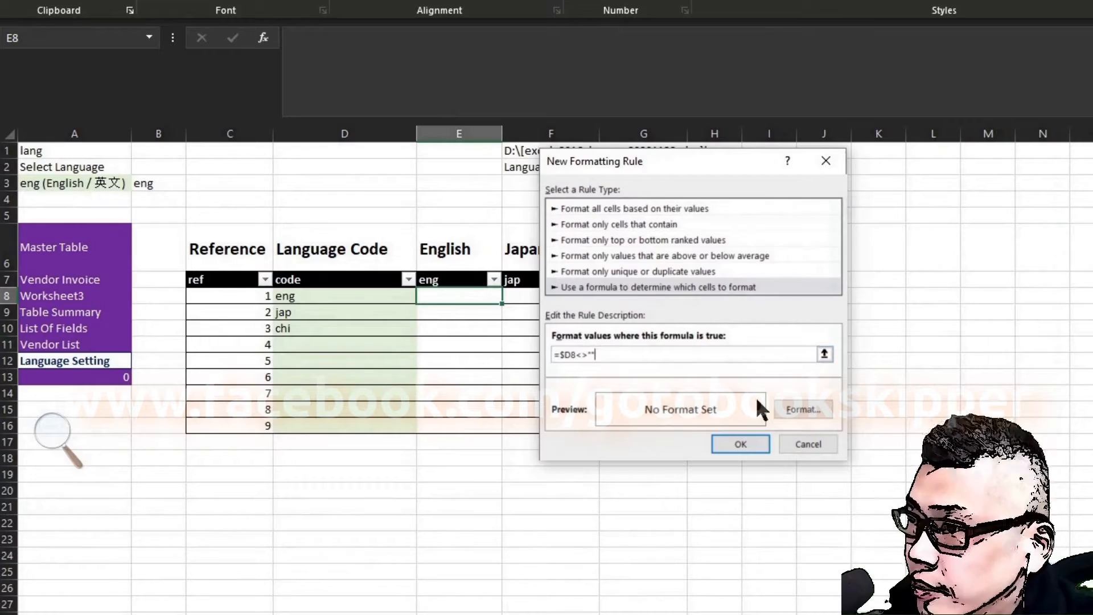
- Give the rule the lightest green fill and a bold font, and confirm the new rule
{"action": "left_click", "coordinate": [795, 404]}
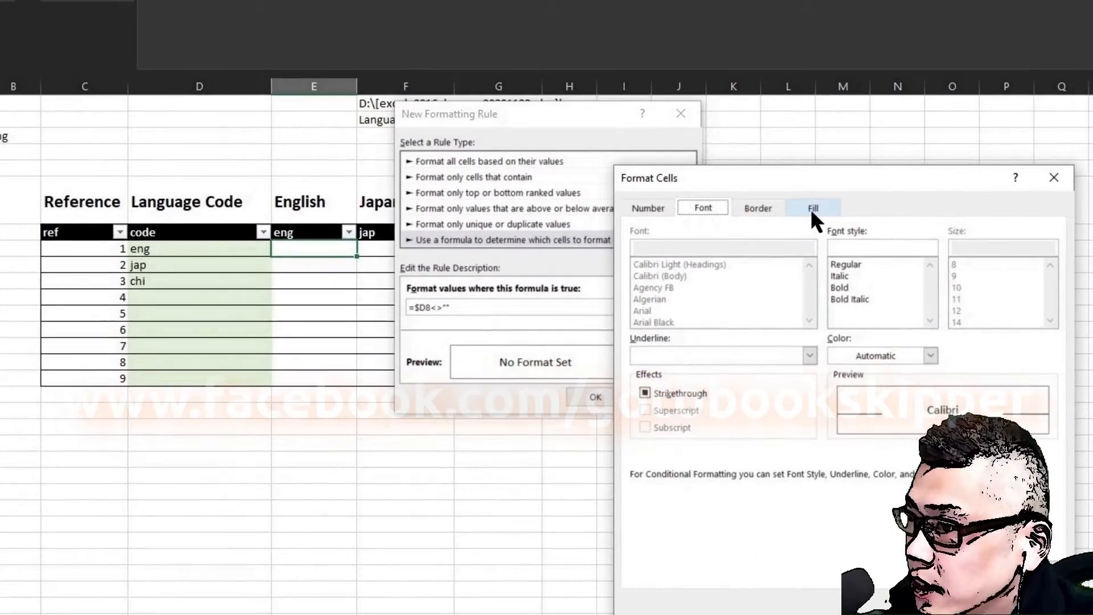
{"action": "left_click", "coordinate": [923, 245]}
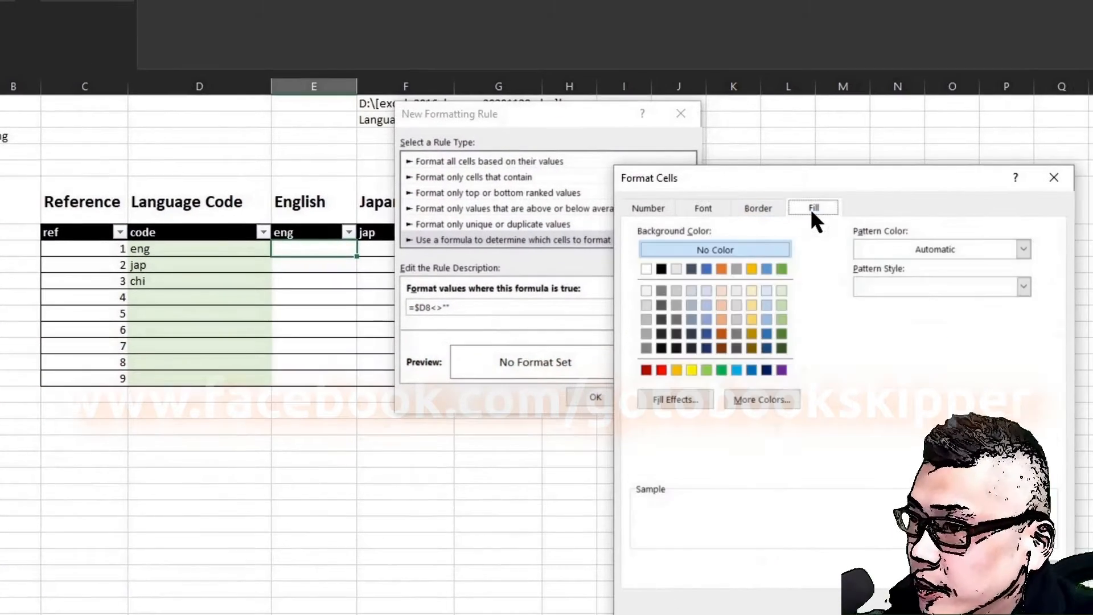
{"action": "left_click", "coordinate": [782, 290]}
{"action": "left_click", "coordinate": [704, 211]}
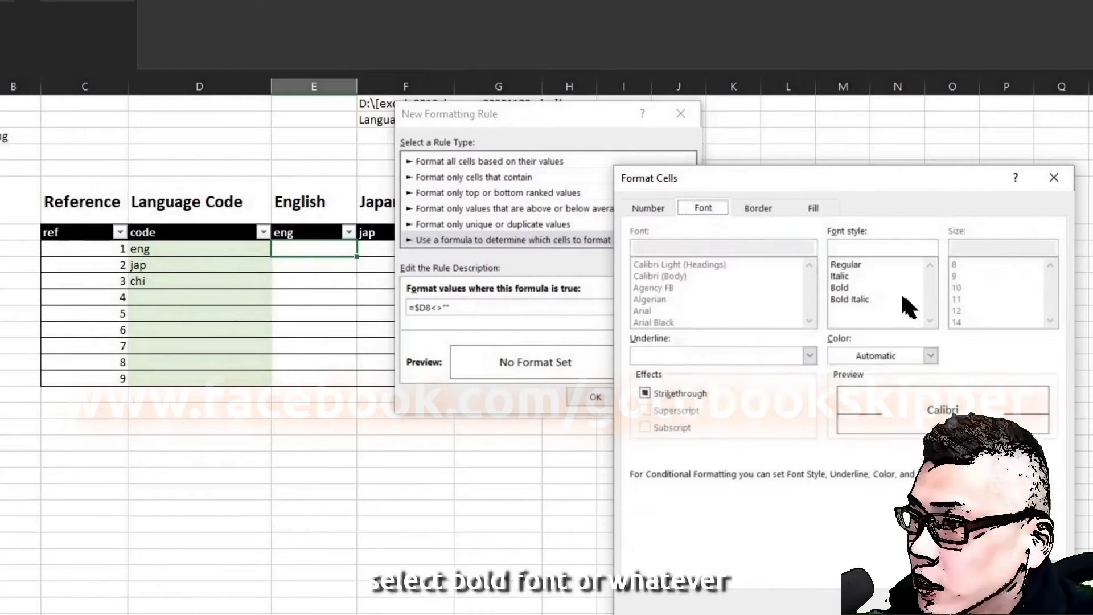
{"action": "left_click", "coordinate": [839, 287]}
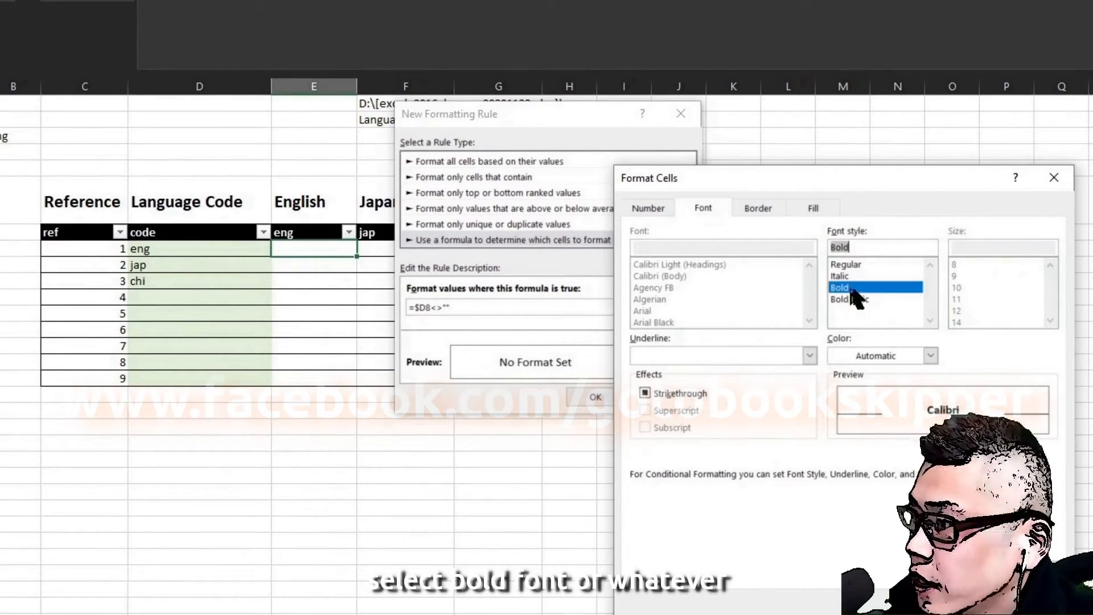
{"action": "left_click", "coordinate": [911, 355]}
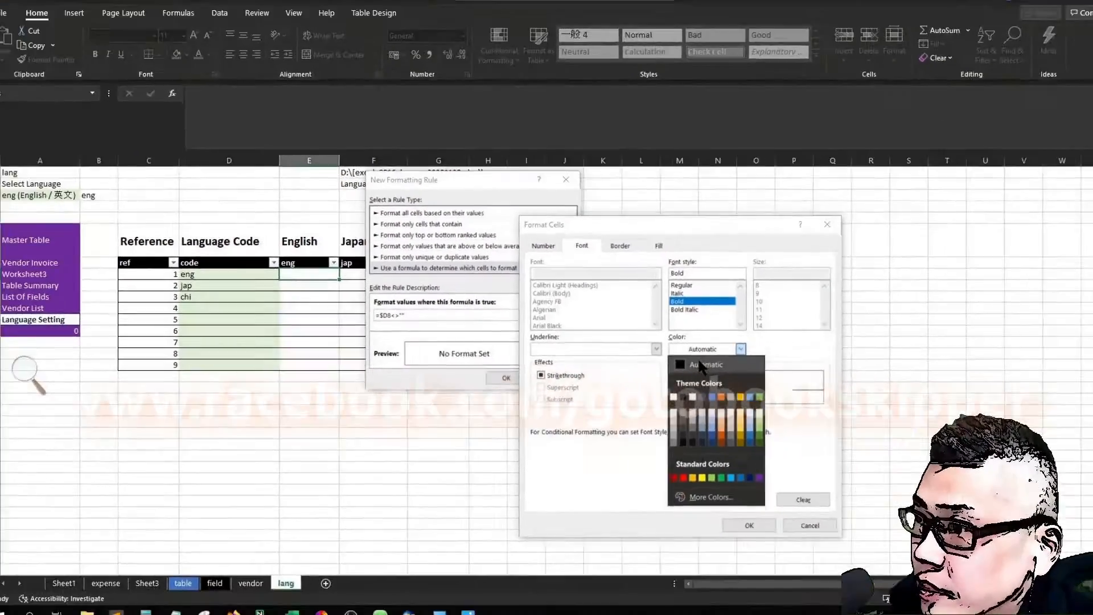
{"action": "left_click", "coordinate": [748, 524]}
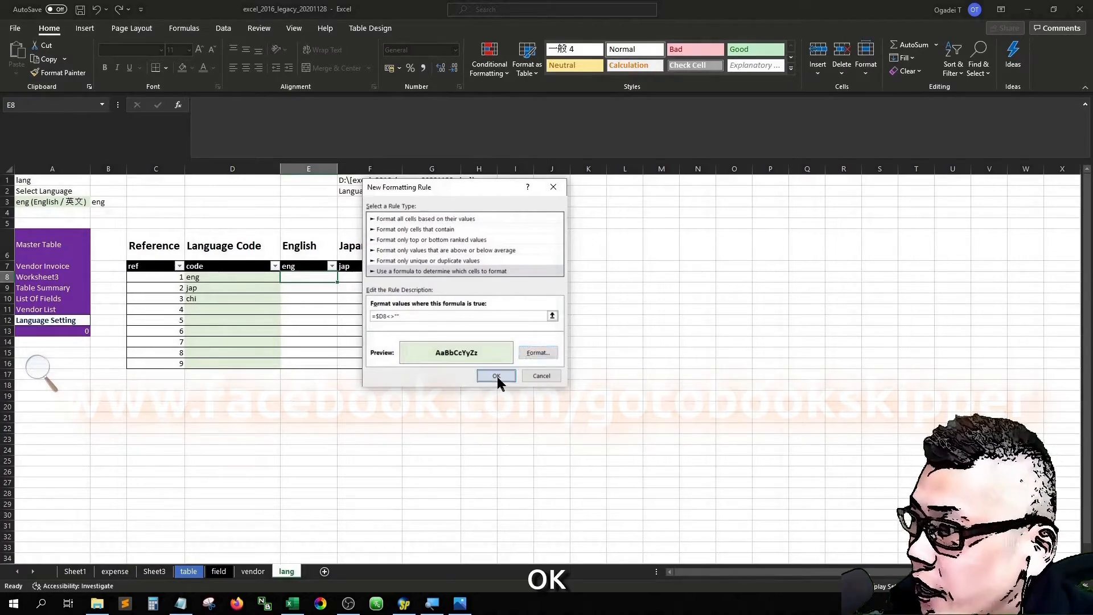
{"action": "left_click", "coordinate": [496, 376]}
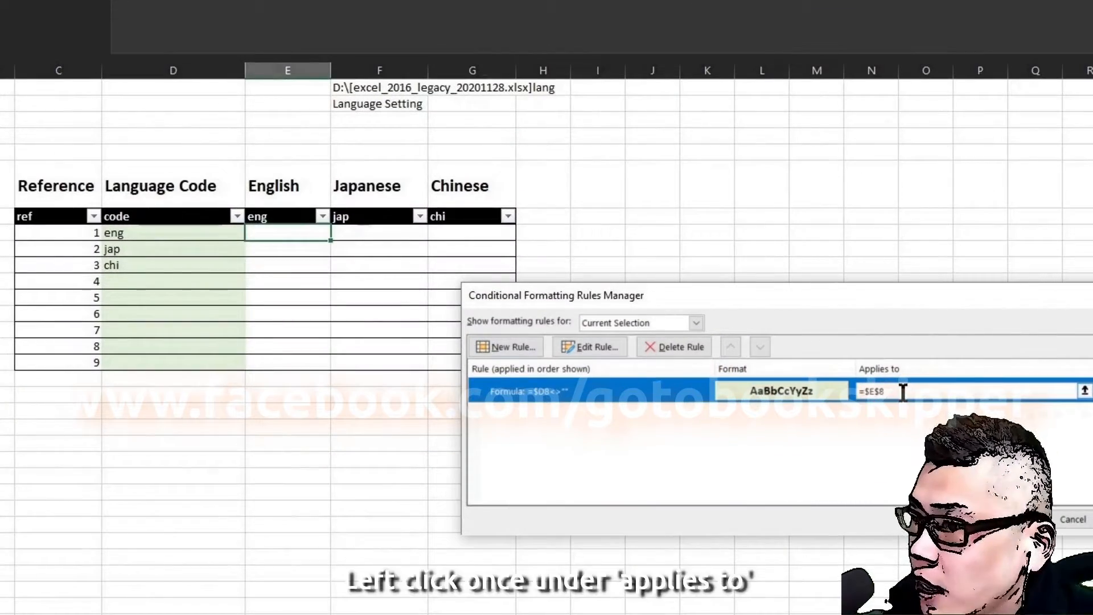
- Extend the rule's applied range to =$E$8:$G$16, covering the eng, jap and chi columns, and apply it
{"action": "left_click", "coordinate": [903, 392]}
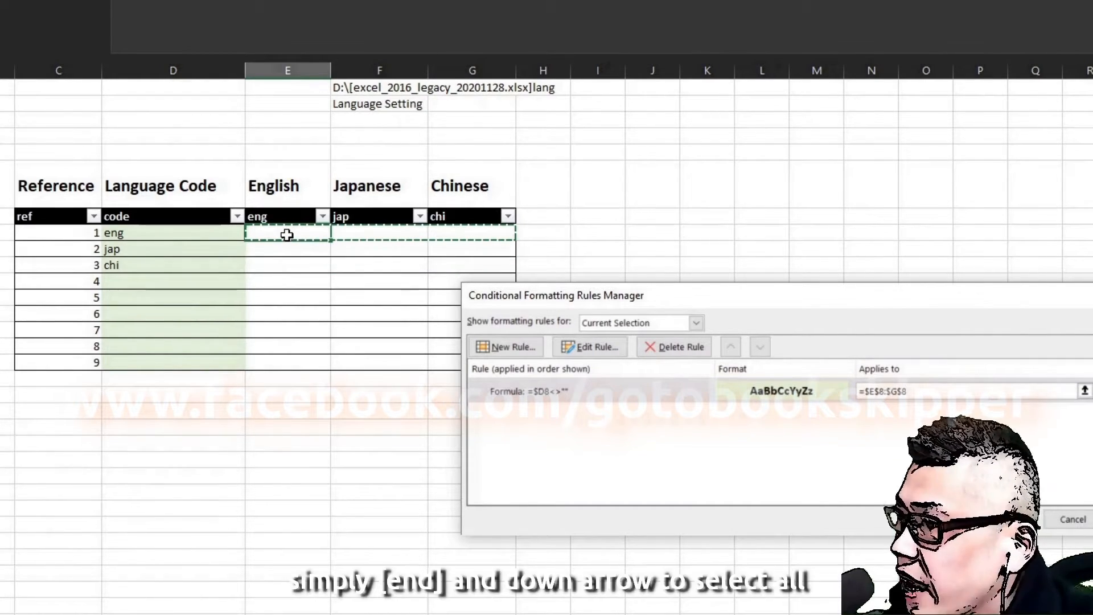
{"action": "key", "text": "End"}
{"action": "key", "text": "shift+Down"}
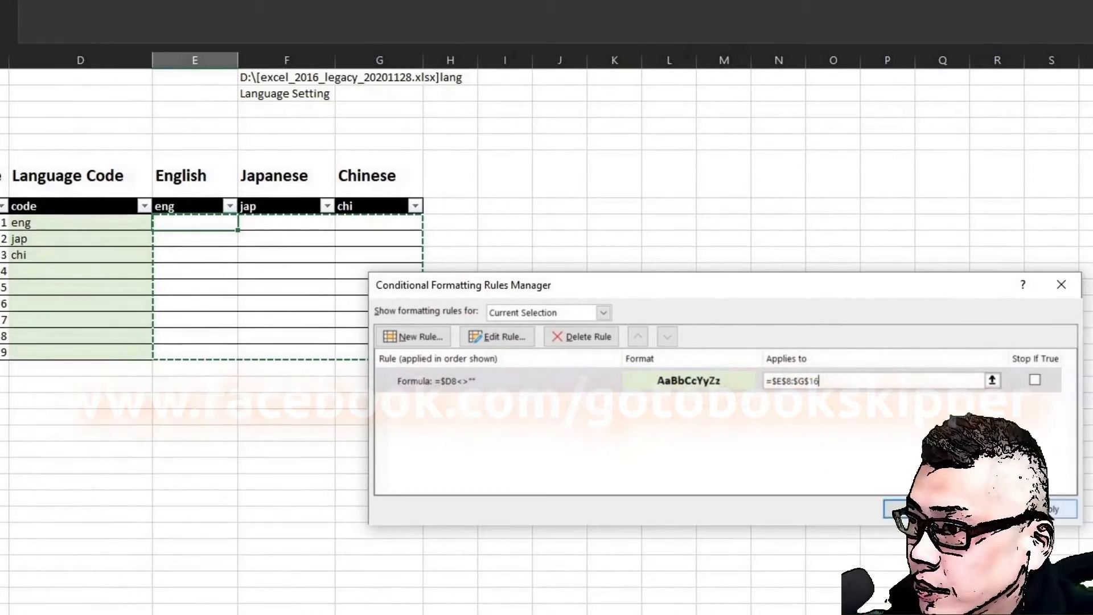
{"action": "left_click", "coordinate": [1046, 509]}
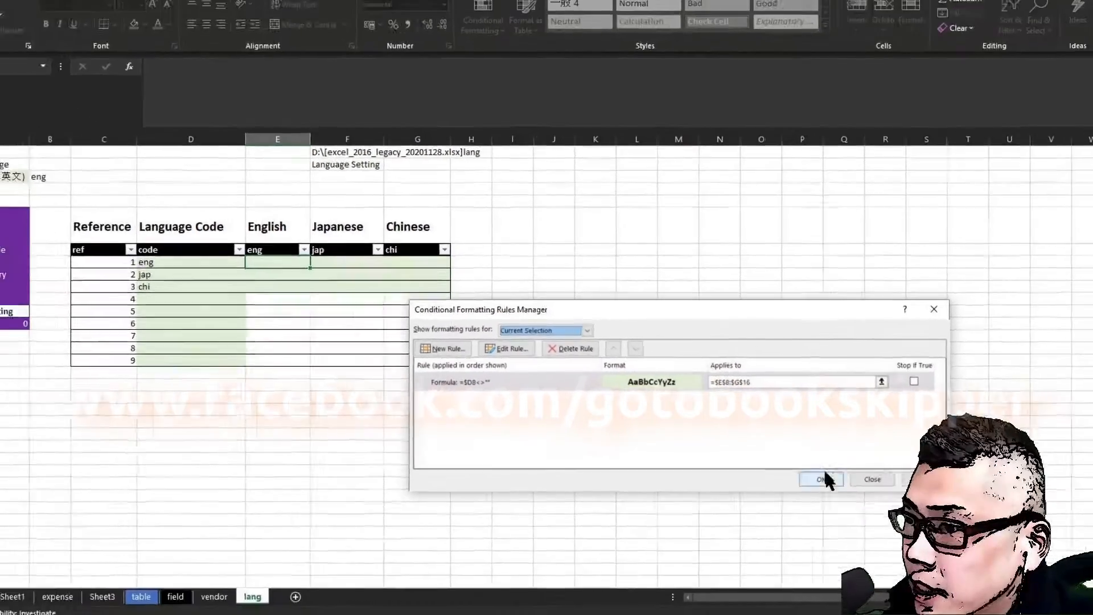
{"action": "left_click", "coordinate": [919, 510]}
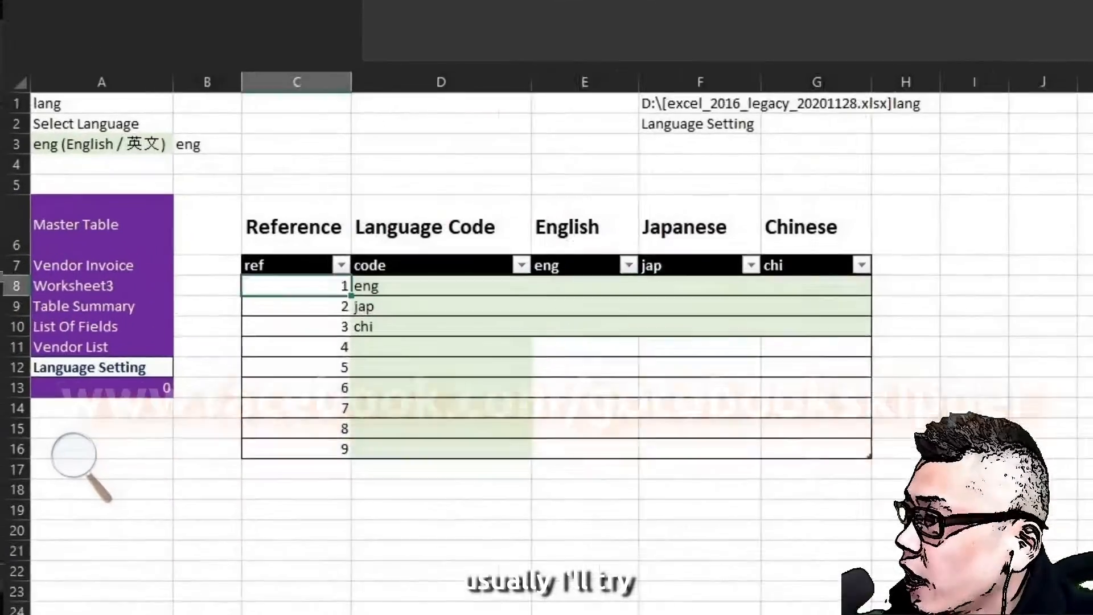
- Test the conditional formatting by entering dd in D11 of the code column, and clear that test entry
{"action": "key", "text": "Down"}
{"action": "key", "text": "Down"}
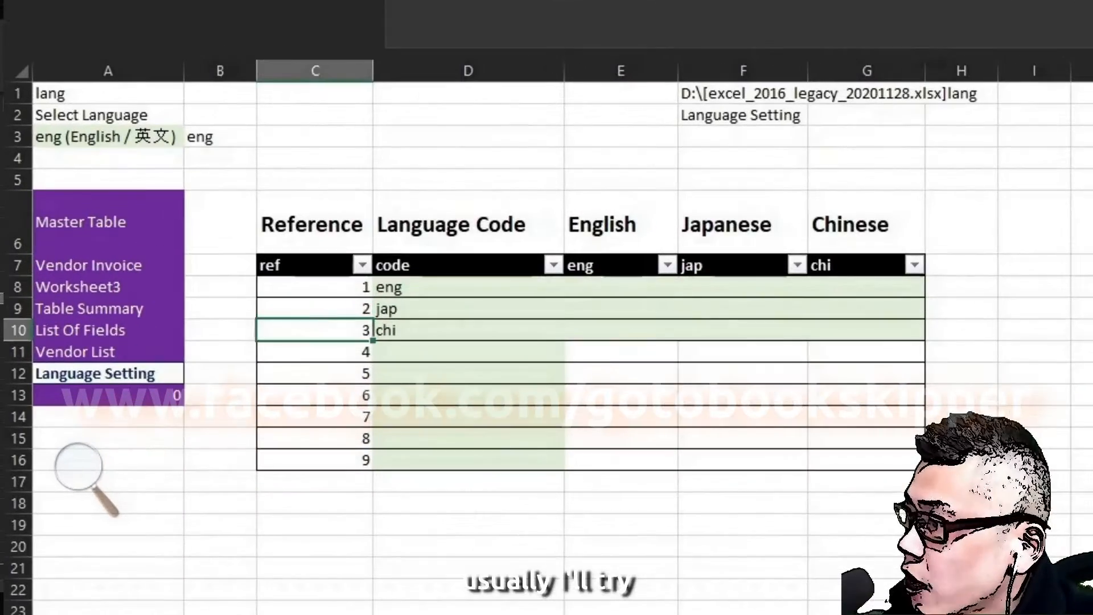
{"action": "key", "text": "Right"}
{"action": "key", "text": "Down"}
{"action": "type", "text": "dd"}
{"action": "key", "text": "Tab"}
{"action": "key", "text": "Left"}
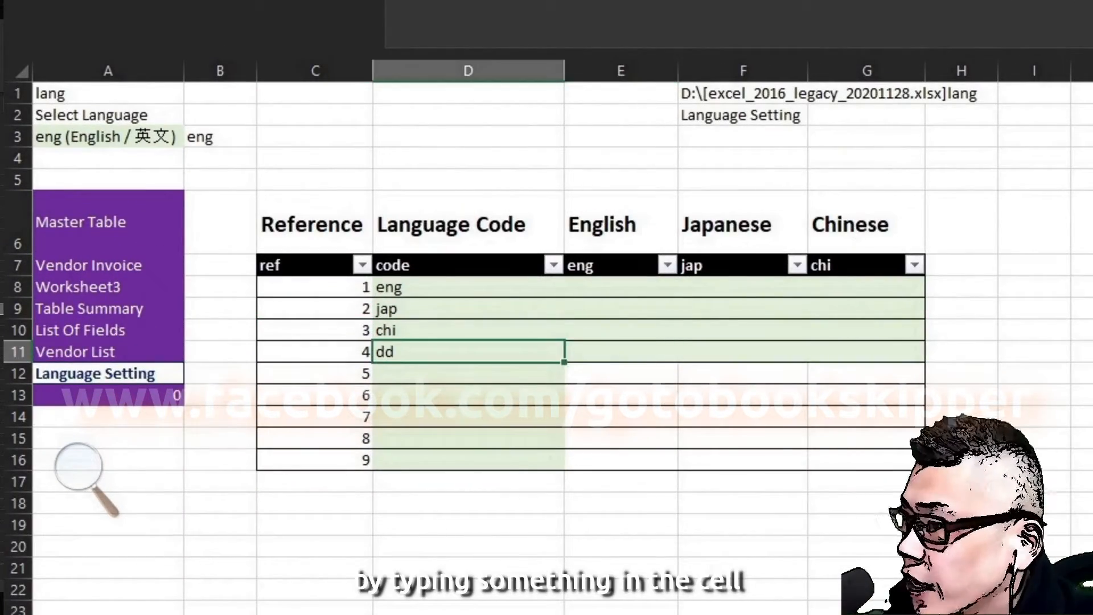
{"action": "key", "text": "Delete"}
{"action": "key", "text": "Up"}
{"action": "key", "text": "Up"}
{"action": "key", "text": "Up"}
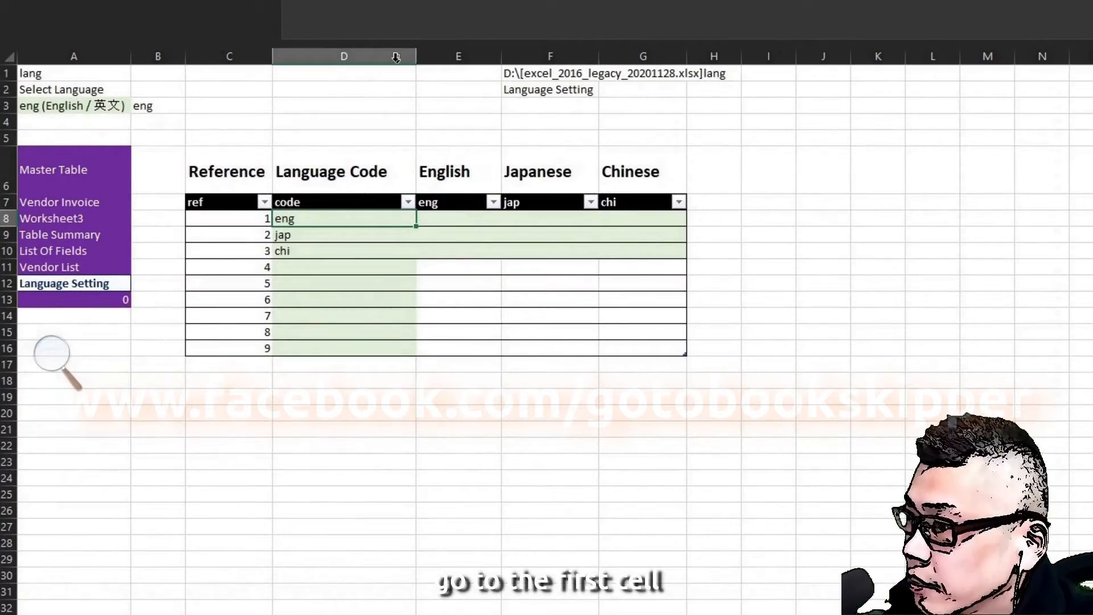
- Add data validation to D8 in the code column that allows only a text length equal to 3
{"action": "key", "text": "alt+d"}
{"action": "key", "text": "l"}
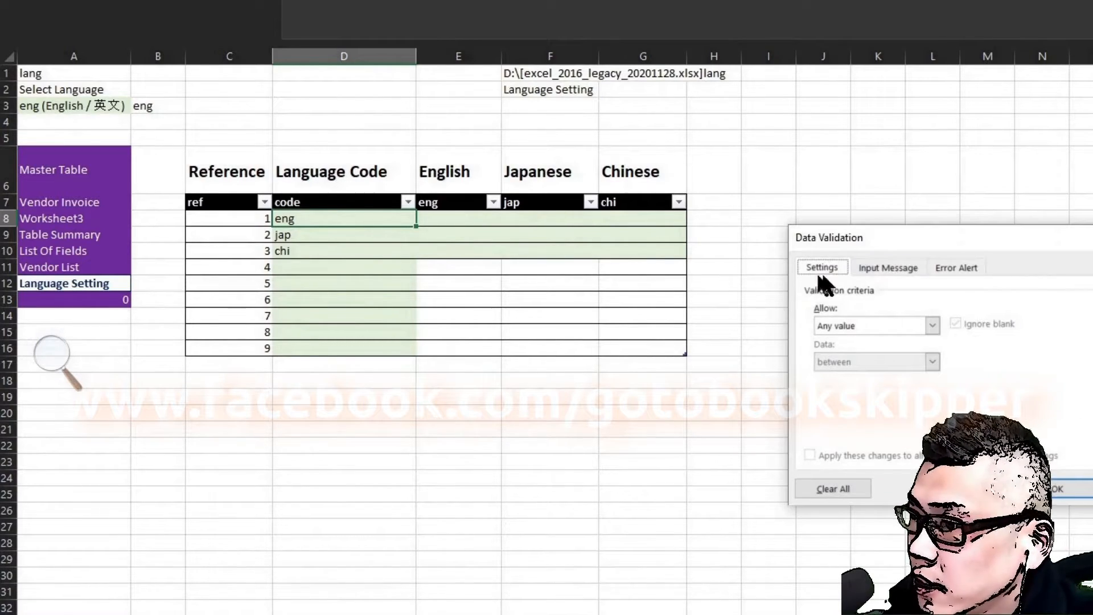
{"action": "left_click_drag", "start_coordinate": [882, 249], "coordinate": [797, 236]}
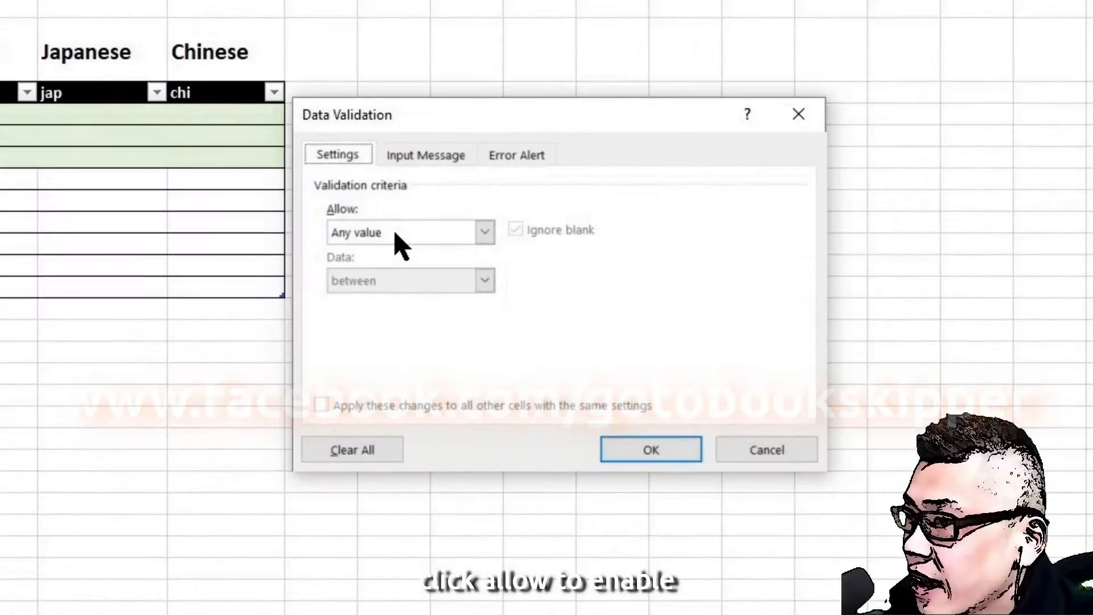
{"action": "left_click", "coordinate": [771, 308]}
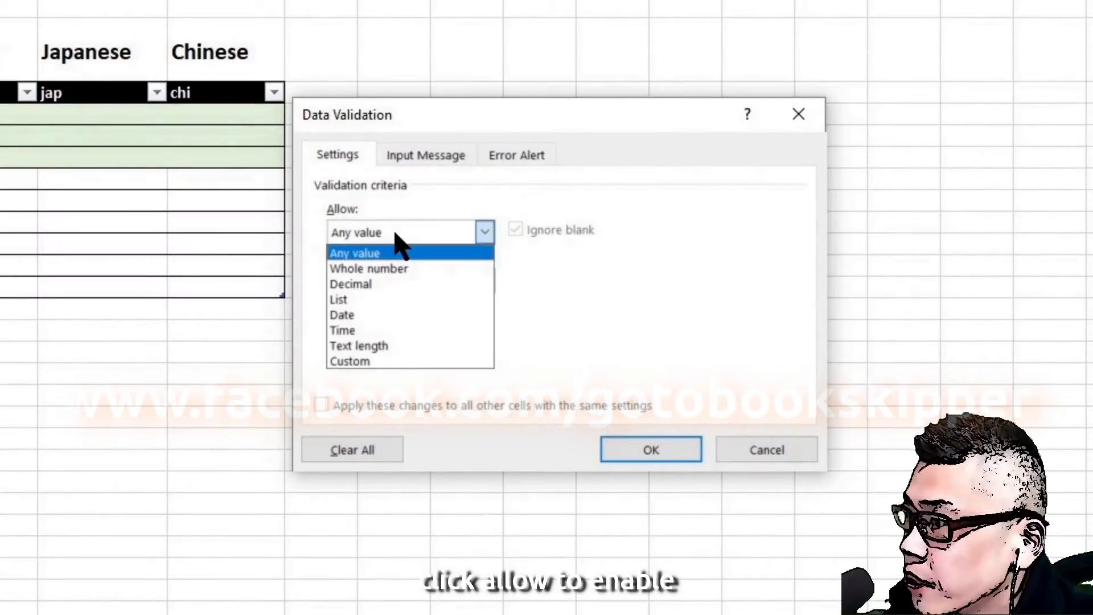
{"action": "left_click", "coordinate": [409, 346]}
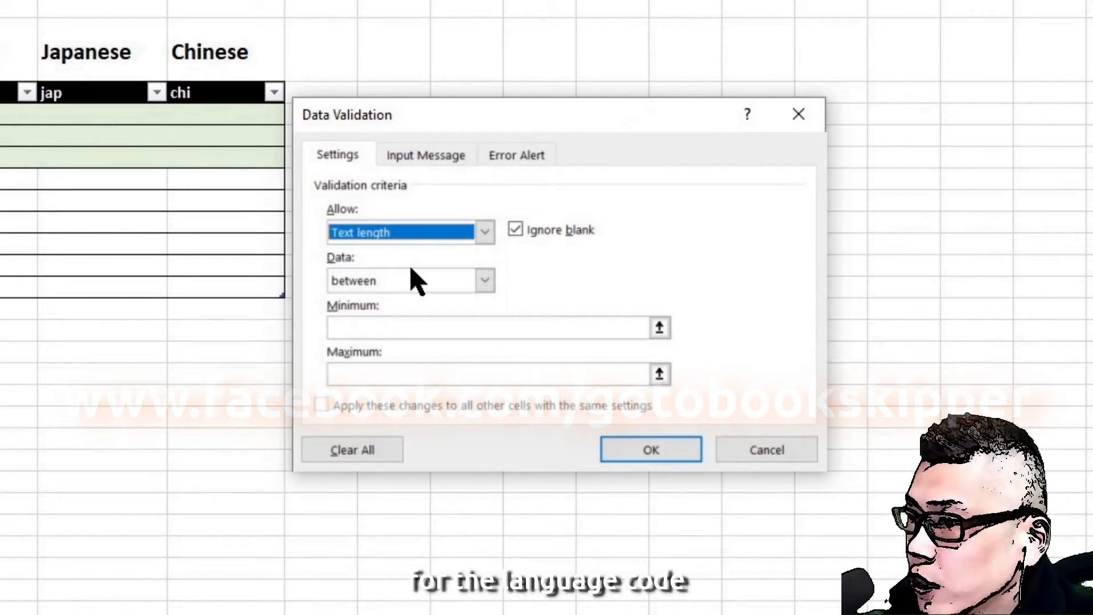
{"action": "left_click", "coordinate": [408, 281]}
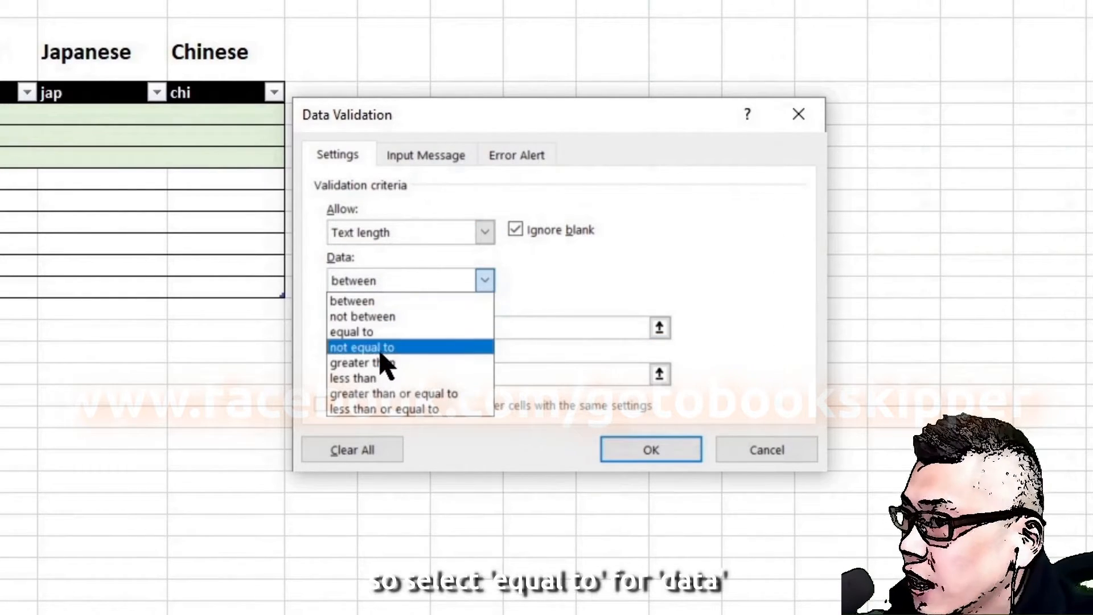
{"action": "left_click", "coordinate": [379, 333]}
{"action": "left_click", "coordinate": [396, 322]}
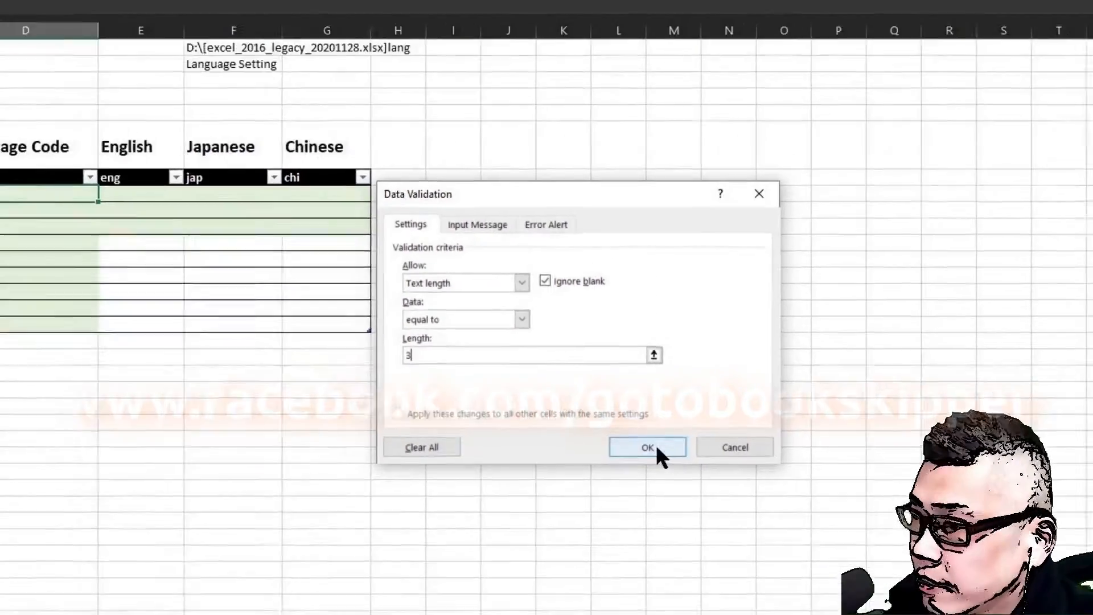
{"action": "left_click", "coordinate": [651, 450]}
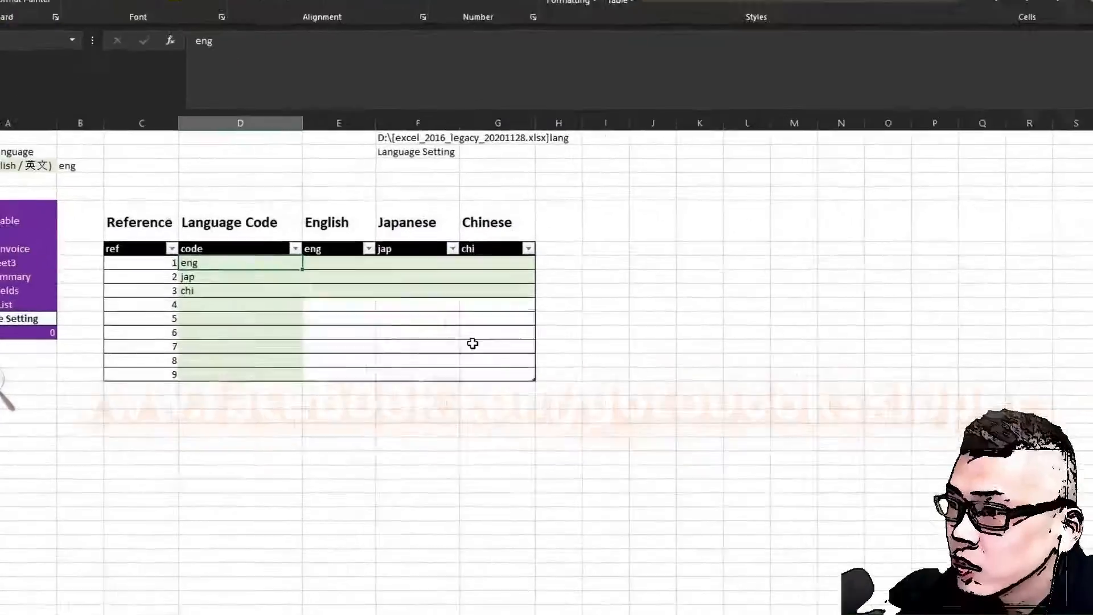
- Test the validation in D8 with the two-letter entry sa, and cancel the entry
{"action": "key", "text": "Down"}
{"action": "key", "text": "Up"}
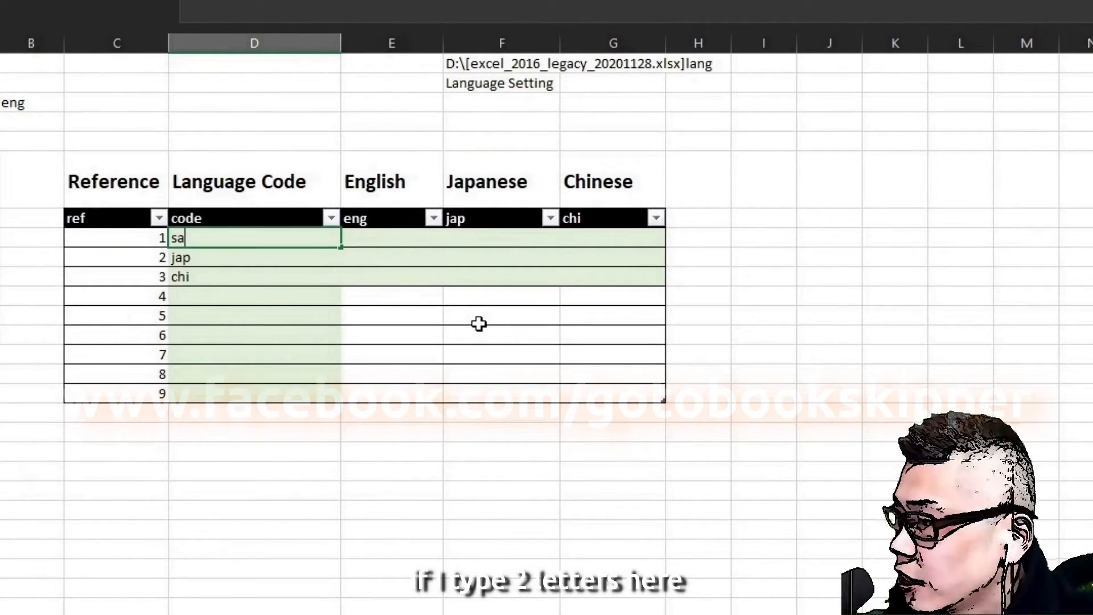
{"action": "type", "text": "sa"}
{"action": "key", "text": "Return"}
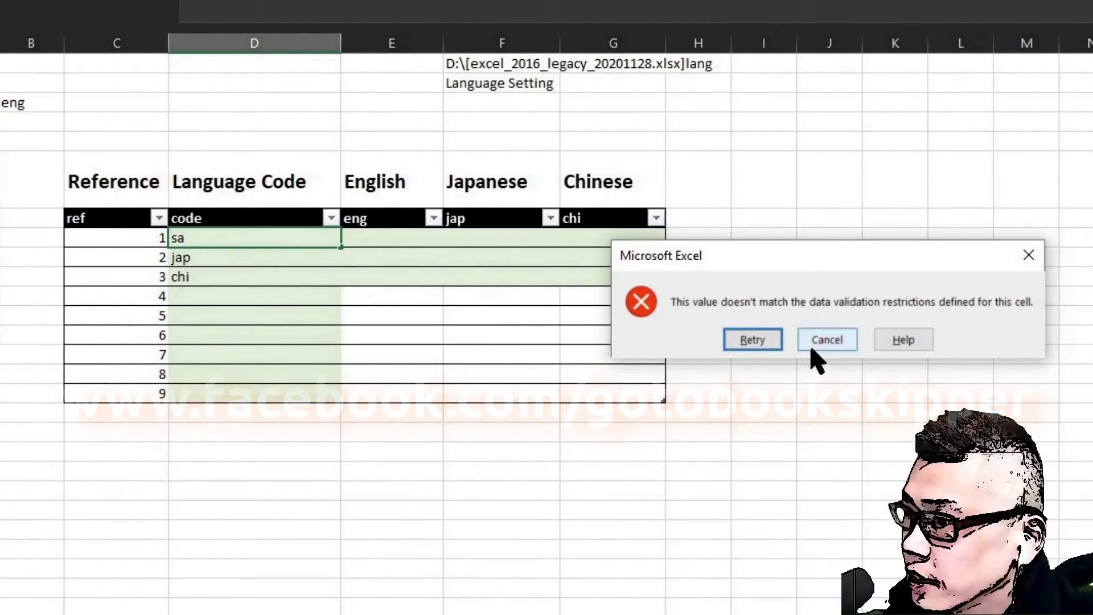
{"action": "left_click", "coordinate": [827, 341]}
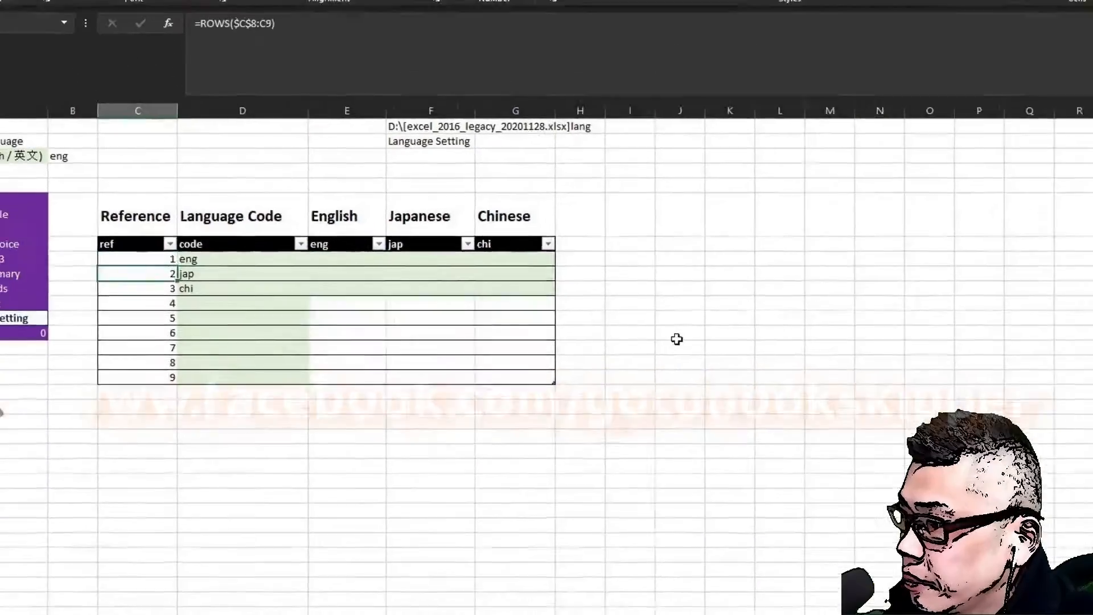
- Copy D8 and paste only its validation onto the code column cells D8:D16
{"action": "key", "text": "Up"}
{"action": "key", "text": "Right"}
{"action": "key", "text": "ctrl+c"}
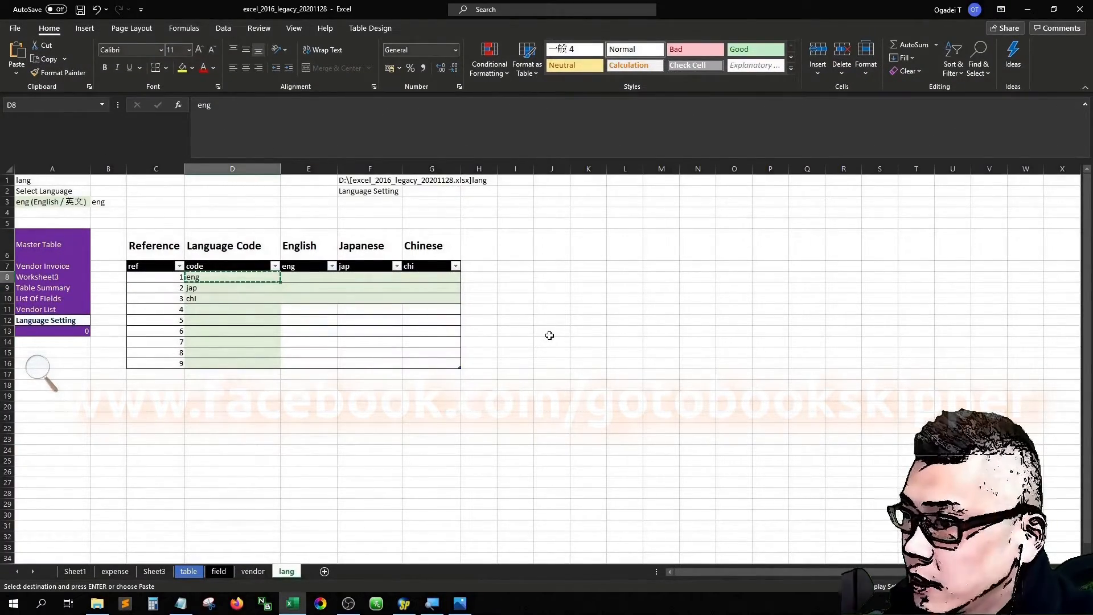
{"action": "key", "text": "shift+Down"}
{"action": "key", "text": "shift+Down"}
{"action": "key", "text": "shift+Down"}
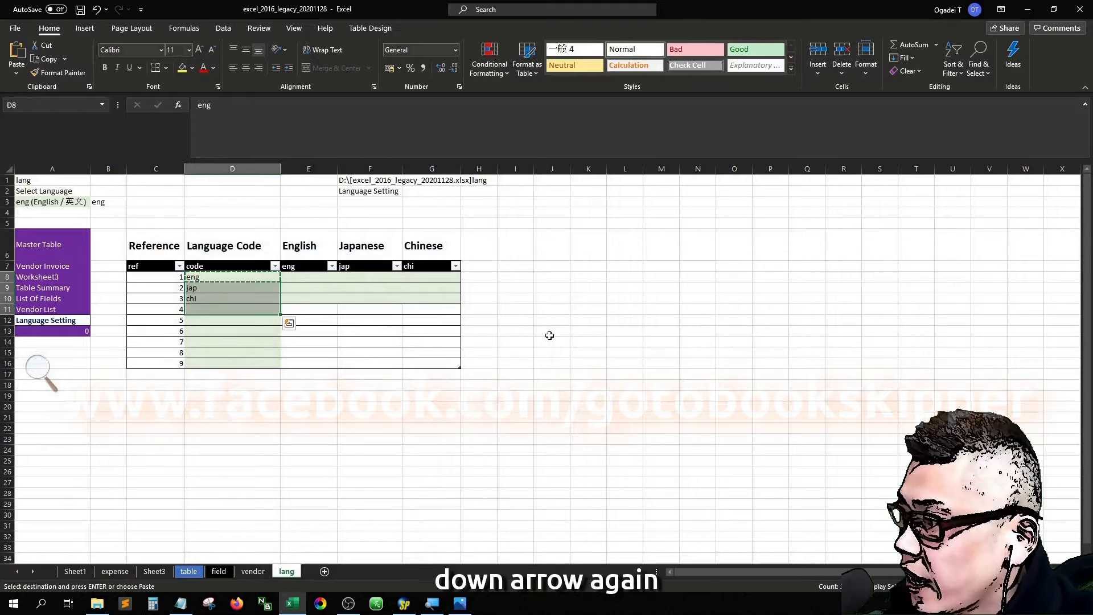
{"action": "key", "text": "End"}
{"action": "key", "text": "shift+Down"}
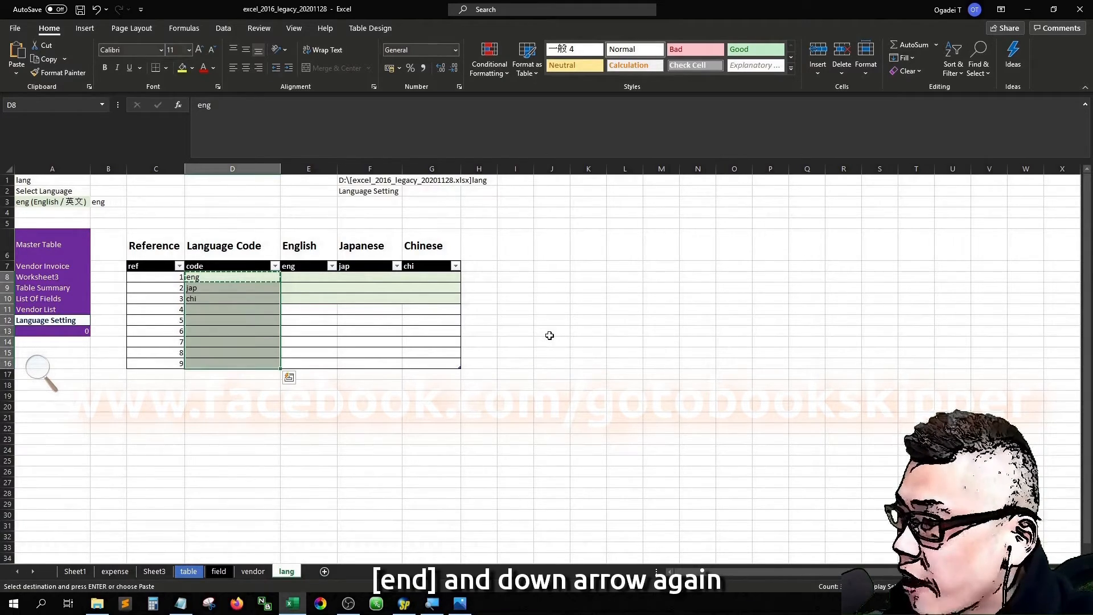
{"action": "right_click", "coordinate": [232, 333]}
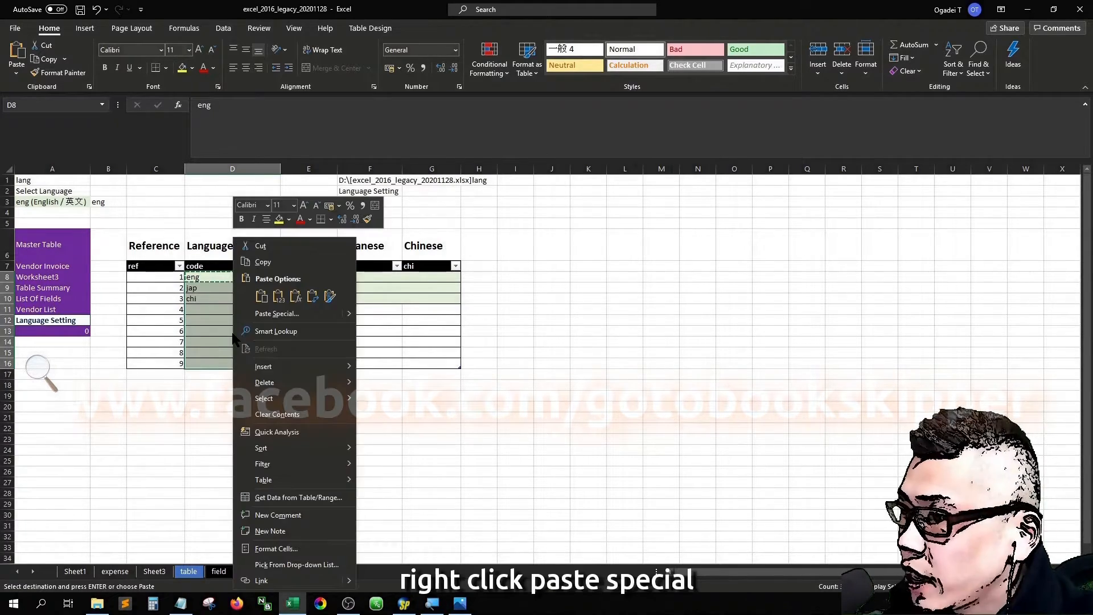
{"action": "left_click", "coordinate": [271, 315]}
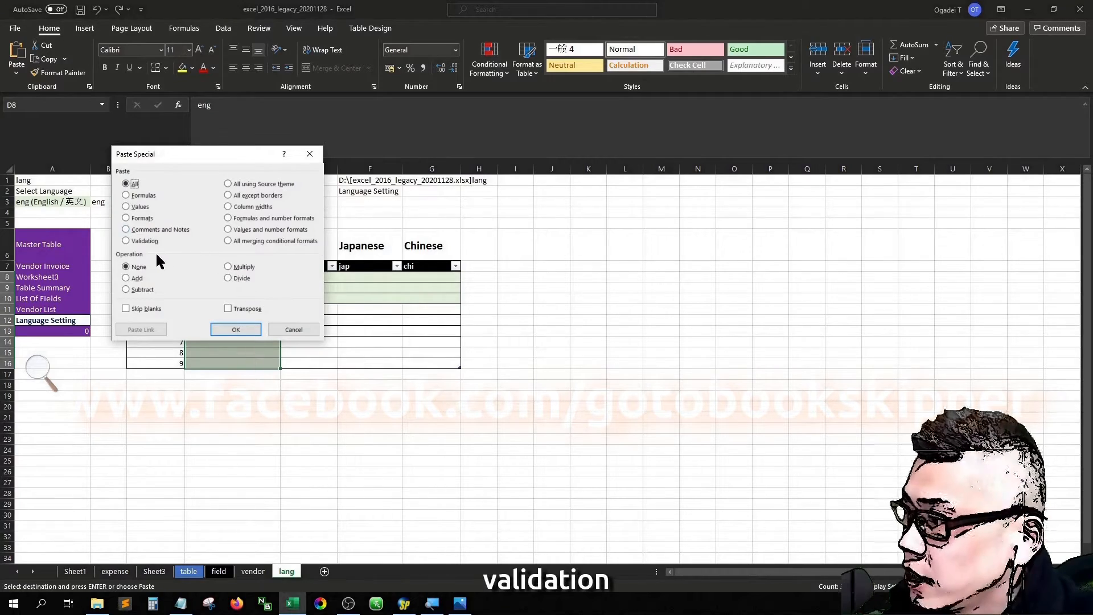
{"action": "left_click", "coordinate": [142, 241]}
{"action": "left_click", "coordinate": [231, 328]}
- Test the pasted validation in D11 with the overlong entry aadskdfdf and the single character 1, cancelling both
{"action": "left_click", "coordinate": [269, 305]}
{"action": "type", "text": "aa"}
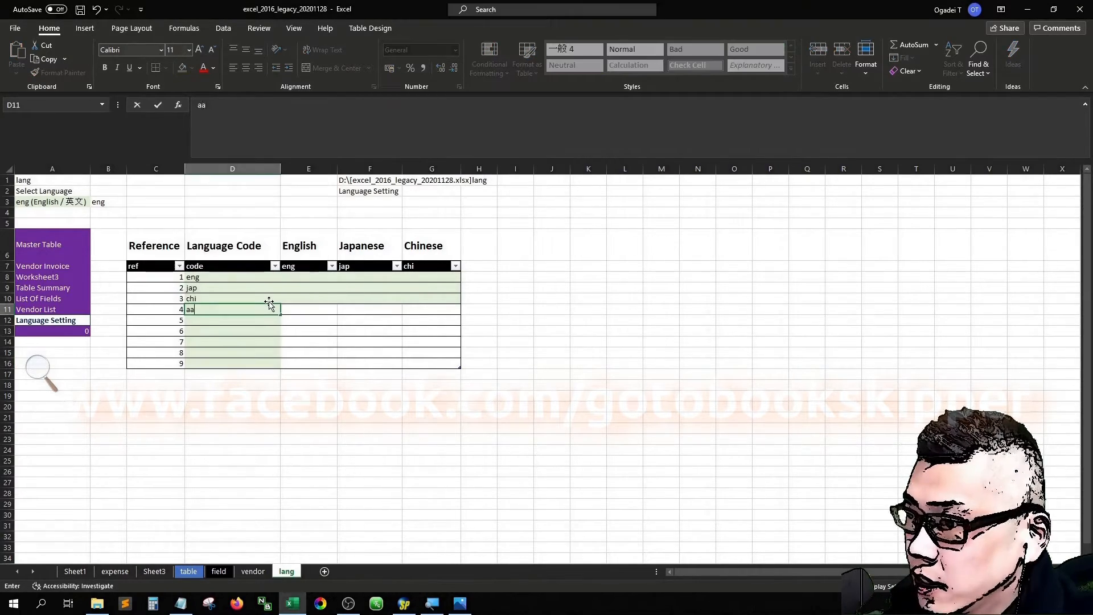
{"action": "type", "text": "dskdfdf"}
{"action": "key", "text": "Tab"}
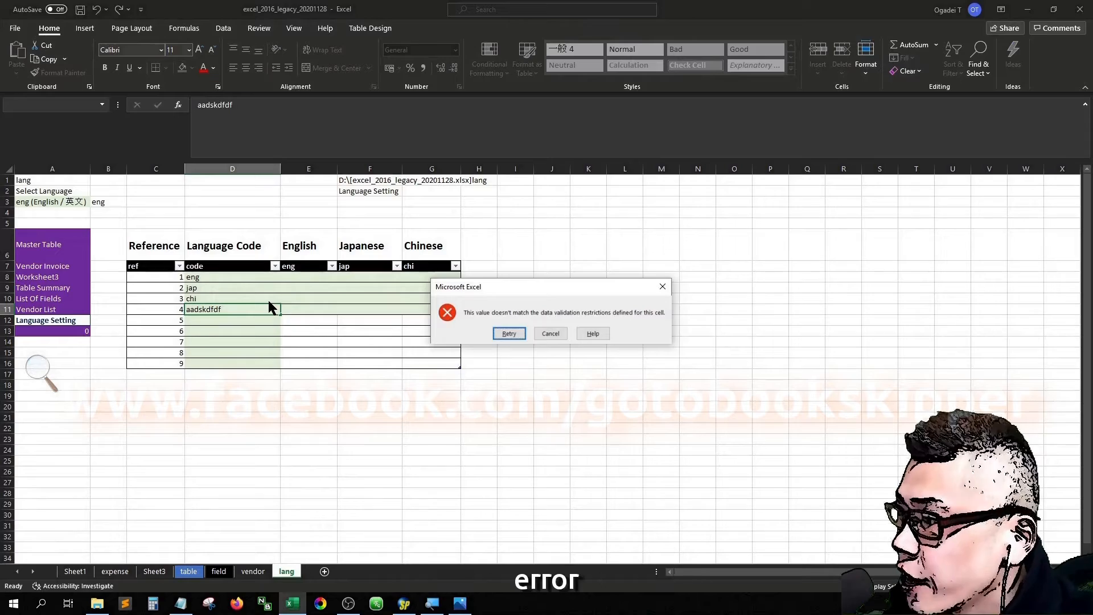
{"action": "key", "text": "Escape"}
{"action": "key", "text": "Left"}
{"action": "type", "text": "1"}
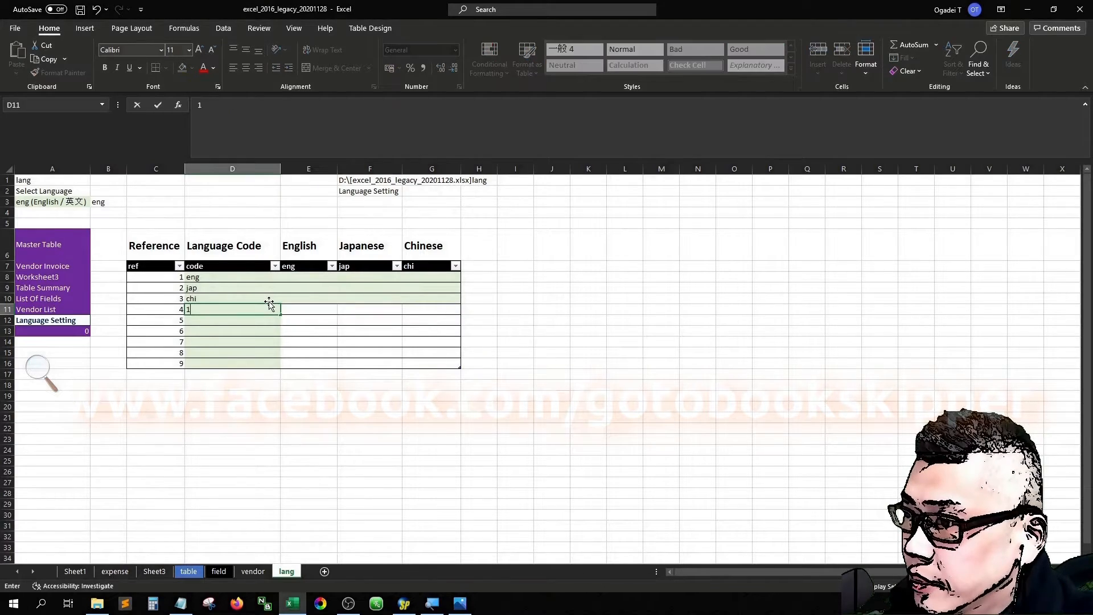
{"action": "key", "text": "Tab"}
{"action": "key", "text": "Escape"}
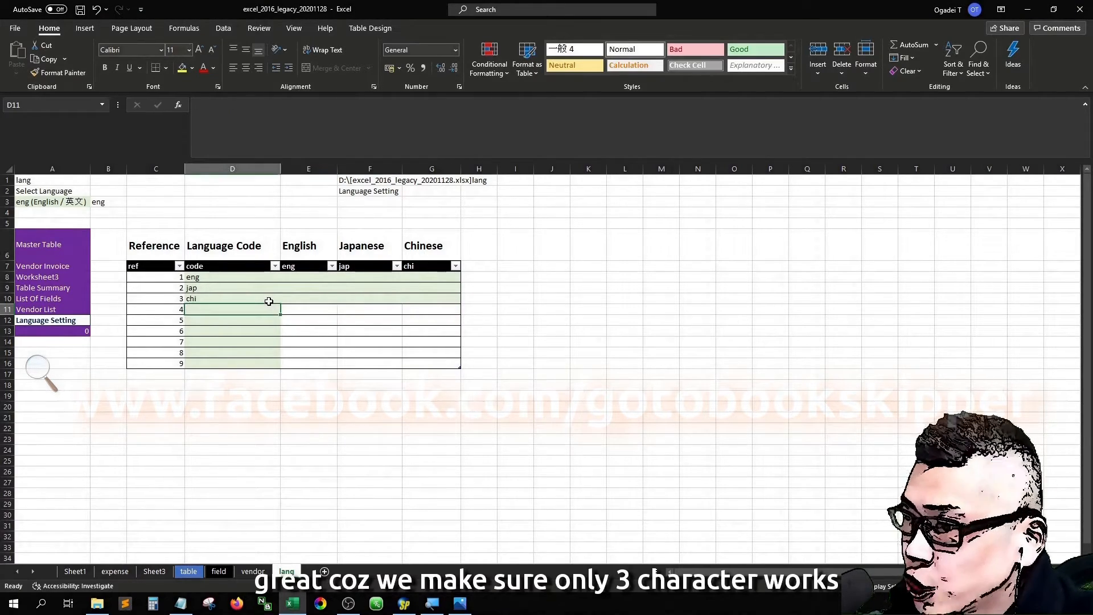
- Test the three-letter code abc in D11, and clear that test entry
{"action": "type", "text": "abc"}
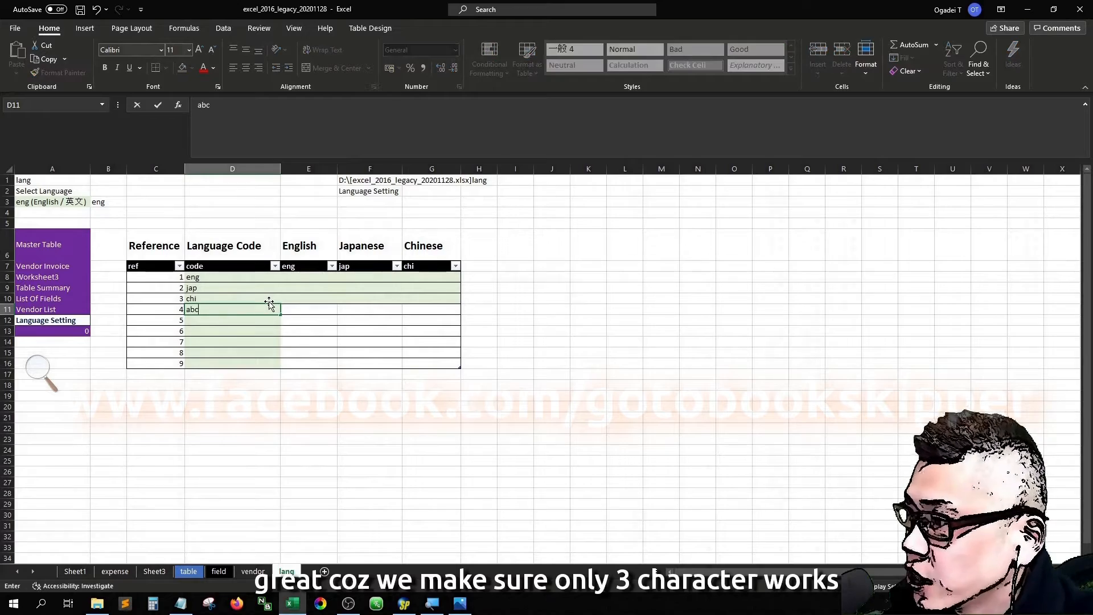
{"action": "key", "text": "Tab"}
{"action": "key", "text": "Left"}
{"action": "key", "text": "Delete"}
- Fill E8:E10 of the eng column with the language names English, Japanese and Chinese
{"action": "key", "text": "Up"}
{"action": "key", "text": "Up"}
{"action": "key", "text": "Right"}
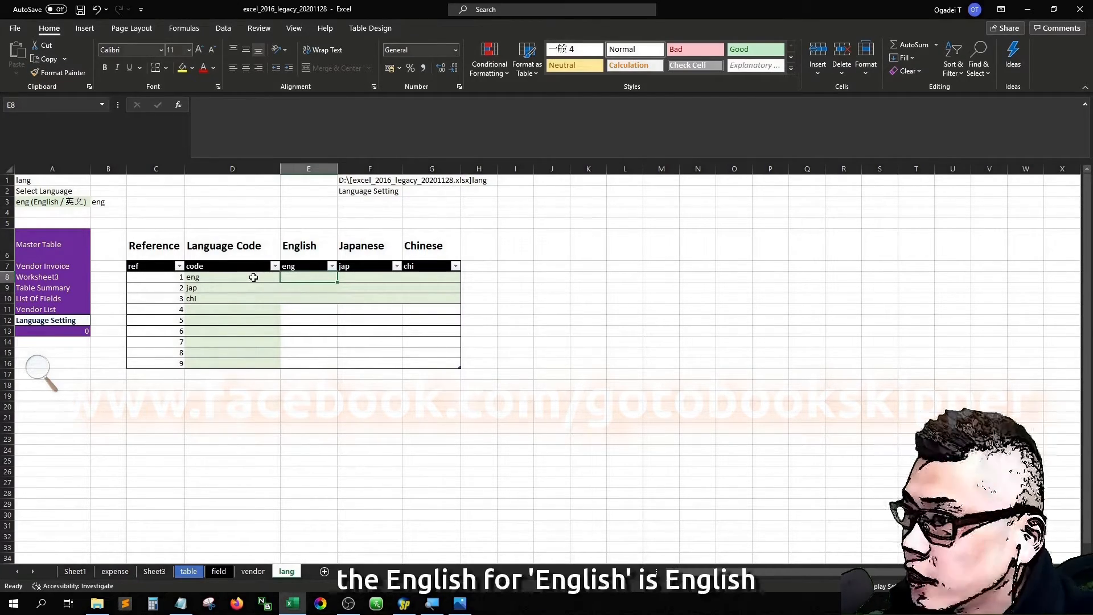
{"action": "type", "text": "Engl"}
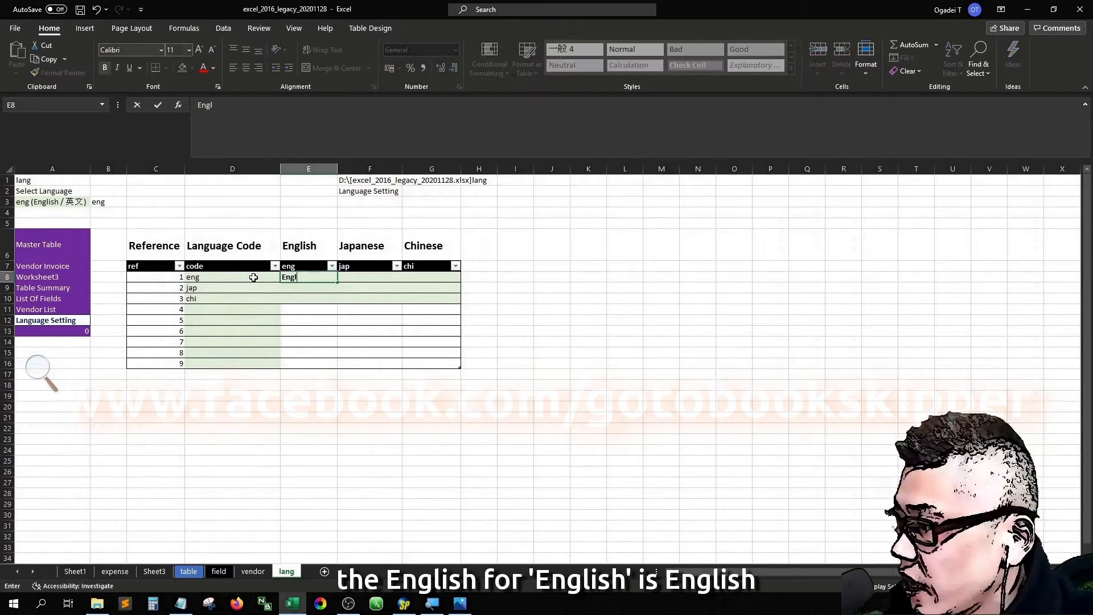
{"action": "type", "text": "ish"}
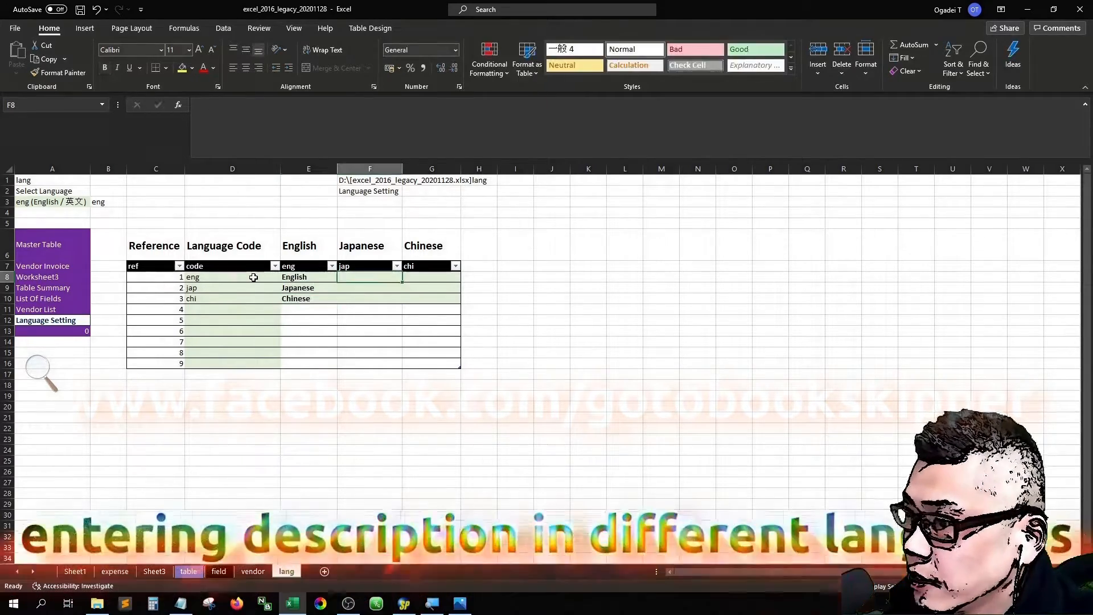
- Fill the jap column with 英語（えいご）, 日本語（にほんご） and 中国語（ちゅうご）, and the chi column with 英文, 日文 and 中文
{"action": "type", "text": "英語（えいご）英語"}
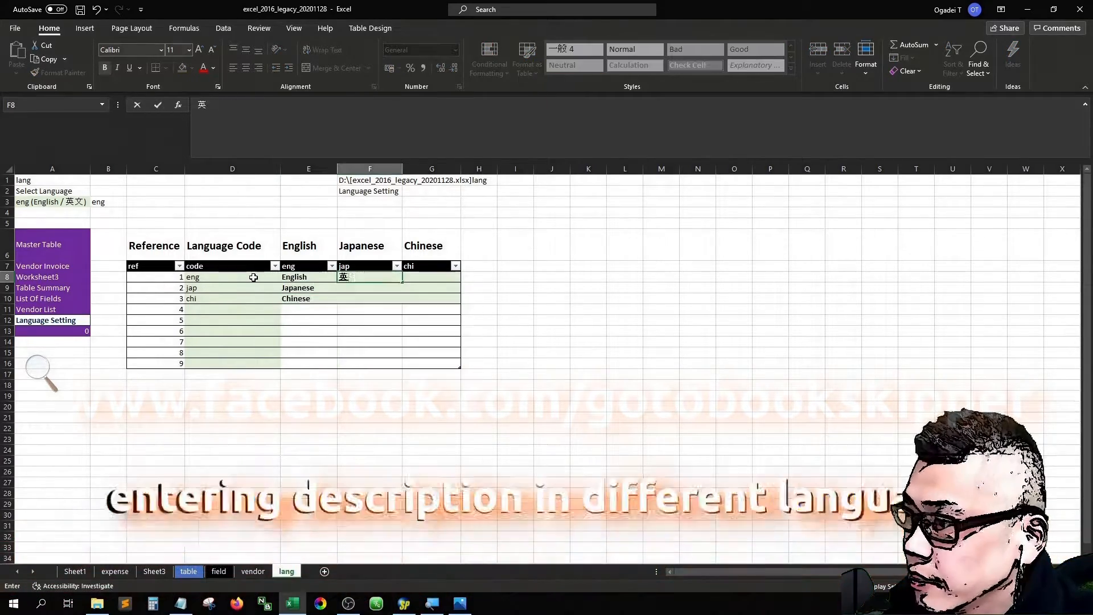
{"action": "key", "text": "Return"}
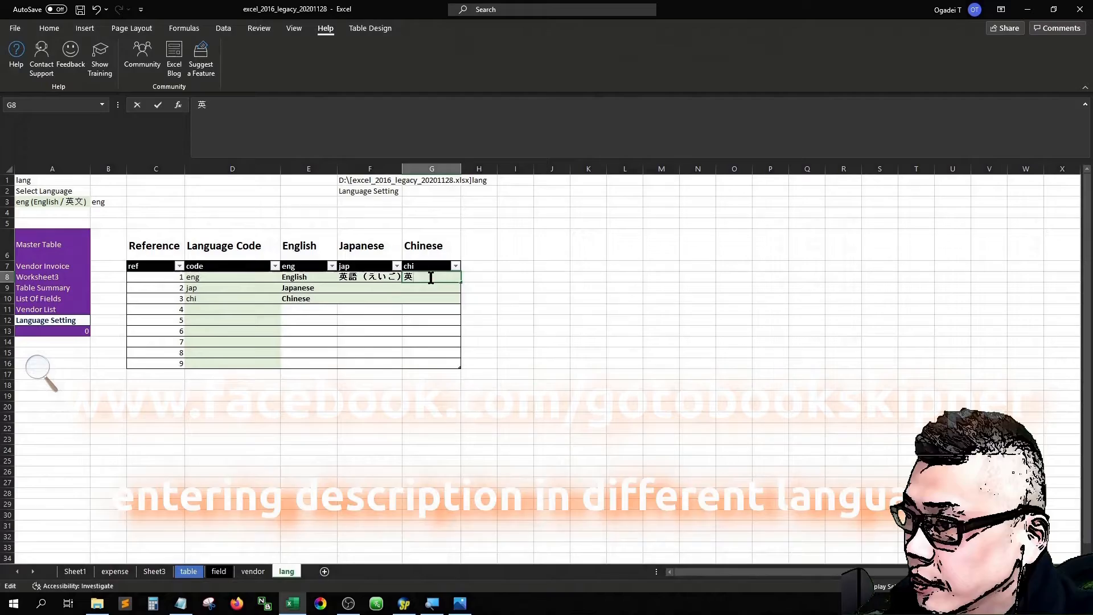
{"action": "type", "text": "nihongo"}
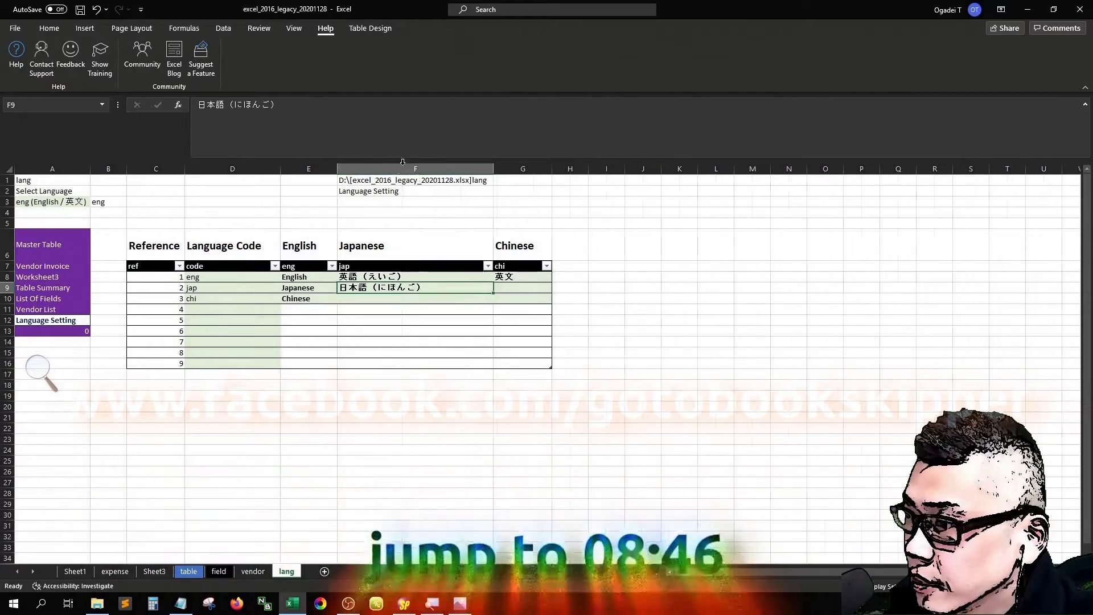
{"action": "type", "text": "chugo中国語（ちゅうご）"}
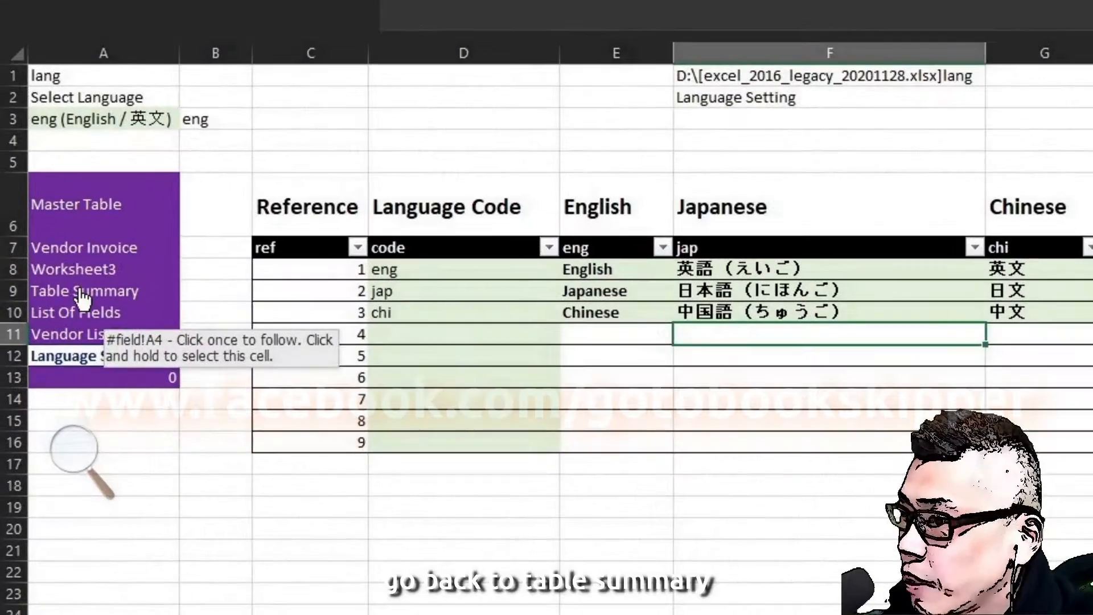
- In the Table Summary's lang row, enter 言語設定 as the Japanese description and the Chinese equivalent, yuyansheding in Pinyin
{"action": "left_click", "coordinate": [41, 287]}
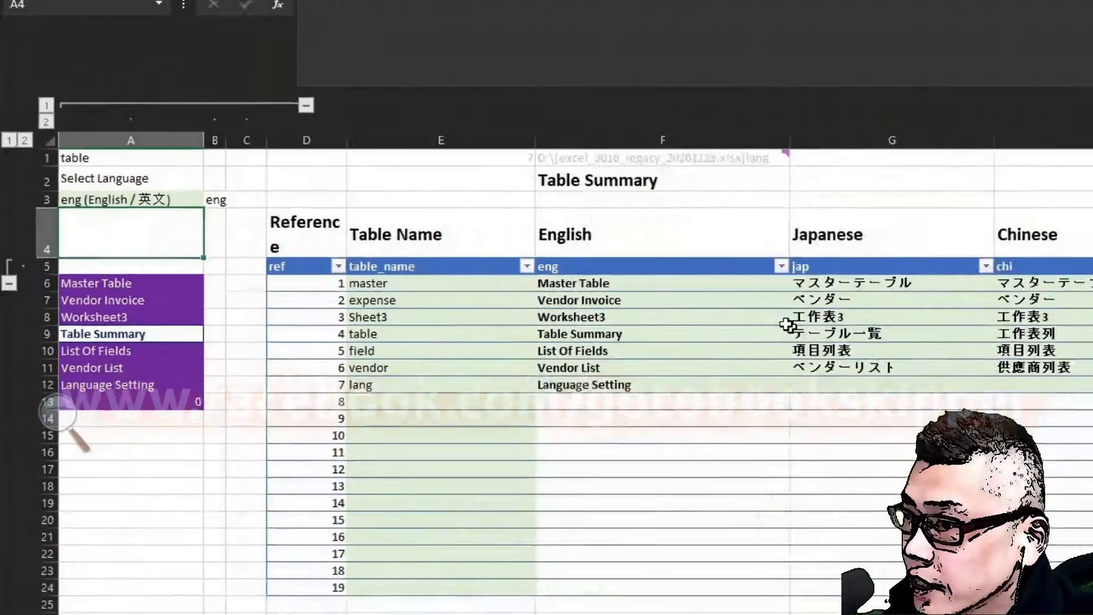
{"action": "left_click", "coordinate": [410, 358]}
{"action": "left_click", "coordinate": [521, 348]}
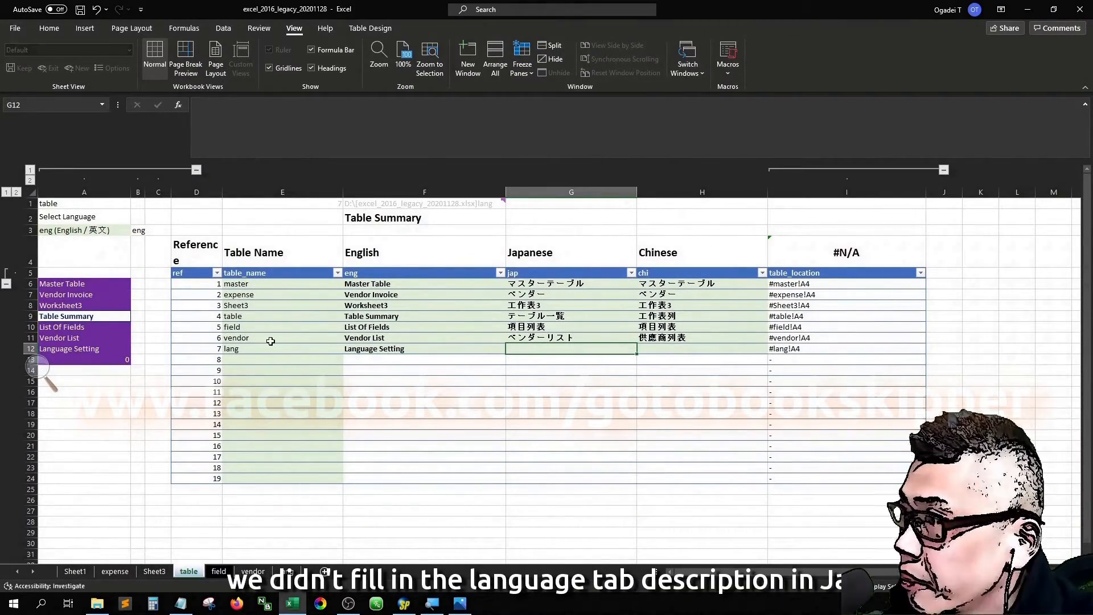
{"action": "double_click", "coordinate": [560, 350]}
{"action": "type", "text": "言語設定"}
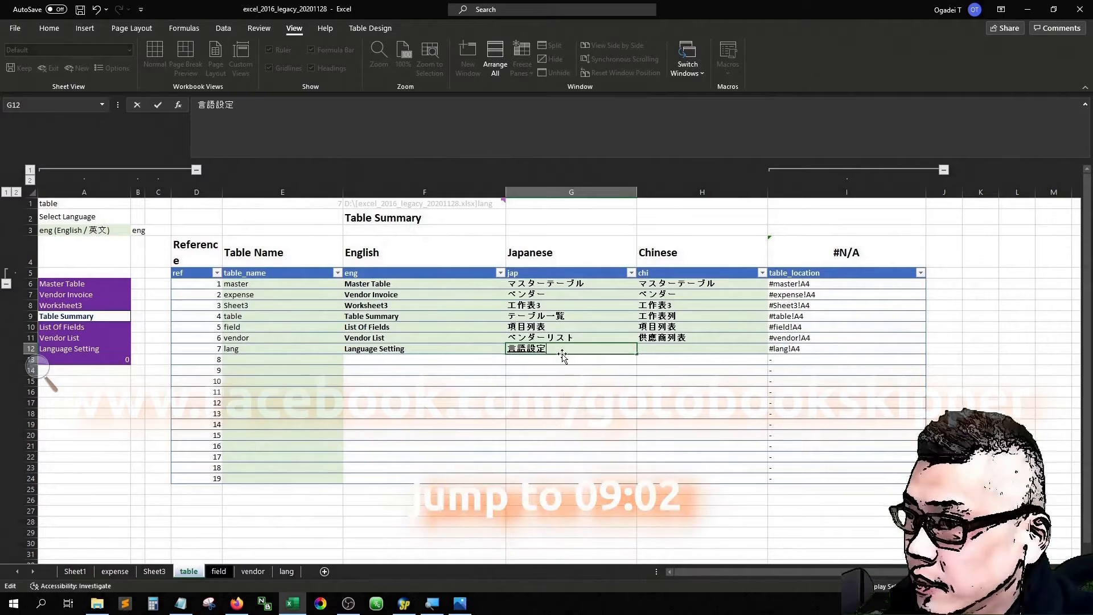
{"action": "key", "text": "Tab"}
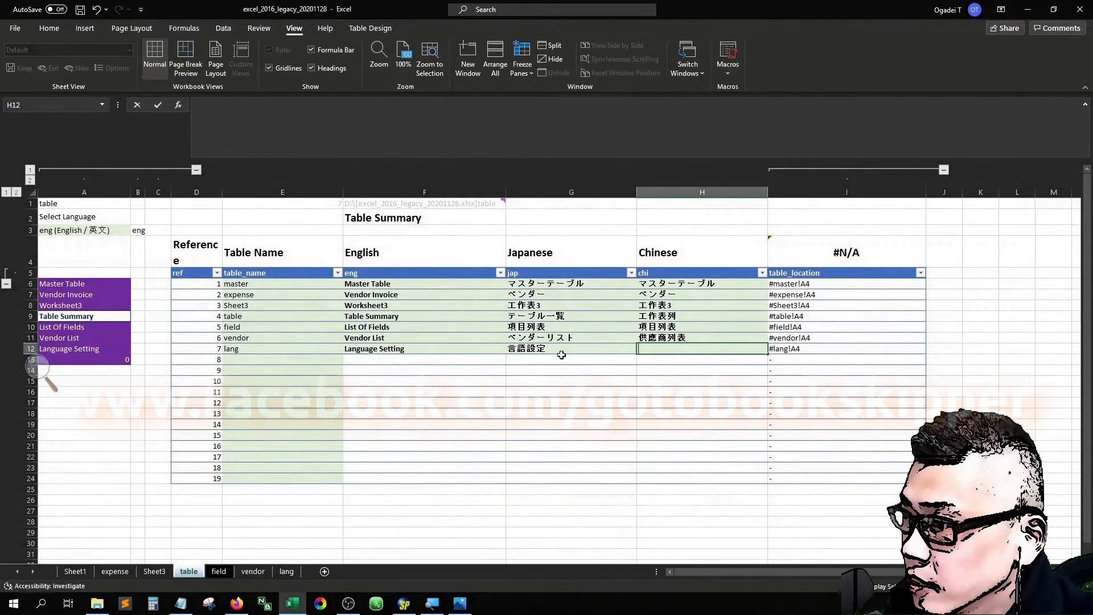
{"action": "type", "text": "yuyansheding"}
{"action": "key", "text": "space"}
{"action": "key", "text": "Return"}
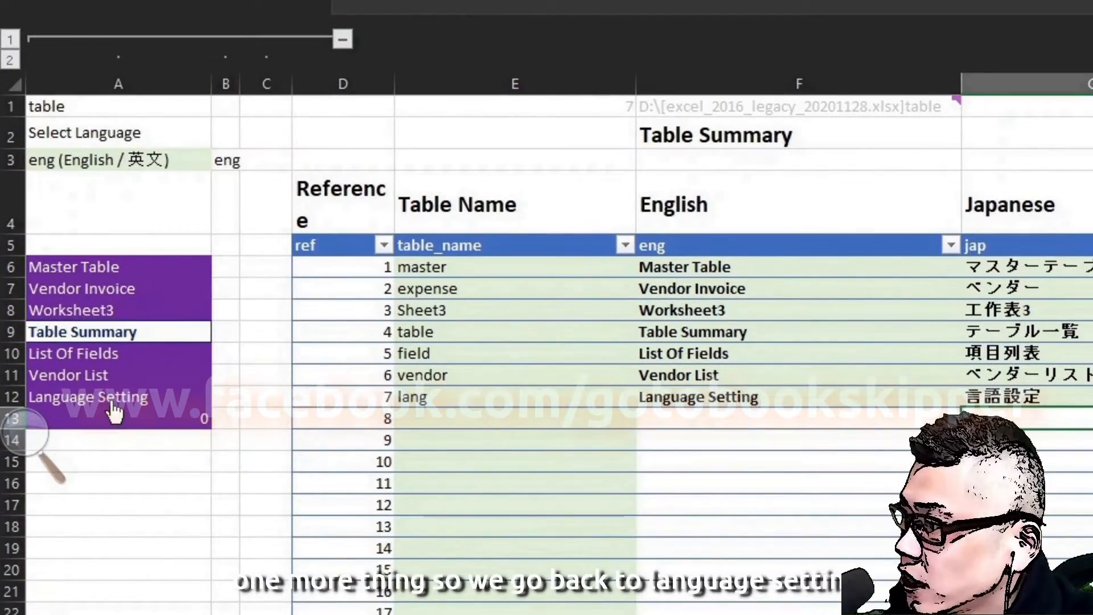
- Return to the Language Setting sheet and insert a new column before the English column E
{"action": "left_click", "coordinate": [114, 402]}
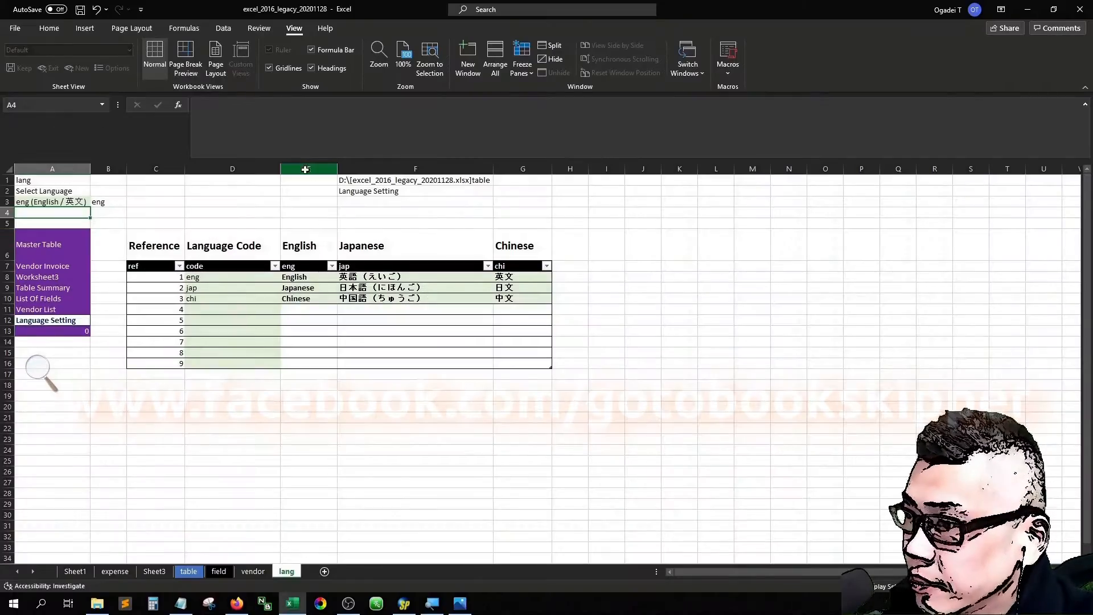
{"action": "left_click", "coordinate": [306, 170]}
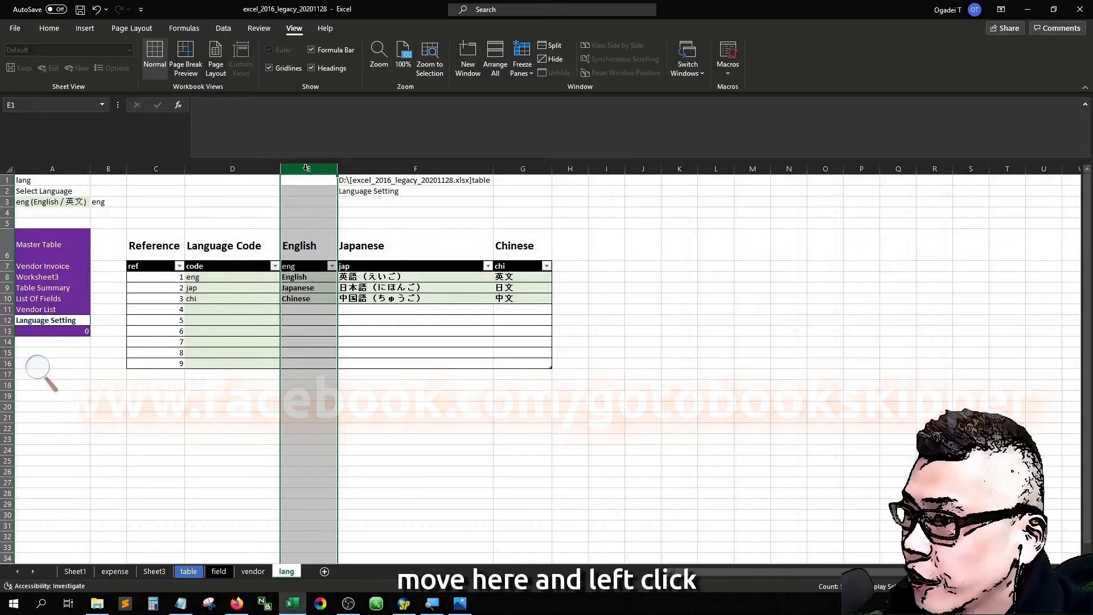
{"action": "right_click", "coordinate": [306, 226]}
{"action": "left_click", "coordinate": [335, 317]}
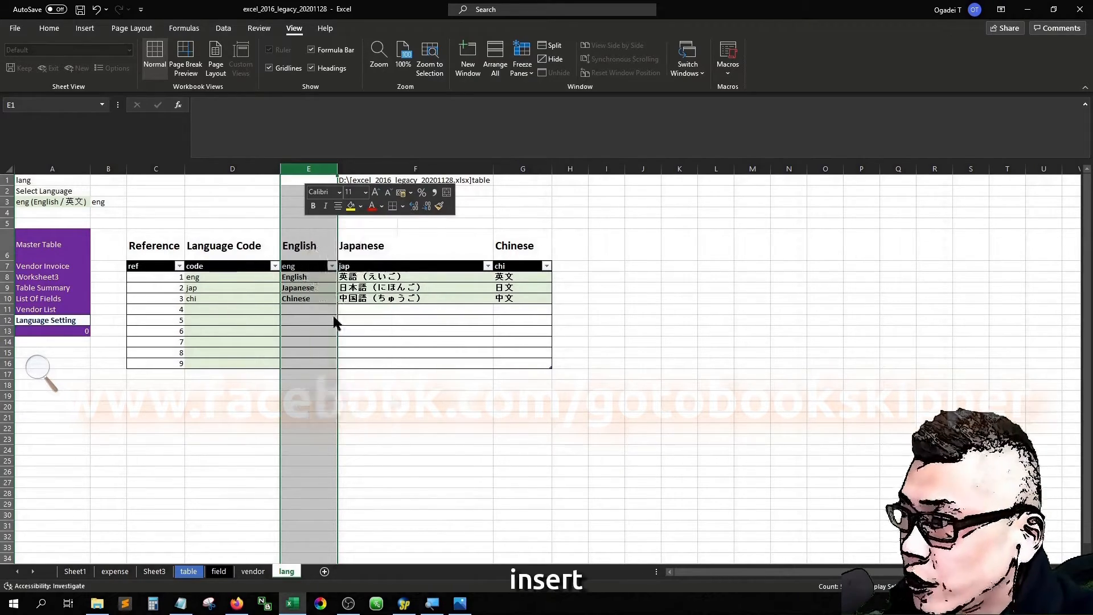
- Remove the background fill from the new column's table cells E8:E16
{"action": "key", "text": "ctrl+1"}
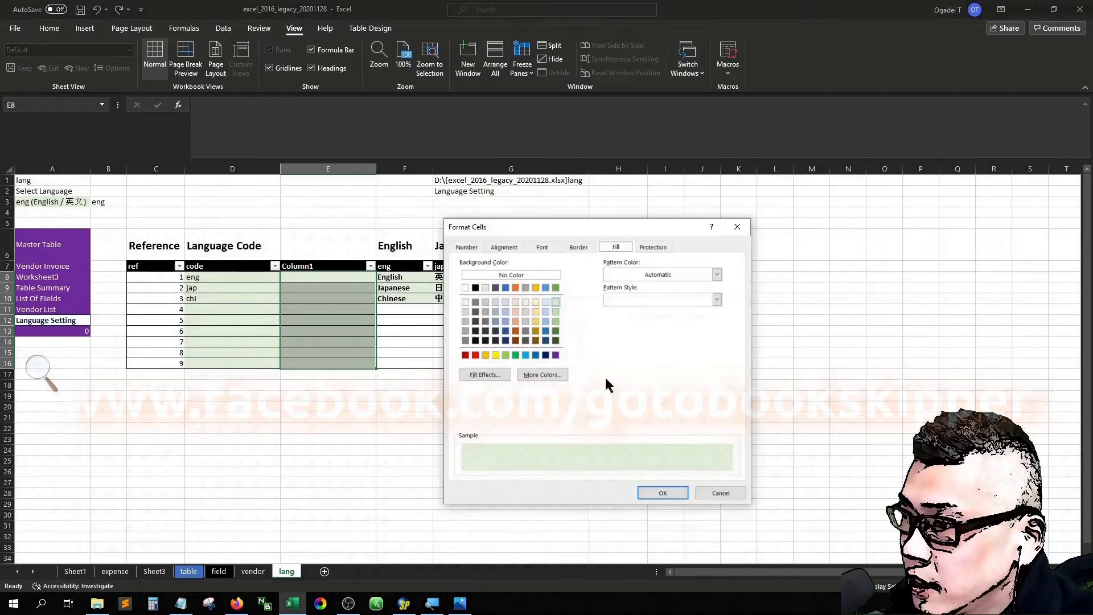
{"action": "left_click", "coordinate": [545, 276]}
{"action": "left_click", "coordinate": [659, 491]}
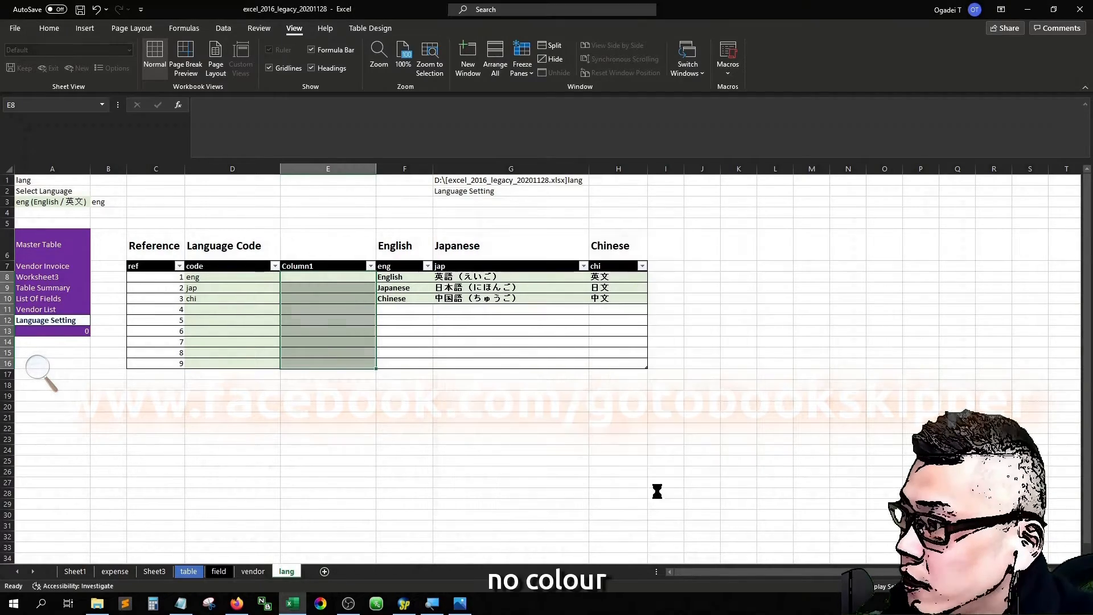
- Rename the new column's header as display and add the translated heading formula above it in E6
{"action": "key", "text": "Up"}
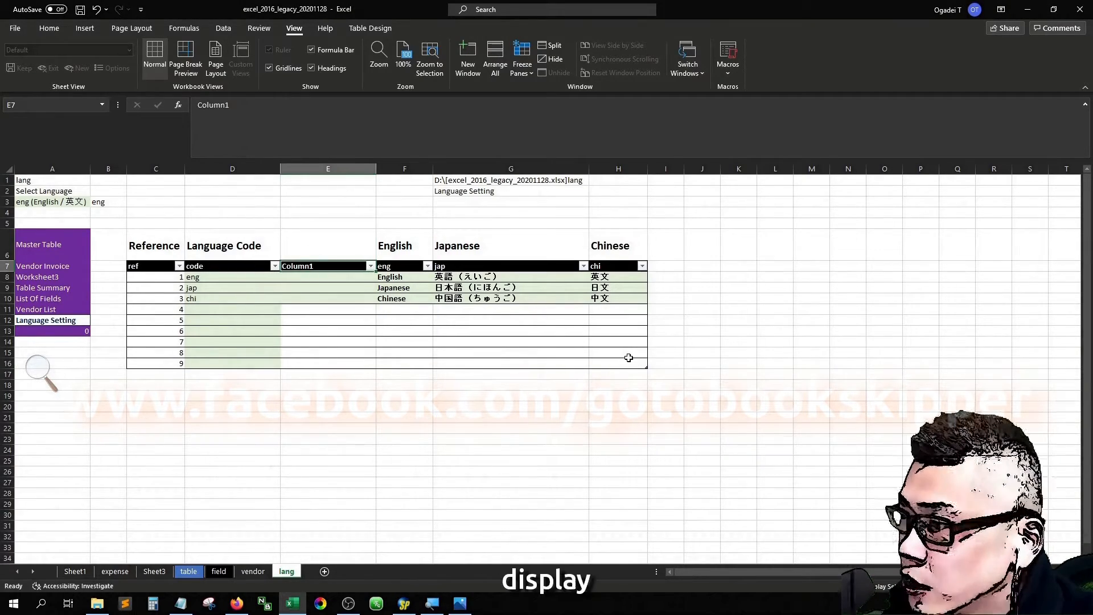
{"action": "type", "text": "display"}
{"action": "key", "text": "Return"}
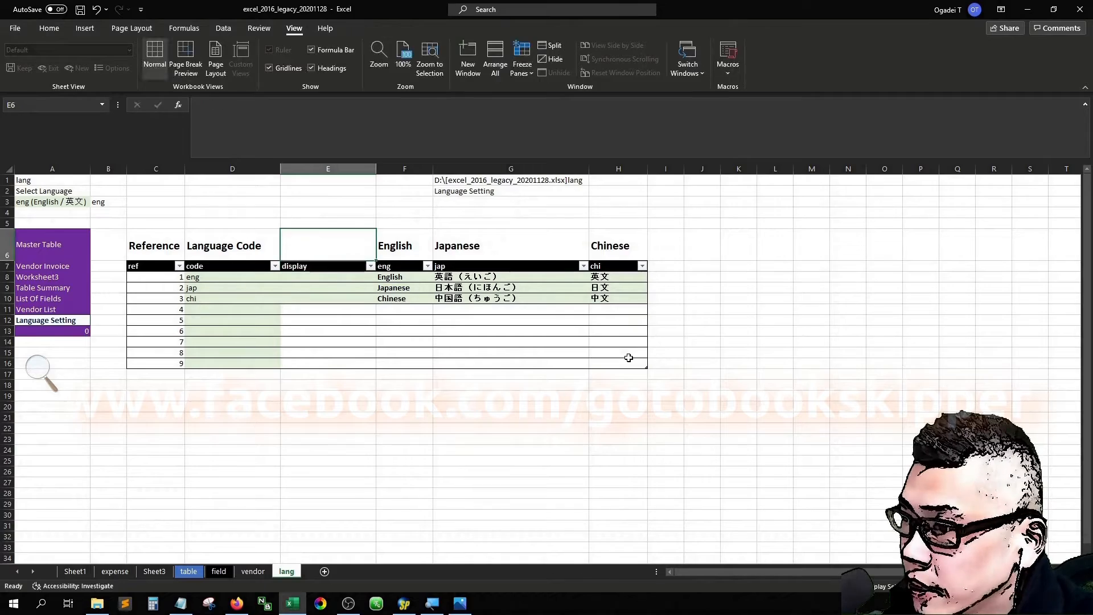
{"action": "key", "text": "Down"}
{"action": "key", "text": "Down"}
{"action": "key", "text": "Down"}
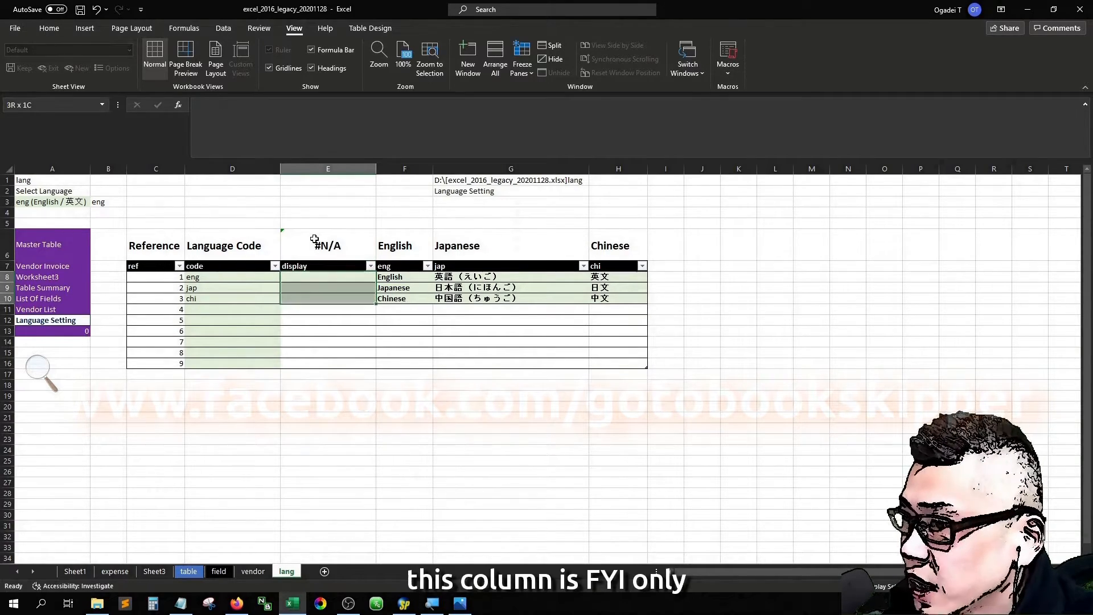
{"action": "key", "text": "Up"}
{"action": "key", "text": "Up"}
{"action": "key", "text": "Up"}
{"action": "key", "text": "Up"}
{"action": "key", "text": "Up"}
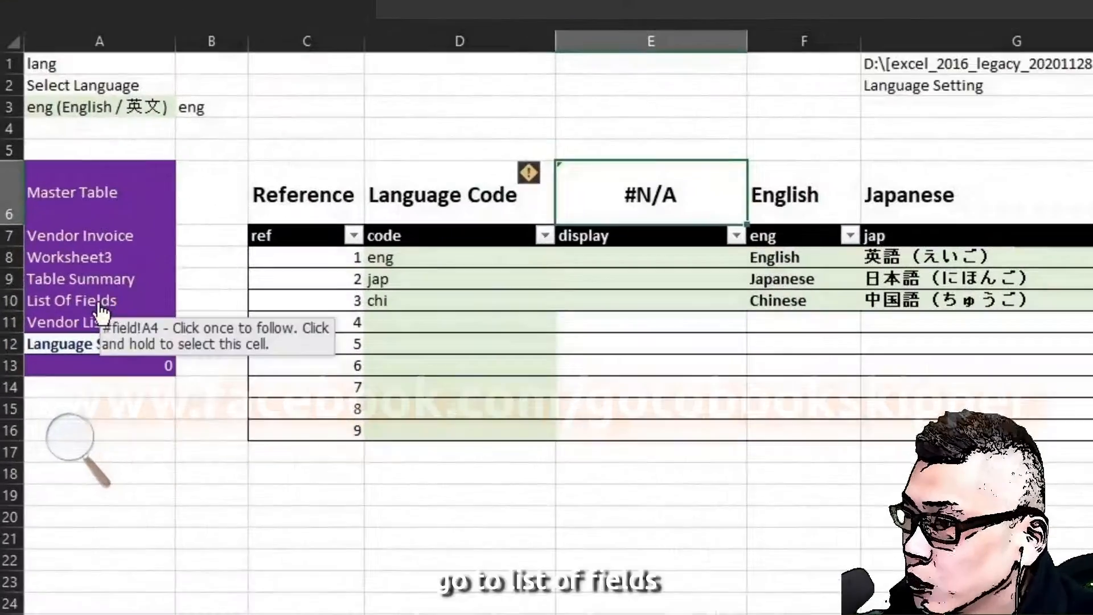
- Search the List Of Fields sheet for an existing field name containing display
{"action": "left_click", "coordinate": [78, 302]}
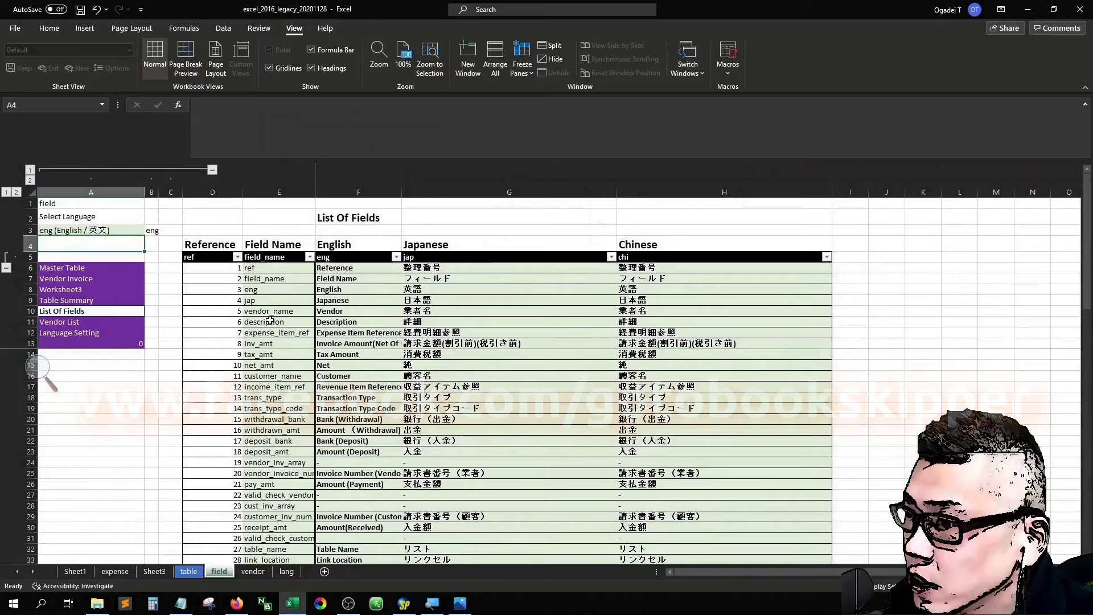
{"action": "left_click", "coordinate": [271, 321]}
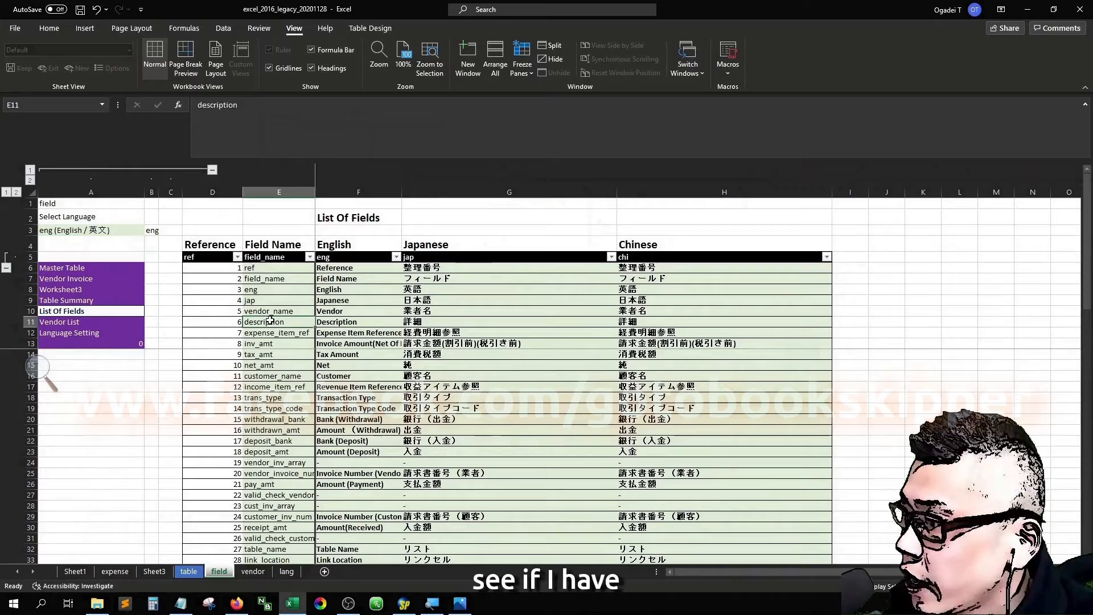
{"action": "key", "text": "ctrl+f"}
{"action": "type", "text": "di"}
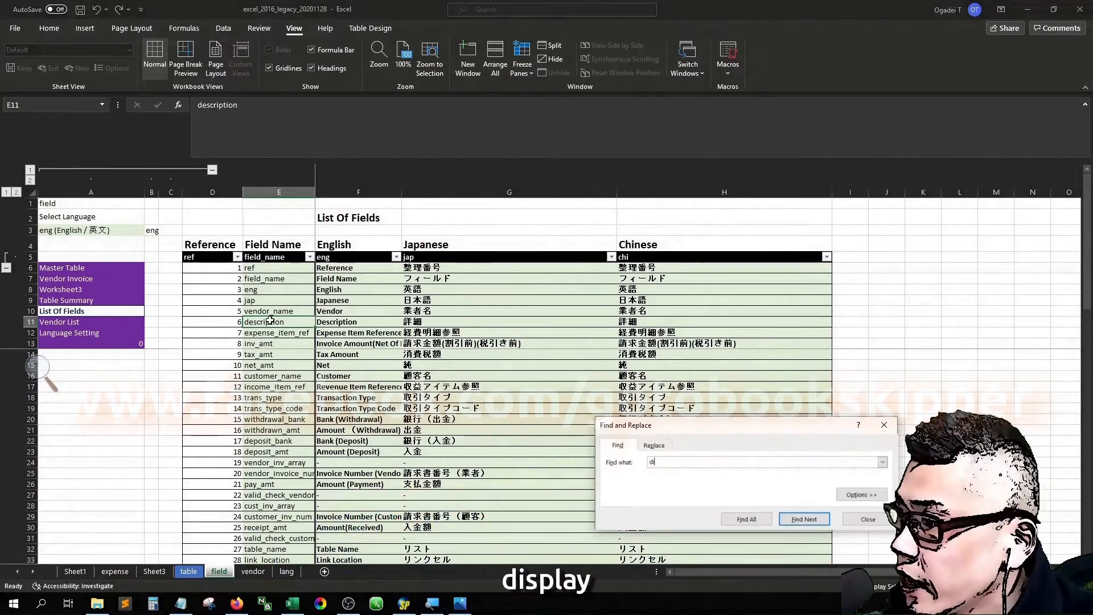
{"action": "type", "text": "splay"}
{"action": "key", "text": "Return"}
{"action": "key", "text": "Escape"}
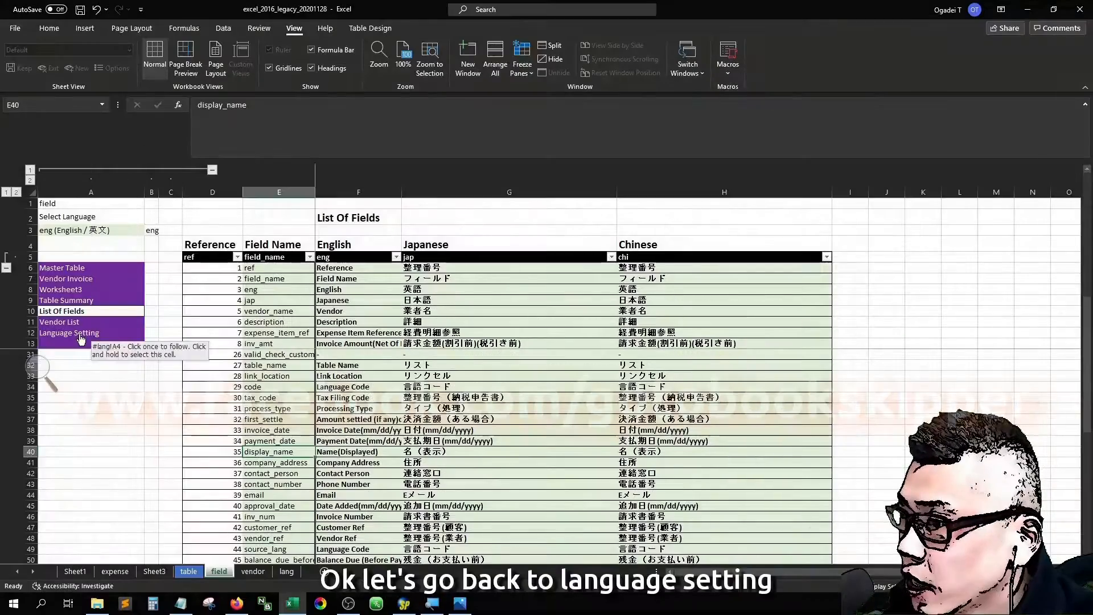
- Return to the Language Setting sheet and rename the new column's header as display_name
{"action": "left_click", "coordinate": [80, 337]}
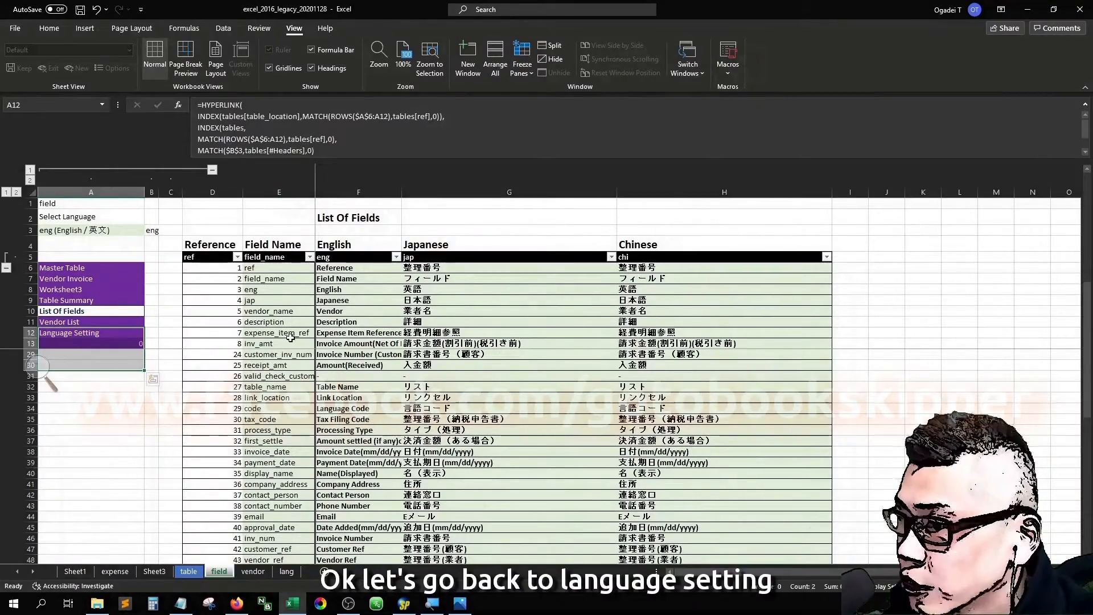
{"action": "left_click", "coordinate": [80, 337]}
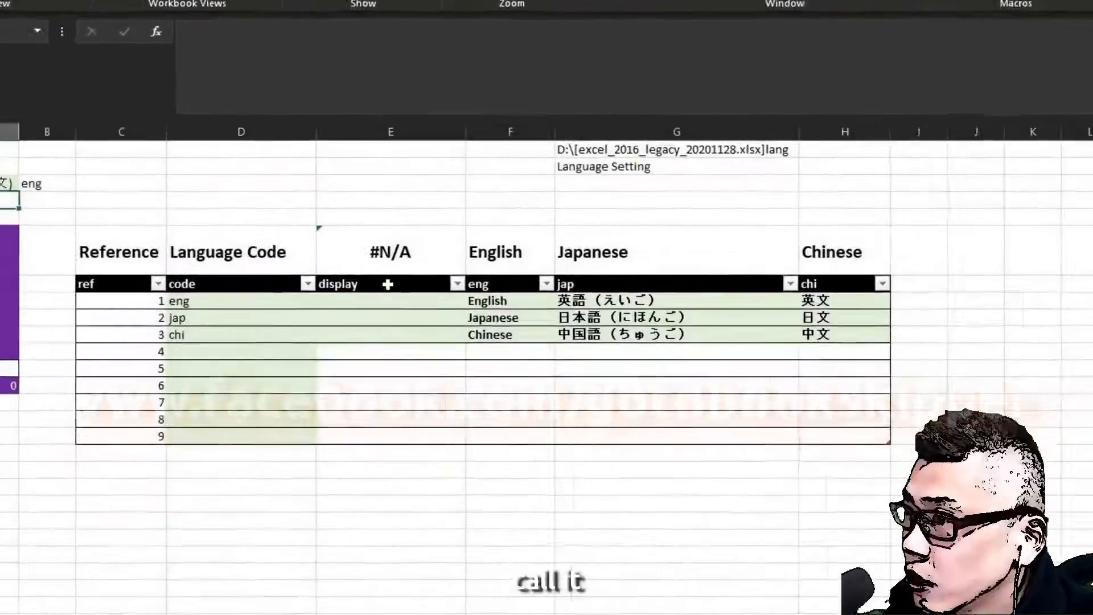
{"action": "left_click", "coordinate": [342, 271]}
{"action": "type", "text": "disp"}
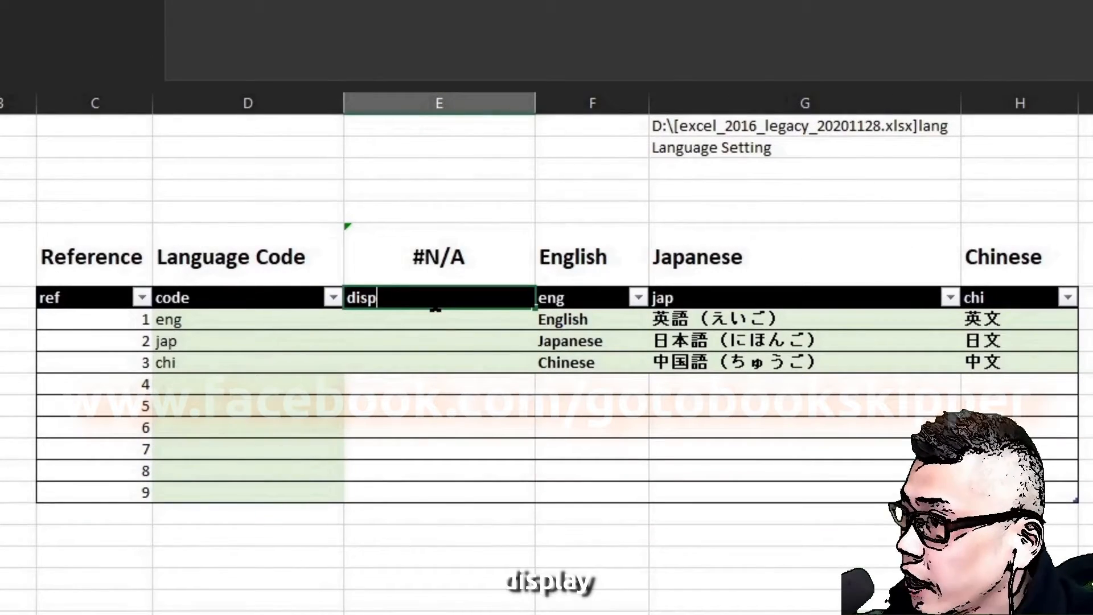
{"action": "type", "text": "lay"}
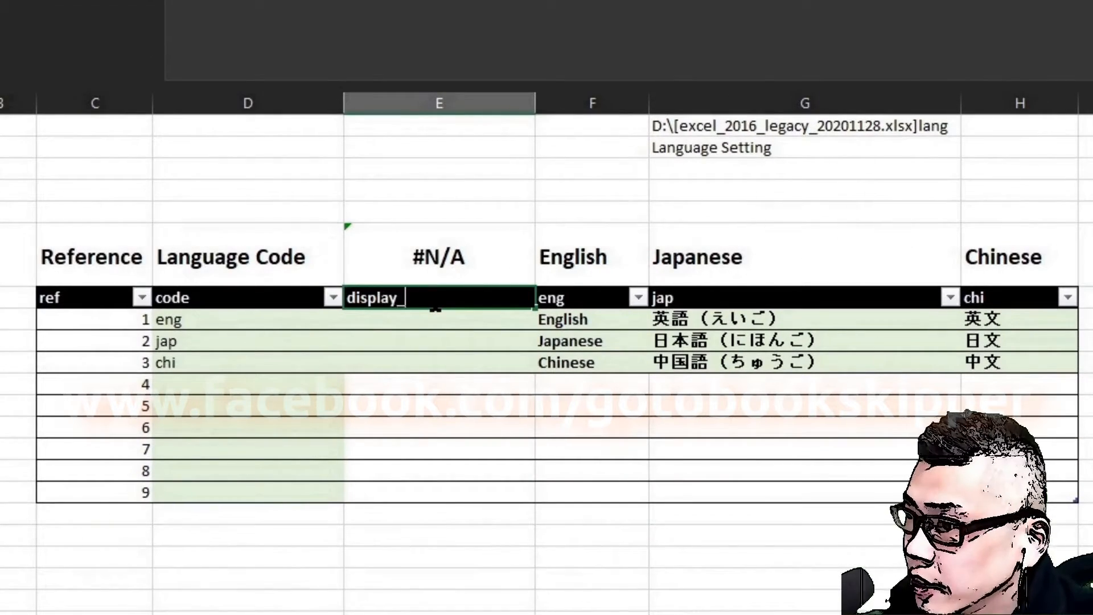
{"action": "type", "text": "_name"}
{"action": "key", "text": "Up"}
{"action": "key", "text": "Up"}
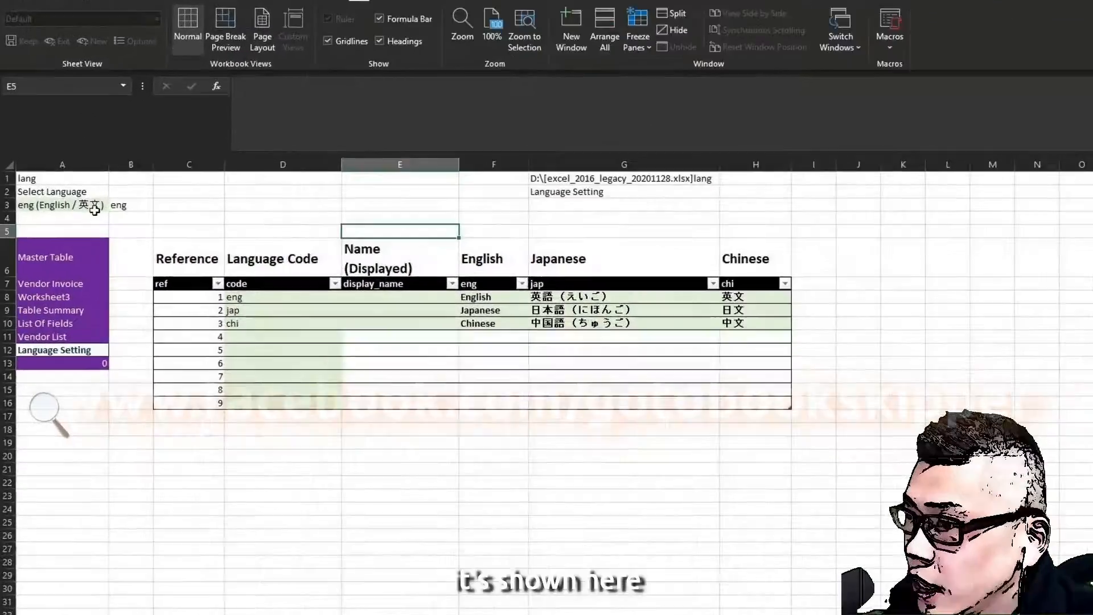
- Test the headings by switching the selected language to chi (Chinese / 中文) and back to eng (English / 英文)
{"action": "left_click", "coordinate": [94, 209]}
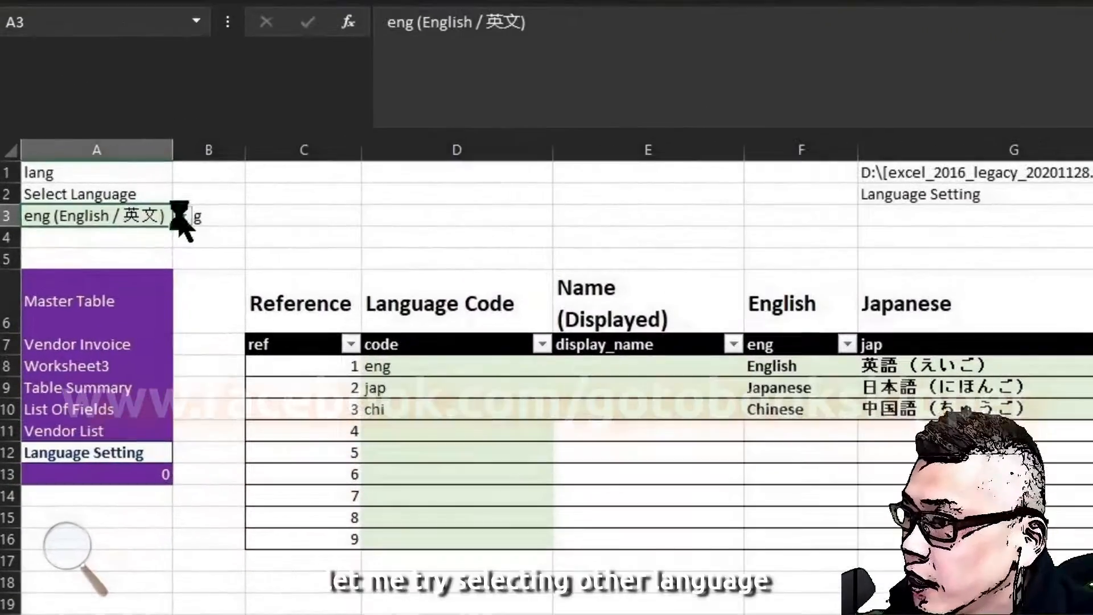
{"action": "left_click", "coordinate": [113, 205]}
{"action": "key", "text": "Down"}
{"action": "key", "text": "Return"}
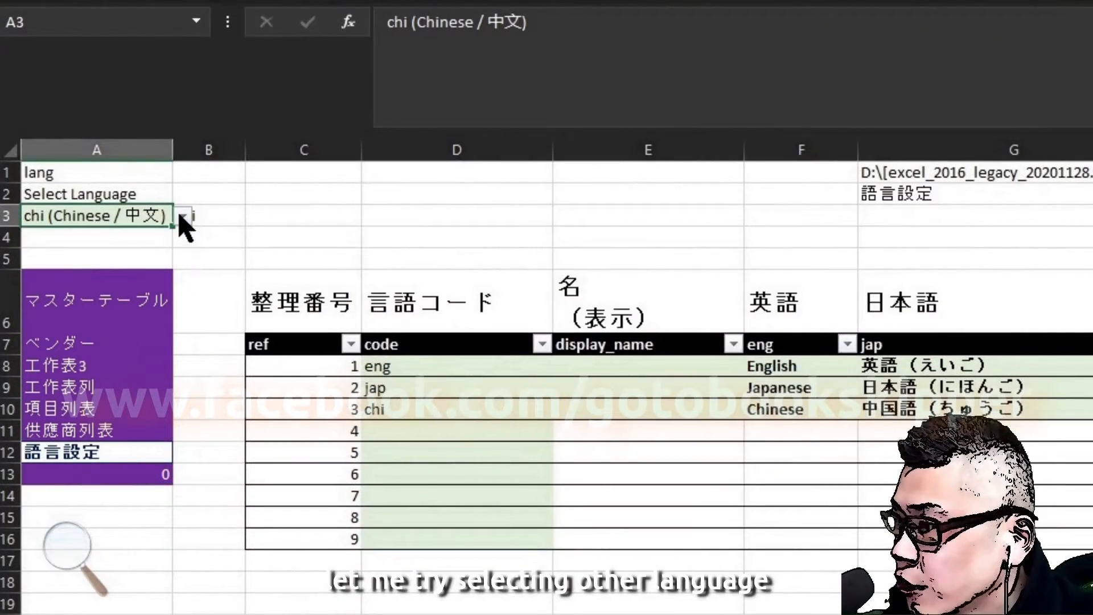
{"action": "left_click", "coordinate": [183, 216]}
{"action": "key", "text": "Up"}
{"action": "key", "text": "Return"}
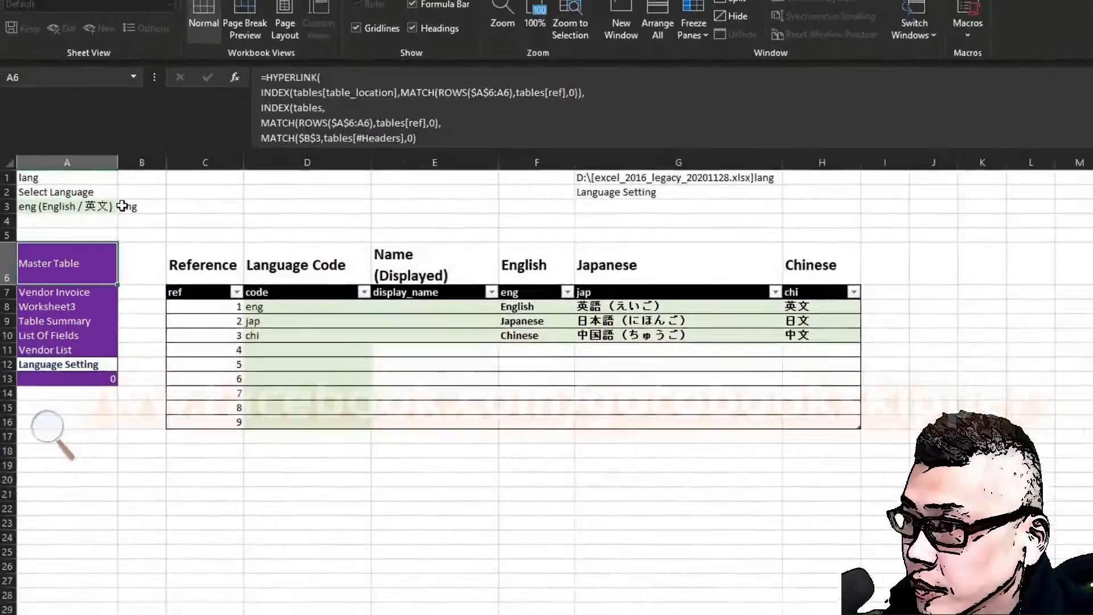
- Change the range of the table's =$D8<>"" conditional formatting rule to =$F$8:$H$16, leaving out the display_name column
{"action": "key", "text": "Down"}
{"action": "key", "text": "Down"}
{"action": "key", "text": "Right"}
{"action": "key", "text": "Right"}
{"action": "key", "text": "Right"}
{"action": "key", "text": "Right"}
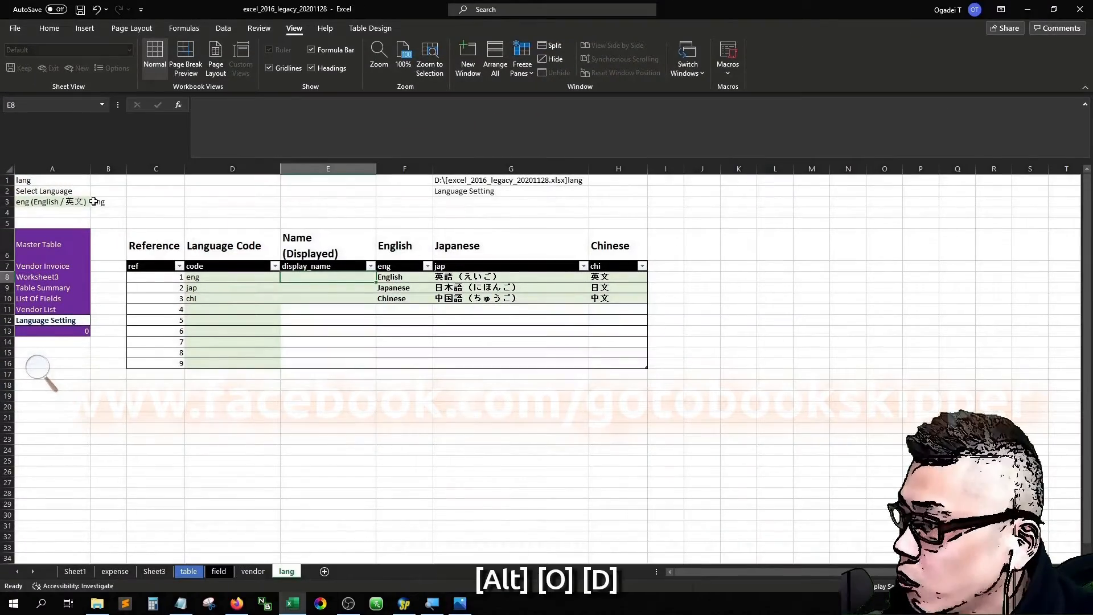
{"action": "key", "text": "alt+o"}
{"action": "key", "text": "d"}
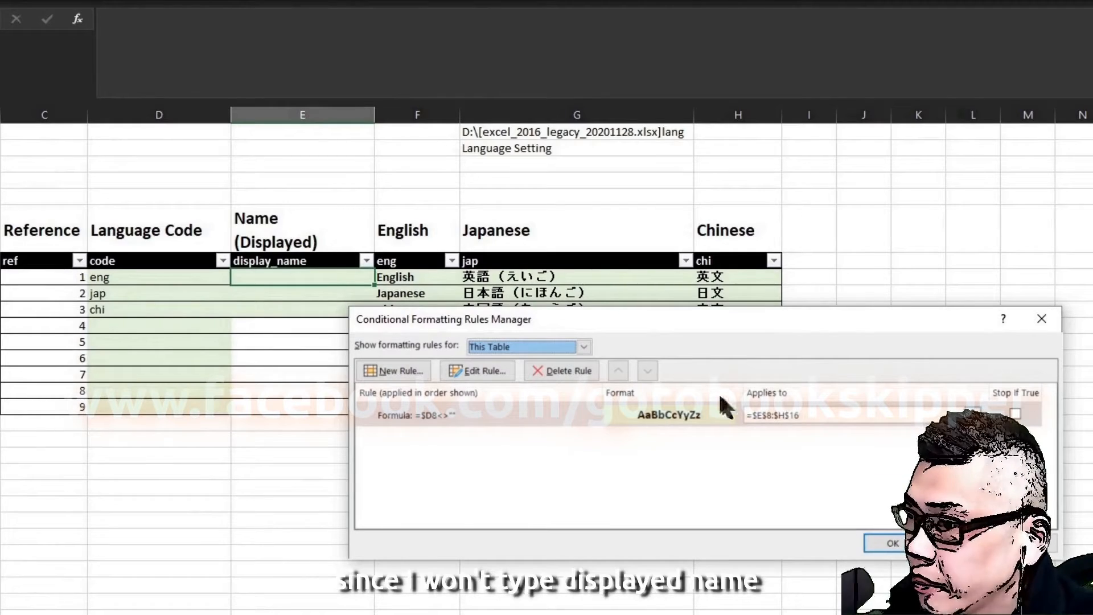
{"action": "left_click", "coordinate": [817, 415]}
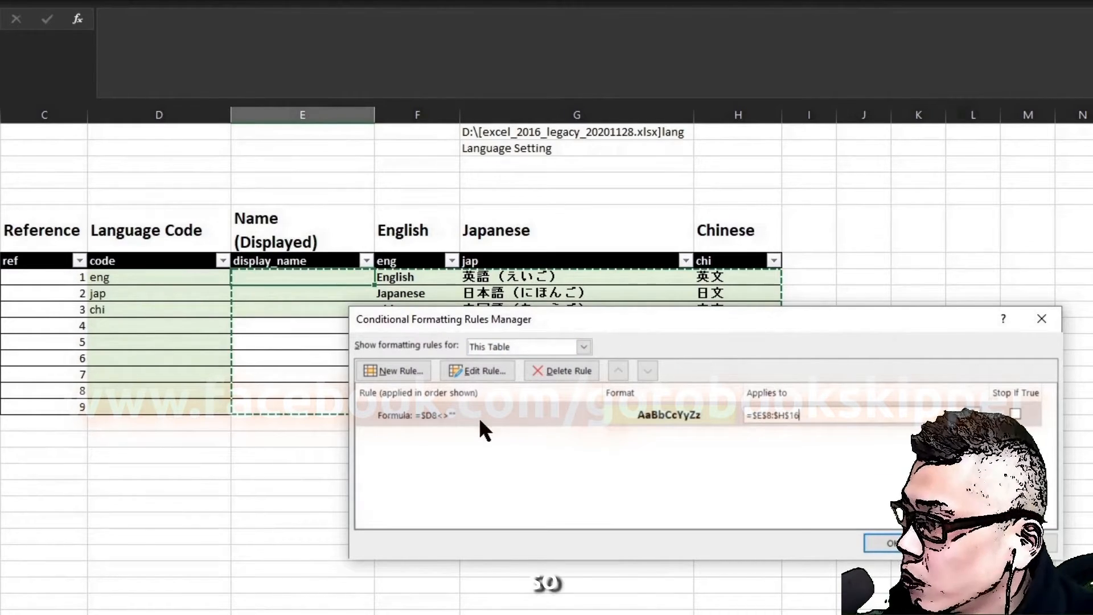
{"action": "left_click", "coordinate": [419, 260]}
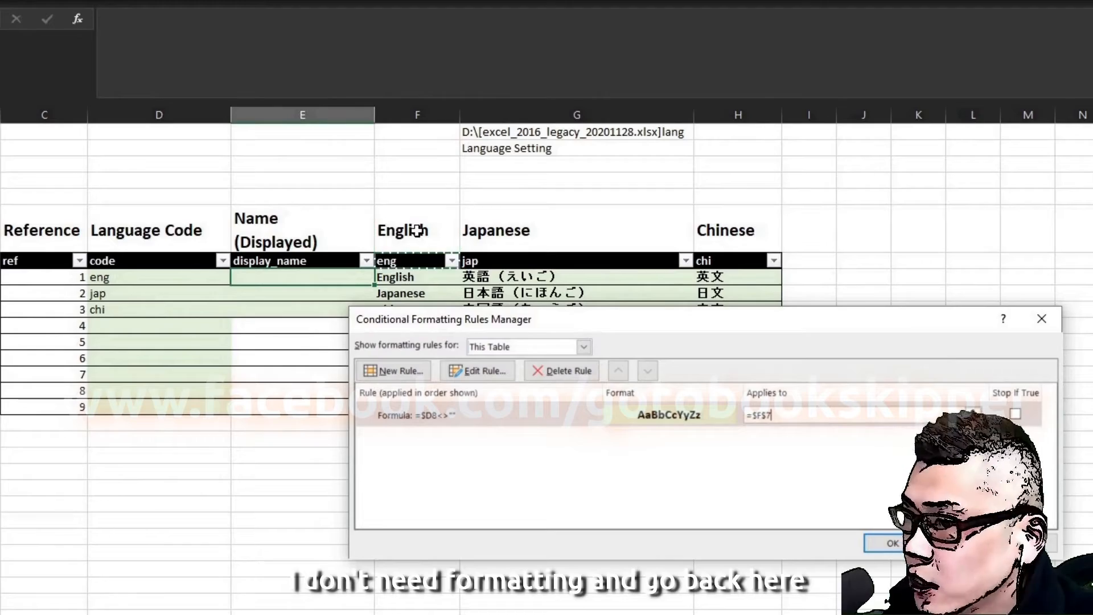
{"action": "key", "text": "Down"}
{"action": "key", "text": "ctrl+shift+Right"}
{"action": "key", "text": "ctrl+shift+Down"}
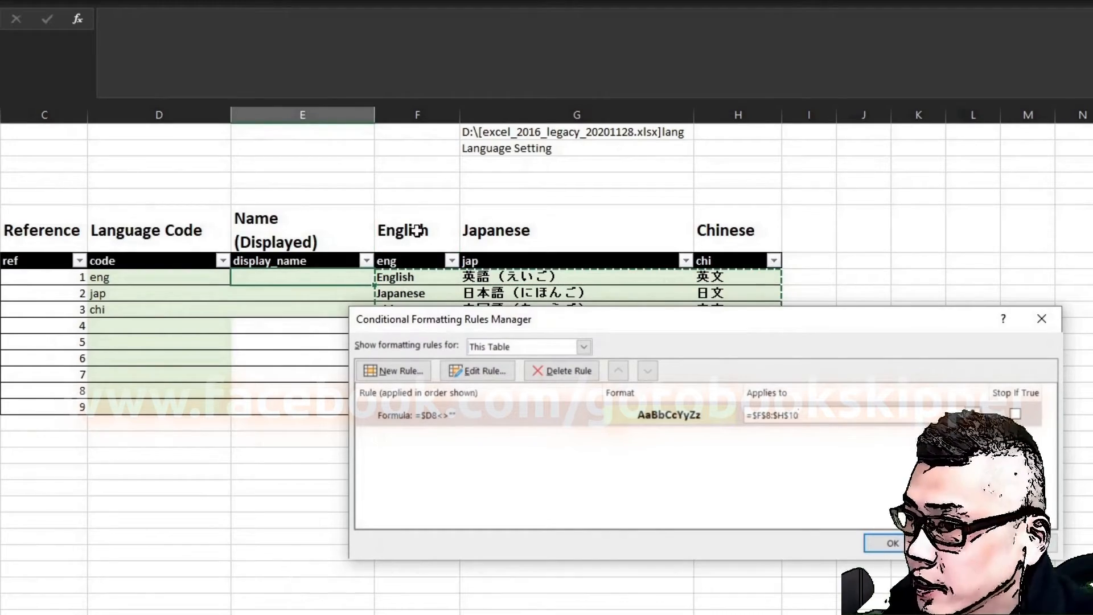
{"action": "key", "text": "ctrl+shift+Down"}
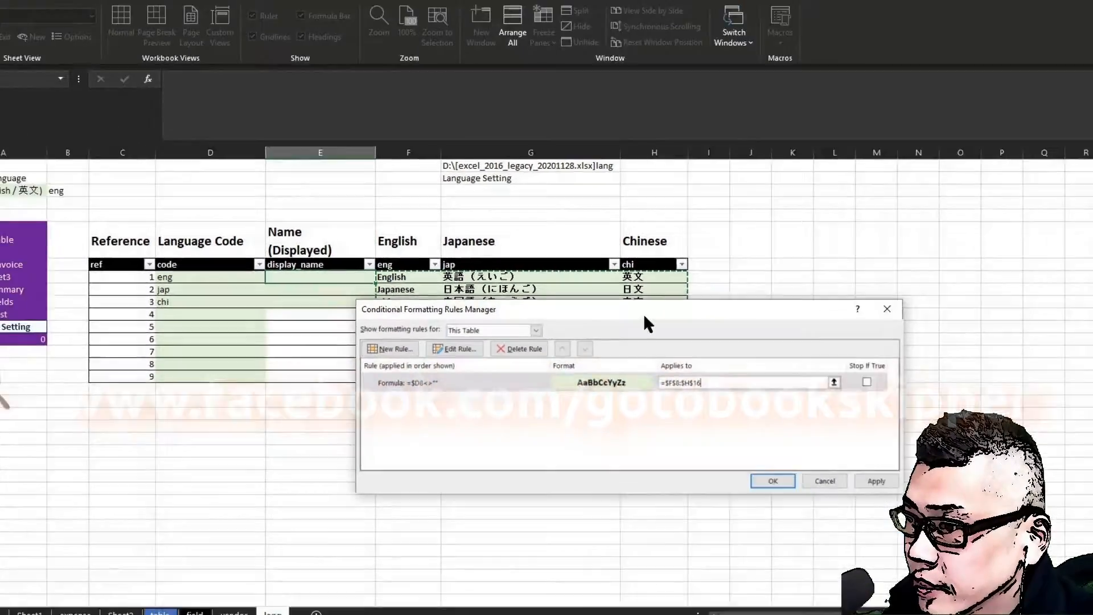
{"action": "left_click_drag", "start_coordinate": [645, 316], "coordinate": [718, 265]}
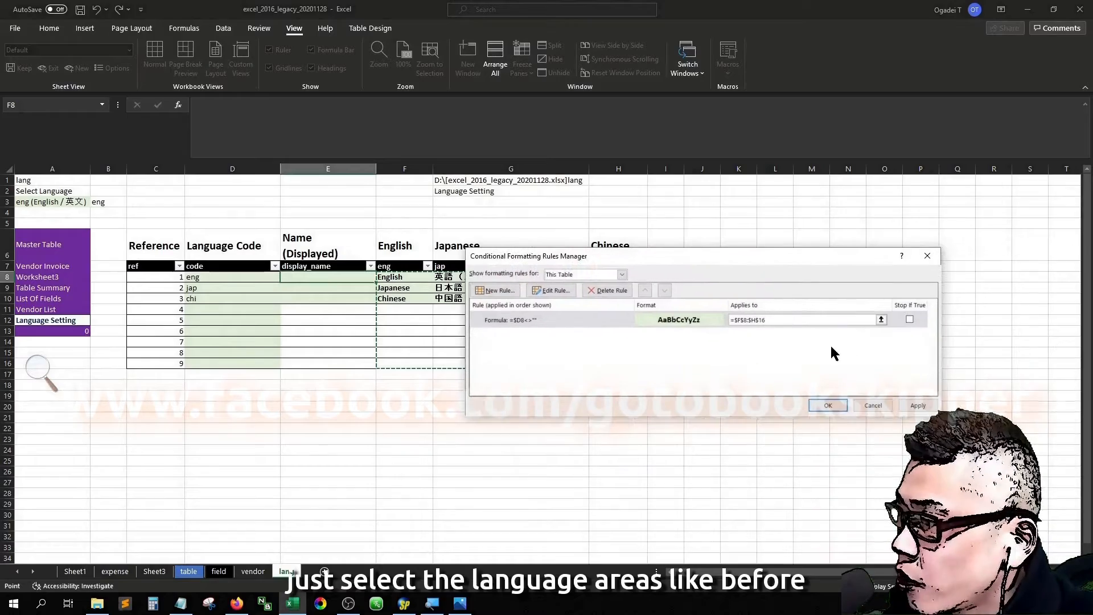
{"action": "left_click", "coordinate": [914, 406]}
{"action": "left_click", "coordinate": [829, 405]}
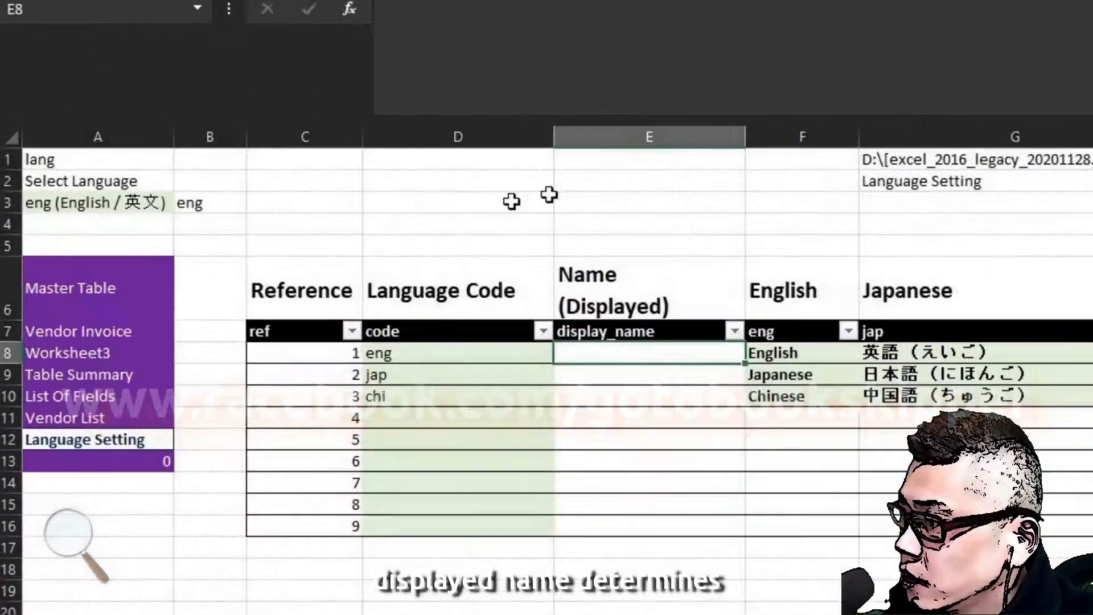
- Examine the existing language choices in cell A3 for their display format
{"action": "left_click", "coordinate": [83, 202]}
{"action": "left_click", "coordinate": [184, 204]}
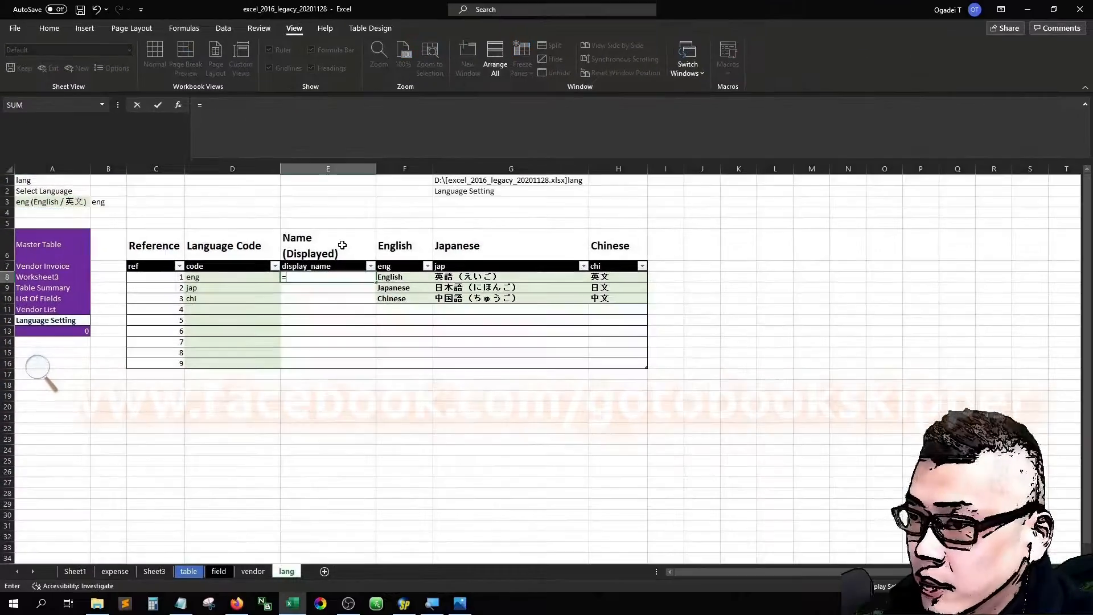
{"action": "type", "text": "=index"}
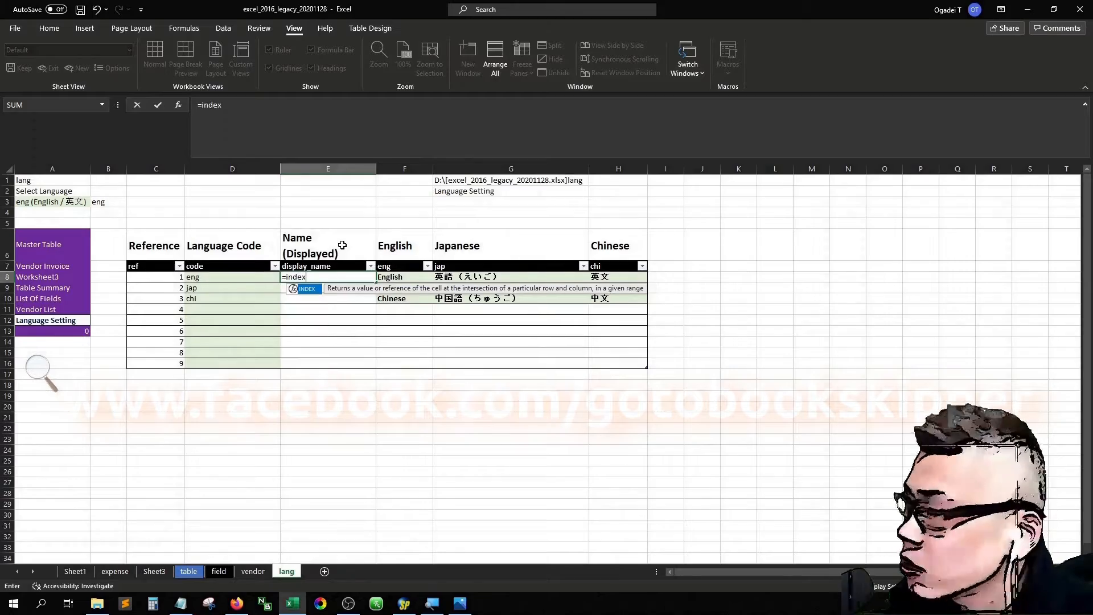
{"action": "key", "text": "BackSpace"}
{"action": "key", "text": "BackSpace"}
{"action": "key", "text": "BackSpace"}
{"action": "key", "text": "BackSpace"}
{"action": "key", "text": "BackSpace"}
{"action": "type", "text": "if("}
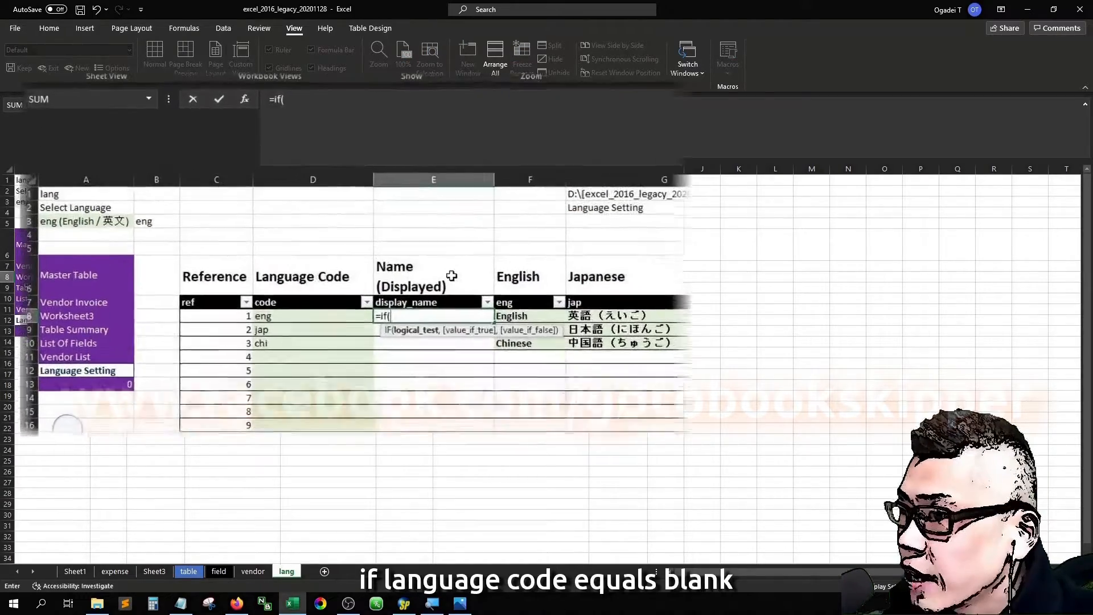
{"action": "key", "text": "Left"}
{"action": "type", "text": "<>"}
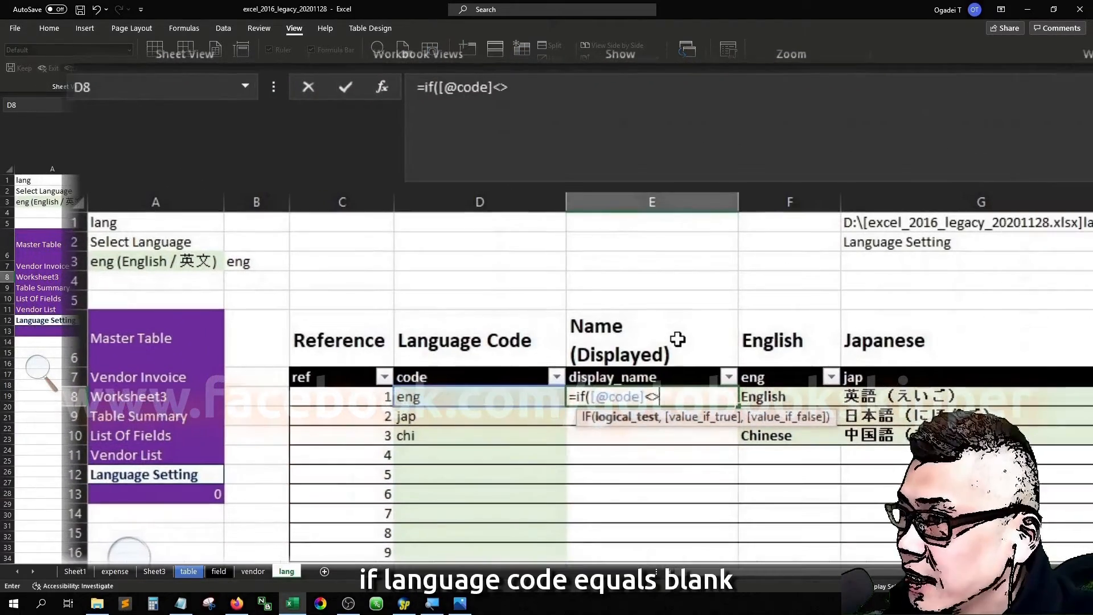
{"action": "key", "text": "BackSpace"}
{"action": "key", "text": "BackSpace"}
{"action": "type", "text": "="}
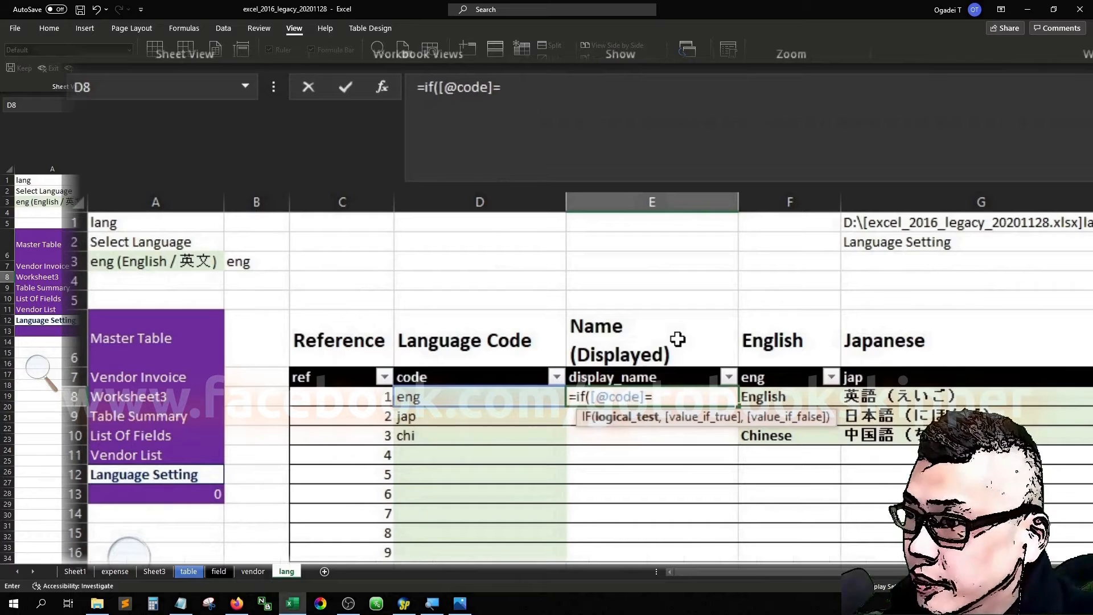
{"action": "type", "text": "\"\","}
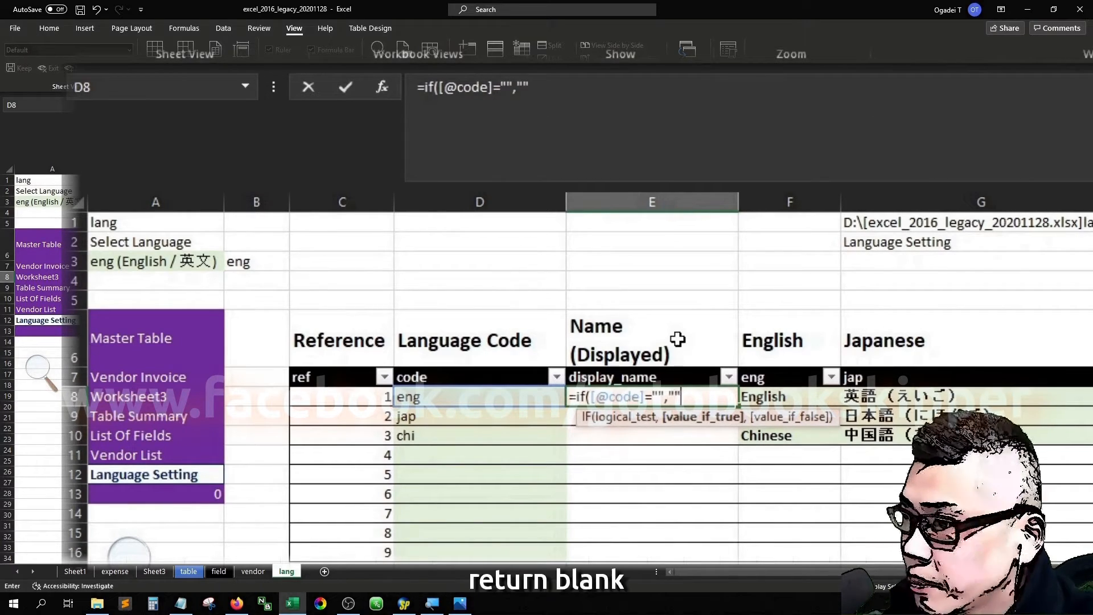
{"action": "type", "text": "\"\","}
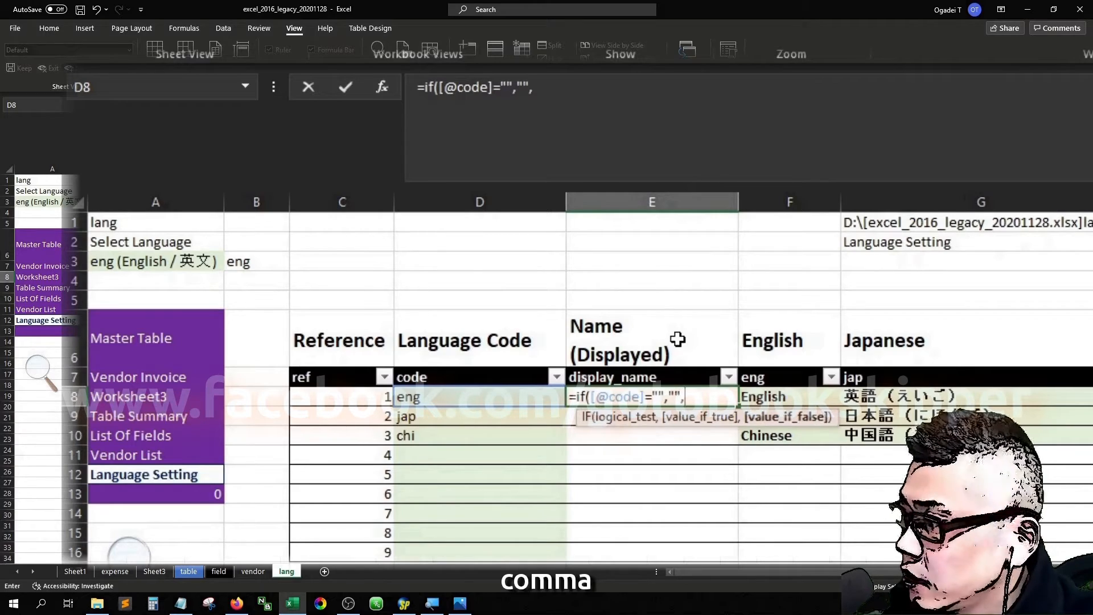
{"action": "key", "text": "alt+Return"}
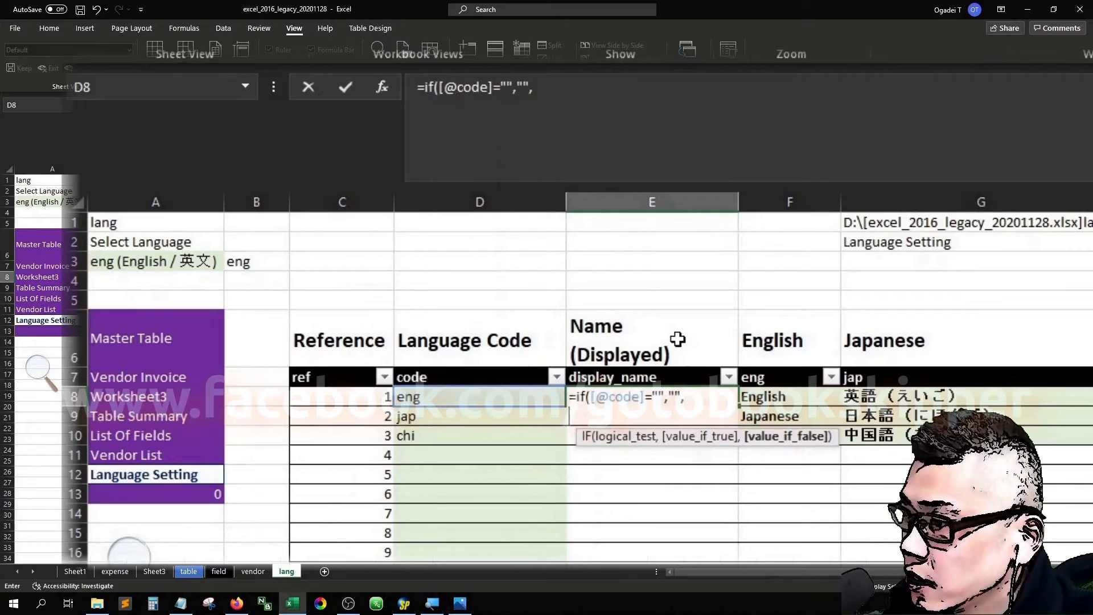
{"action": "type", "text": ")"}
{"action": "key", "text": "Return"}
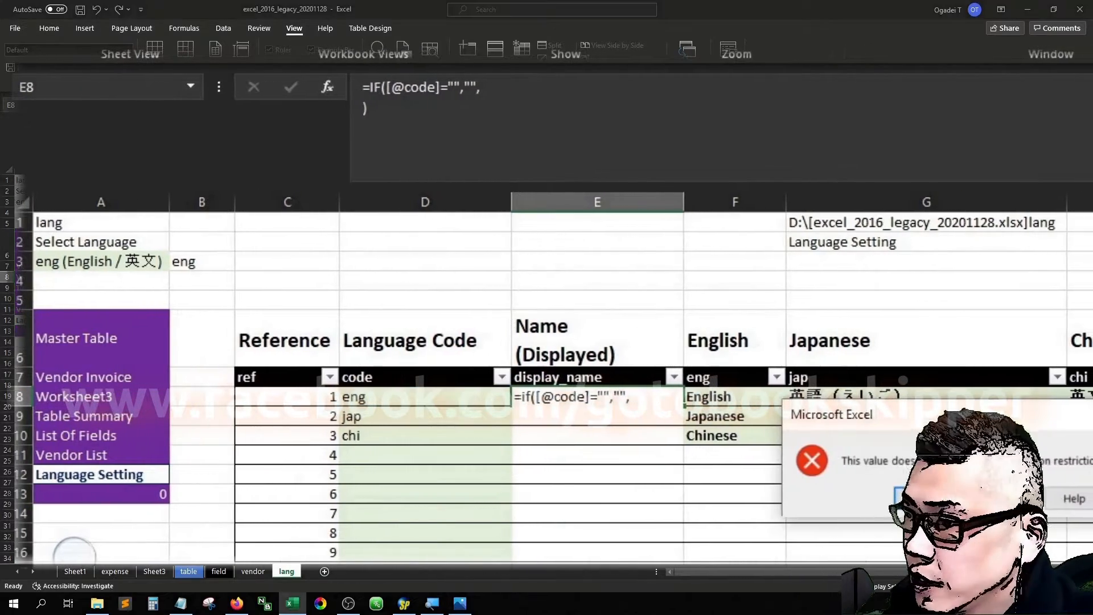
{"action": "key", "text": "Return"}
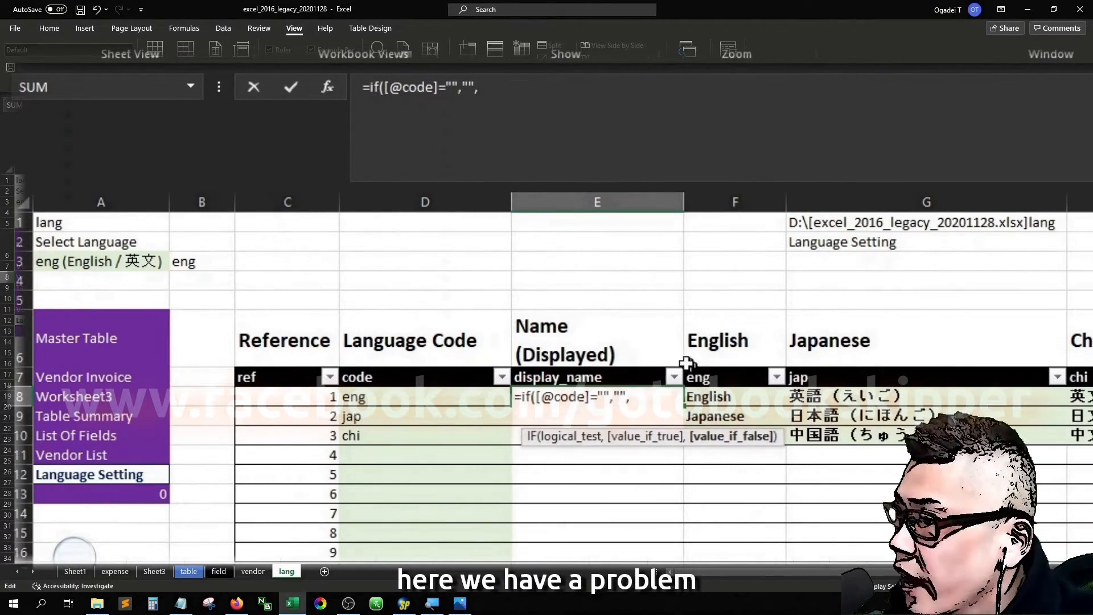
{"action": "left_click", "coordinate": [452, 401]}
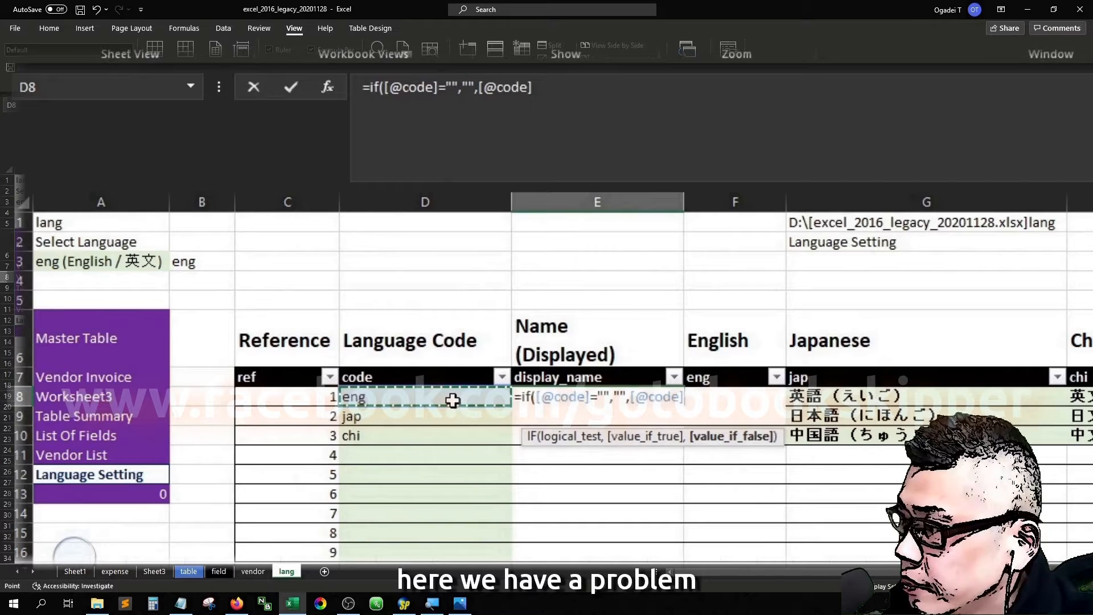
{"action": "left_click", "coordinate": [635, 397]}
{"action": "key", "text": "alt+Return"}
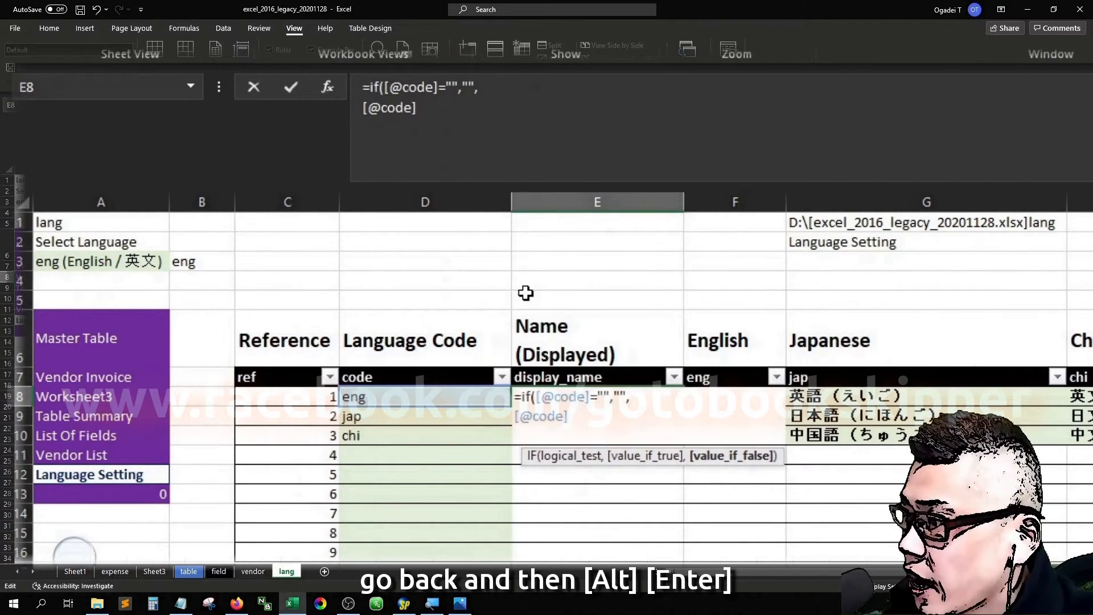
{"action": "key", "text": "End"}
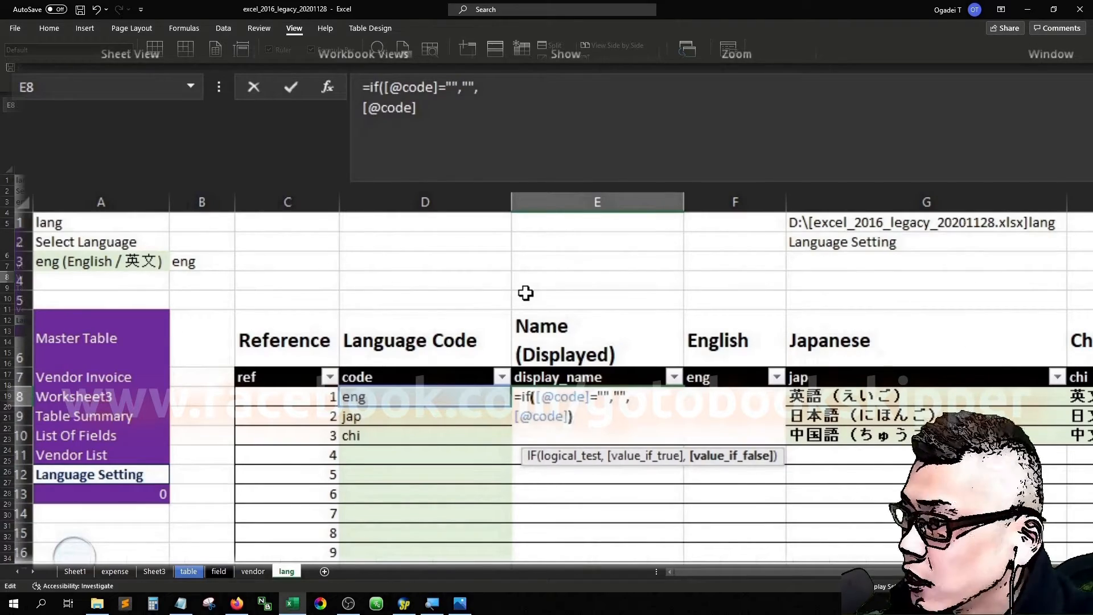
{"action": "type", "text": ")"}
{"action": "key", "text": "Return"}
- Examine the display_name column's results in the rows below E8, including those without a language code
{"action": "key", "text": "Down"}
{"action": "key", "text": "Down"}
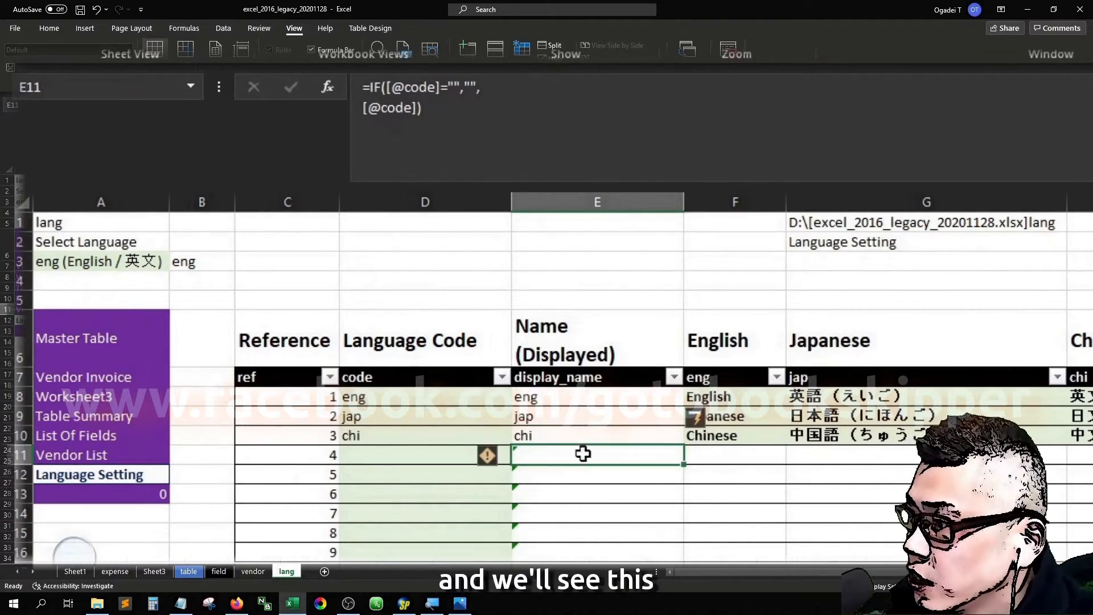
{"action": "key", "text": "Down"}
{"action": "key", "text": "Down"}
{"action": "key", "text": "Down"}
{"action": "key", "text": "Down"}
{"action": "key", "text": "Up"}
{"action": "key", "text": "Up"}
{"action": "key", "text": "Up"}
{"action": "key", "text": "Up"}
{"action": "key", "text": "Up"}
{"action": "key", "text": "Up"}
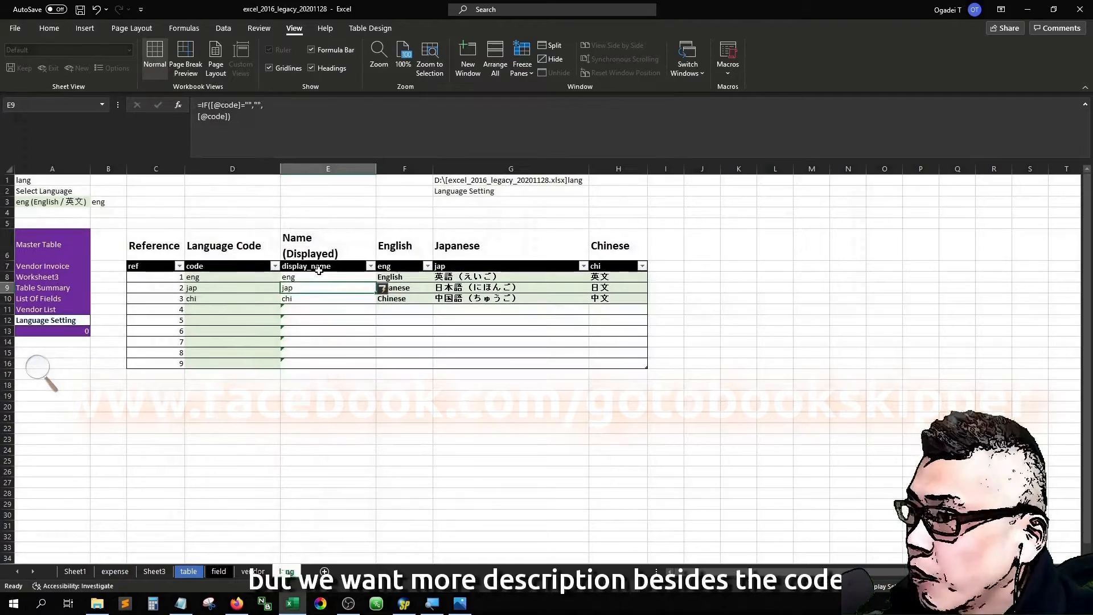
{"action": "left_click", "coordinate": [321, 274]}
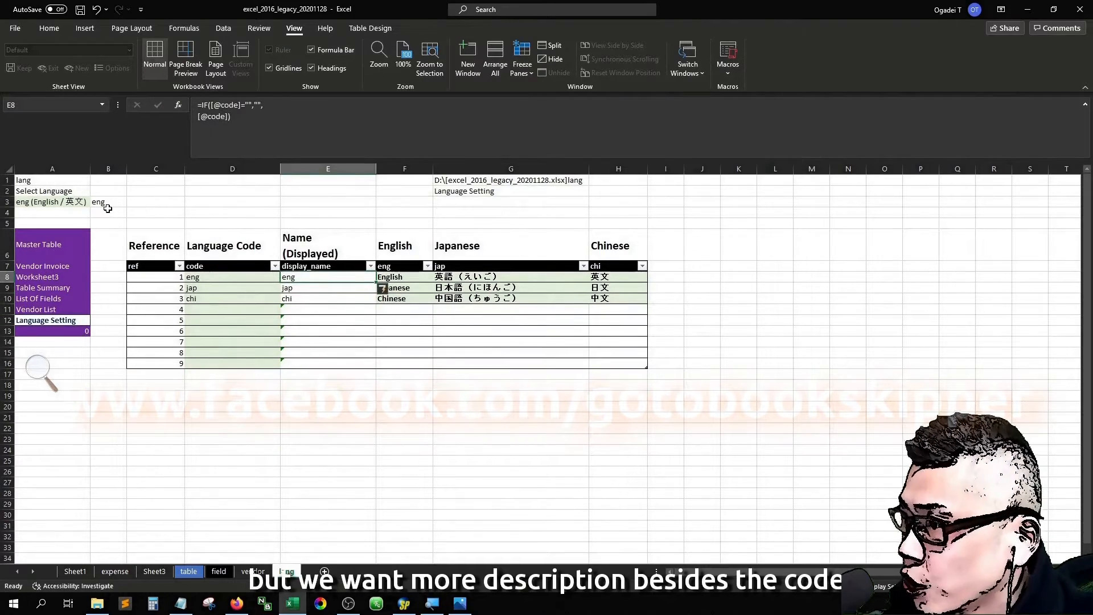
{"action": "key", "text": "F2"}
{"action": "key", "text": "BackSpace"}
{"action": "type", "text": "& select"}
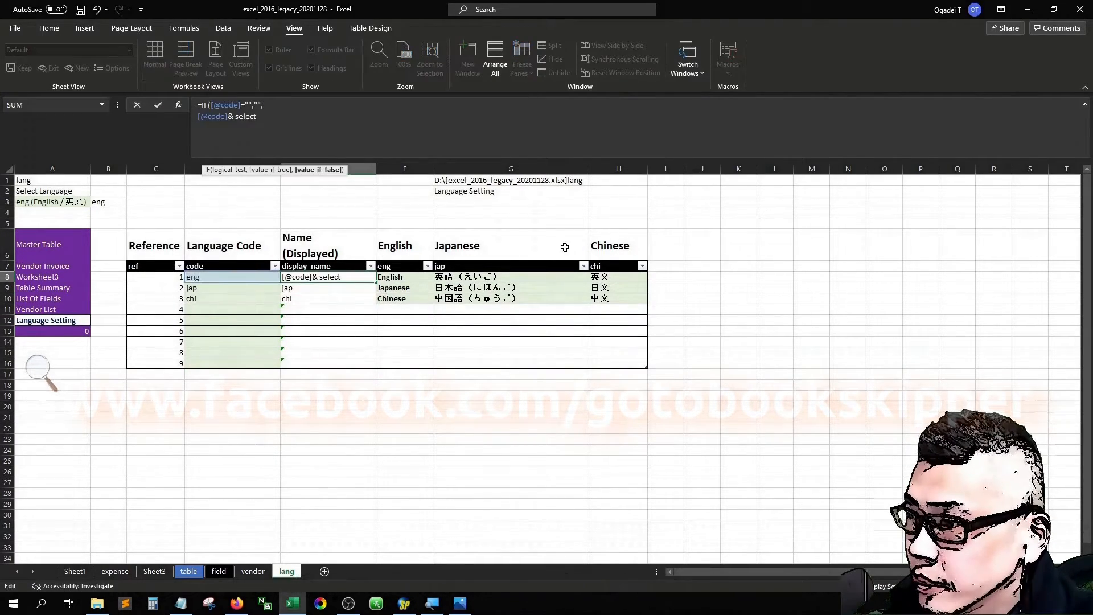
{"action": "key", "text": "Escape"}
- Start drafting an INDEX formula in the empty cell J8, beside the table
{"action": "key", "text": "Right"}
{"action": "key", "text": "Right"}
{"action": "key", "text": "Right"}
{"action": "key", "text": "Right"}
{"action": "key", "text": "Right"}
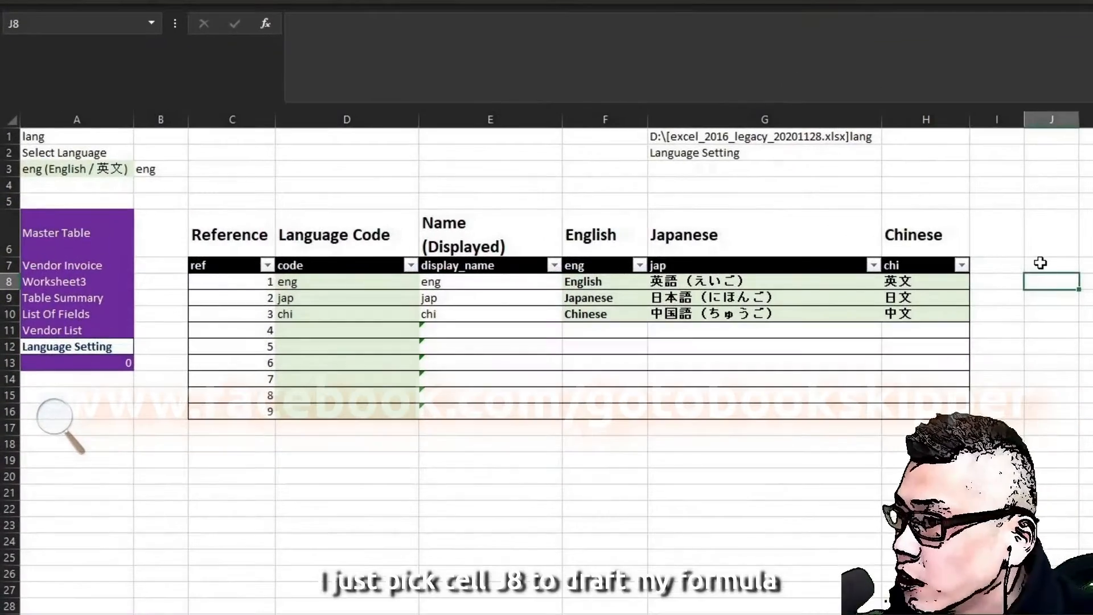
{"action": "type", "text": "="}
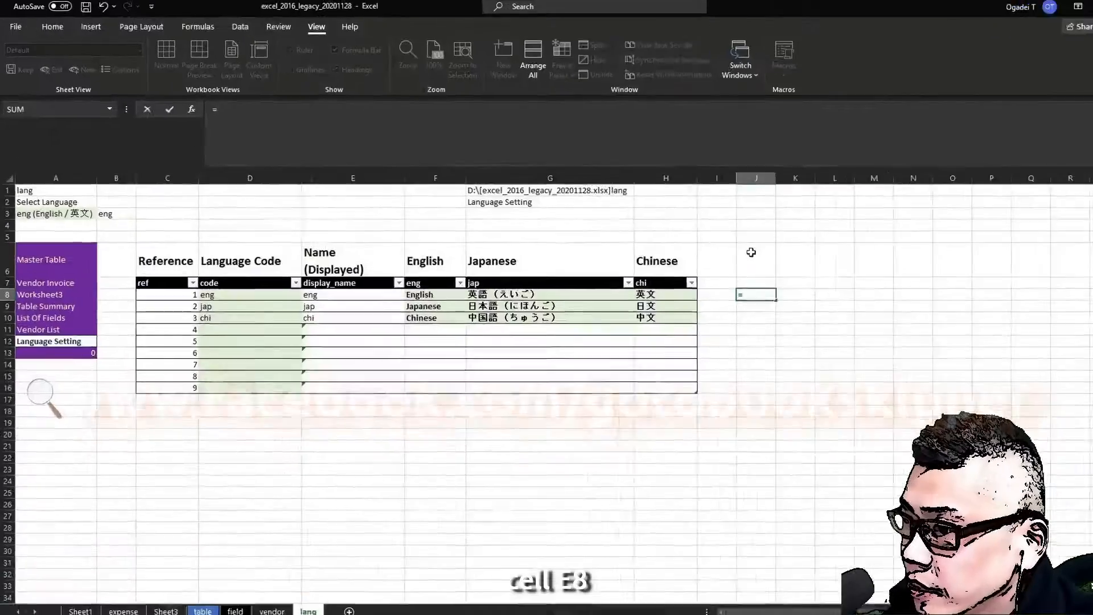
{"action": "type", "text": "index("}
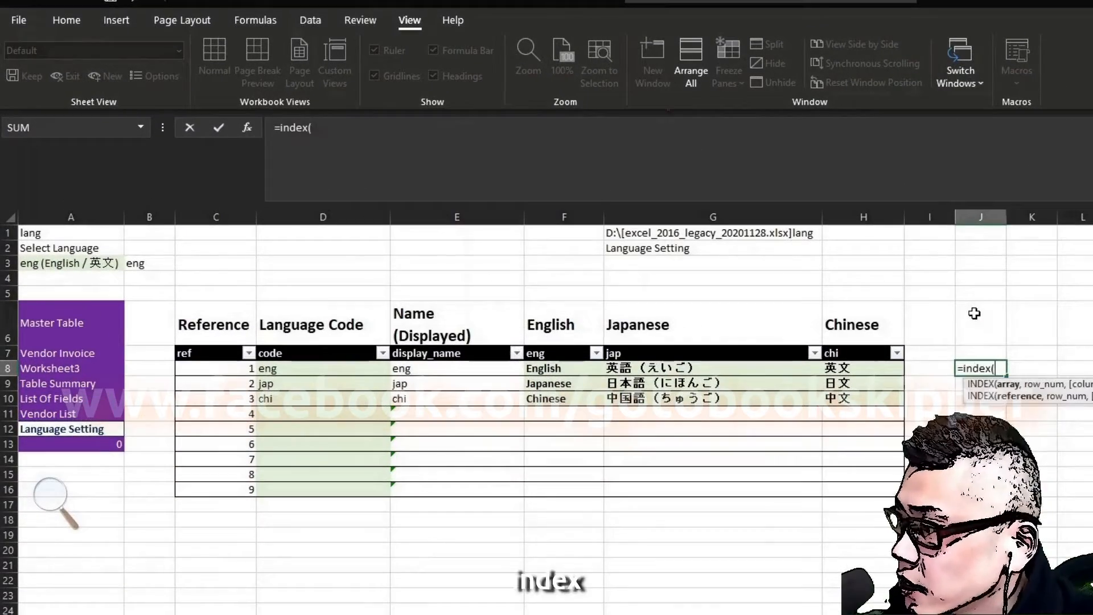
- Set the INDEX array to all of Table6, covering the data range C8:H16 from ref to chi
{"action": "left_click", "coordinate": [364, 293]}
{"action": "key", "text": "Down"}
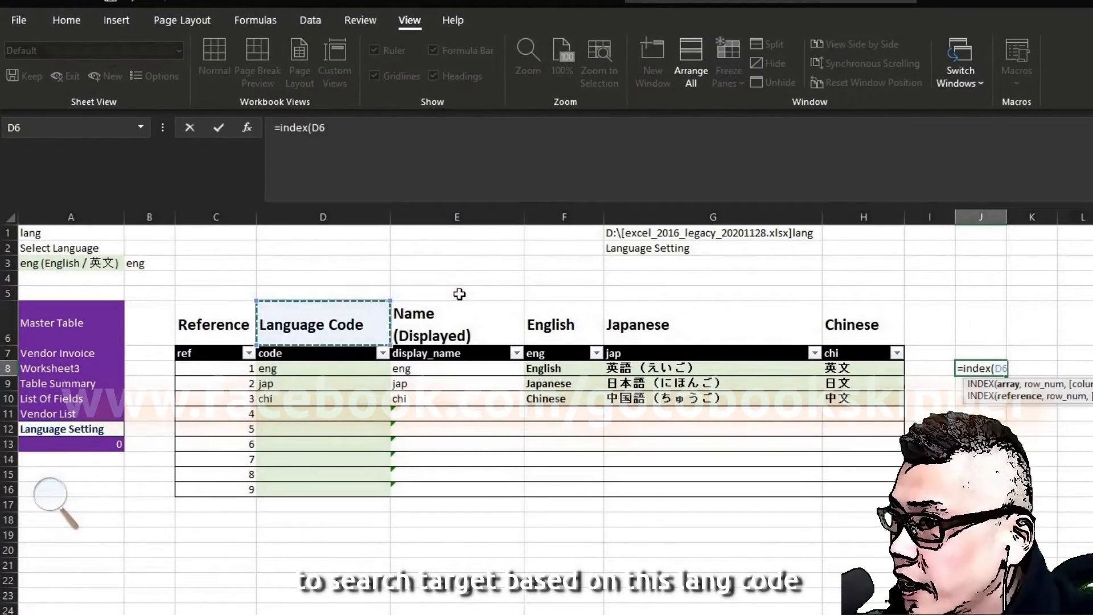
{"action": "key", "text": "Left"}
{"action": "key", "text": "Left"}
{"action": "key", "text": "Up"}
{"action": "key", "text": "Up"}
{"action": "key", "text": "Up"}
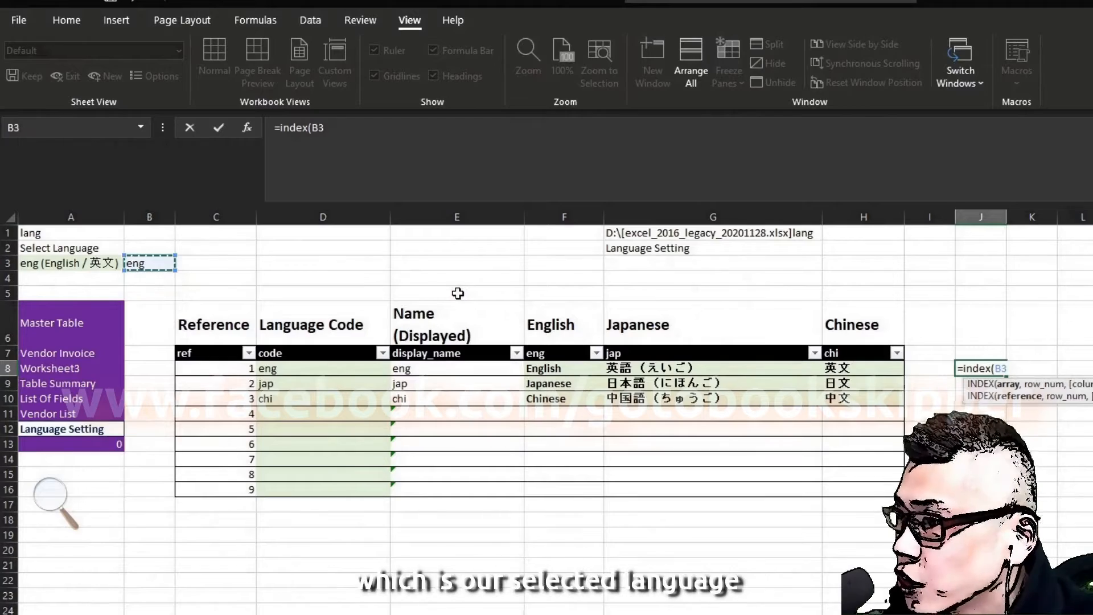
{"action": "key", "text": "Down"}
{"action": "key", "text": "Down"}
{"action": "key", "text": "Down"}
{"action": "key", "text": "Down"}
{"action": "key", "text": "Down"}
{"action": "key", "text": "Right"}
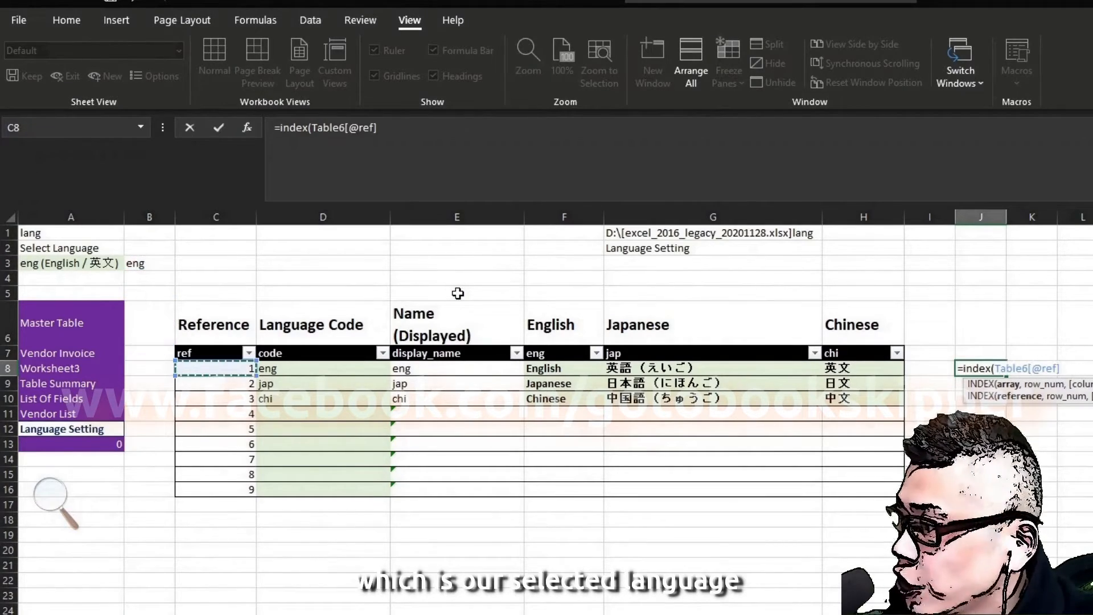
{"action": "key", "text": "shift+Right"}
{"action": "key", "text": "shift+Right"}
{"action": "key", "text": "shift+Right"}
{"action": "key", "text": "shift+Right"}
{"action": "key", "text": "shift+Right"}
{"action": "key", "text": "shift+Right"}
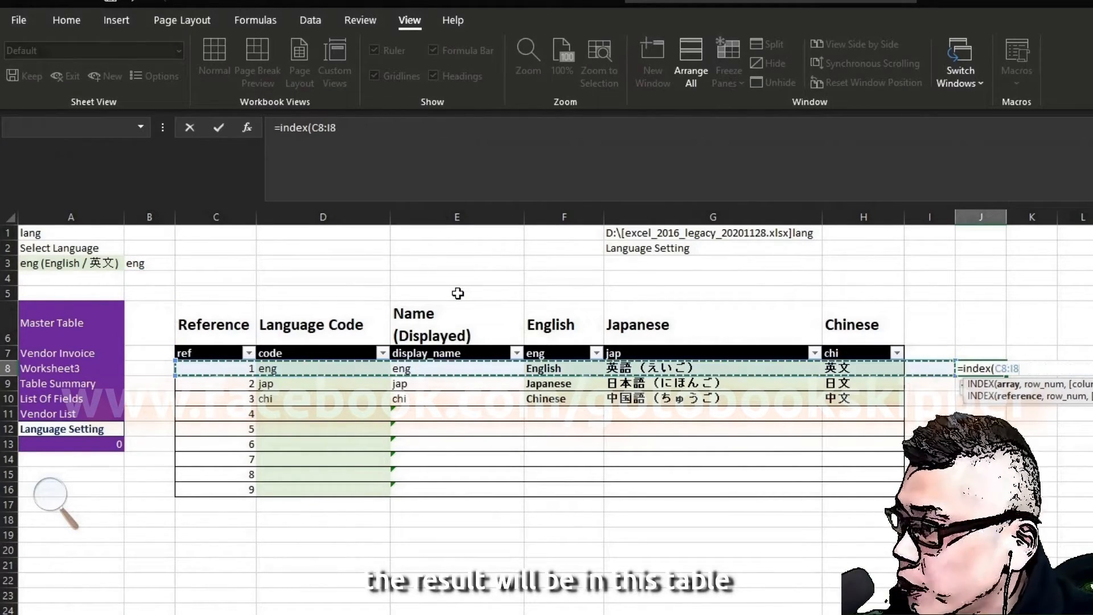
{"action": "key", "text": "shift+Left"}
{"action": "key", "text": "shift+Down"}
{"action": "key", "text": "shift+Down"}
{"action": "key", "text": "shift+Down"}
{"action": "key", "text": "shift+Down"}
{"action": "key", "text": "shift+Down"}
{"action": "key", "text": "shift+Down"}
{"action": "key", "text": "shift+Down"}
{"action": "key", "text": "shift+Down"}
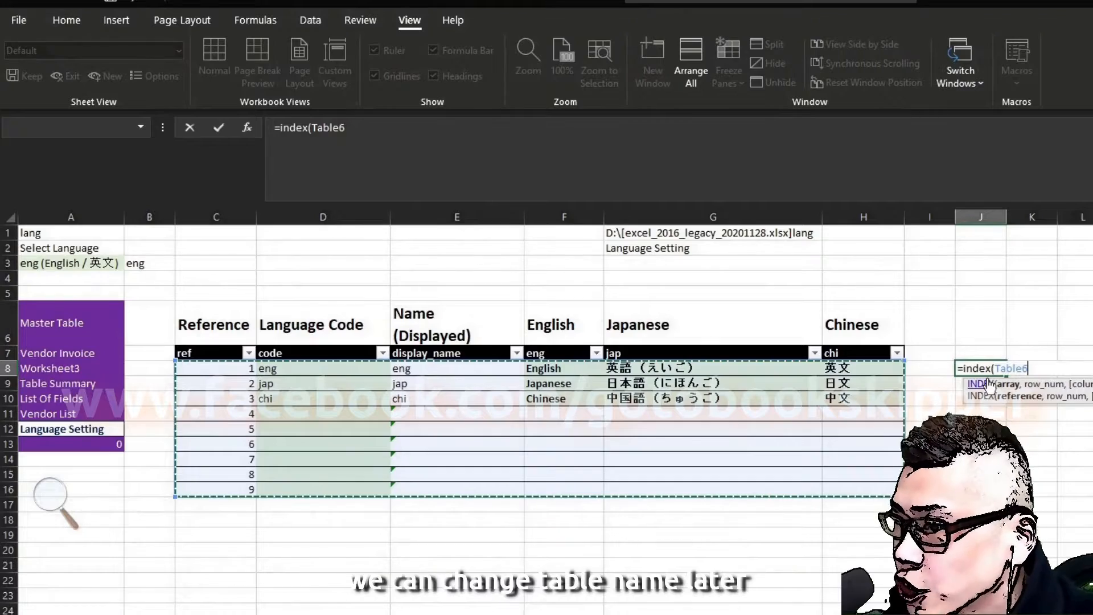
{"action": "type", "text": ","}
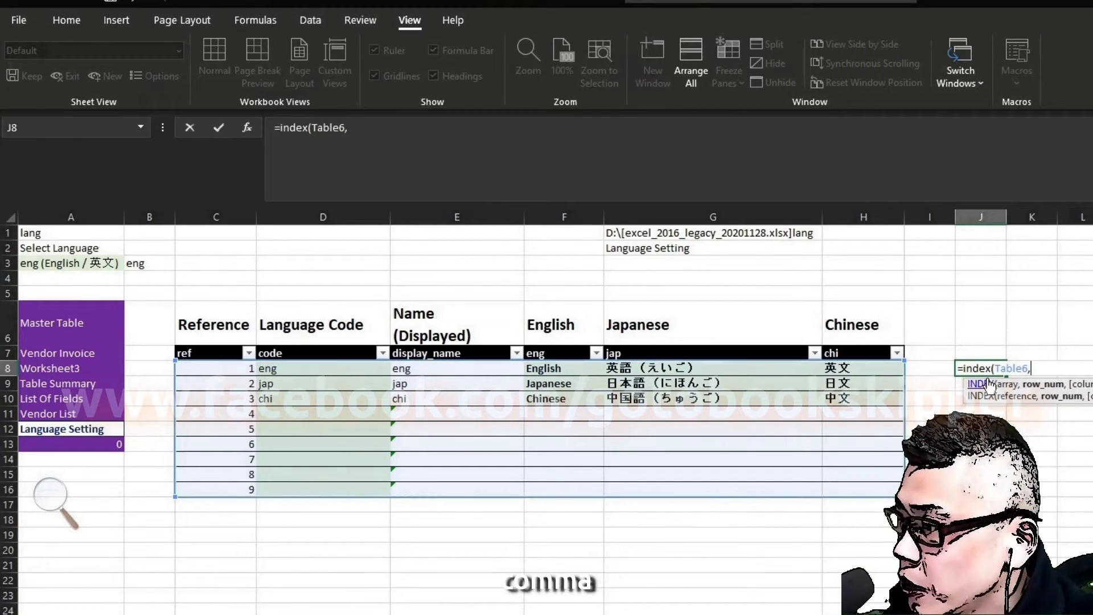
{"action": "key", "text": "alt+Return"}
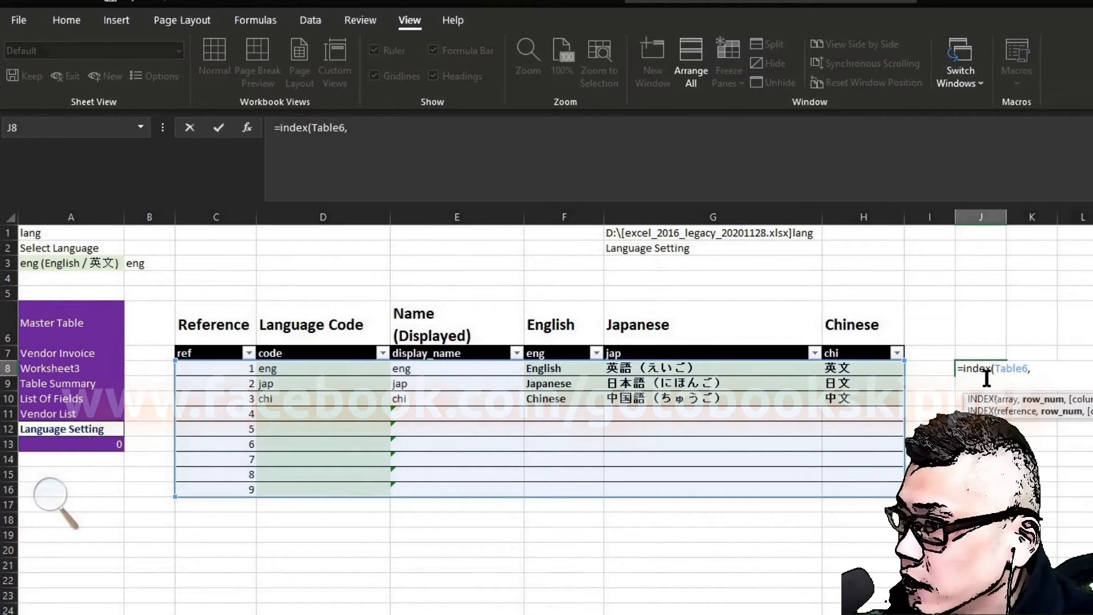
{"action": "type", "text": "match("}
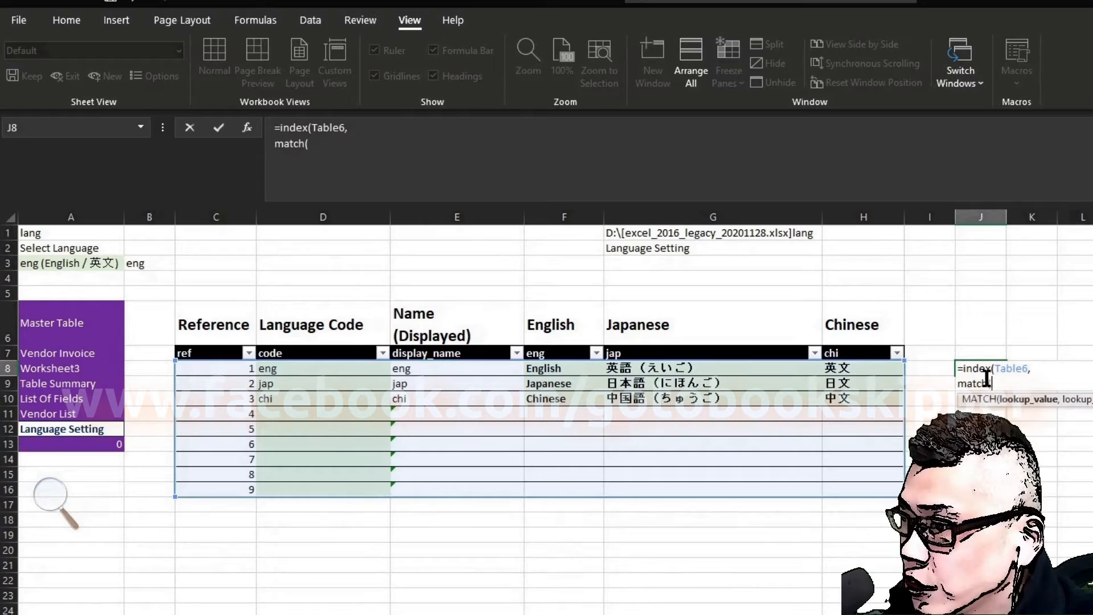
{"action": "left_click", "coordinate": [209, 368]}
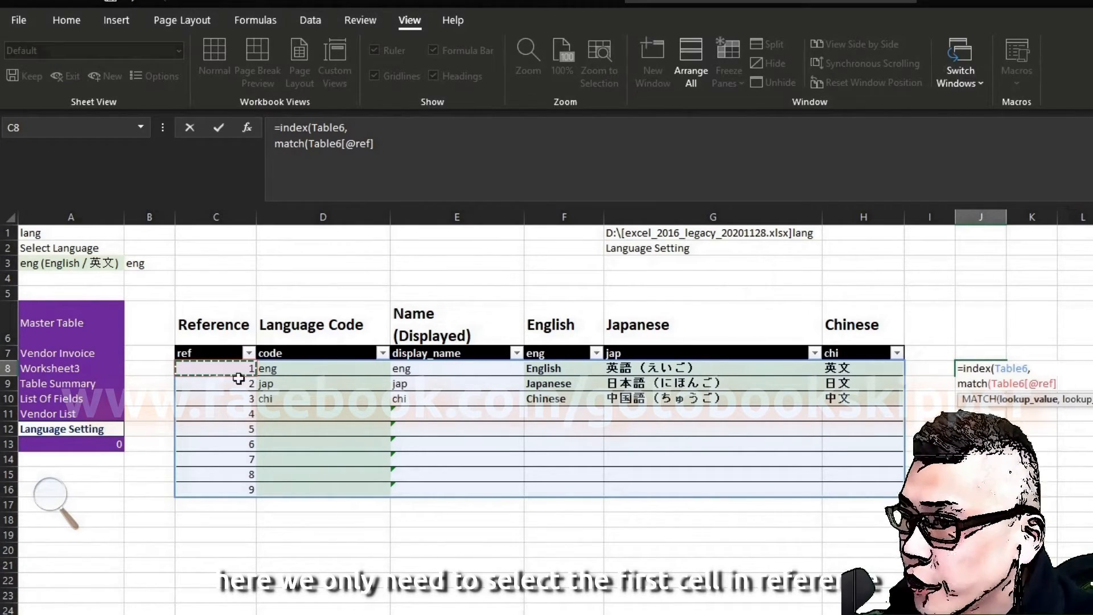
{"action": "type", "text": ","}
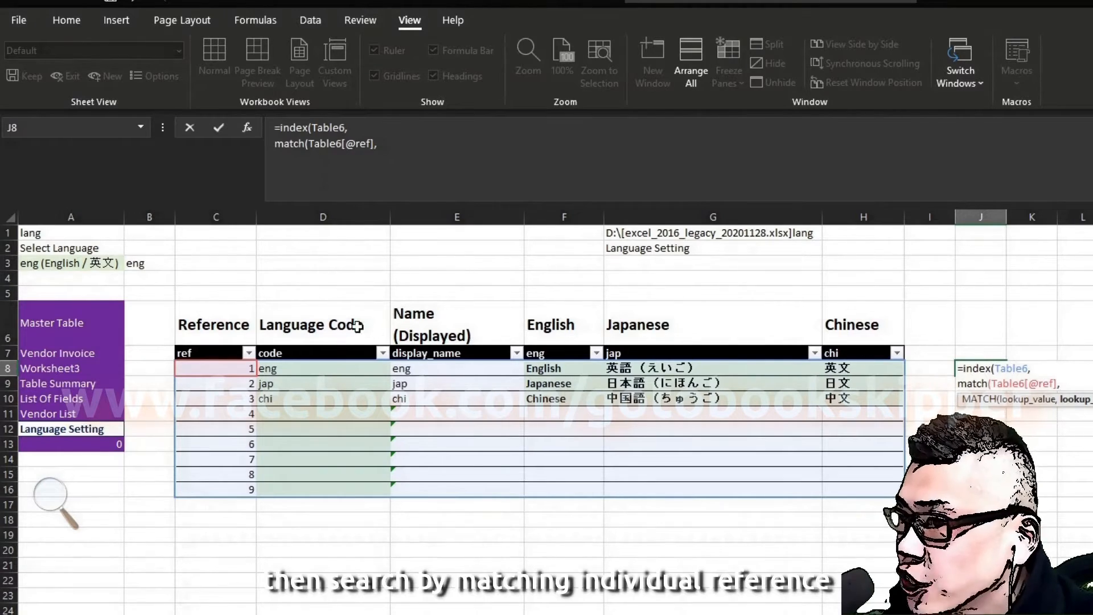
{"action": "left_click", "coordinate": [251, 306]}
{"action": "key", "text": "Left"}
{"action": "key", "text": "Right"}
{"action": "key", "text": "Down"}
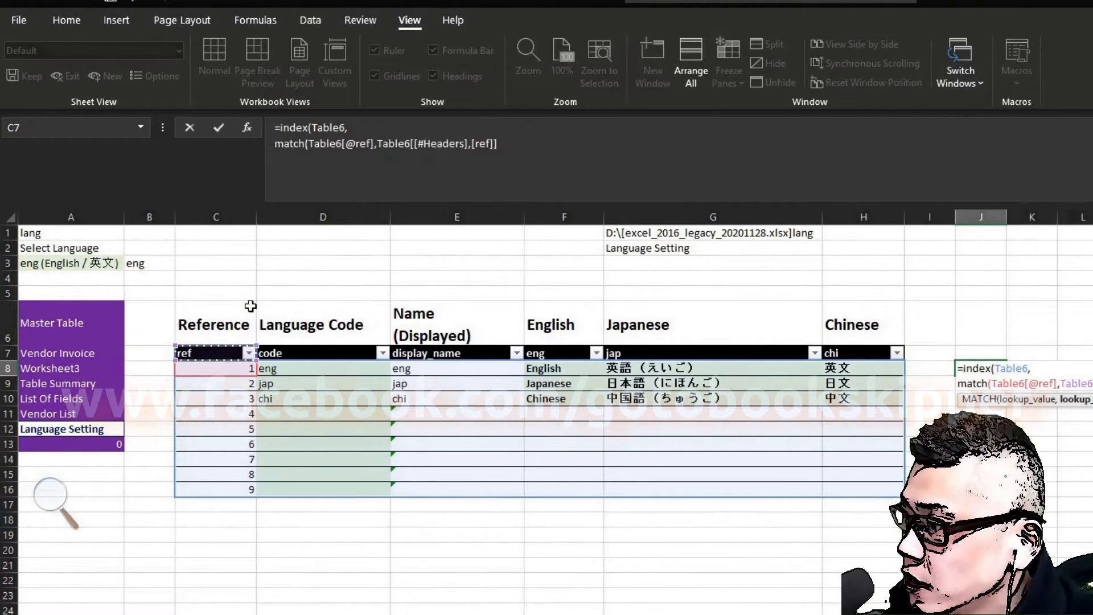
{"action": "key", "text": "Down"}
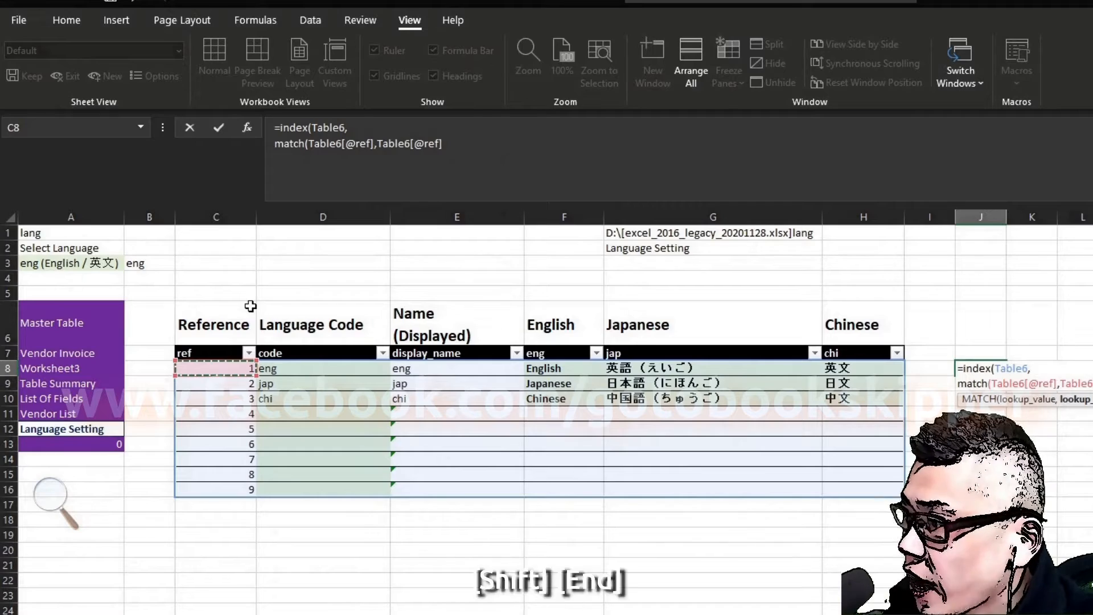
{"action": "key", "text": "shift+Down"}
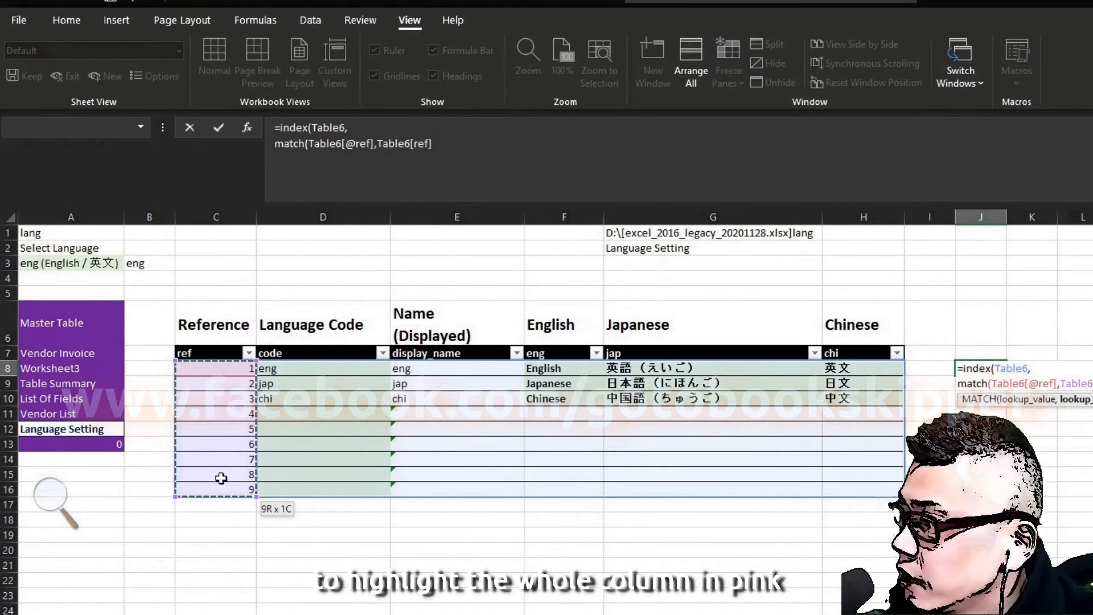
{"action": "type", "text": ","}
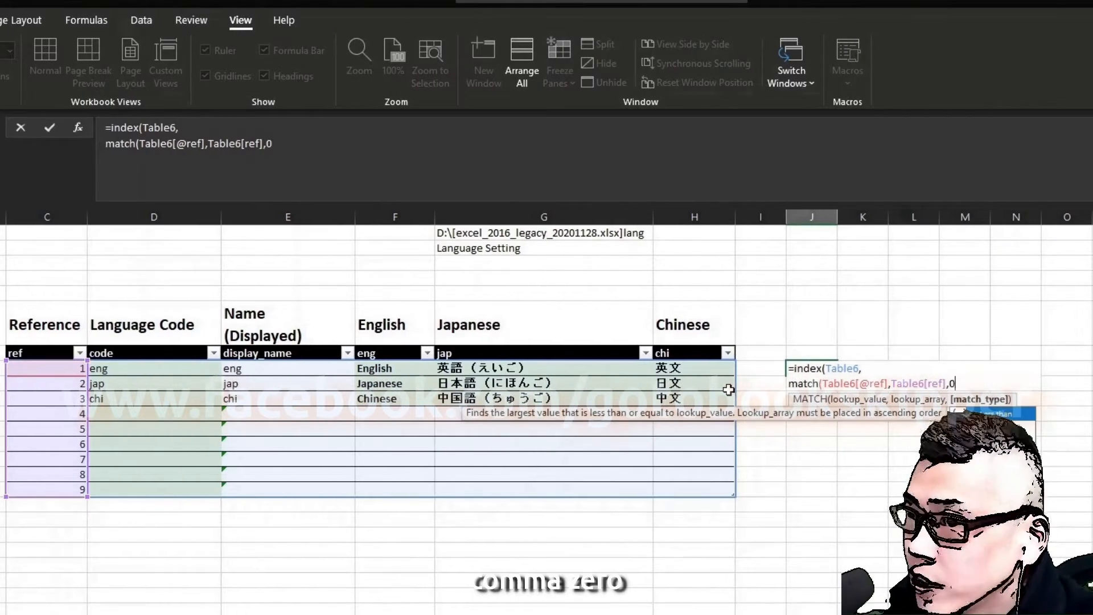
{"action": "type", "text": "0)"}
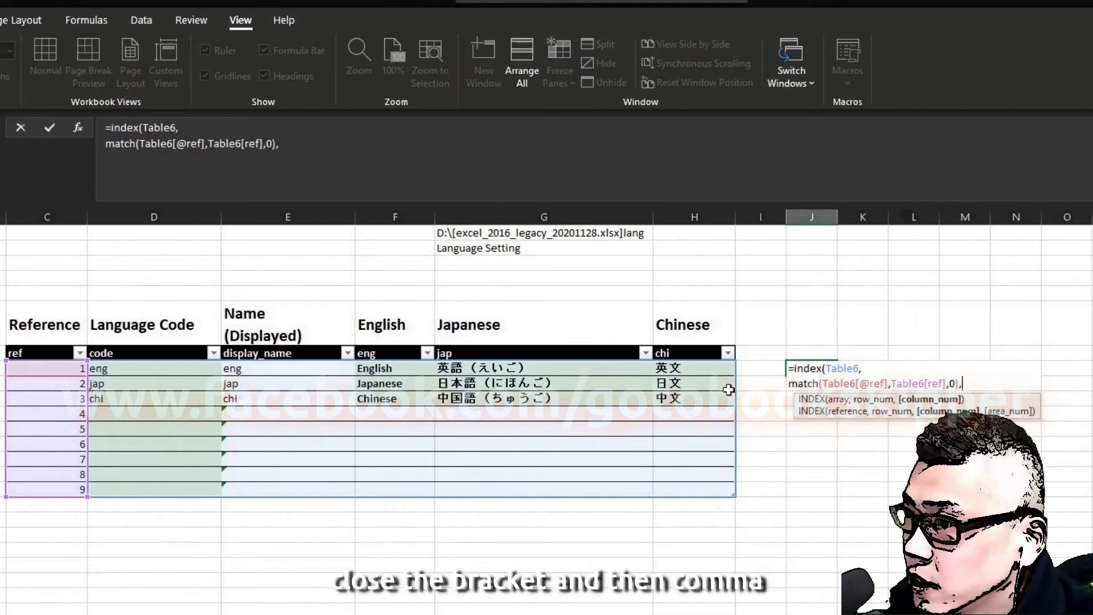
{"action": "type", "text": ","}
- Begin the column argument on a new line with a second MATCH that looks up the absolute reference $B$3
{"action": "key", "text": "alt+Return"}
{"action": "type", "text": "ma"}
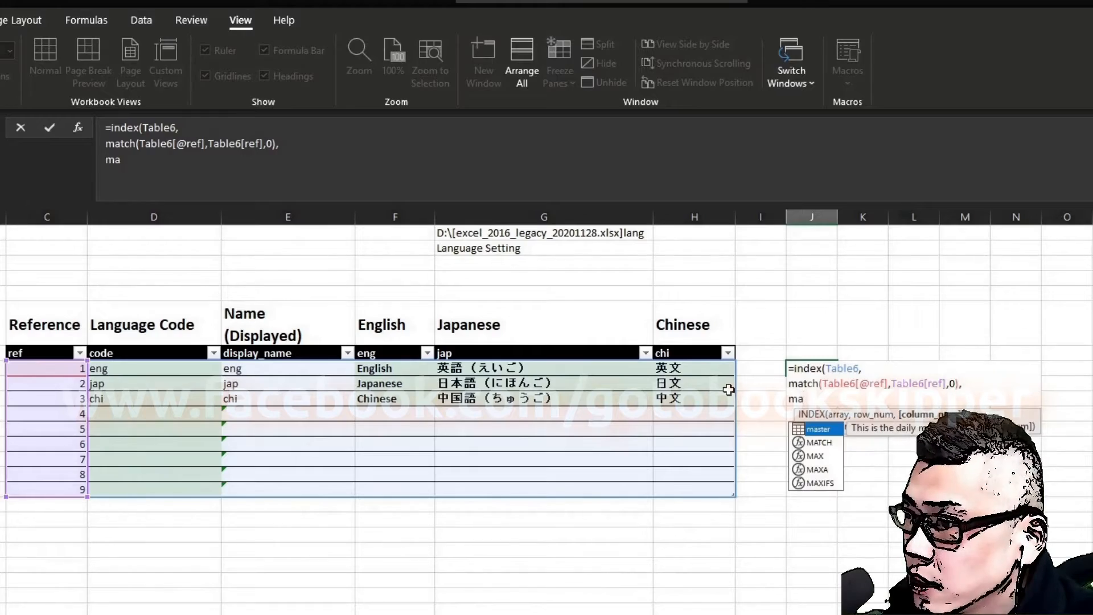
{"action": "type", "text": "tch("}
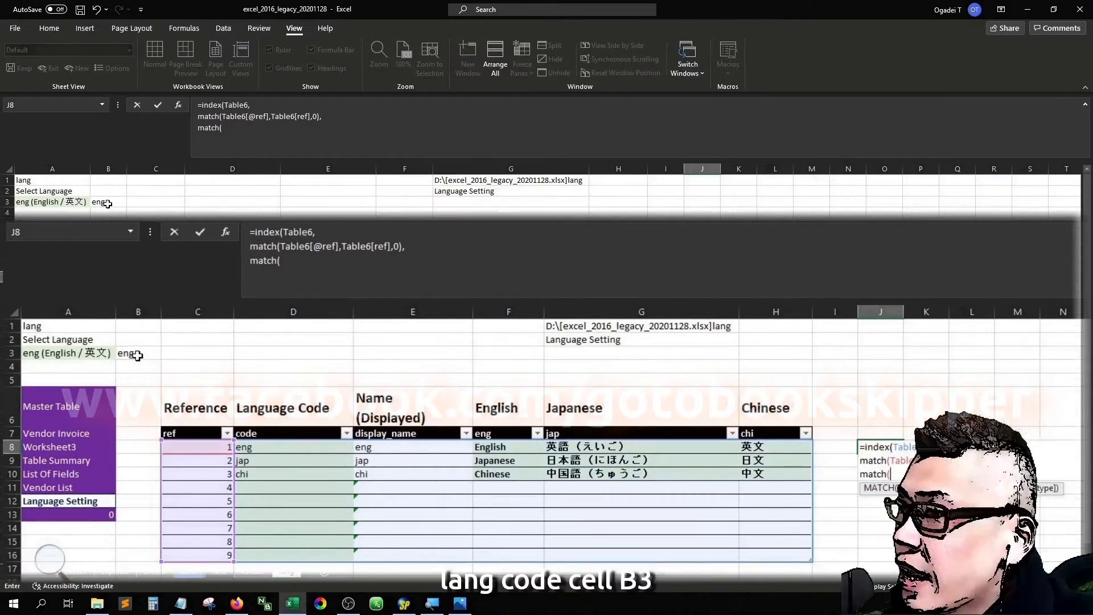
{"action": "left_click", "coordinate": [108, 203]}
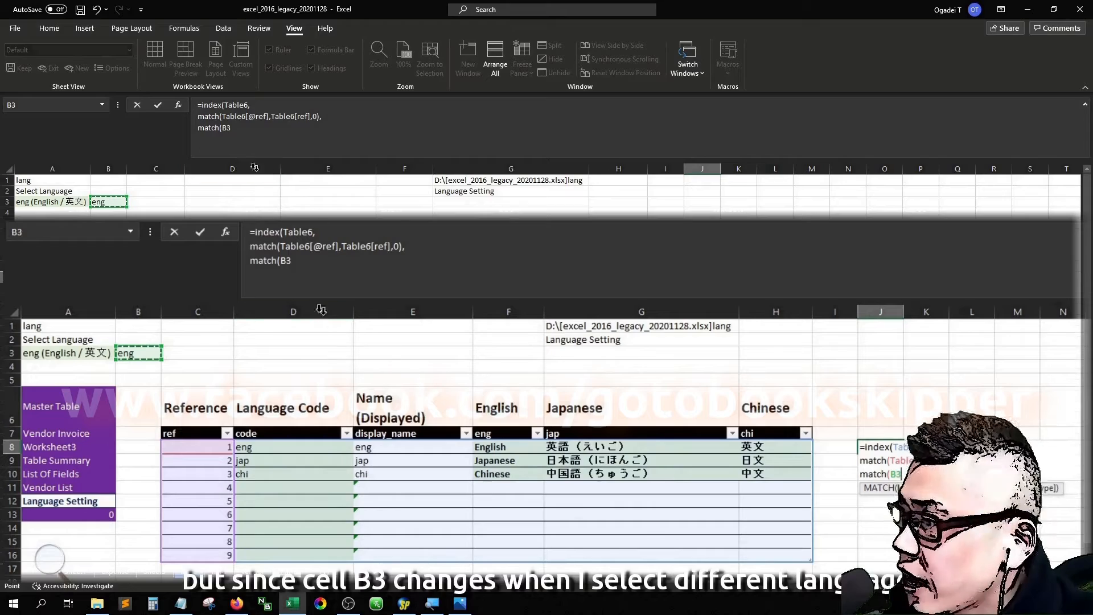
{"action": "left_click", "coordinate": [245, 130]}
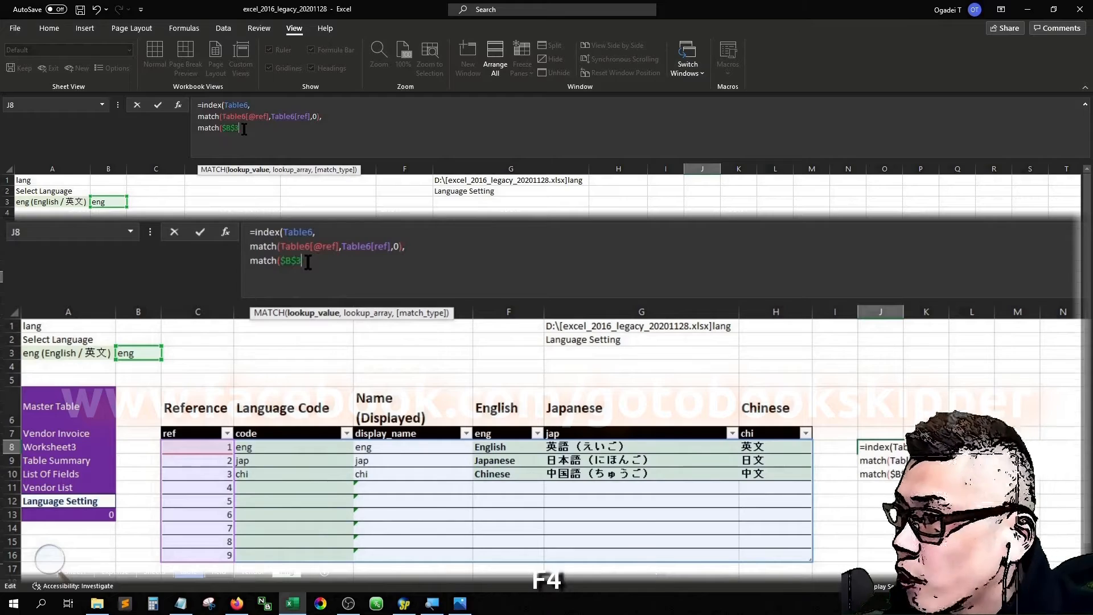
{"action": "key", "text": "F4"}
- Finish the second MATCH with Table6[#Headers] as the lookup array and 0 as the match type, ending with a line break
{"action": "type", "text": ",C6"}
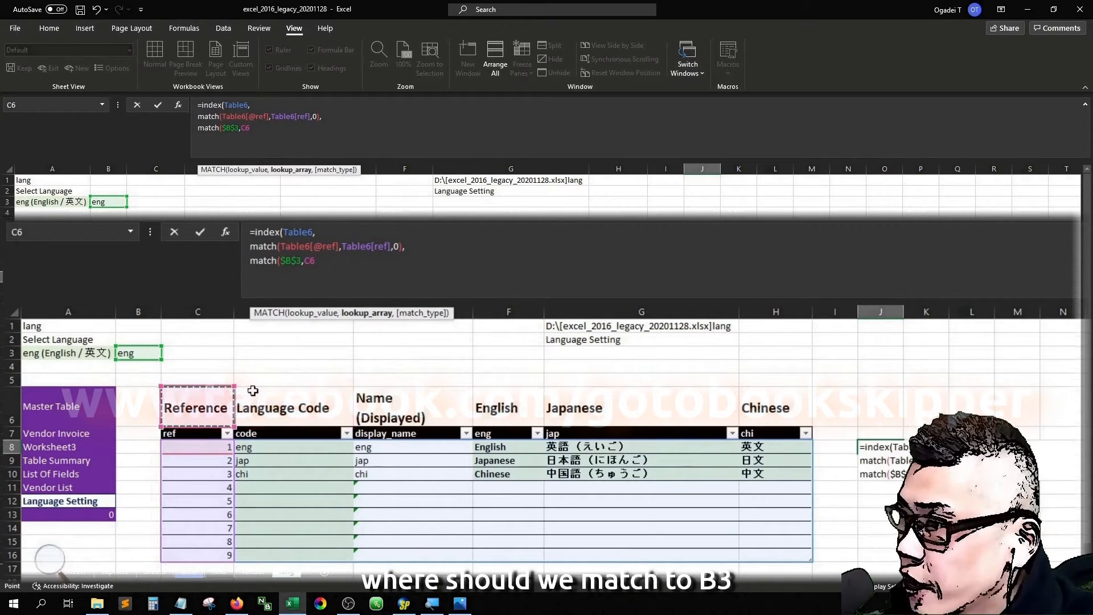
{"action": "left_click_drag", "start_coordinate": [194, 434], "coordinate": [342, 433]}
{"action": "key", "text": "shift+Right"}
{"action": "key", "text": "shift+Right"}
{"action": "key", "text": "shift+Right"}
{"action": "key", "text": "shift+Right"}
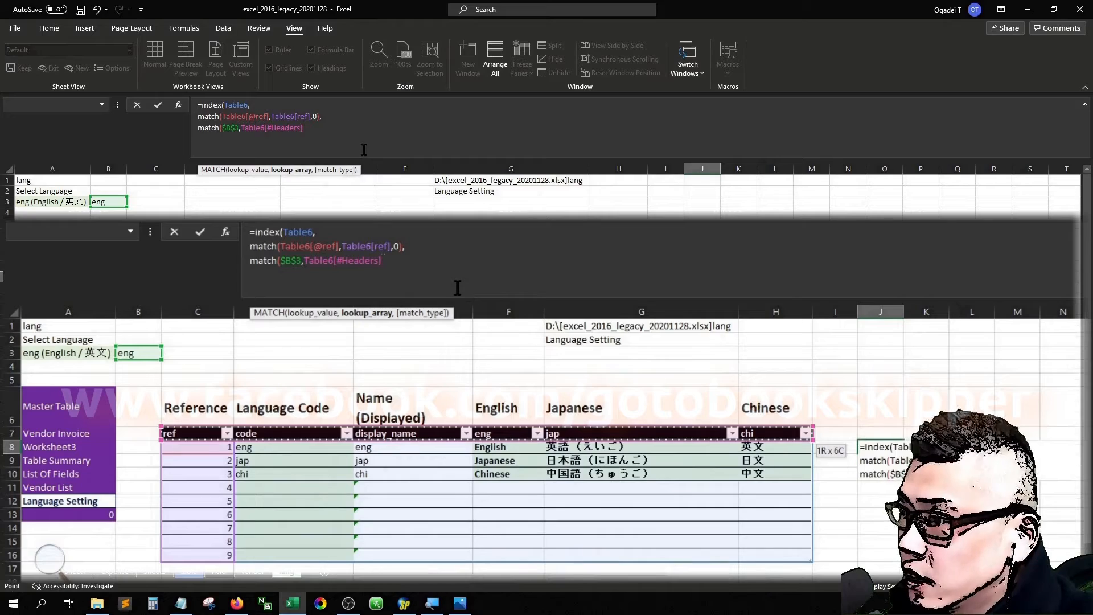
{"action": "type", "text": ","}
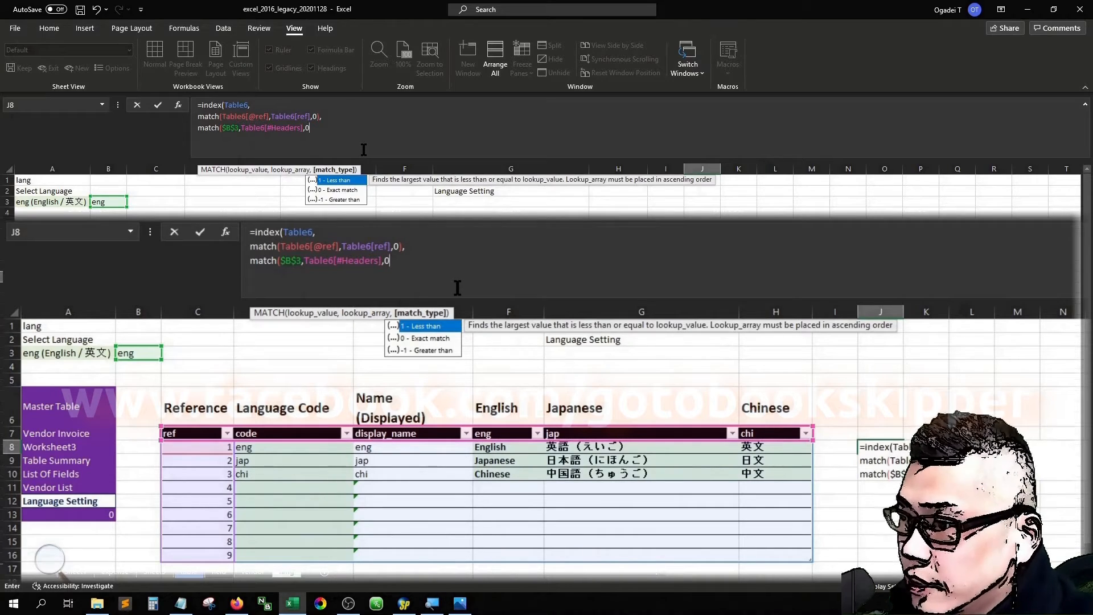
{"action": "type", "text": "0)"}
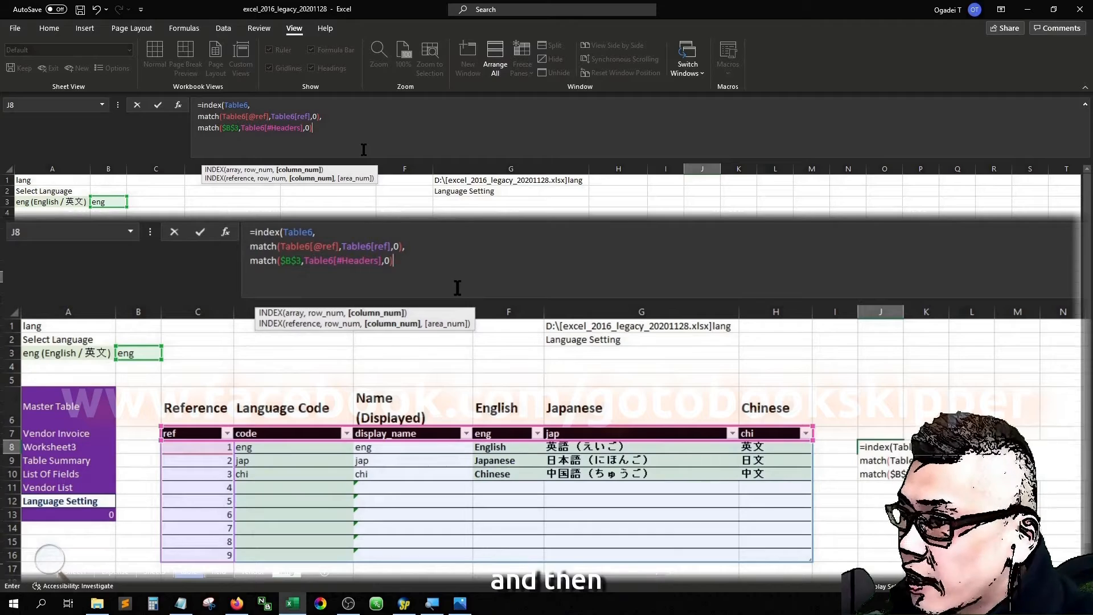
{"action": "key", "text": "alt+Return"}
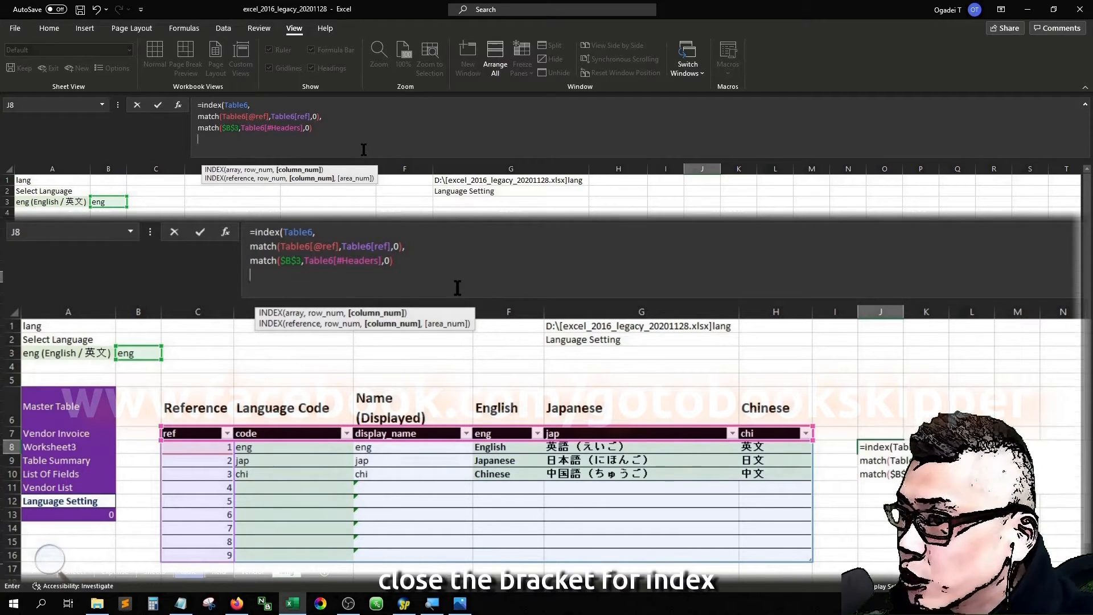
- Close the INDEX formula in J8, commit it, and fill it down to J16
{"action": "type", "text": ")"}
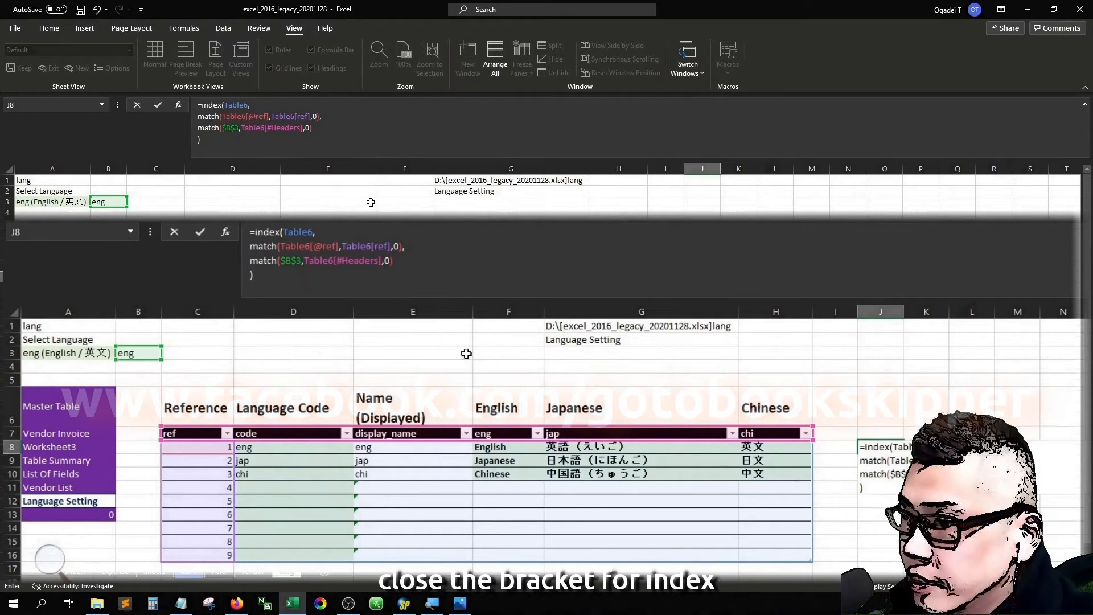
{"action": "key", "text": "Return"}
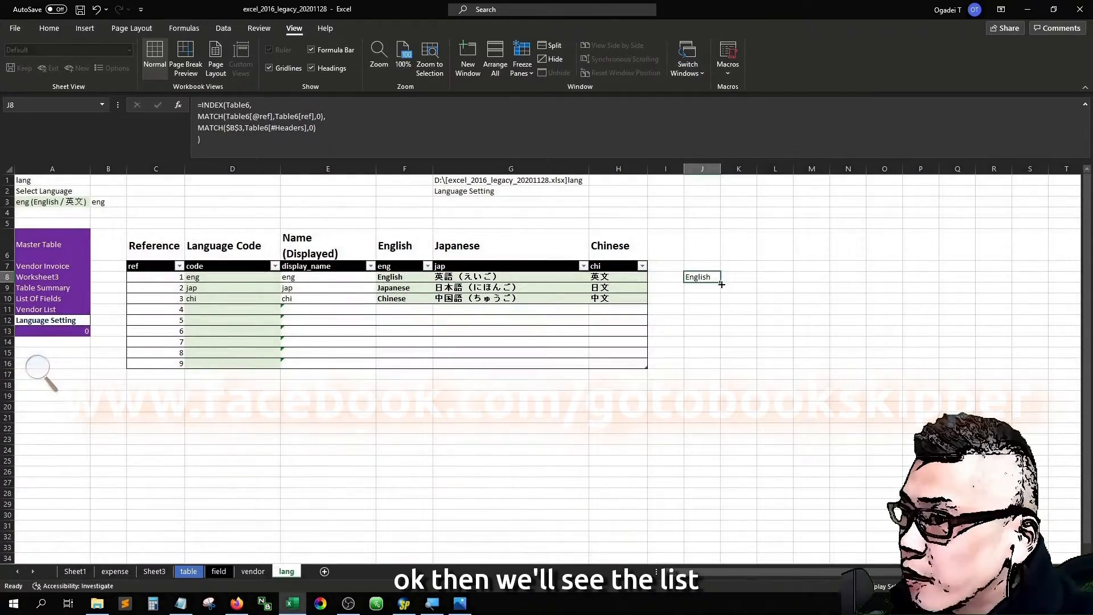
{"action": "left_click_drag", "start_coordinate": [725, 277], "coordinate": [722, 367]}
{"action": "left_click", "coordinate": [706, 277]}
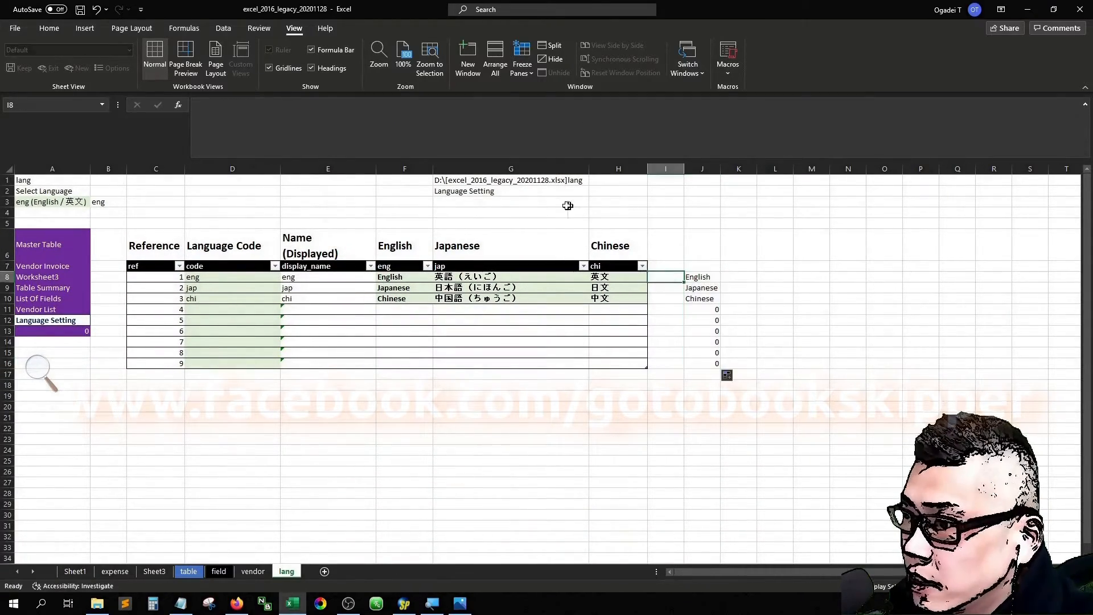
- Switch the selected language in A3 to chi (Chinese / 中文)
{"action": "left_click", "coordinate": [58, 203]}
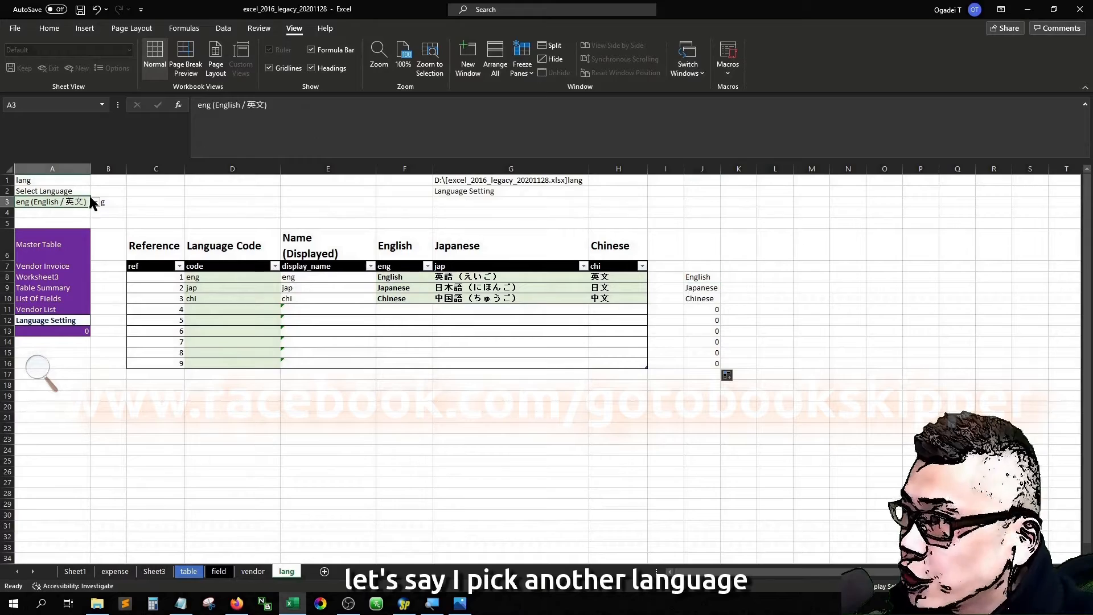
{"action": "left_click", "coordinate": [95, 202]}
{"action": "key", "text": "Down"}
{"action": "key", "text": "Down"}
{"action": "key", "text": "Return"}
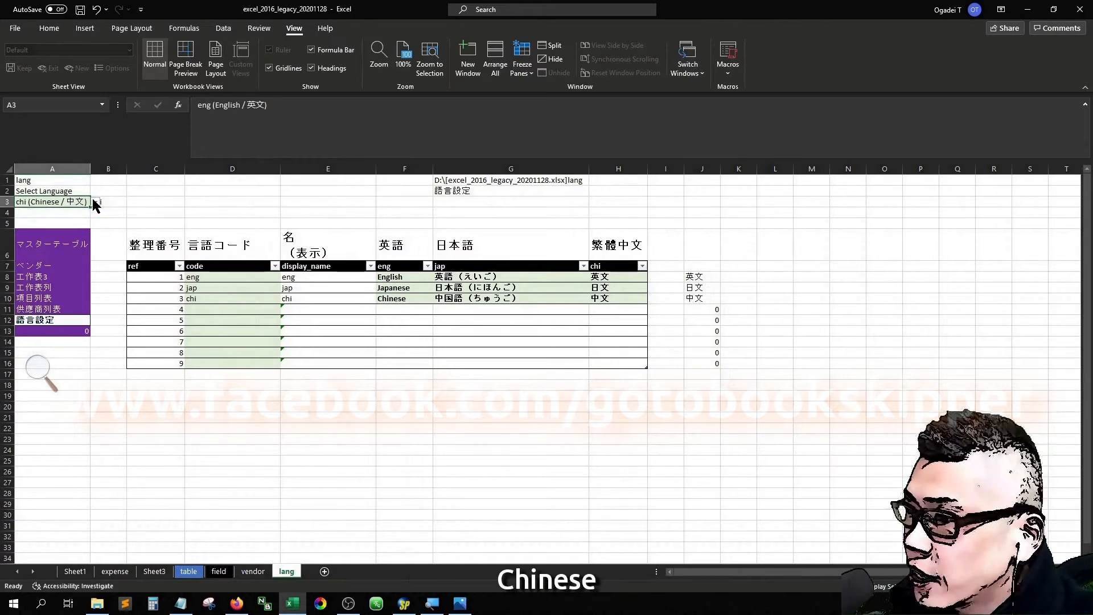
- Check the looked-up language names in J8:J10, and set the language in A3 back to eng (English / 英文)
{"action": "left_click", "coordinate": [694, 276]}
{"action": "key", "text": "Down"}
{"action": "key", "text": "Down"}
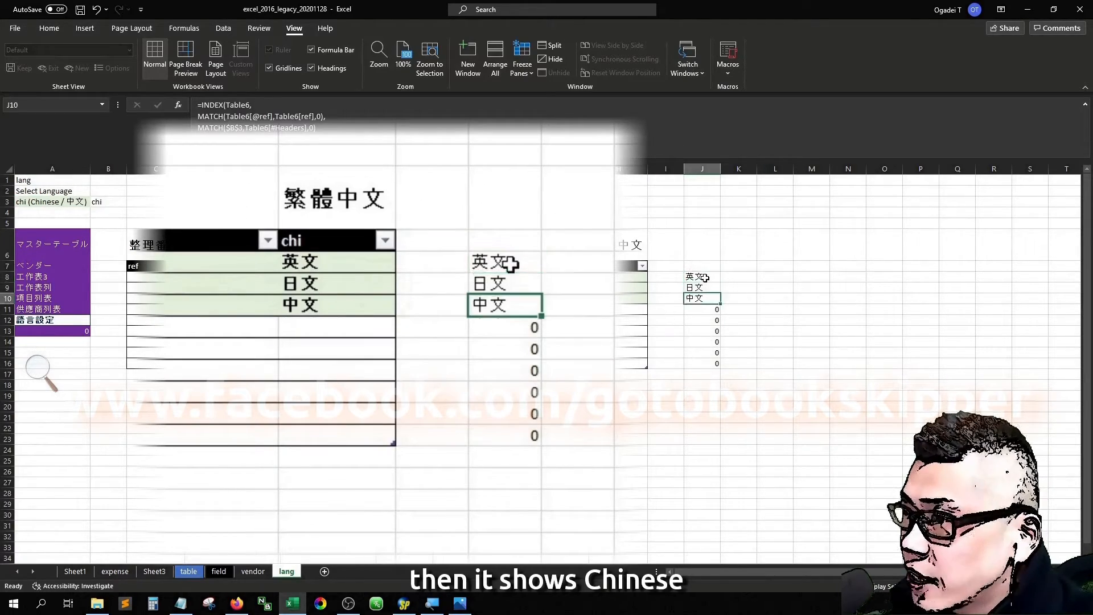
{"action": "key", "text": "Up"}
{"action": "key", "text": "Up"}
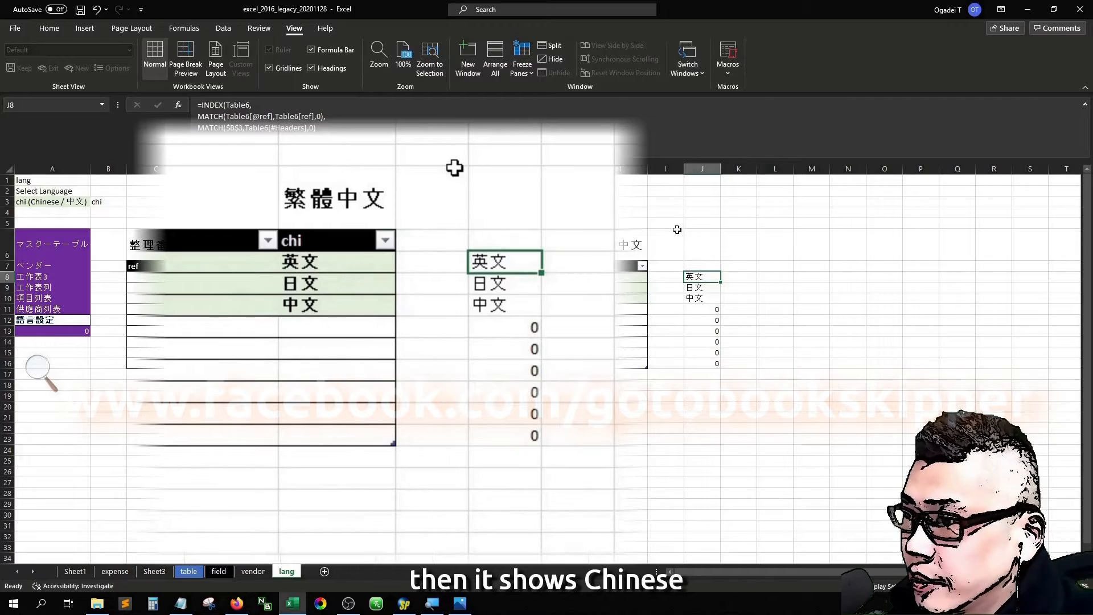
{"action": "key", "text": "Down"}
{"action": "key", "text": "Down"}
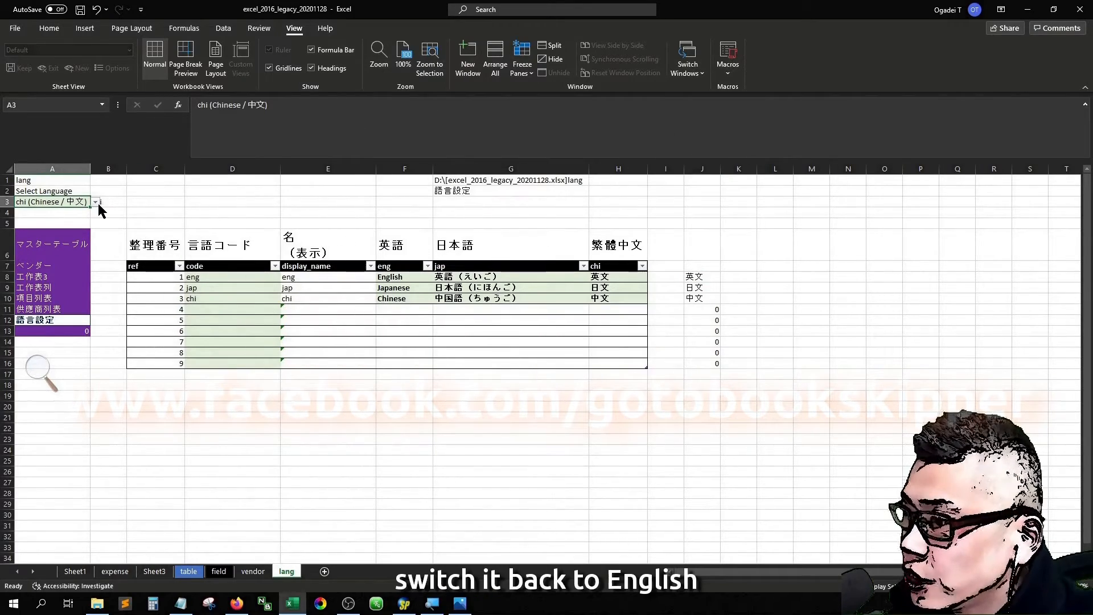
{"action": "left_click", "coordinate": [96, 202]}
{"action": "left_click", "coordinate": [52, 212]}
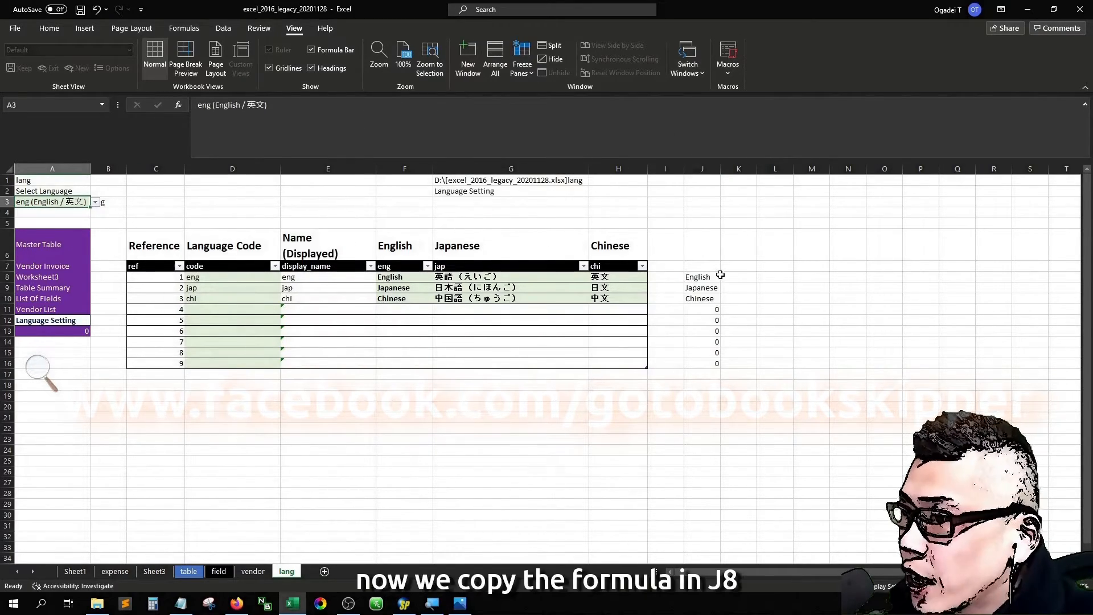
- Copy the INDEX/MATCH formula text from J8, without the equals sign, and leave the cell unchanged
{"action": "left_click", "coordinate": [697, 277]}
{"action": "left_click", "coordinate": [310, 142]}
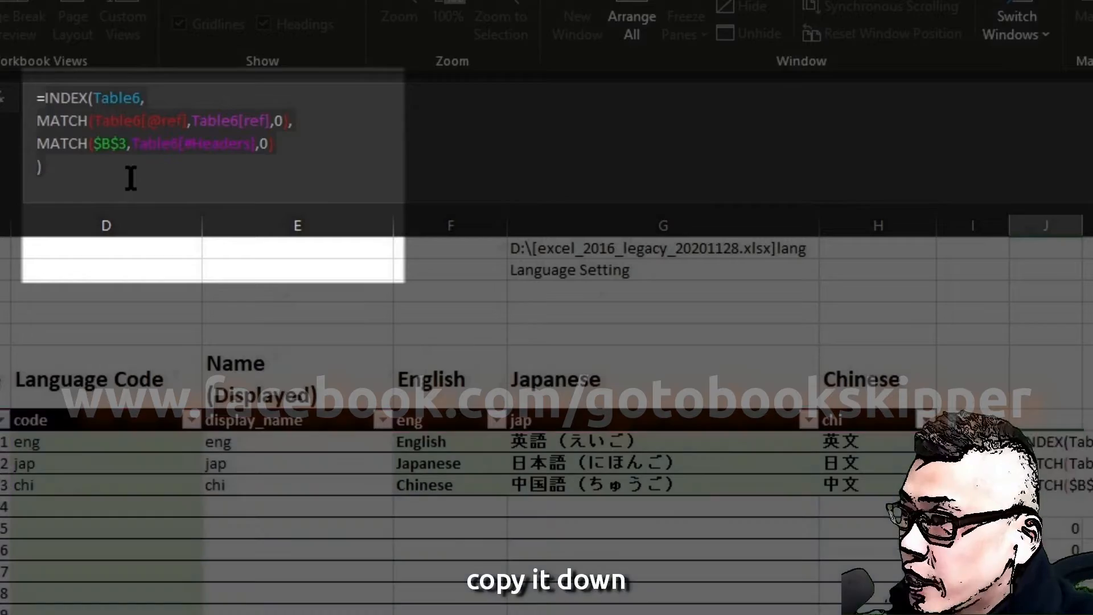
{"action": "key", "text": "Escape"}
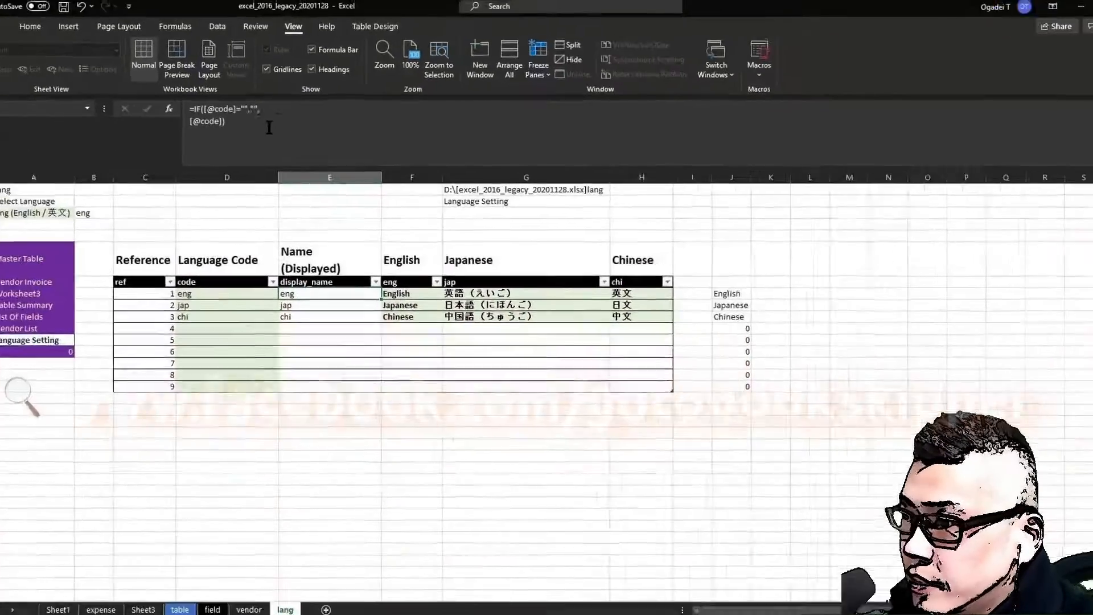
{"action": "left_click", "coordinate": [326, 142]}
{"action": "key", "text": "BackSpace"}
{"action": "key", "text": "BackSpace"}
{"action": "key", "text": "BackSpace"}
{"action": "key", "text": "BackSpace"}
{"action": "key", "text": "BackSpace"}
{"action": "key", "text": "BackSpace"}
{"action": "key", "text": "BackSpace"}
{"action": "key", "text": "BackSpace"}
{"action": "key", "text": "BackSpace"}
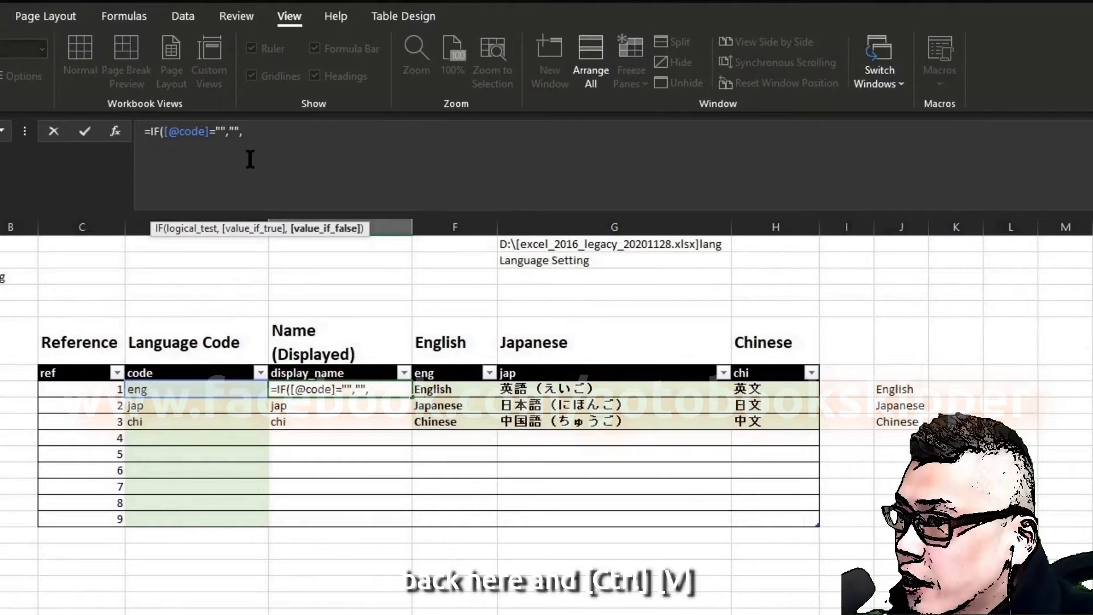
{"action": "key", "text": "ctrl+v"}
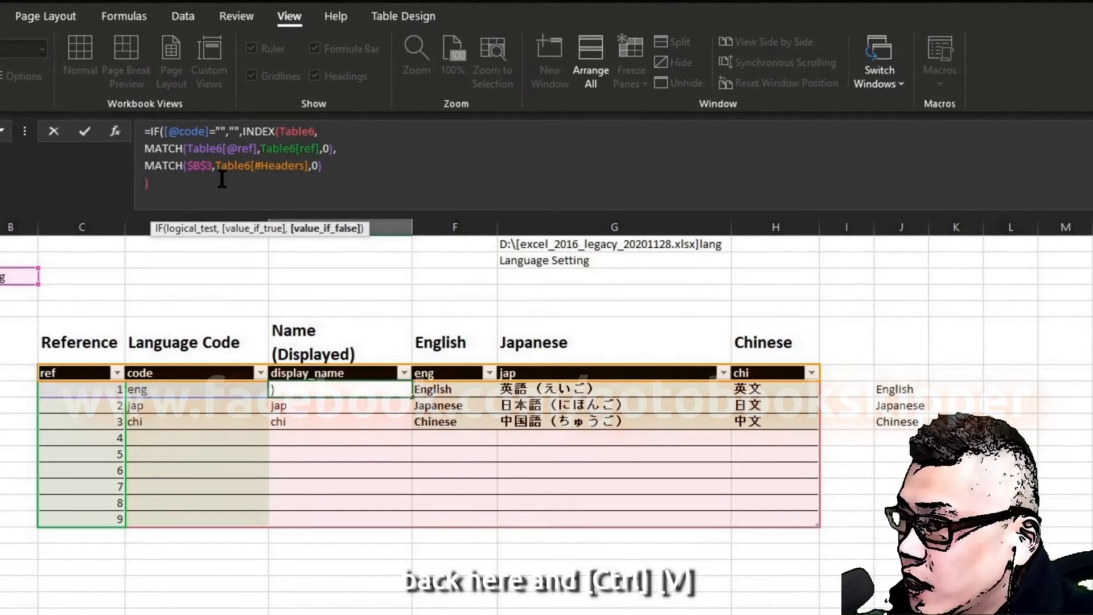
{"action": "type", "text": ")"}
{"action": "key", "text": "Return"}
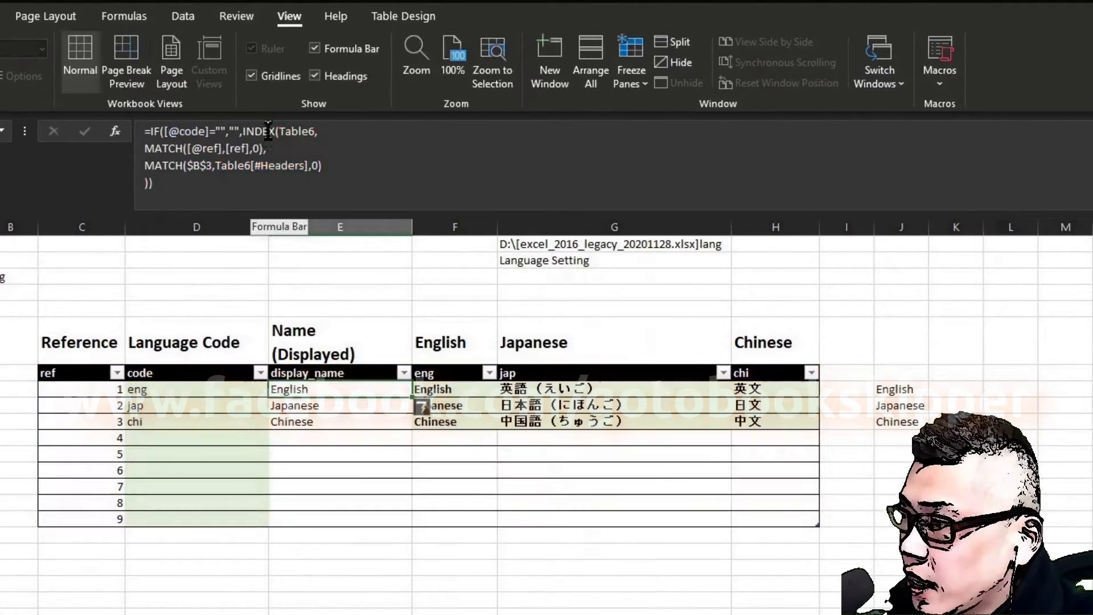
{"action": "left_click", "coordinate": [267, 131]}
{"action": "key", "text": "Left"}
{"action": "key", "text": "Left"}
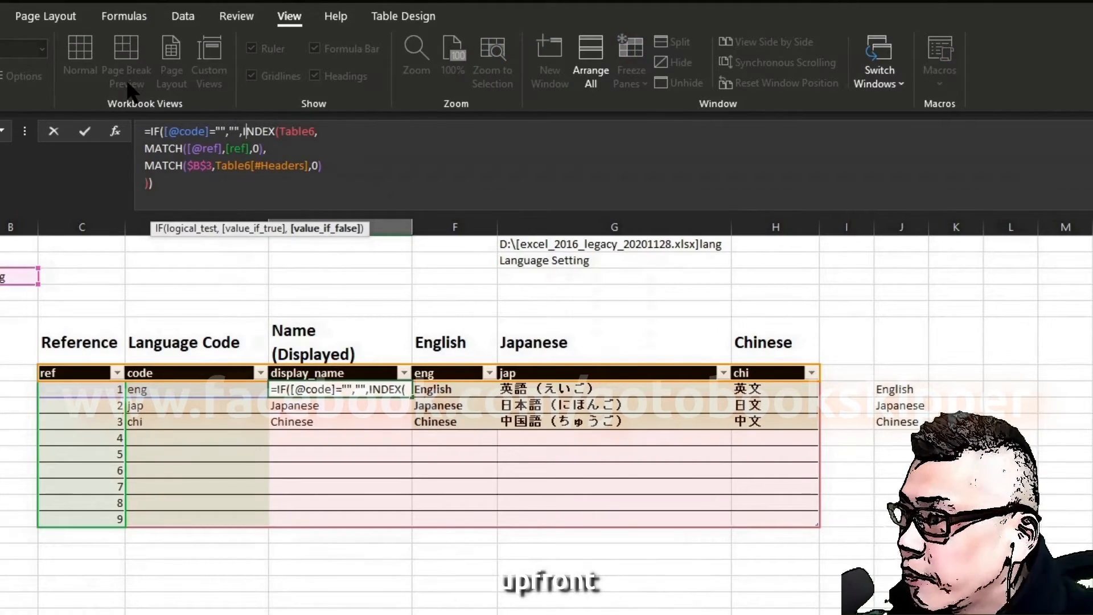
{"action": "key", "text": "Left"}
{"action": "type", "text": "&"}
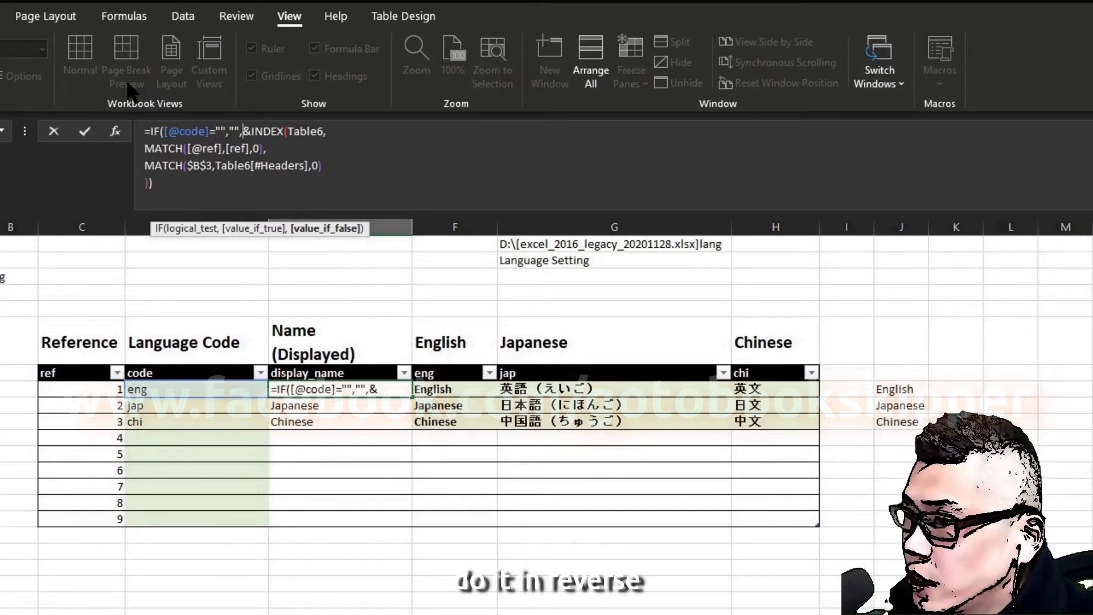
{"action": "type", "text": "\""}
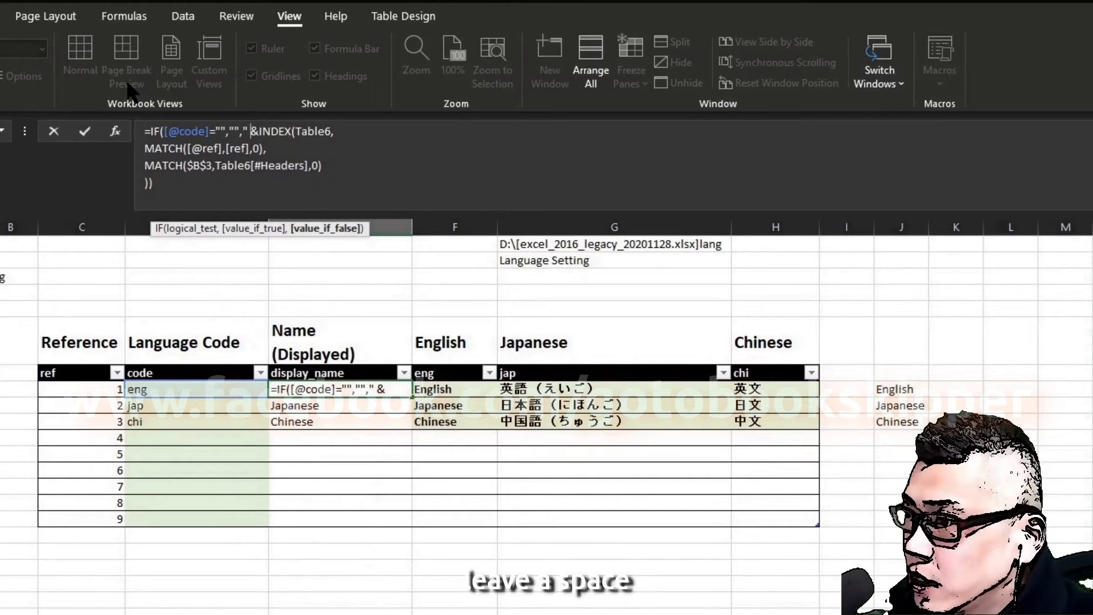
{"action": "type", "text": " \""}
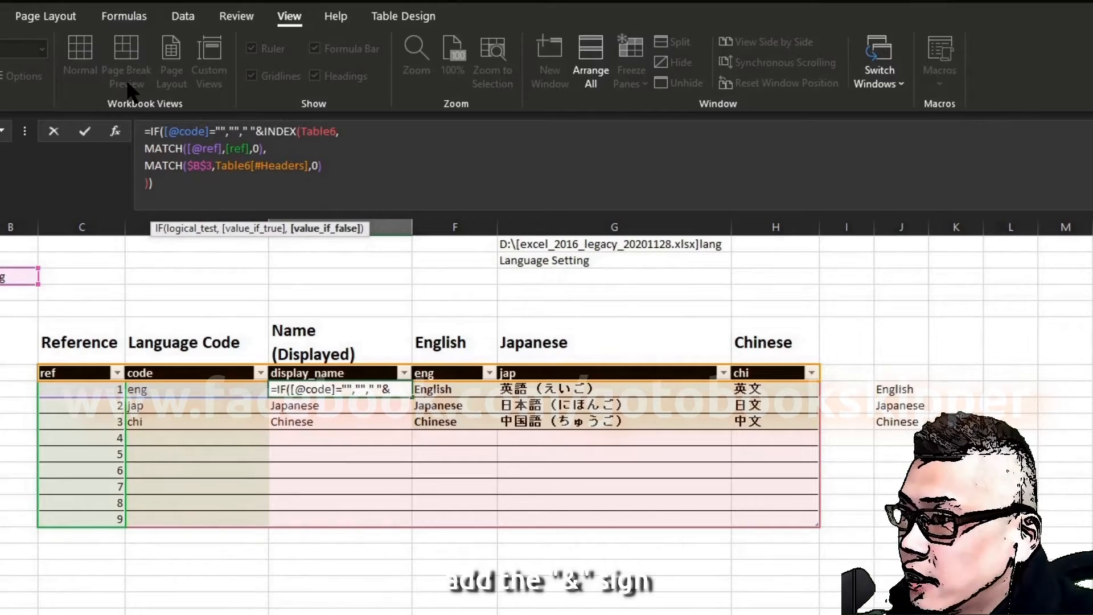
{"action": "type", "text": "&"}
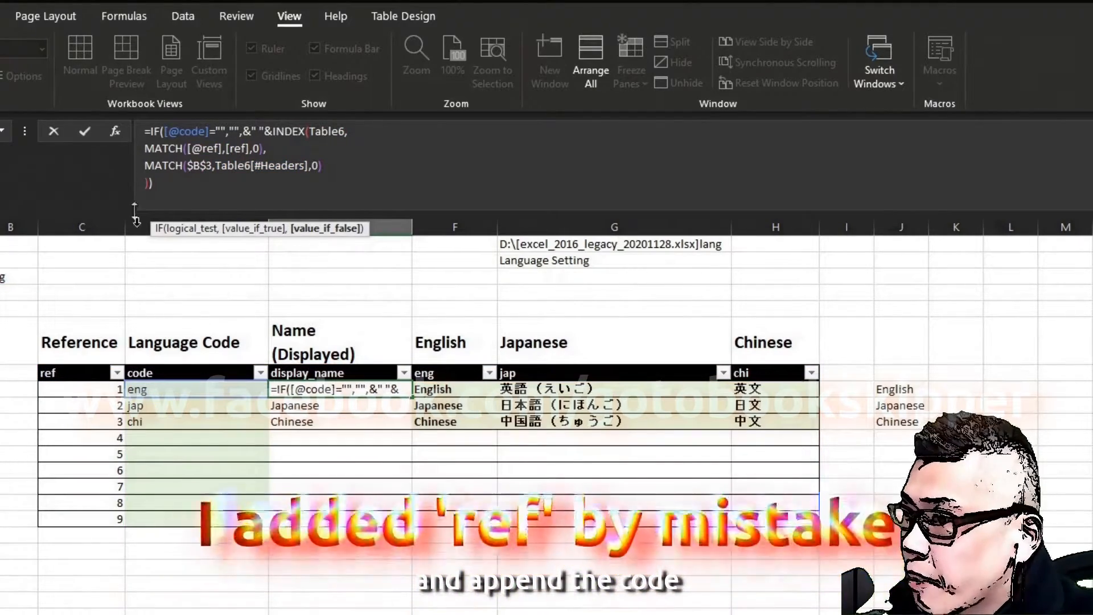
{"action": "left_click", "coordinate": [79, 393]}
{"action": "key", "text": "Return"}
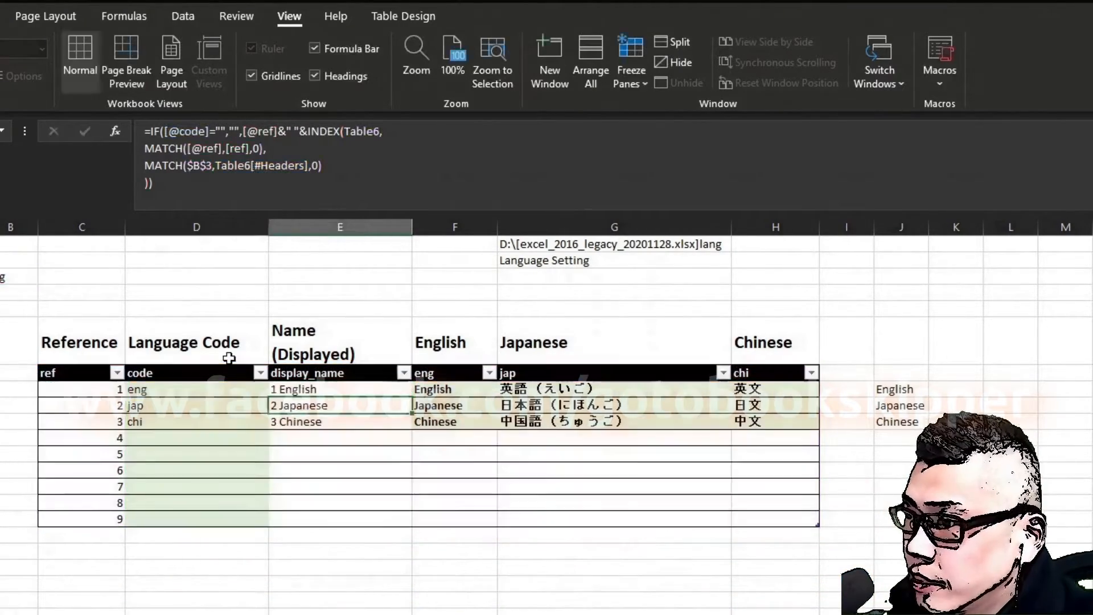
{"action": "key", "text": "Up"}
{"action": "key", "text": "Up"}
{"action": "key", "text": "Down"}
{"action": "left_click", "coordinate": [254, 131]}
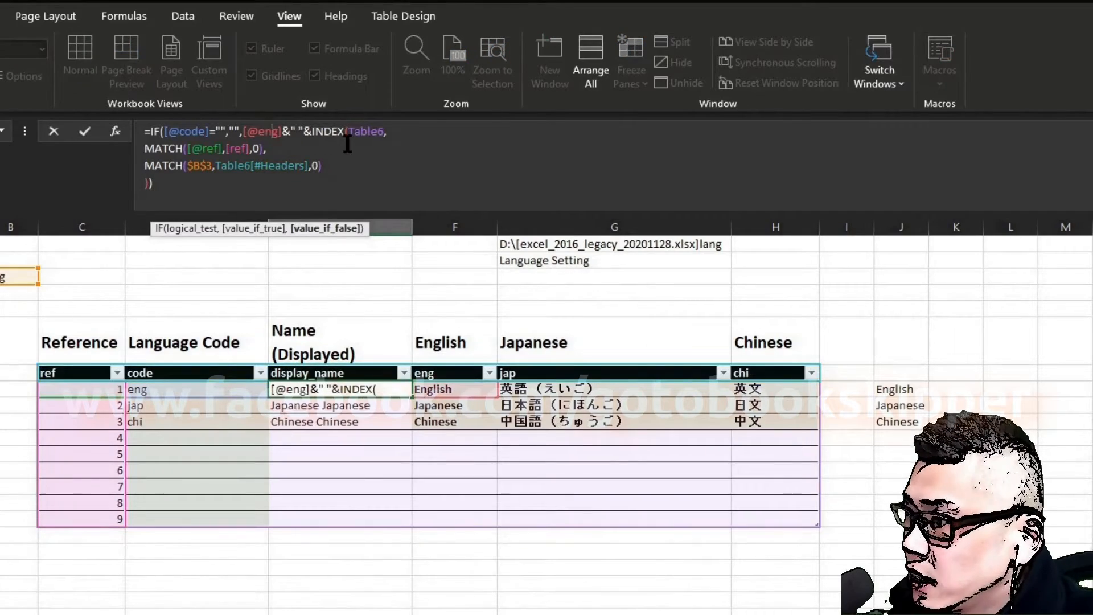
{"action": "key", "text": "Delete"}
{"action": "key", "text": "Delete"}
{"action": "key", "text": "Delete"}
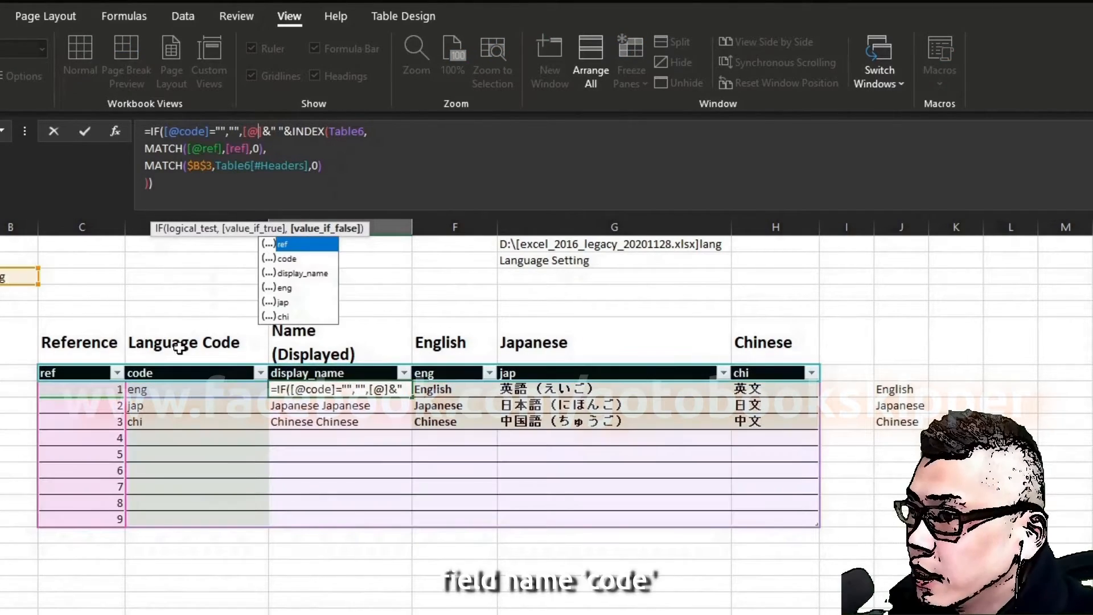
{"action": "type", "text": "code"}
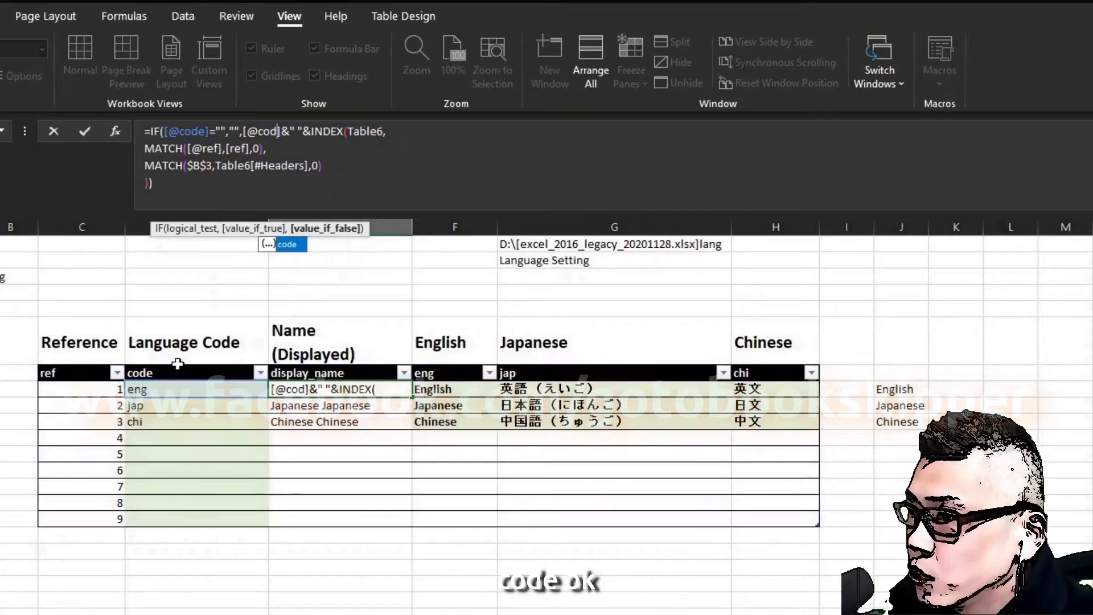
{"action": "key", "text": "Return"}
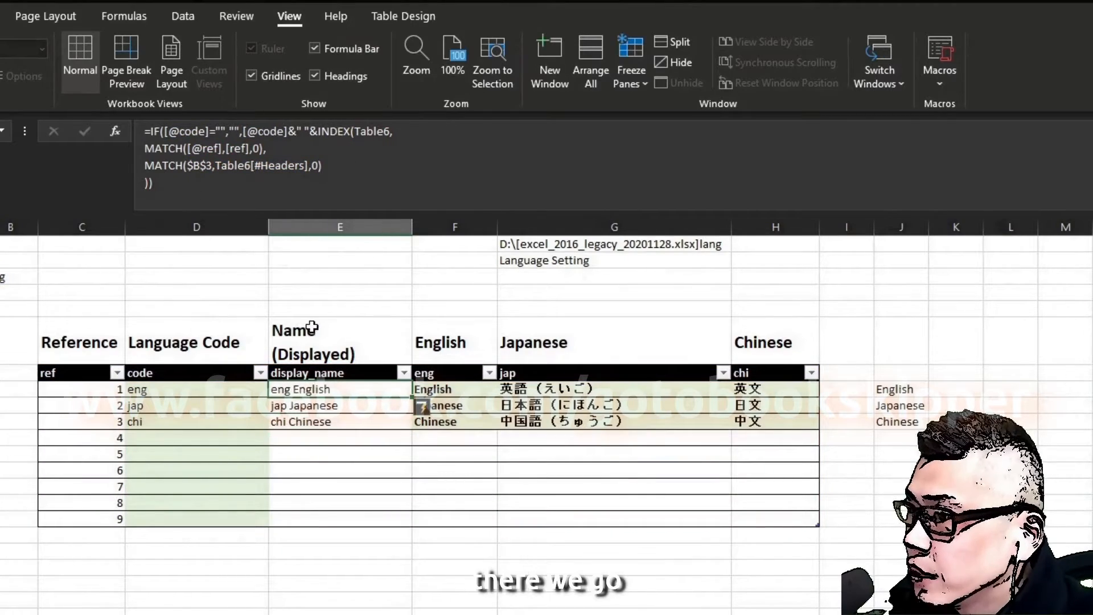
- Insert an opening parenthesis before the space in the display_name formula's separator string, making it "( "
{"action": "left_click", "coordinate": [332, 387]}
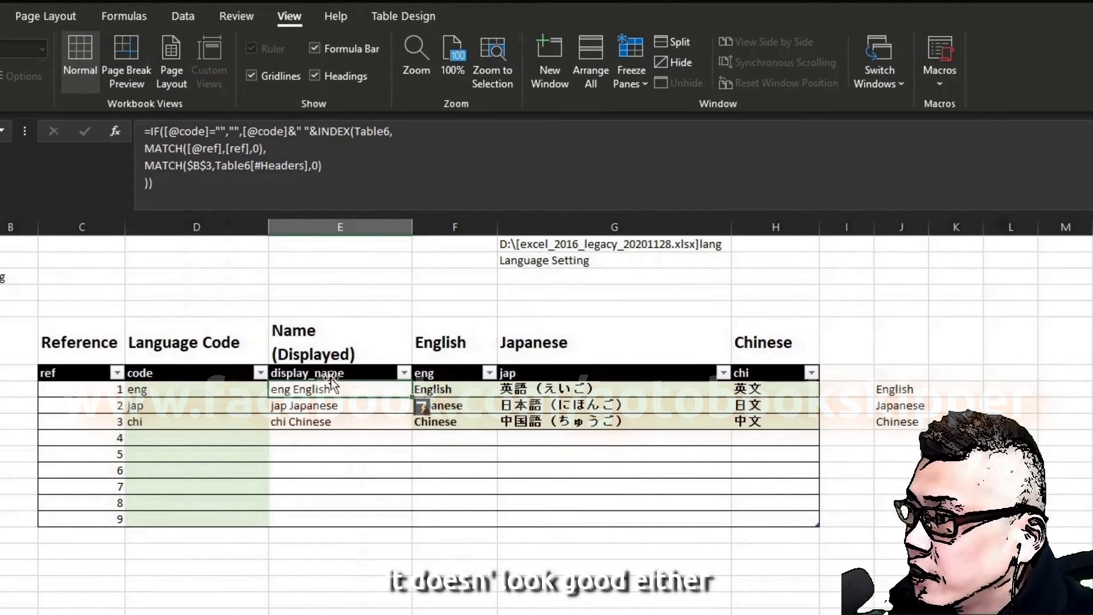
{"action": "left_click", "coordinate": [278, 131]}
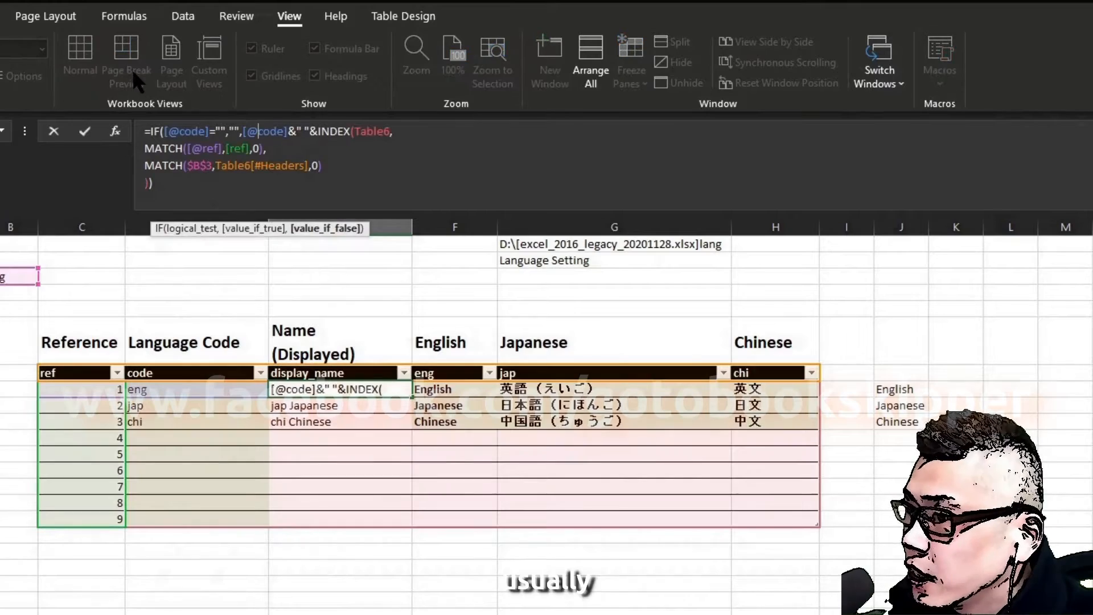
{"action": "key", "text": "Right"}
{"action": "key", "text": "Right"}
{"action": "key", "text": "Right"}
{"action": "key", "text": "Right"}
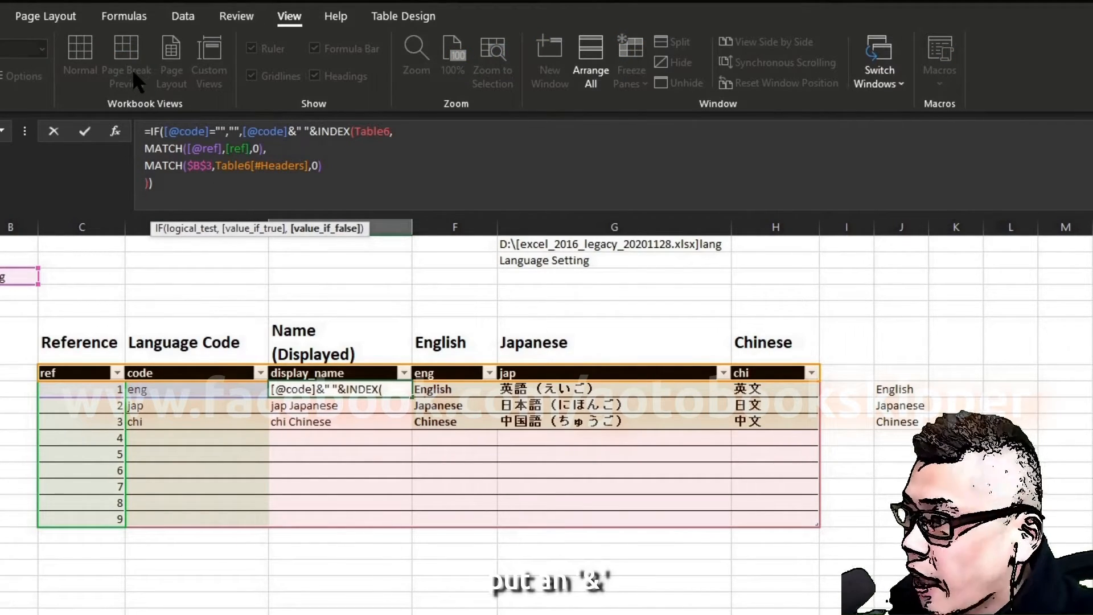
{"action": "type", "text": "("}
- Append &")" after the INDEX, with the IF's closing parenthesis on its own line, and add a space before the separator's opening parenthesis
{"action": "key", "text": "Down"}
{"action": "key", "text": "Down"}
{"action": "key", "text": "Down"}
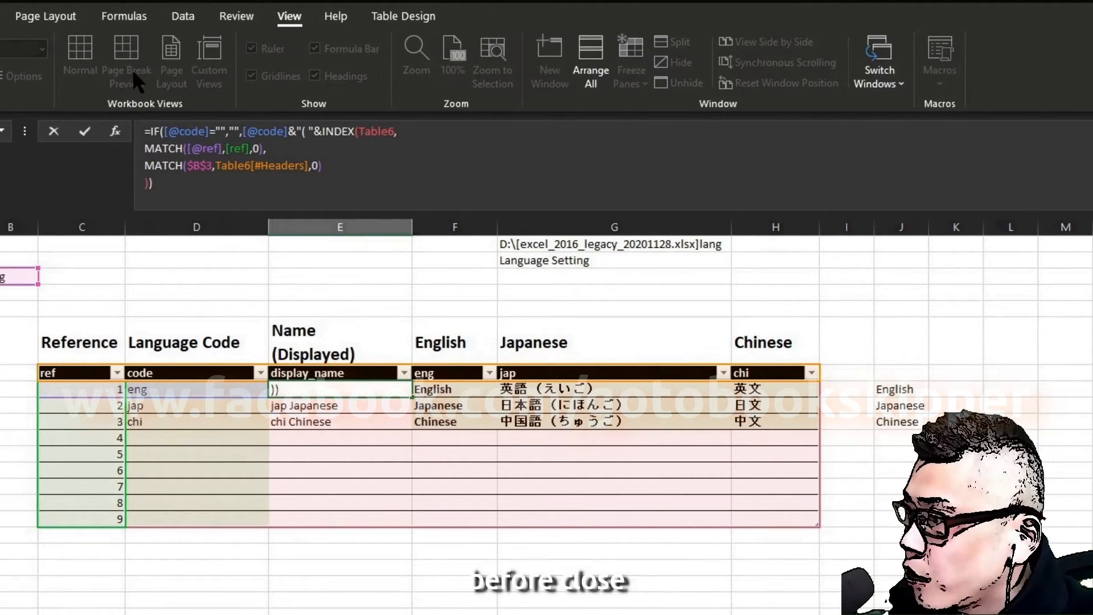
{"action": "key", "text": "Left"}
{"action": "key", "text": "alt+Return"}
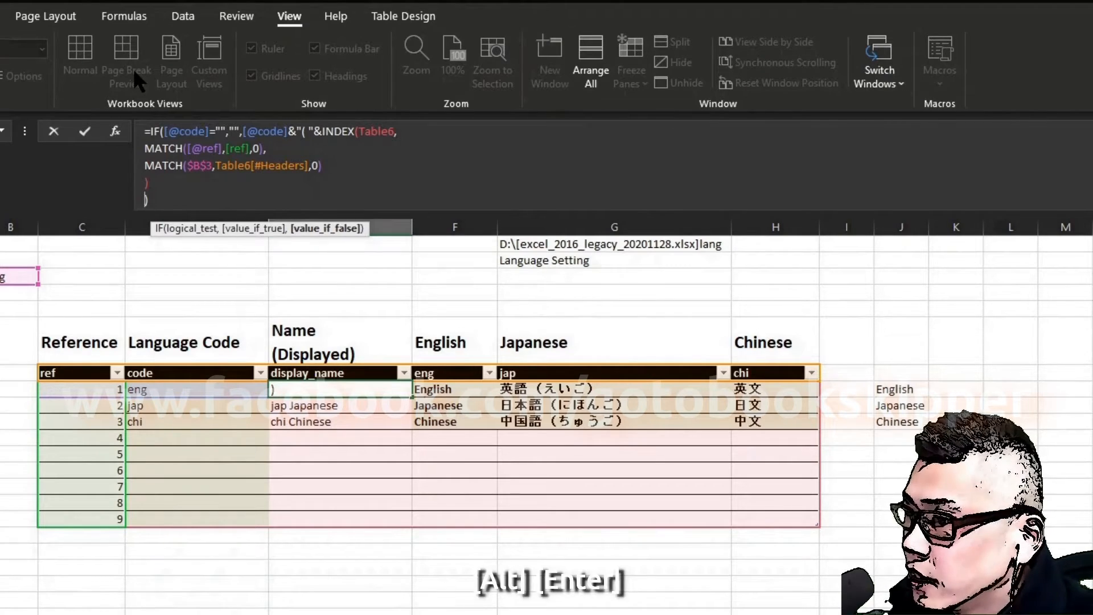
{"action": "type", "text": "&\""}
{"action": "key", "text": "Left"}
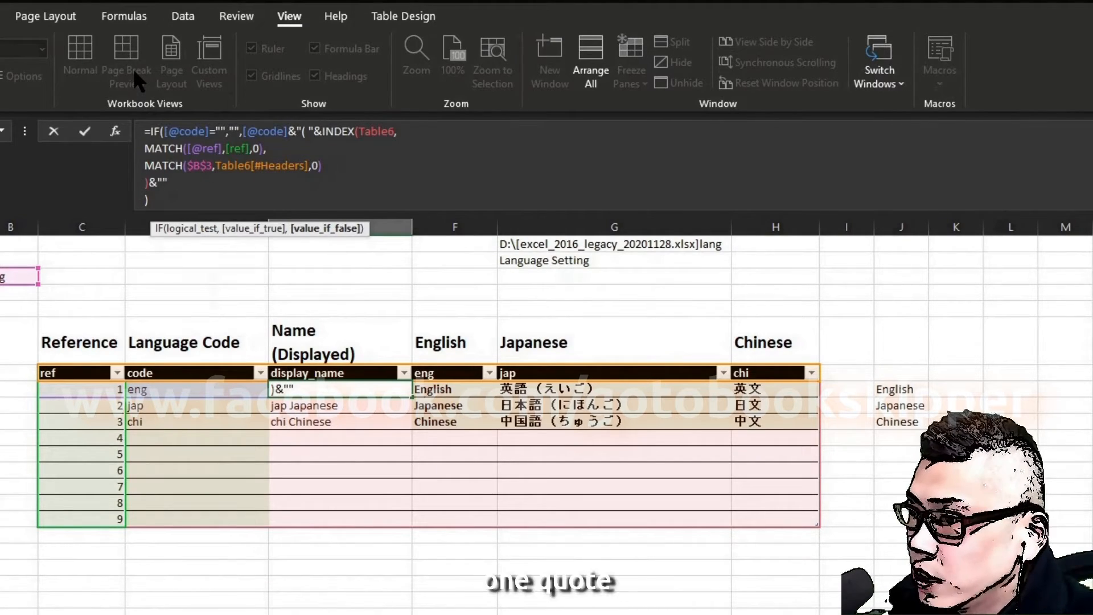
{"action": "type", "text": ")"}
{"action": "key", "text": "Return"}
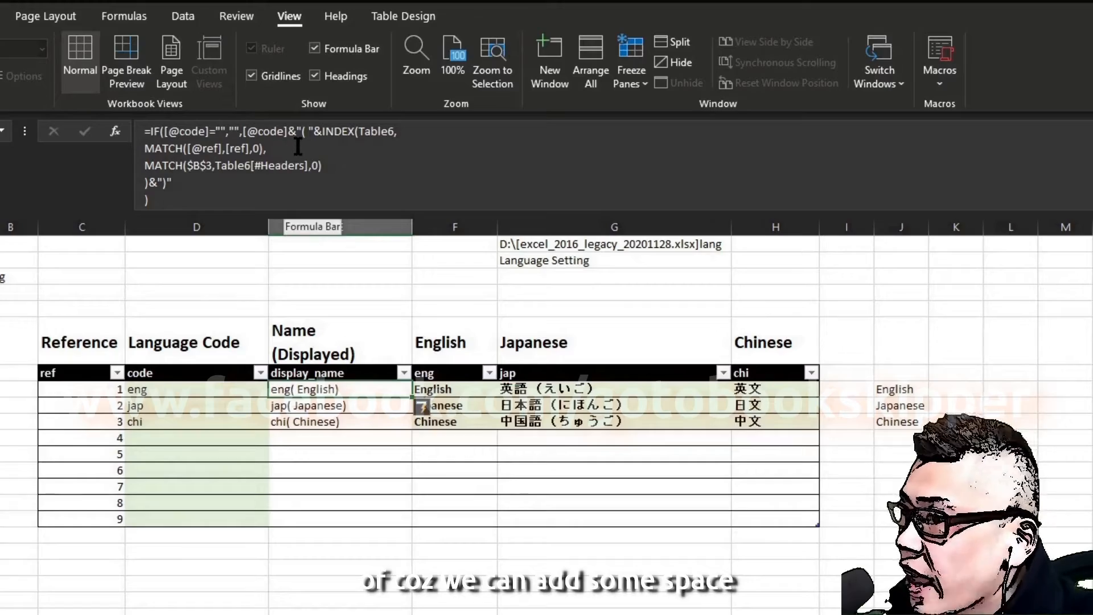
{"action": "left_click", "coordinate": [301, 132]}
{"action": "key", "text": "Return"}
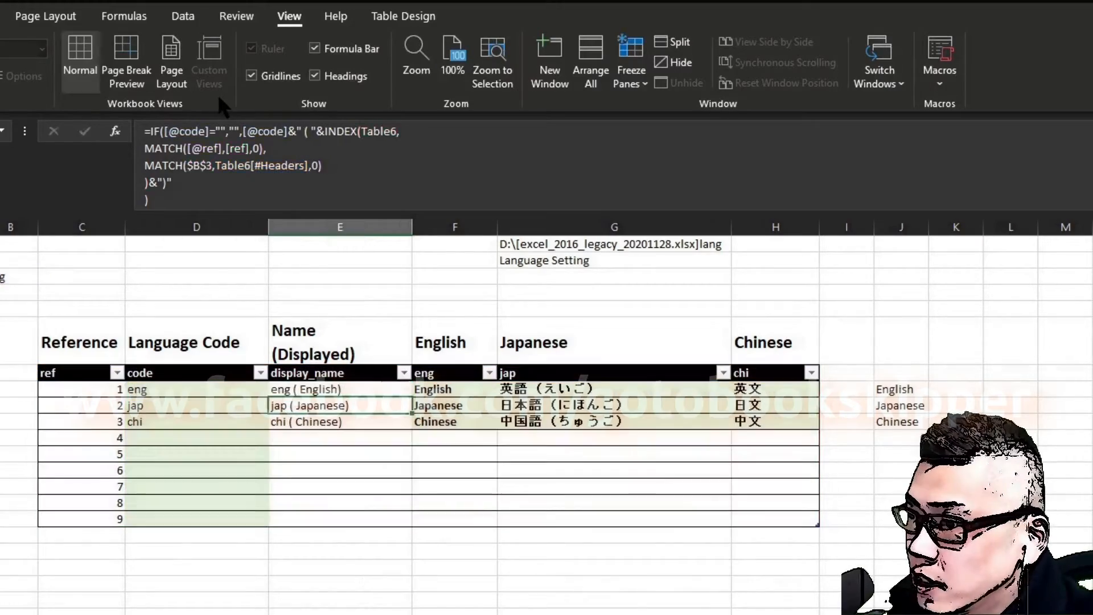
{"action": "key", "text": "Down"}
{"action": "key", "text": "Down"}
{"action": "key", "text": "Right"}
{"action": "key", "text": "Right"}
{"action": "key", "text": "Right"}
{"action": "key", "text": "Right"}
{"action": "key", "text": "Right"}
{"action": "key", "text": "Up"}
{"action": "key", "text": "Up"}
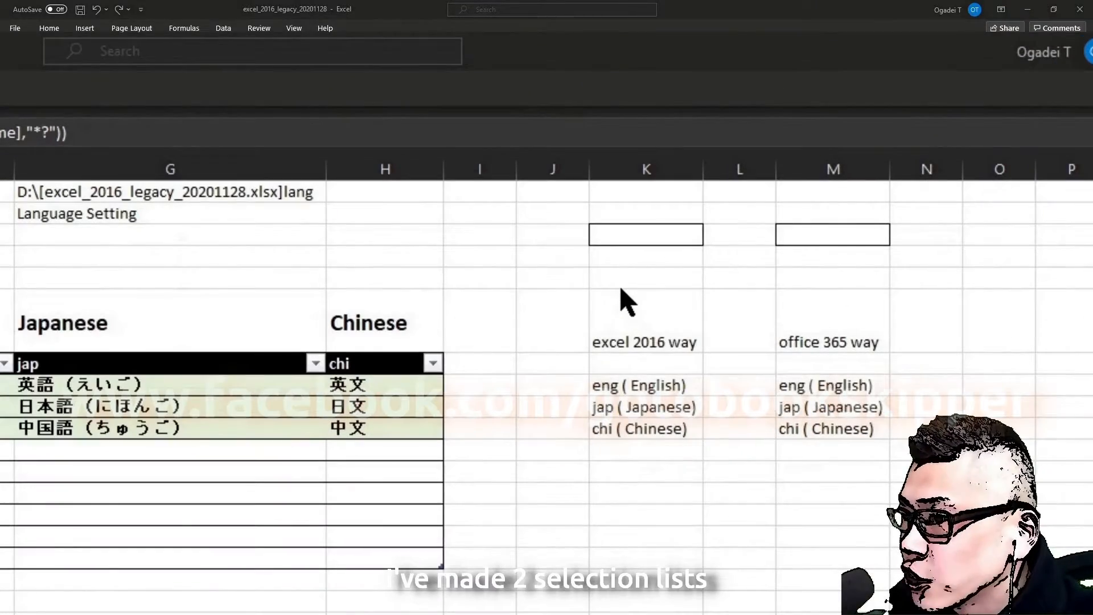
- Examine the formulas behind the "excel 2016 way" list in K8 and the "office 365 way" list in M8
{"action": "left_click", "coordinate": [621, 289]}
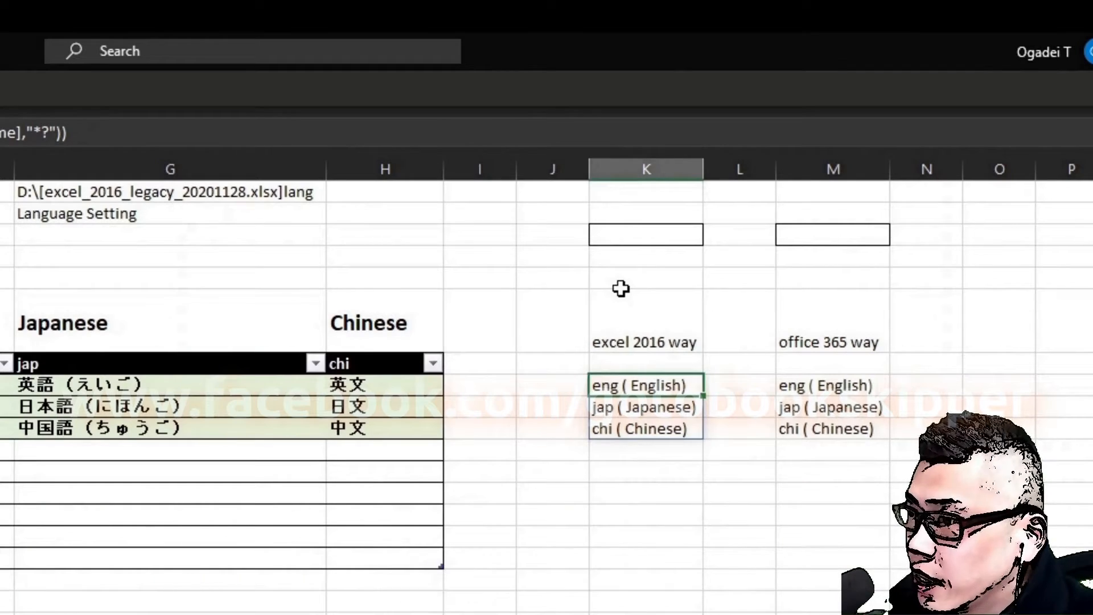
{"action": "key", "text": "Right"}
{"action": "key", "text": "Right"}
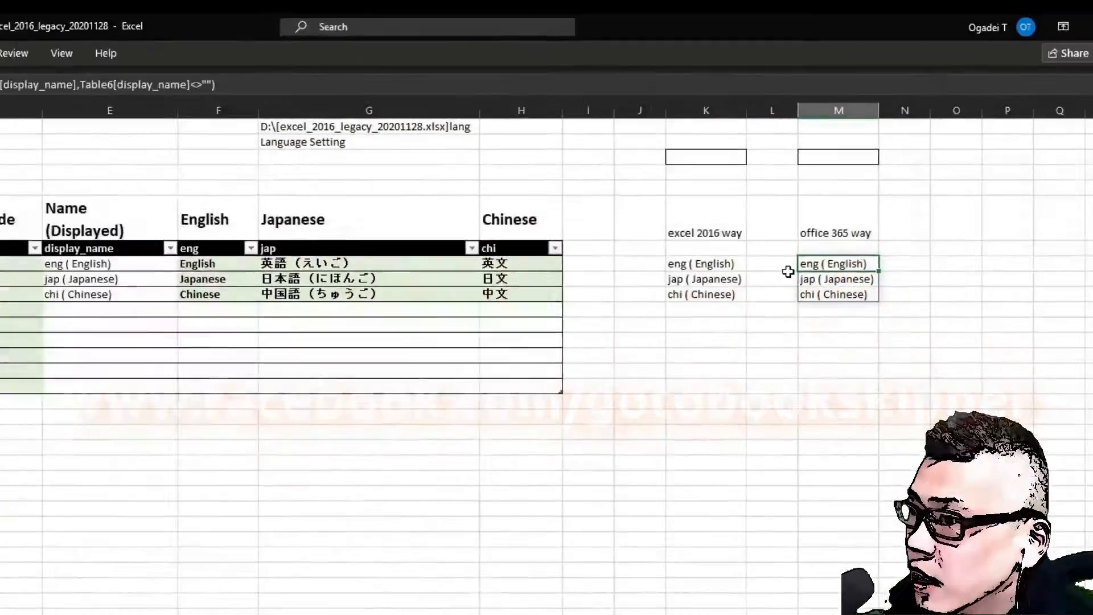
- Copy the formula from K8 and show the existing drop-down choices in cell K3
{"action": "left_click", "coordinate": [643, 386]}
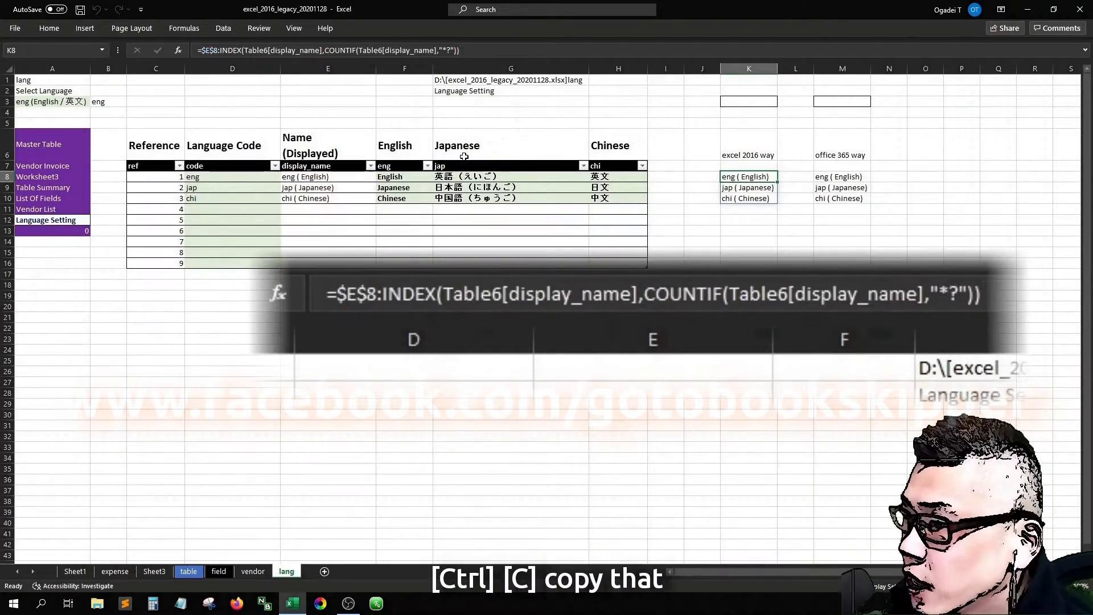
{"action": "key", "text": "Up"}
{"action": "key", "text": "Up"}
{"action": "key", "text": "Up"}
{"action": "key", "text": "Up"}
{"action": "key", "text": "Up"}
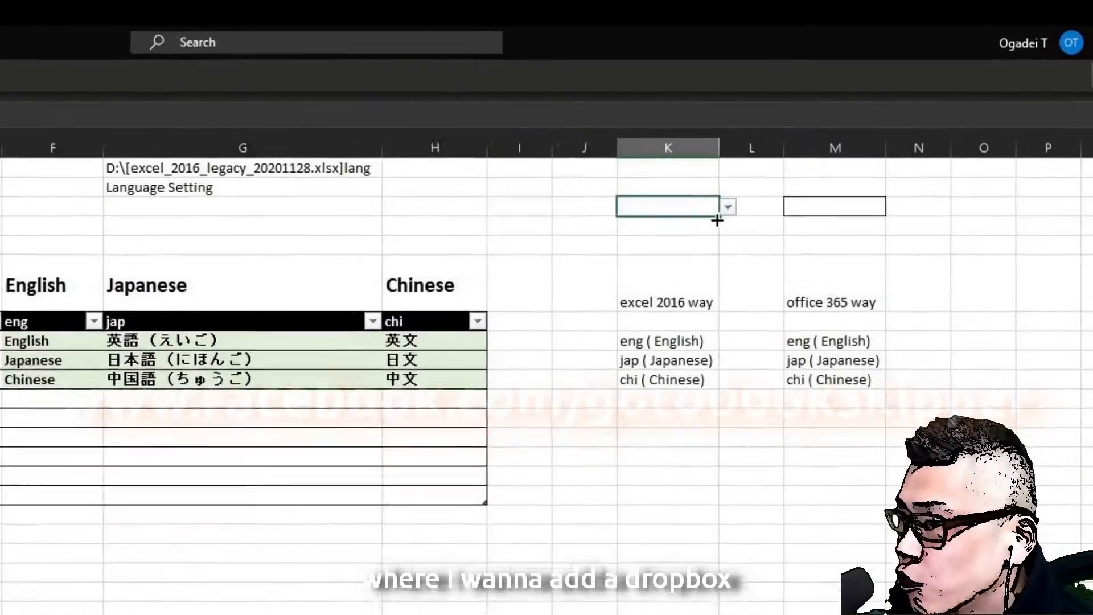
{"action": "left_click", "coordinate": [728, 207]}
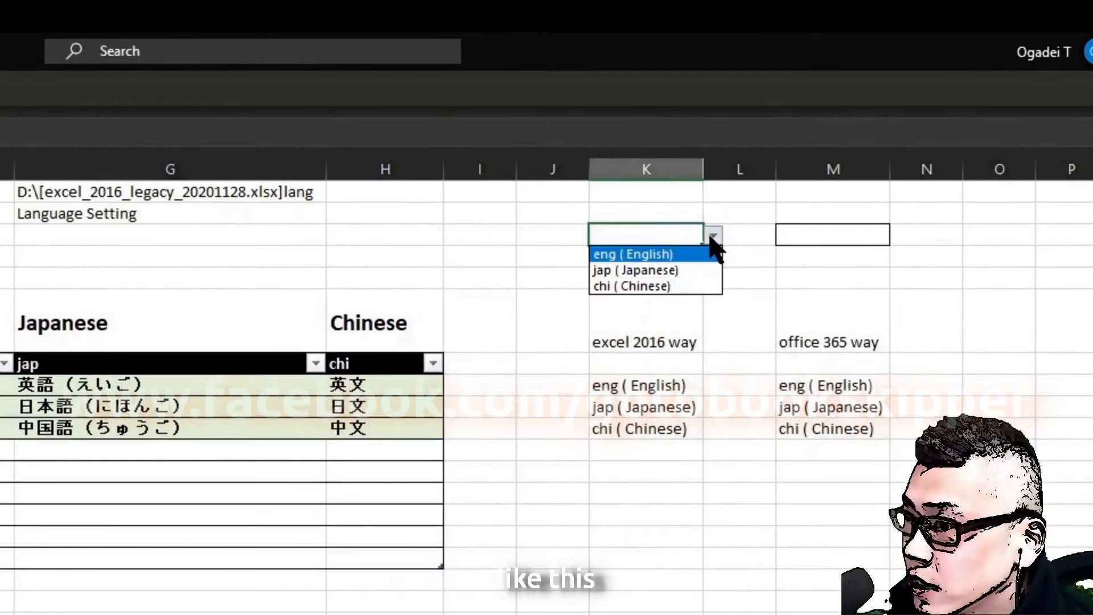
- Try to replace K3's list validation source with the copied formula =$E$8:INDEX(Table6[display_name],COUNTIF(Table6[display_name],"*?"))
{"action": "key", "text": "alt"}
{"action": "key", "text": "d"}
{"action": "key", "text": "l"}
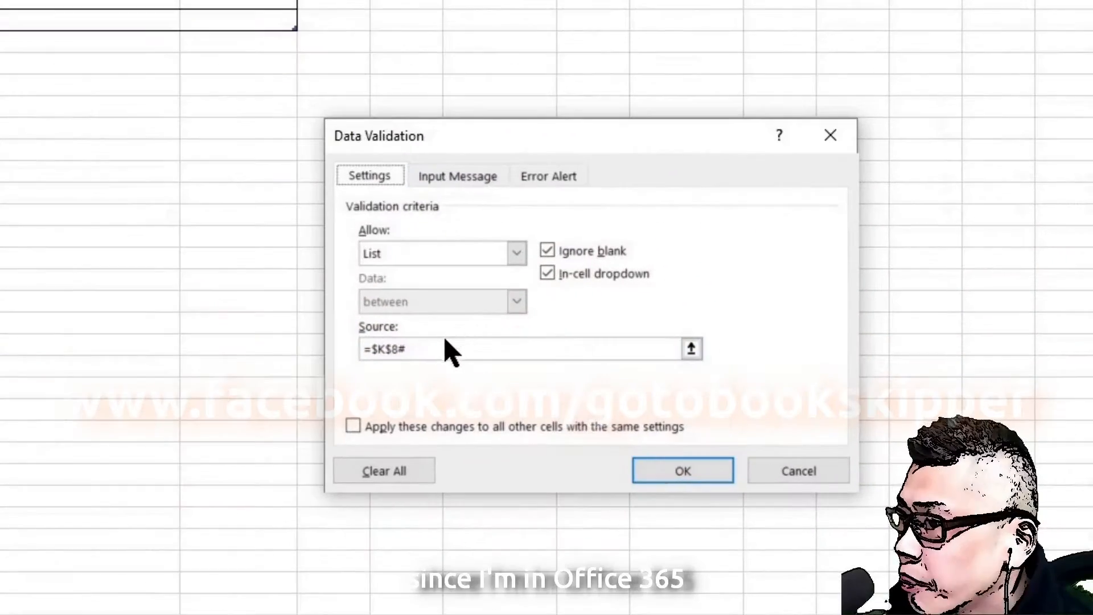
{"action": "left_click", "coordinate": [436, 348]}
{"action": "key", "text": "BackSpace"}
{"action": "key", "text": "BackSpace"}
{"action": "key", "text": "BackSpace"}
{"action": "key", "text": "BackSpace"}
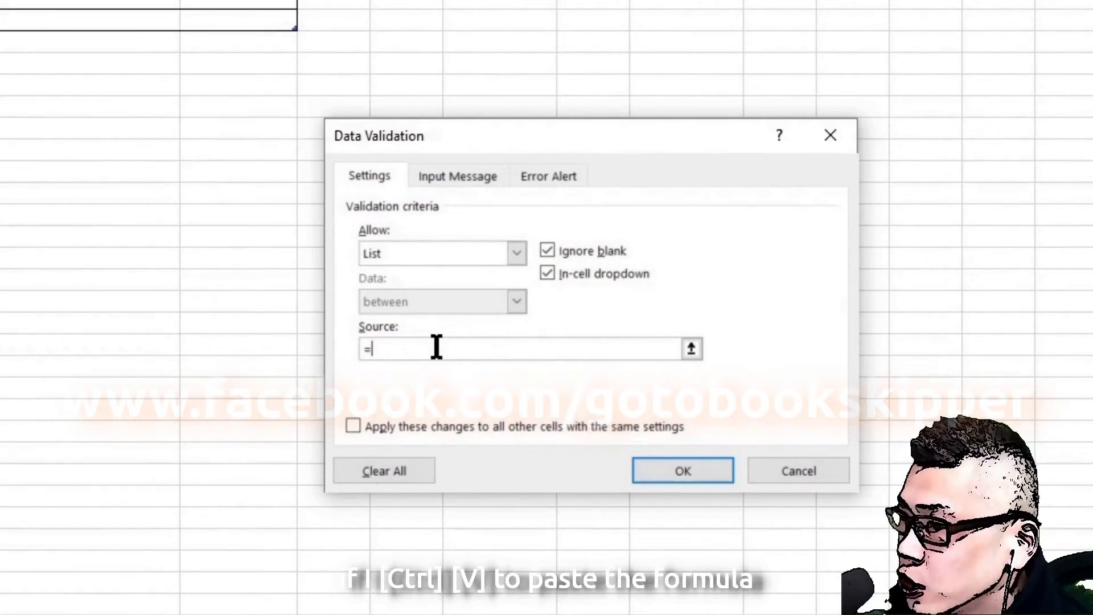
{"action": "key", "text": "ctrl+v"}
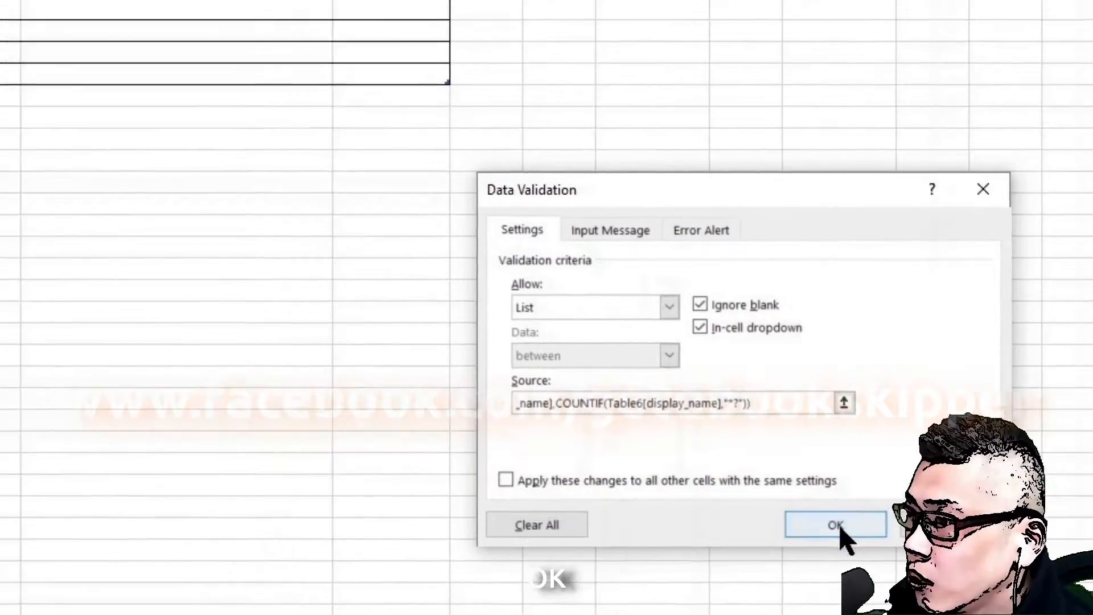
{"action": "left_click", "coordinate": [687, 475]}
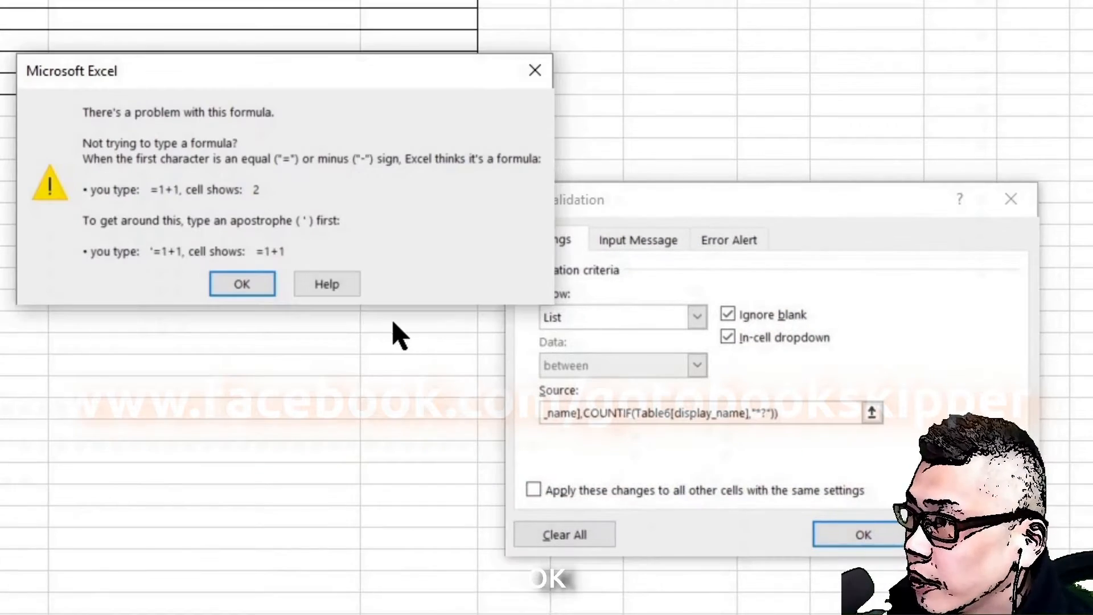
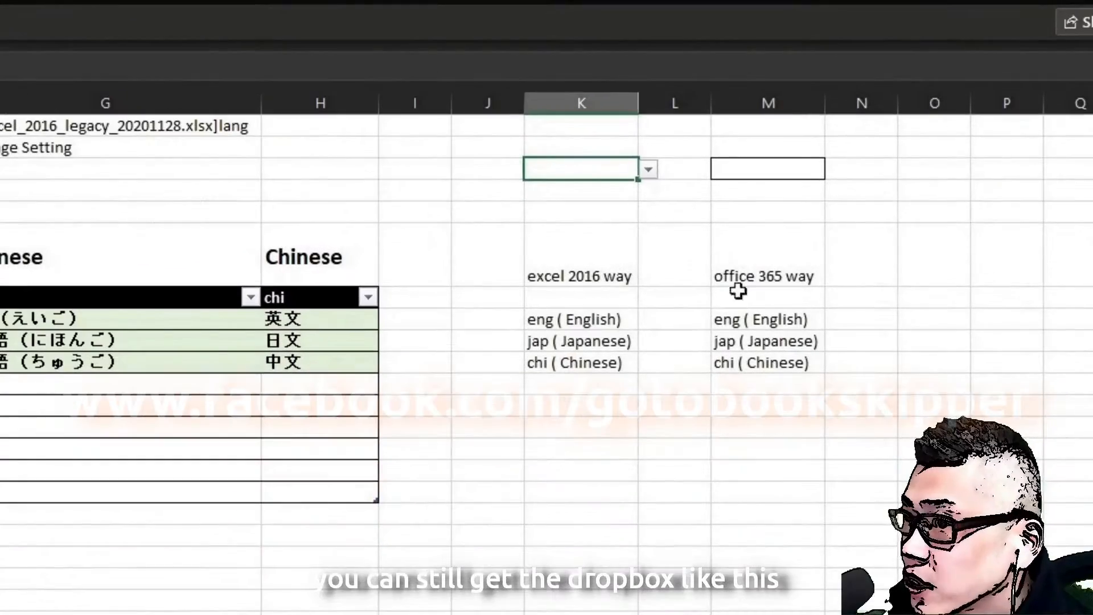
- Check K3's drop-down, then give cell K5 a list data validation with source =$K$8# and check its drop-down
{"action": "left_click", "coordinate": [649, 169]}
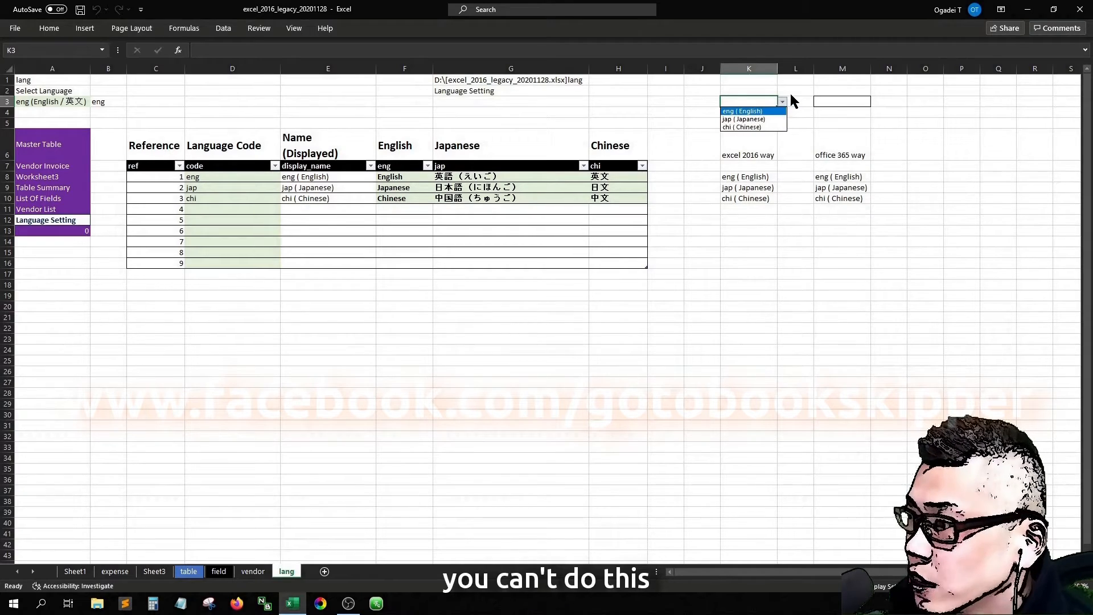
{"action": "key", "text": "Down"}
{"action": "left_click", "coordinate": [757, 120]}
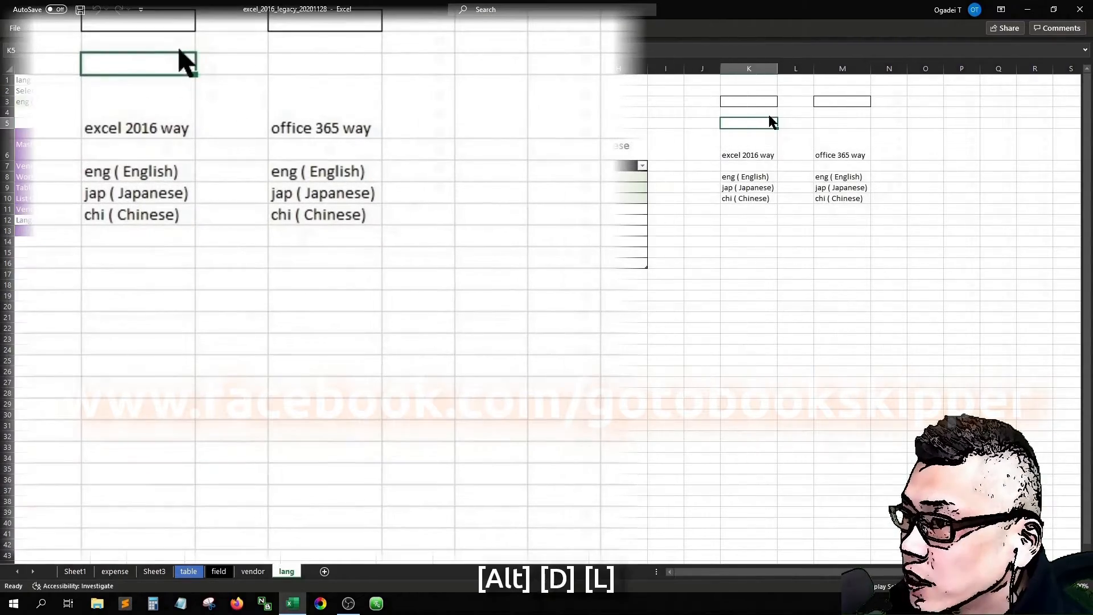
{"action": "key", "text": "alt+d"}
{"action": "key", "text": "l"}
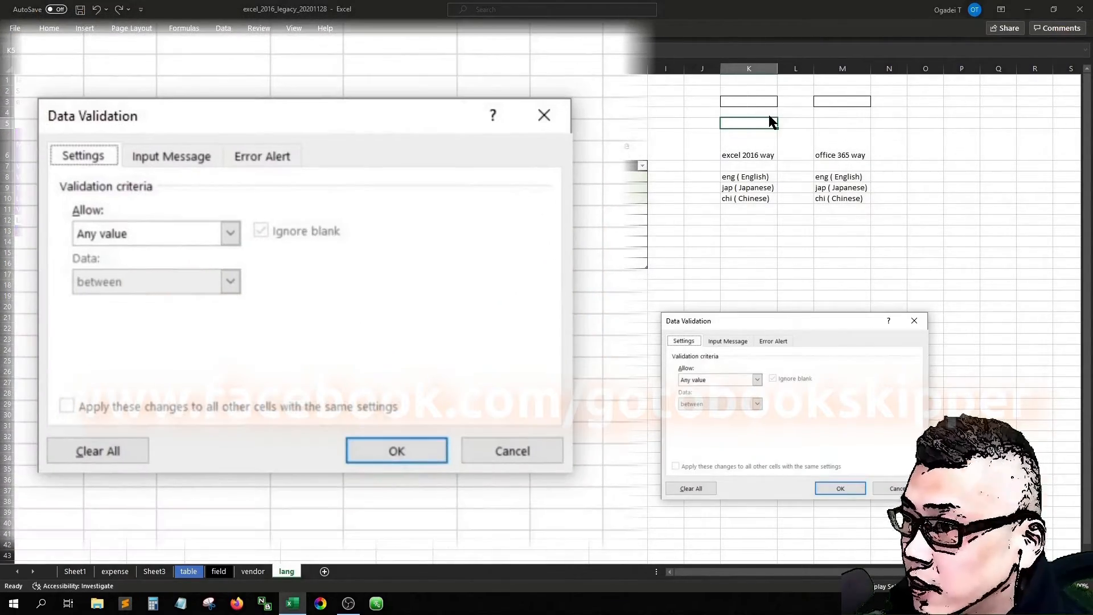
{"action": "left_click_drag", "start_coordinate": [736, 316], "coordinate": [740, 284]}
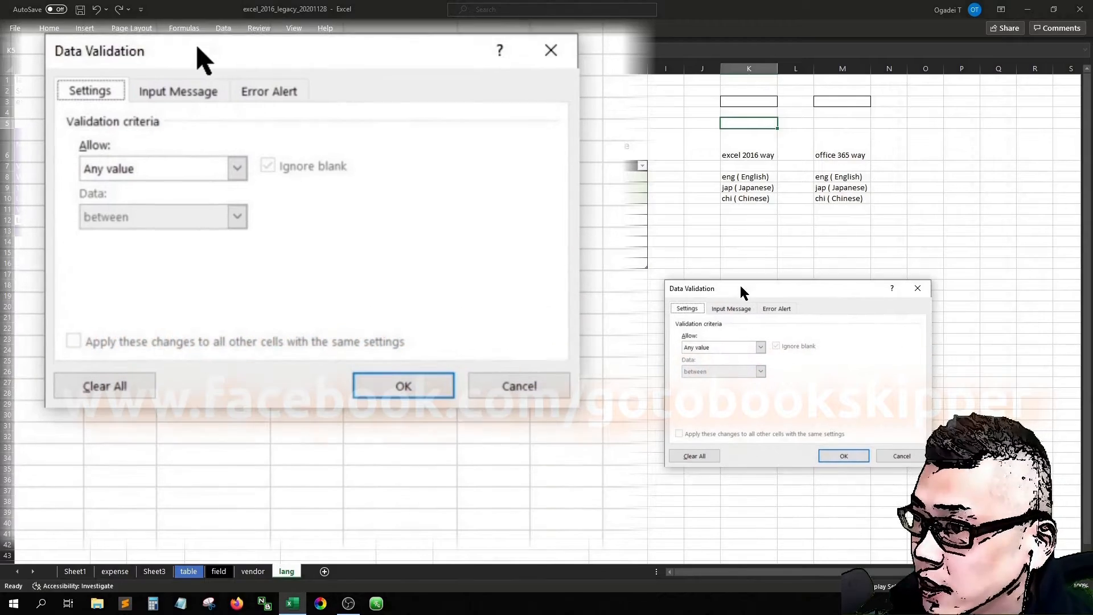
{"action": "left_click", "coordinate": [715, 344]}
{"action": "left_click", "coordinate": [696, 380]}
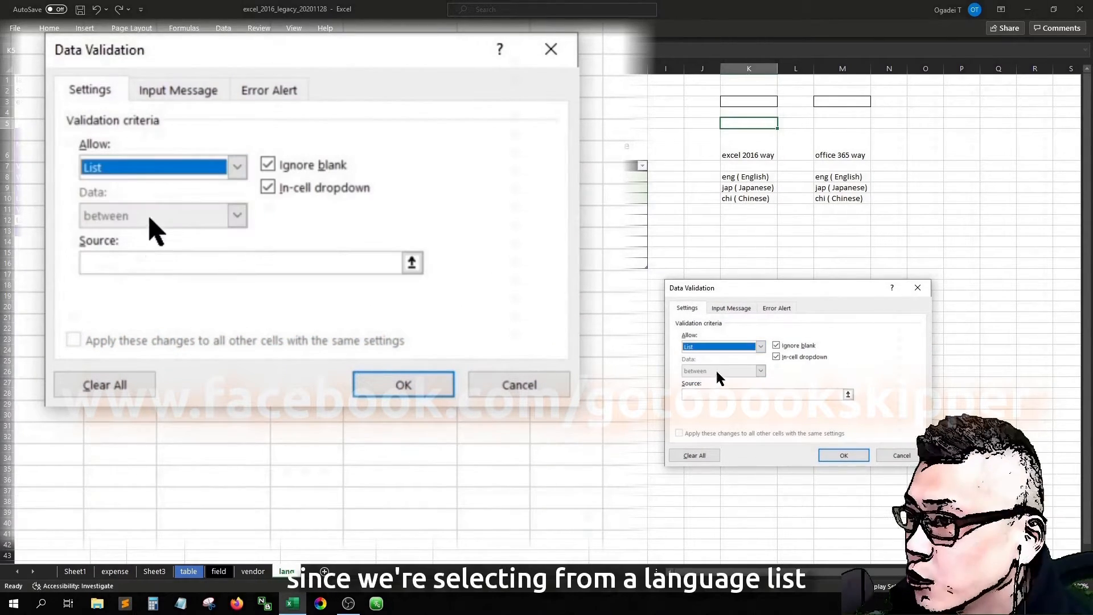
{"action": "left_click", "coordinate": [705, 394]}
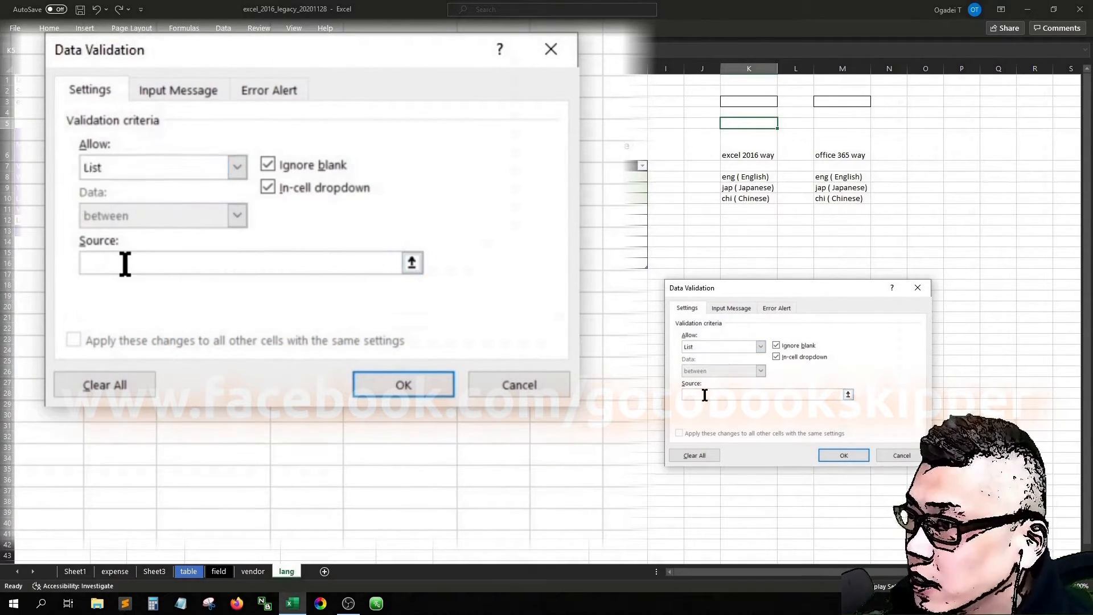
{"action": "left_click", "coordinate": [737, 177]}
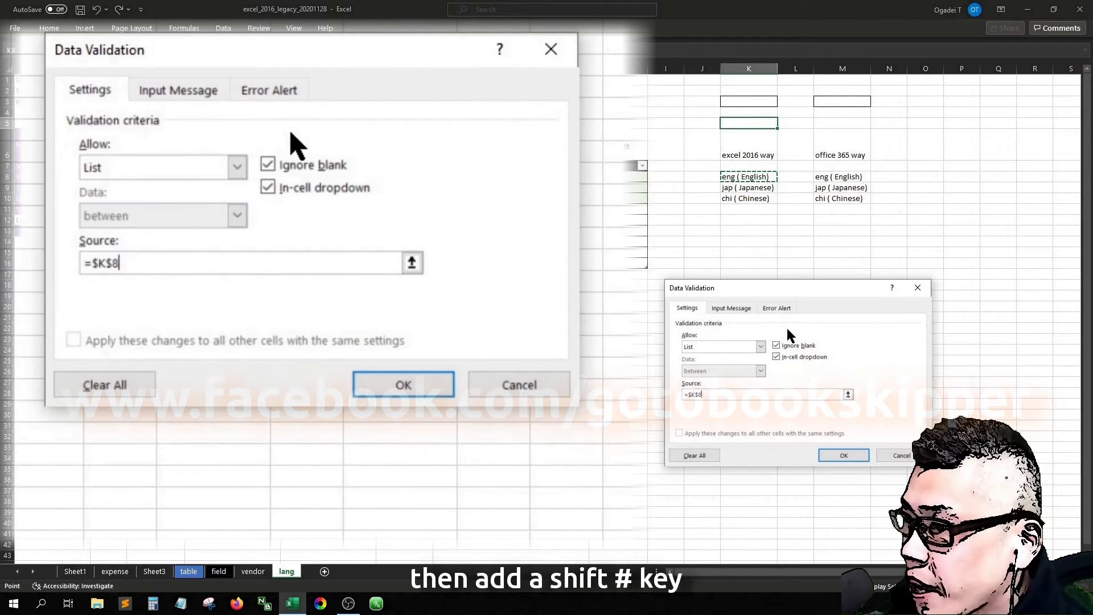
{"action": "left_click", "coordinate": [847, 455]}
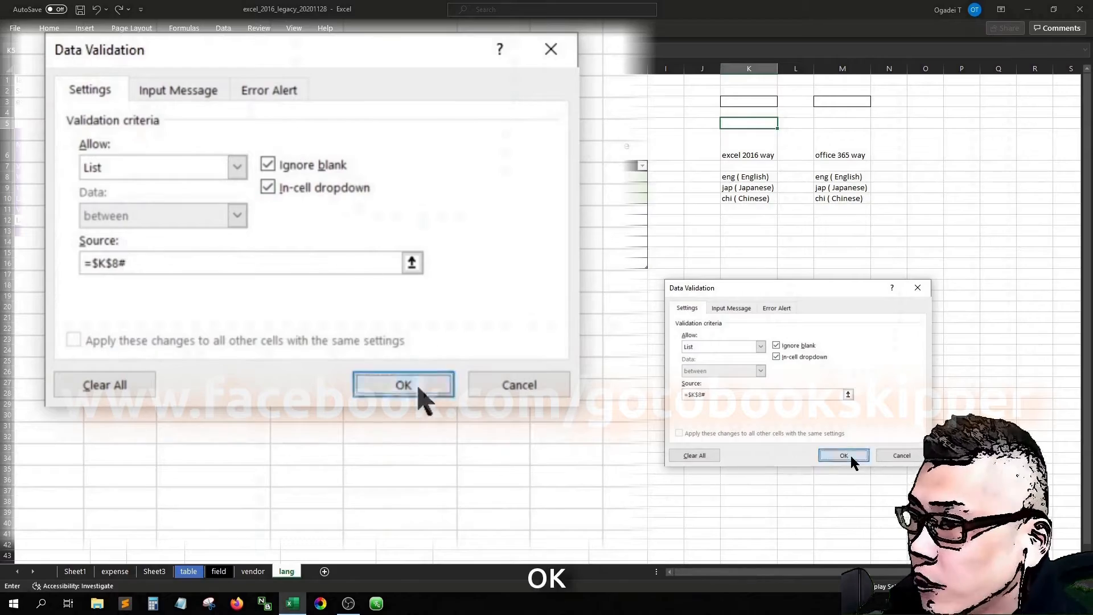
{"action": "left_click", "coordinate": [783, 125]}
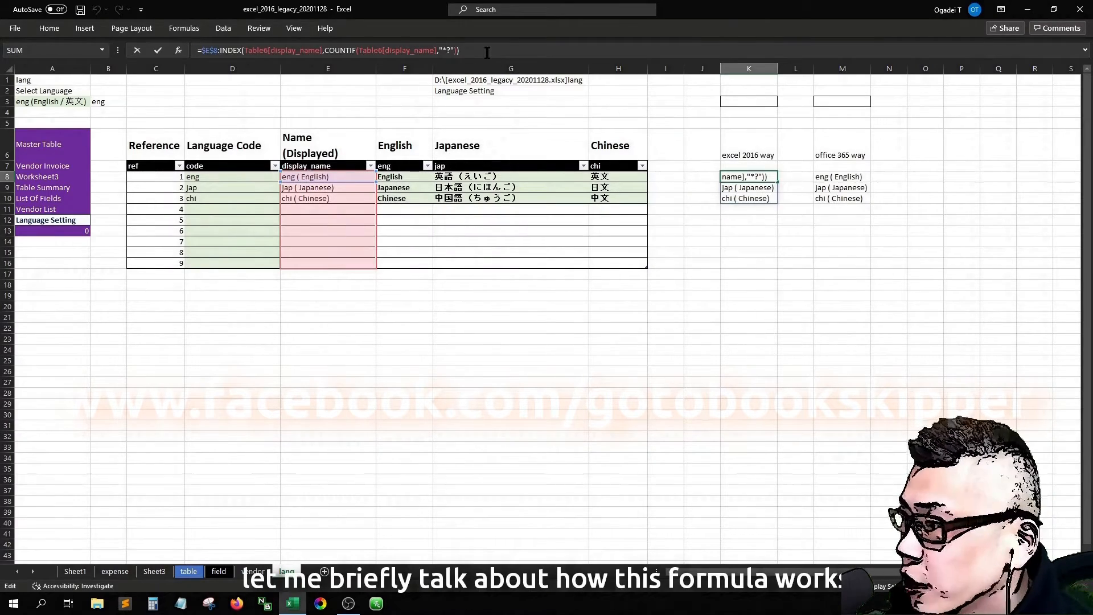
- Start a formula in J8, replacing the picked table reference with the absolute reference so it reads =$E$8
{"action": "left_click", "coordinate": [702, 176]}
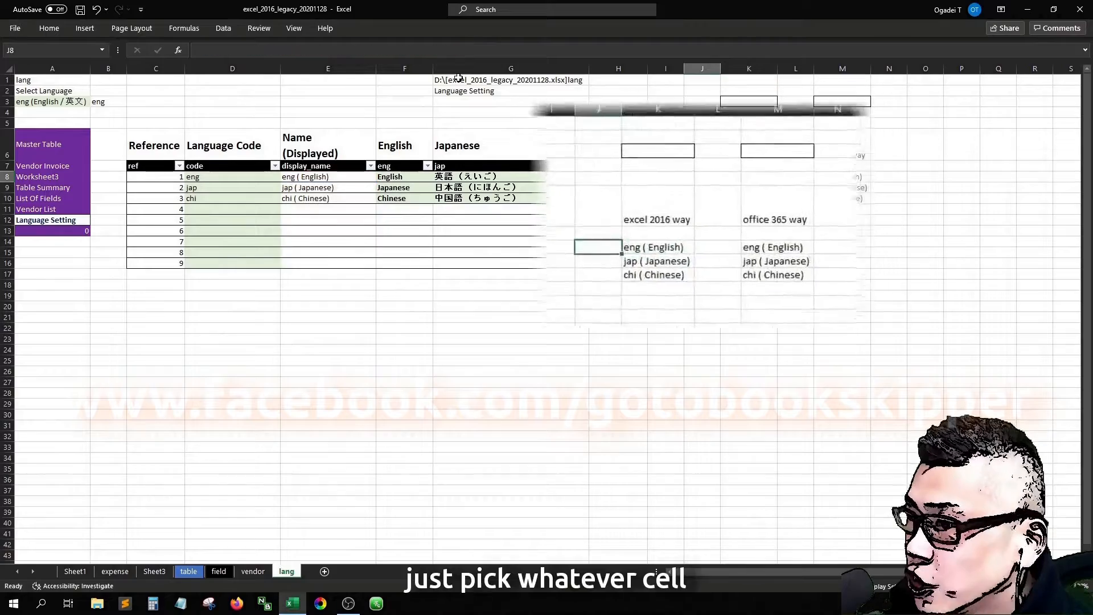
{"action": "type", "text": "="}
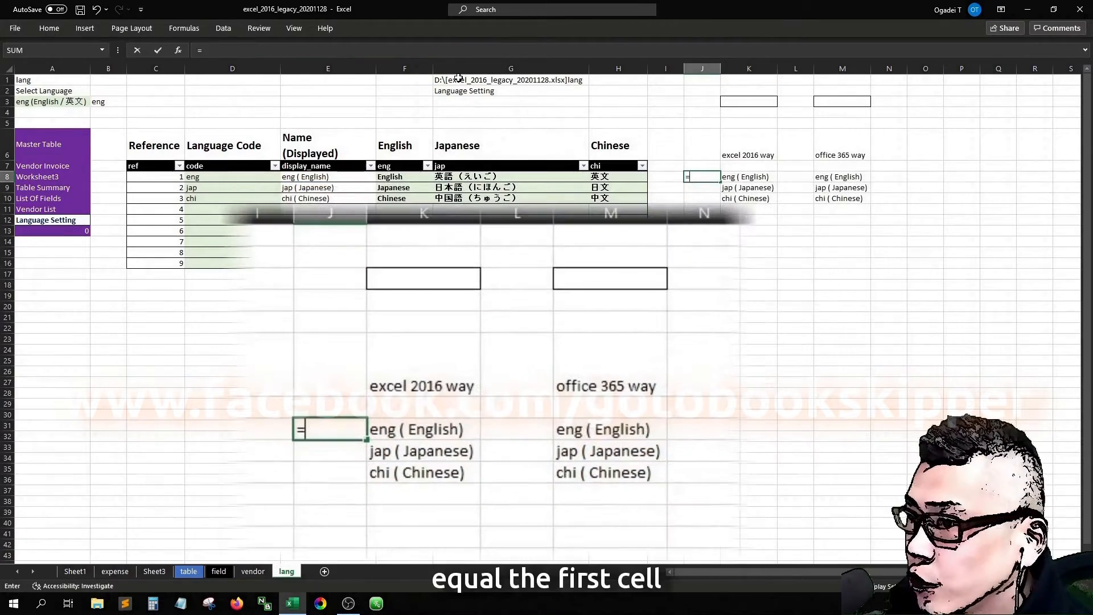
{"action": "left_click", "coordinate": [327, 178]}
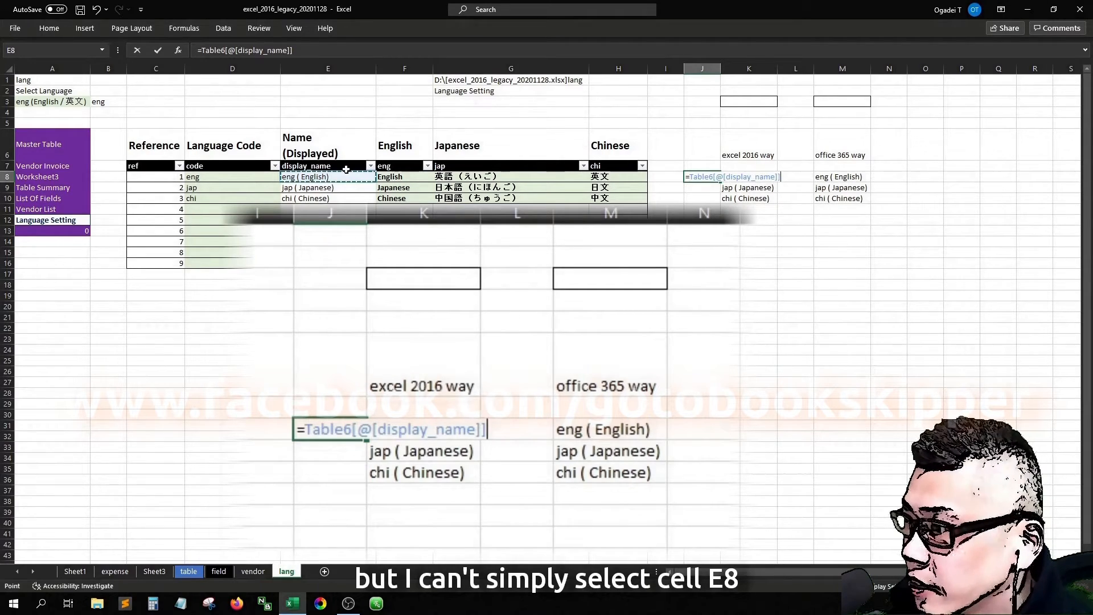
{"action": "left_click", "coordinate": [298, 50]}
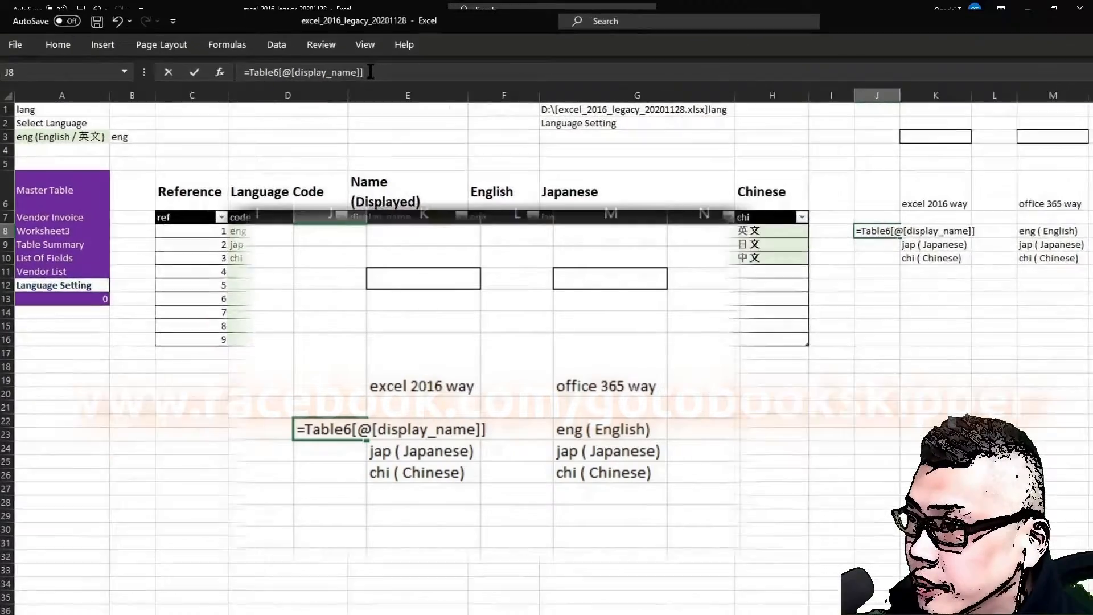
{"action": "left_click_drag", "start_coordinate": [296, 51], "coordinate": [202, 53]}
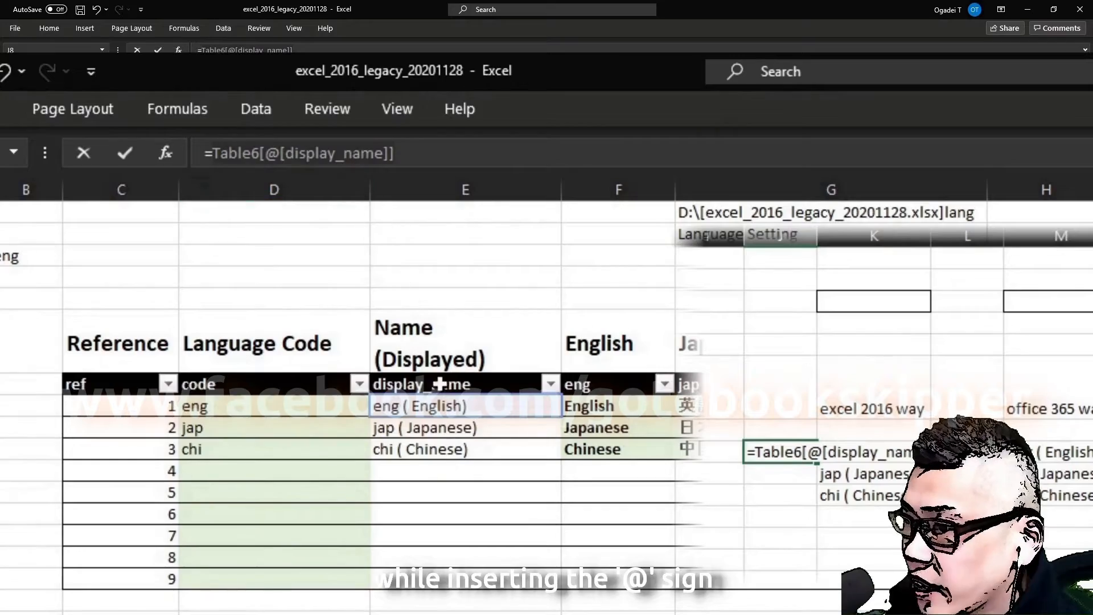
{"action": "key", "text": "Delete"}
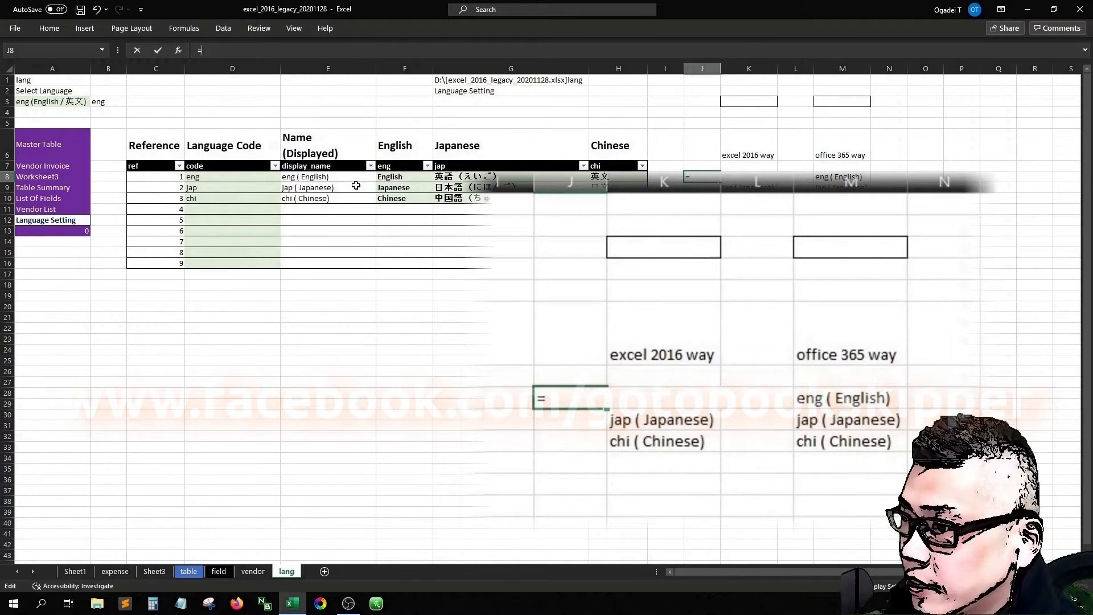
{"action": "type", "text": "E8"}
{"action": "key", "text": "F4"}
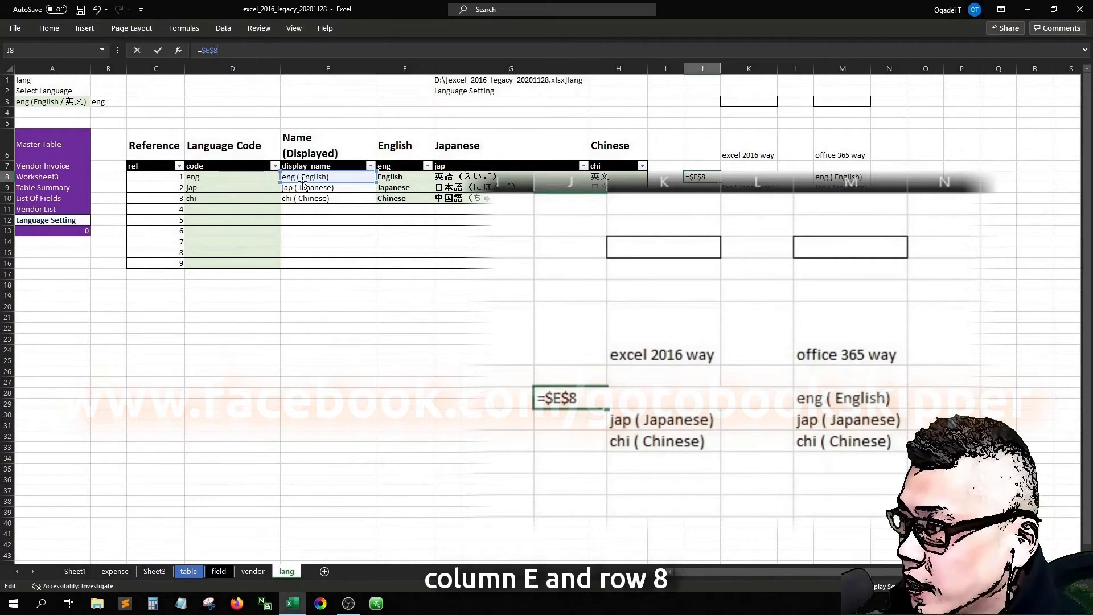
- Extend the J8 formula with :index( and the whole Table6[display_name] column as its array
{"action": "type", "text": ":inde"}
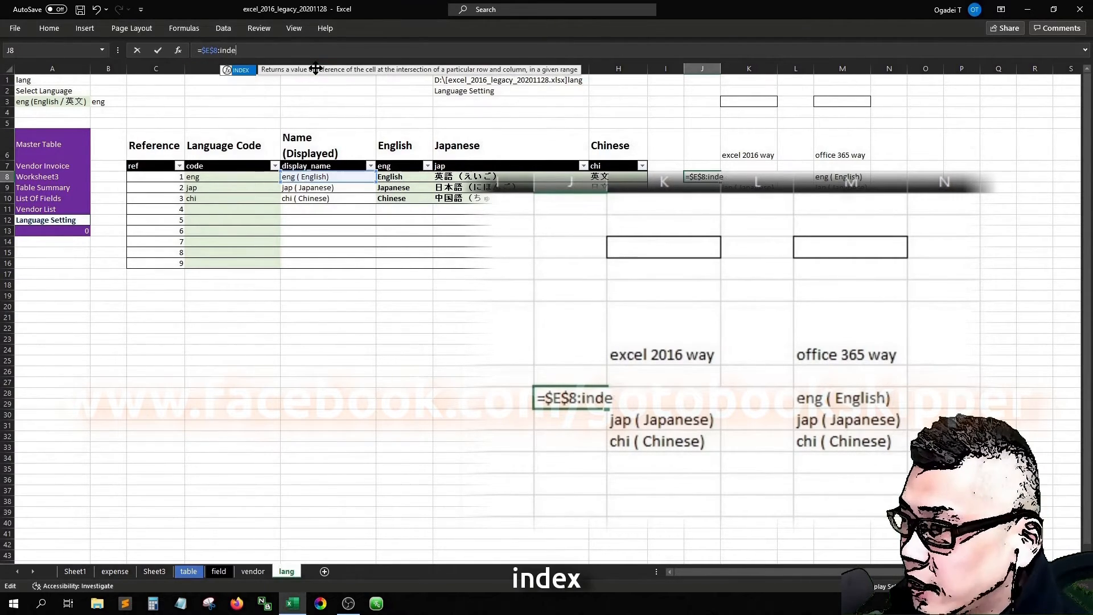
{"action": "type", "text": "x("}
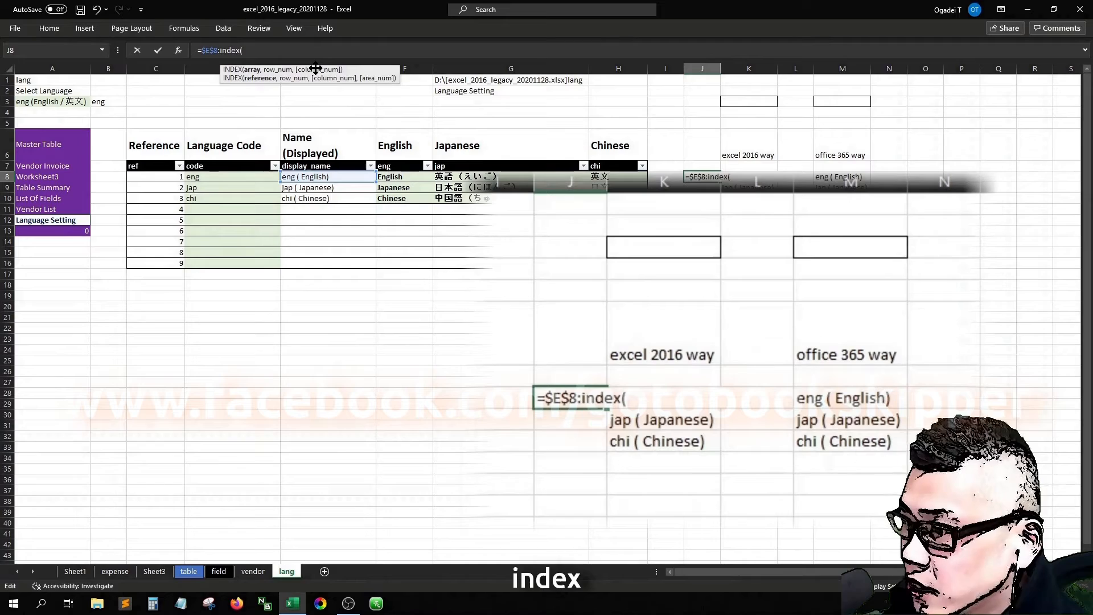
{"action": "left_click", "coordinate": [345, 132]}
{"action": "key", "text": "Down"}
{"action": "key", "text": "Down"}
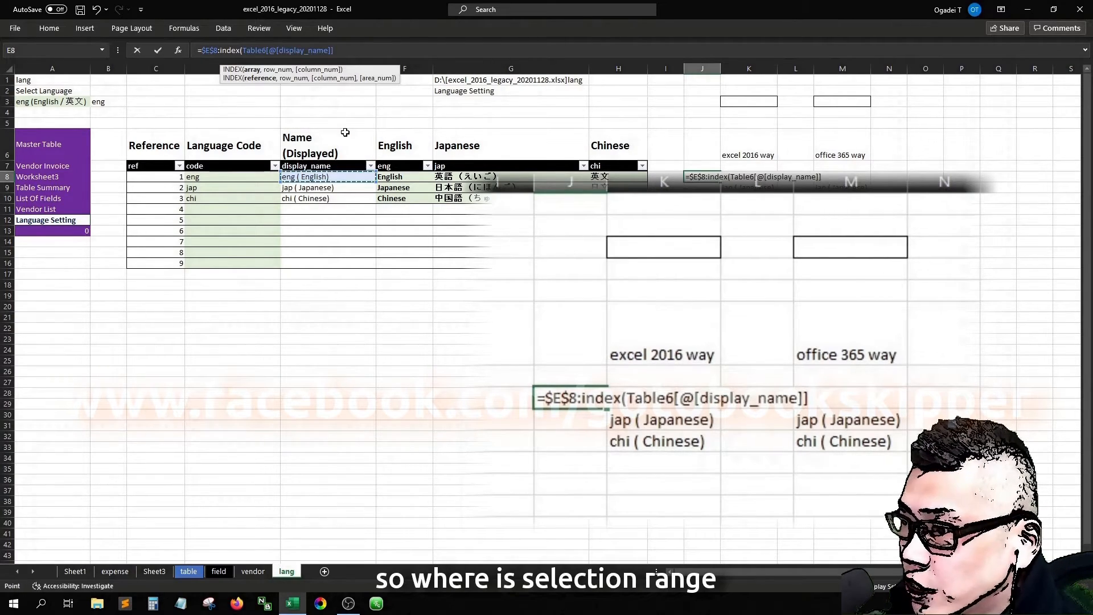
{"action": "key", "text": "ctrl+shift+Down"}
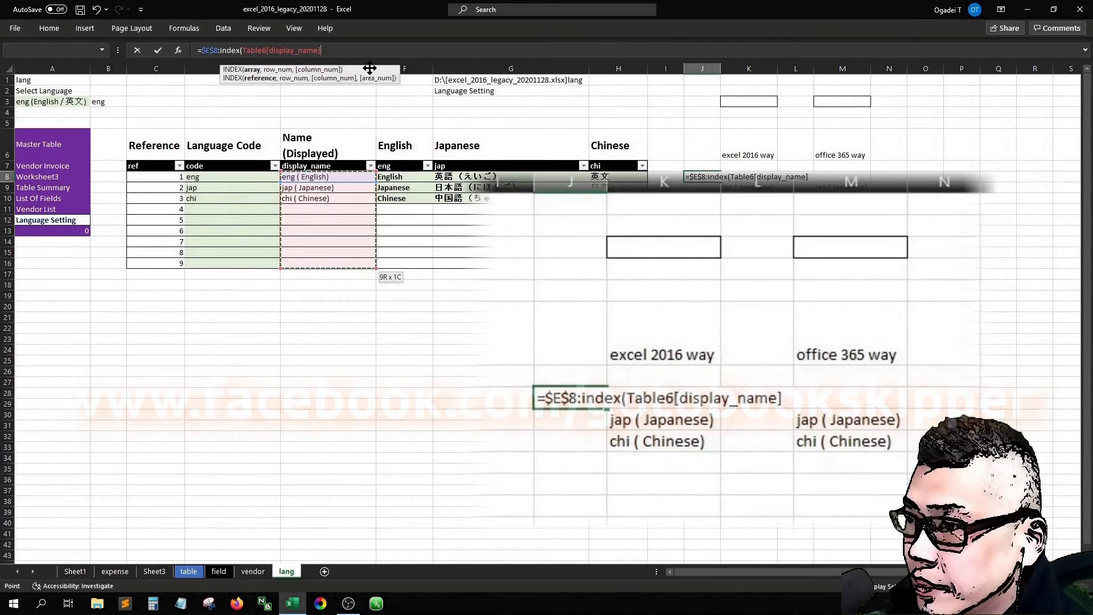
- Add a nested countif( as the INDEX row number, with the Table6[display_name] column as its range
{"action": "type", "text": ",counti"}
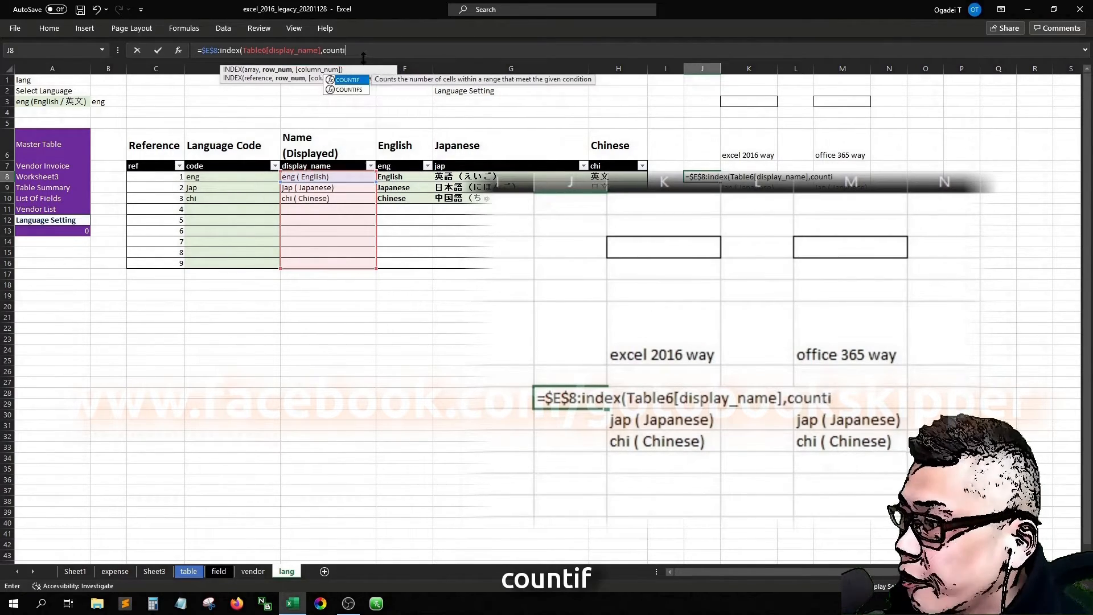
{"action": "type", "text": "f("}
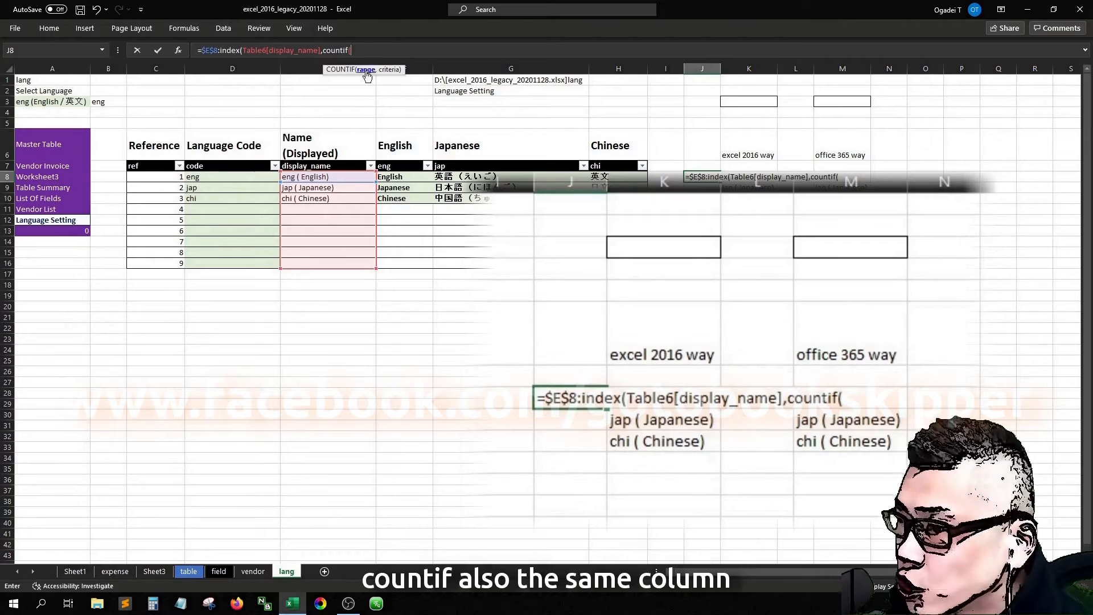
{"action": "left_click", "coordinate": [367, 121]}
{"action": "key", "text": "Down"}
{"action": "key", "text": "Down"}
{"action": "key", "text": "Down"}
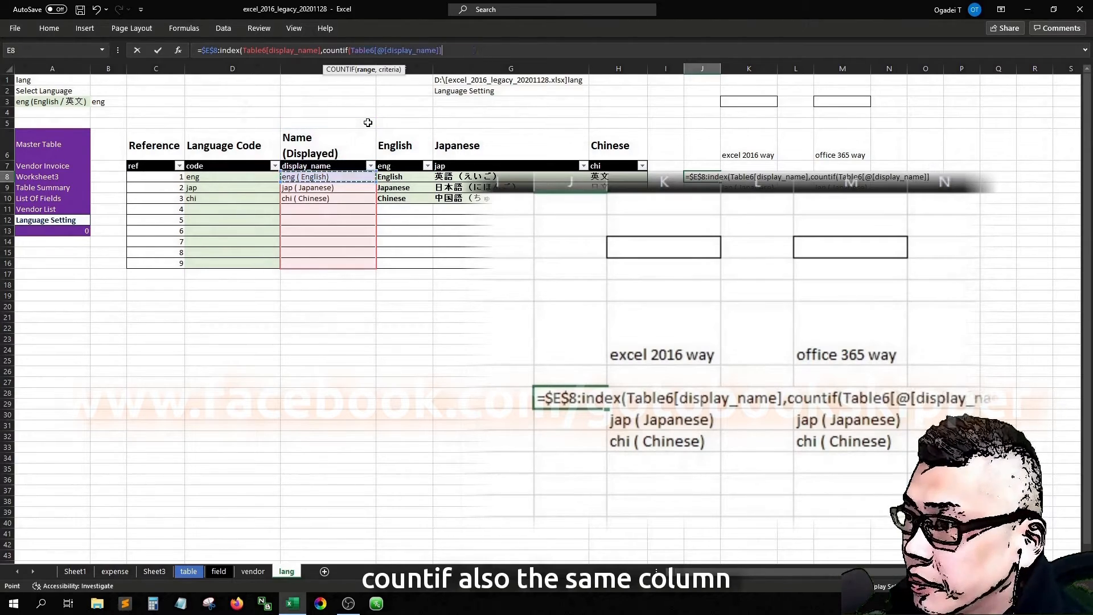
{"action": "key", "text": "shift+Down"}
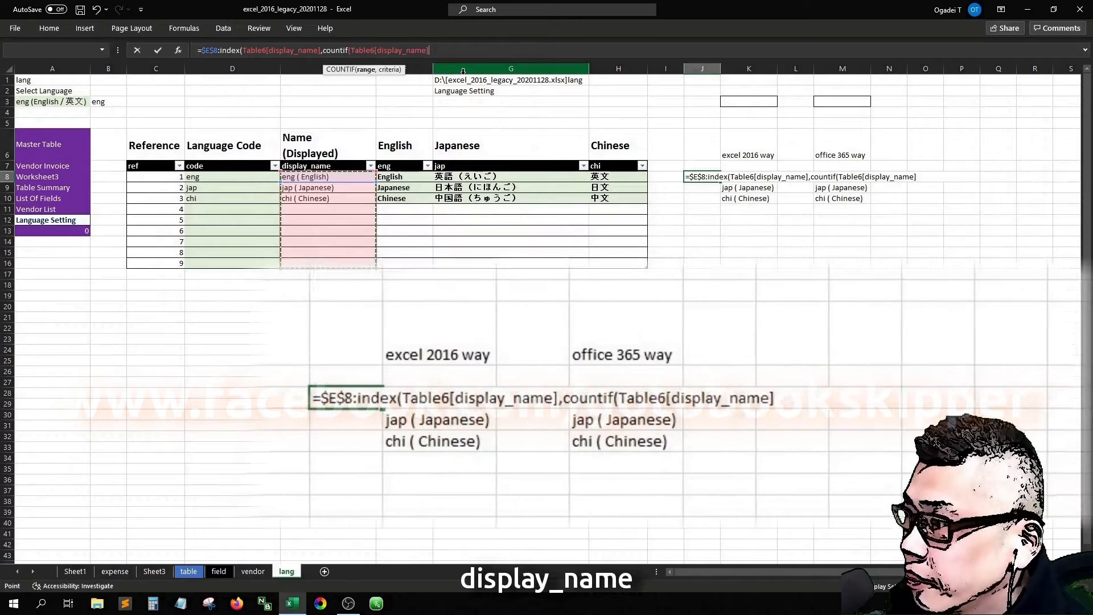
- Complete the J8 formula with "*?" as the COUNTIF criteria, close both functions and enter it
{"action": "type", "text": ","}
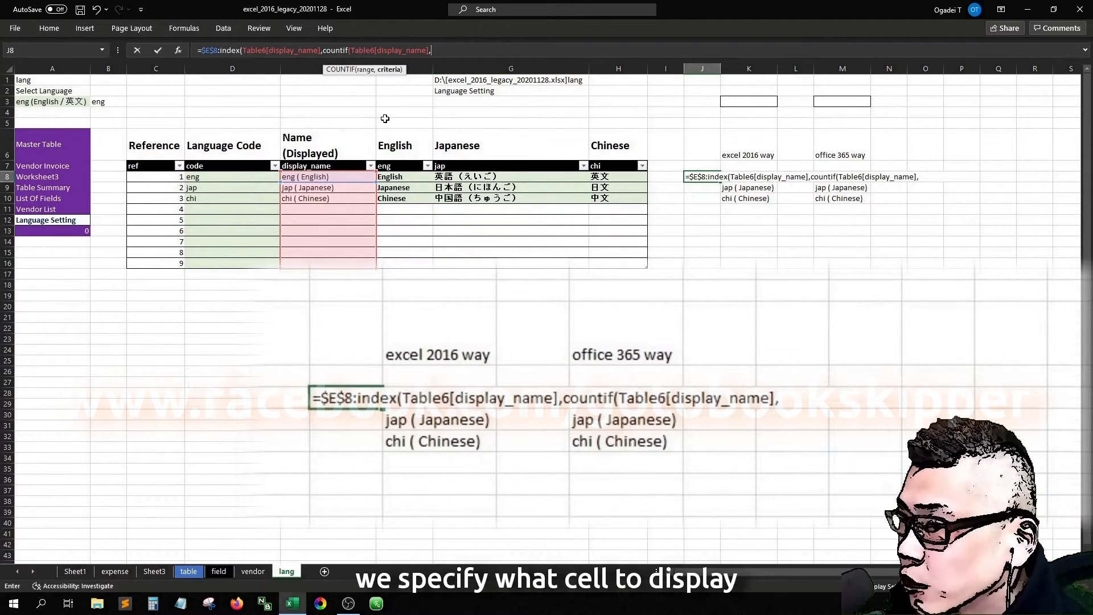
{"action": "type", "text": "\"\""}
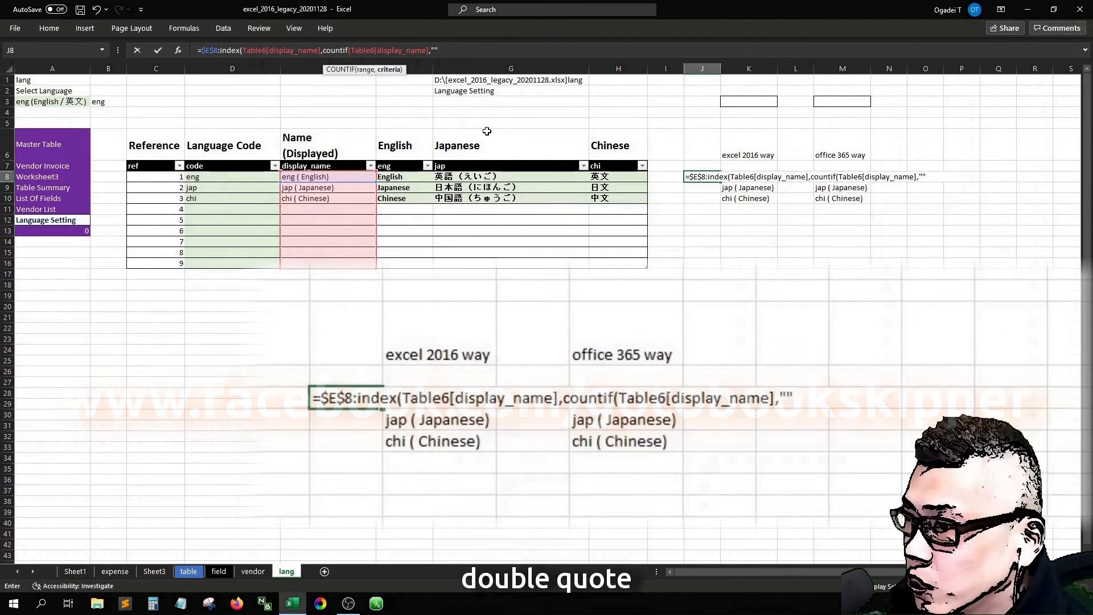
{"action": "left_click", "coordinate": [464, 54]}
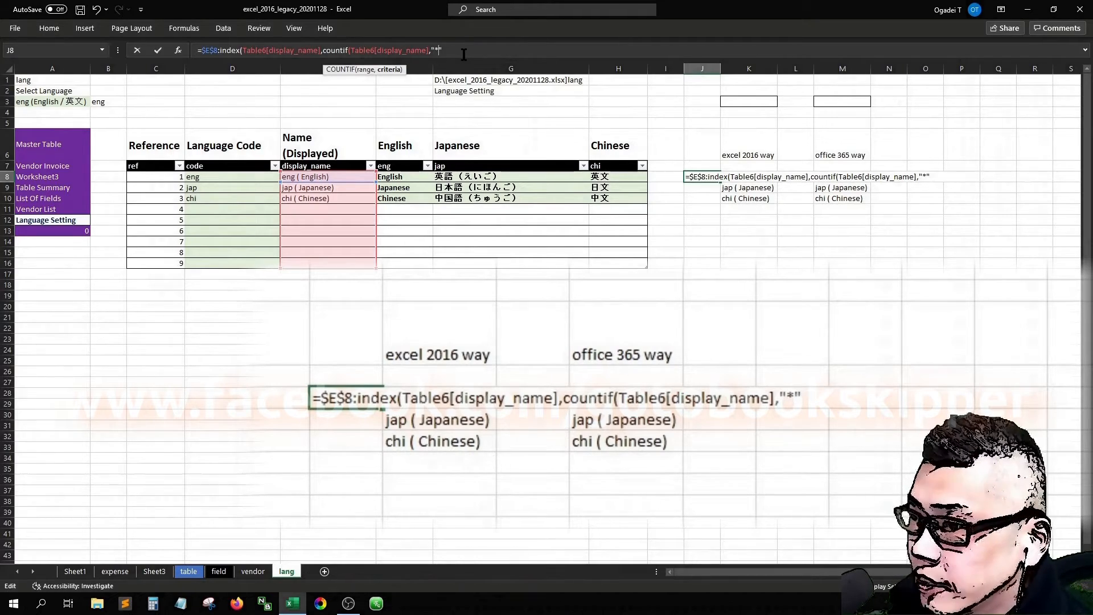
{"action": "type", "text": "?"}
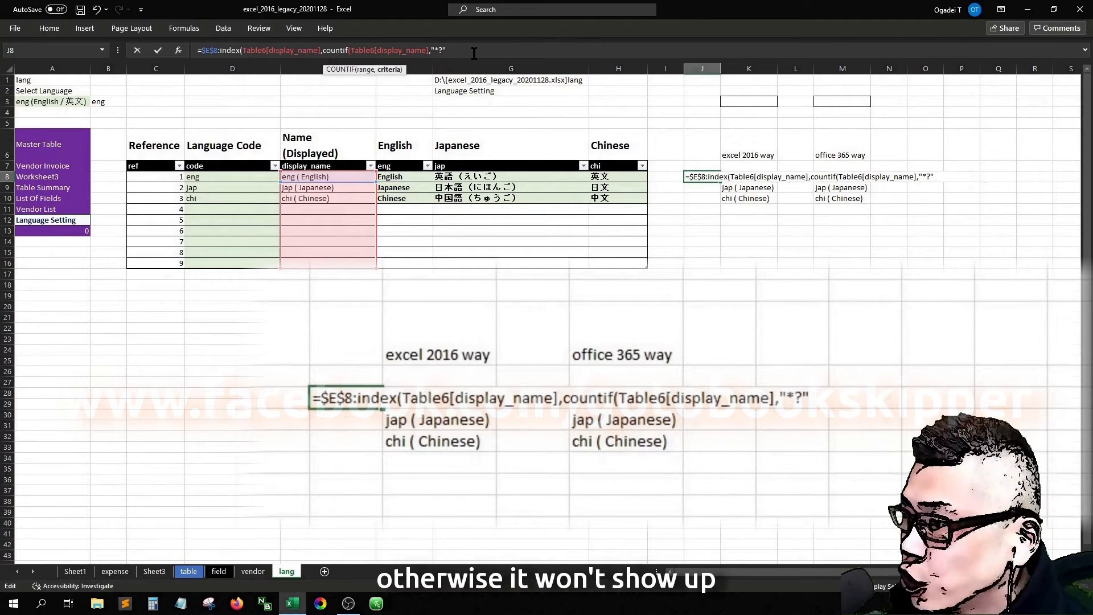
{"action": "type", "text": ")"}
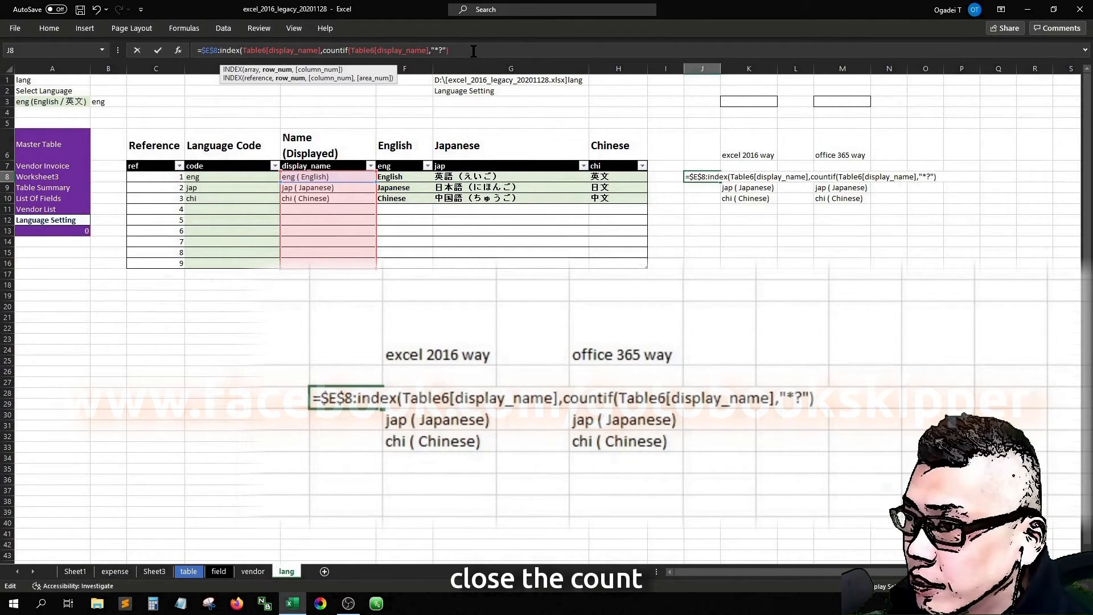
{"action": "type", "text": ")"}
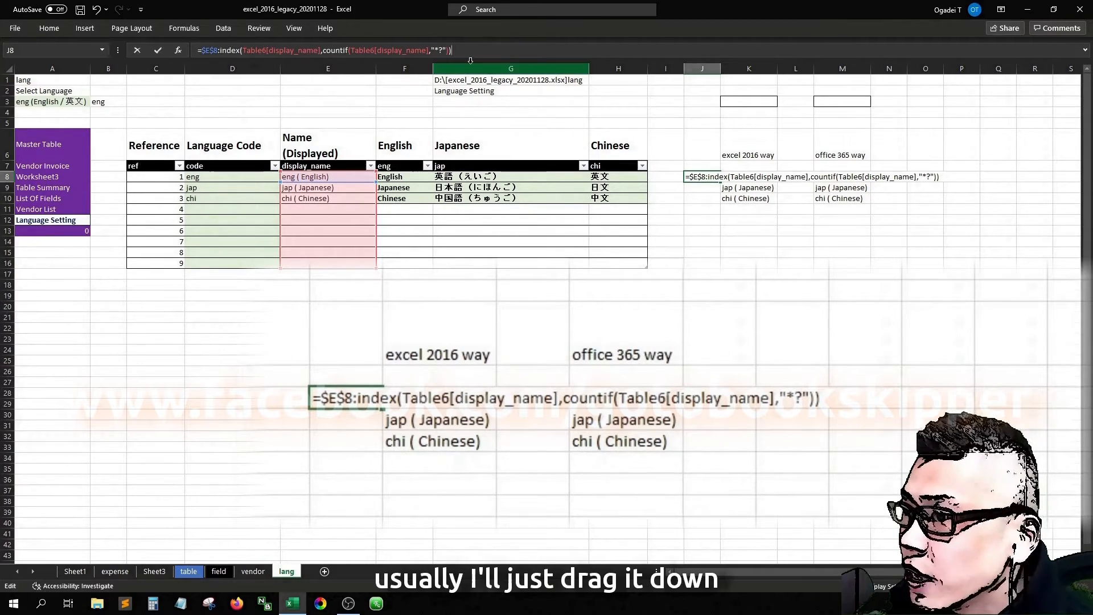
{"action": "left_click_drag", "start_coordinate": [463, 64], "coordinate": [460, 83]}
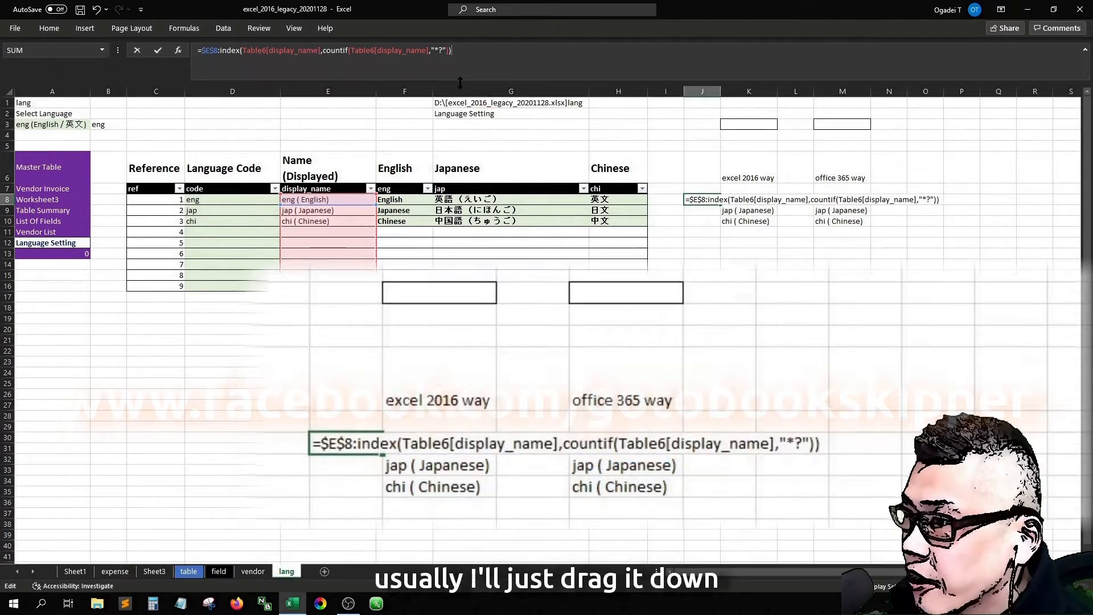
{"action": "key", "text": "Return"}
- Step through cells J8 to J10 to check the entries returned by the formula
{"action": "key", "text": "Up"}
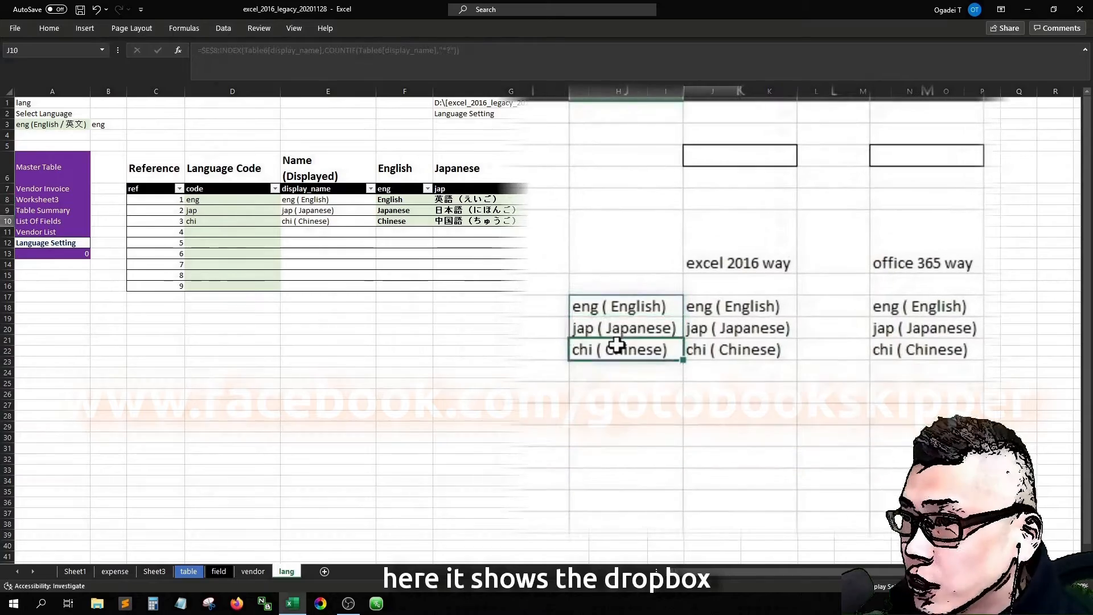
{"action": "key", "text": "Up"}
{"action": "key", "text": "Down"}
{"action": "key", "text": "Down"}
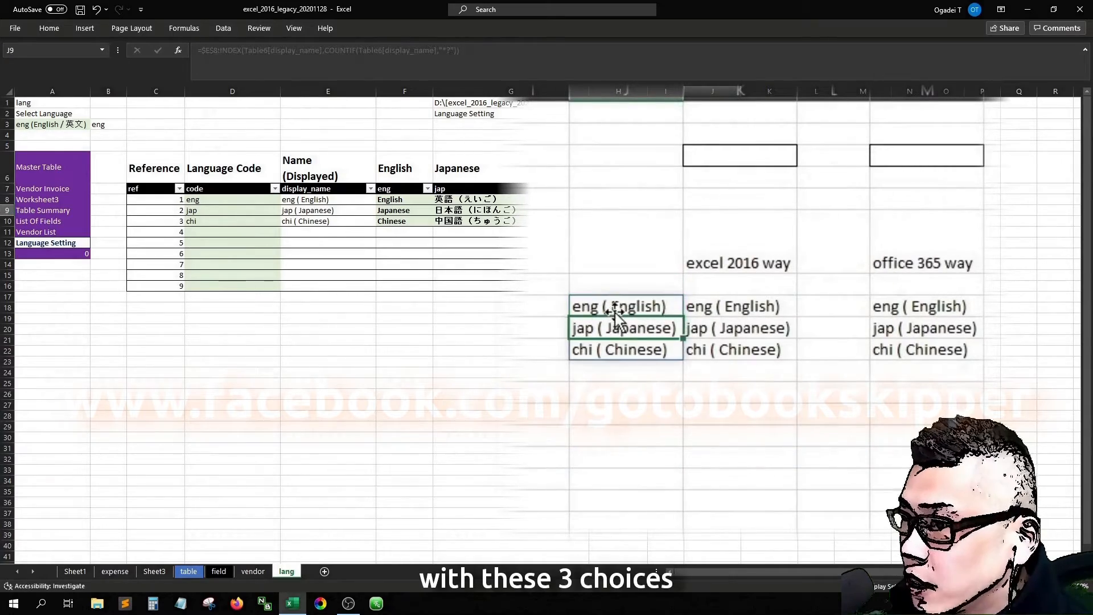
{"action": "key", "text": "Down"}
{"action": "key", "text": "Up"}
{"action": "key", "text": "Up"}
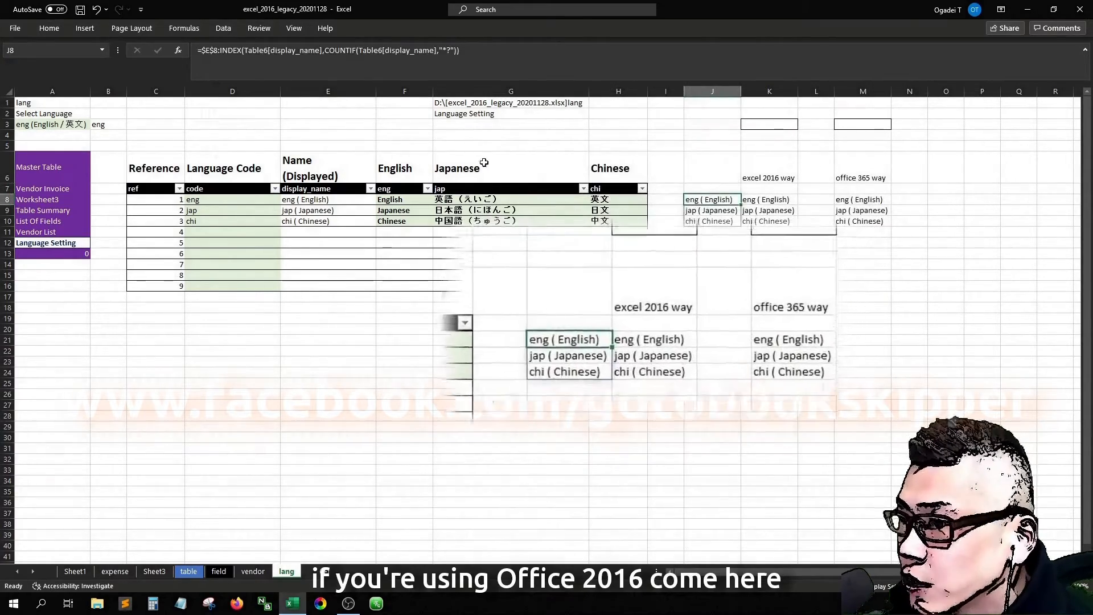
- Copy J8's formula text after the equals sign, then start a List data validation on an empty cell above it
{"action": "left_click", "coordinate": [198, 50]}
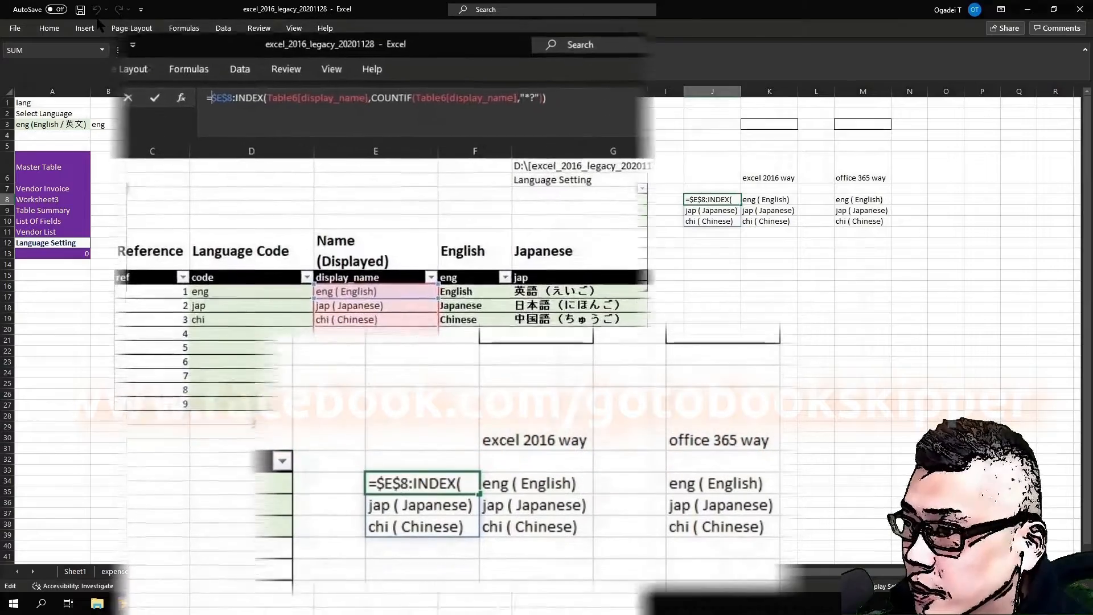
{"action": "key", "text": "End"}
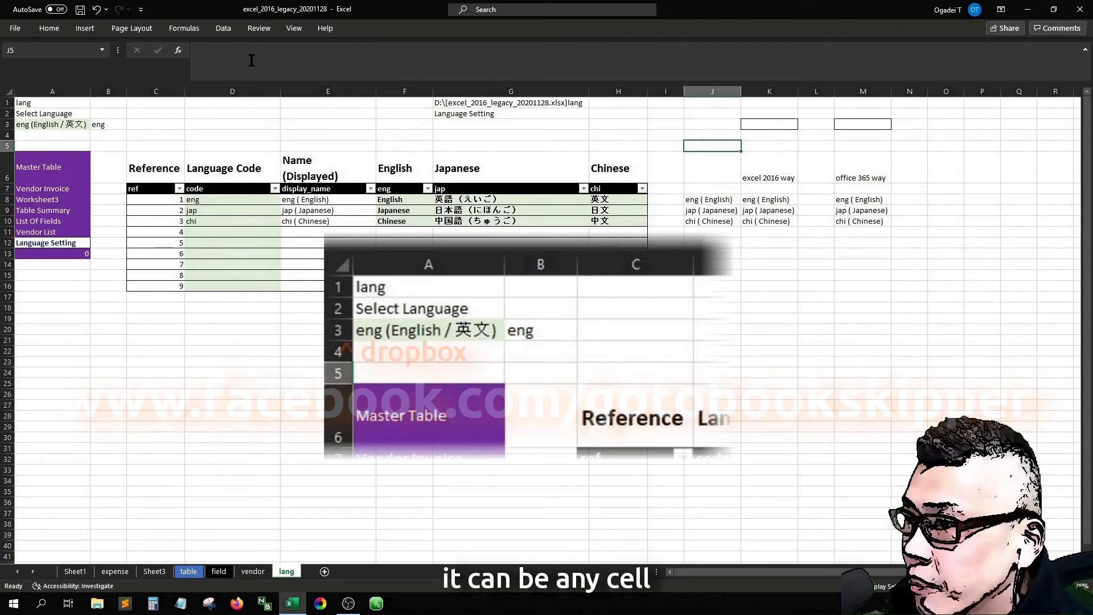
{"action": "left_click", "coordinate": [56, 123]}
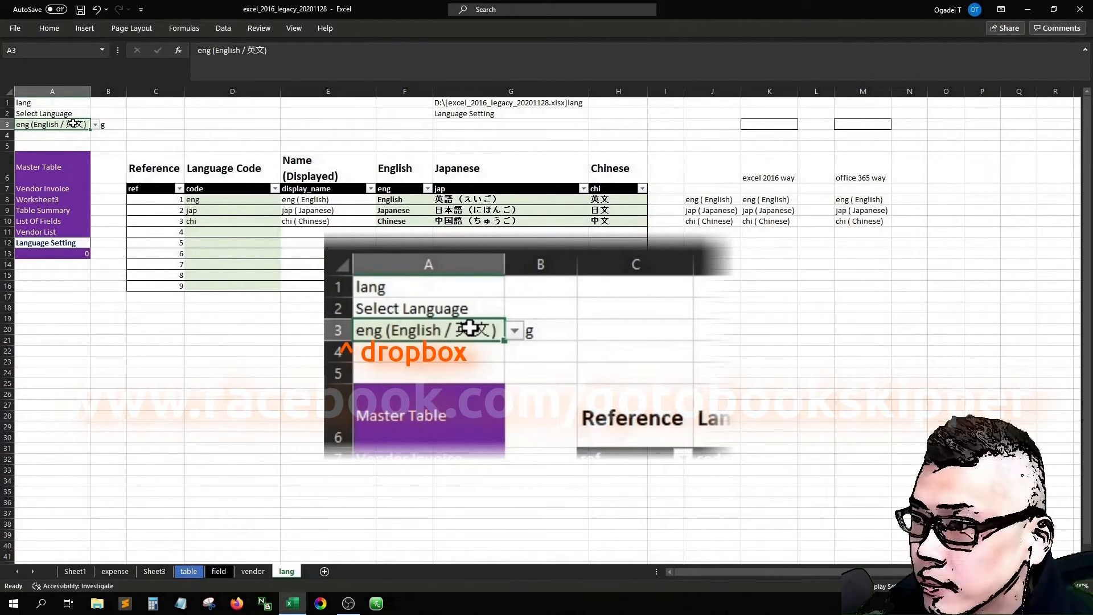
{"action": "left_click", "coordinate": [708, 142]}
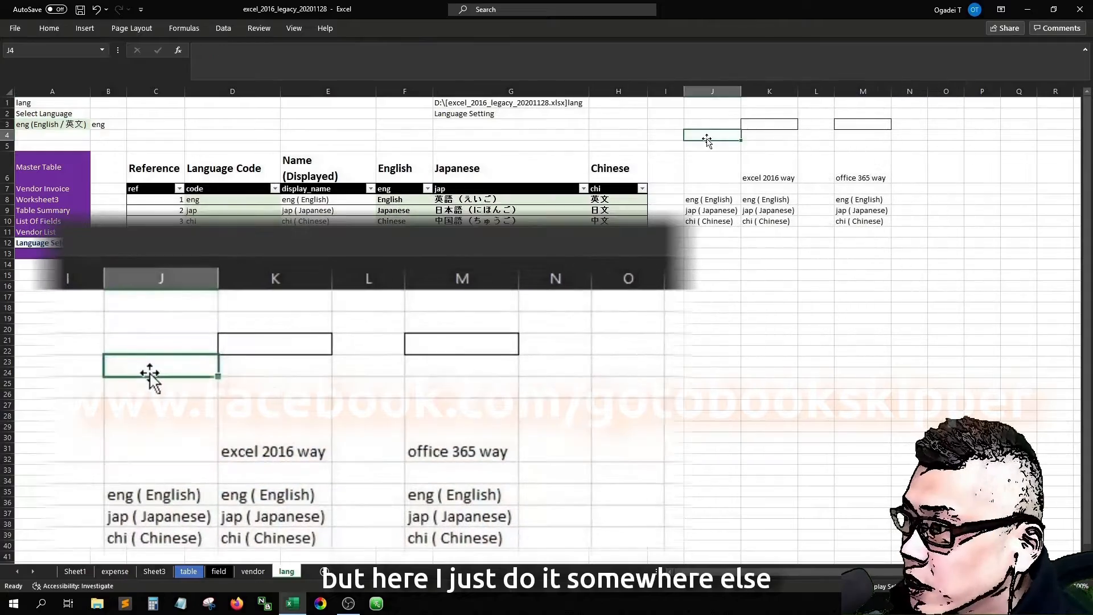
{"action": "key", "text": "alt+d+l"}
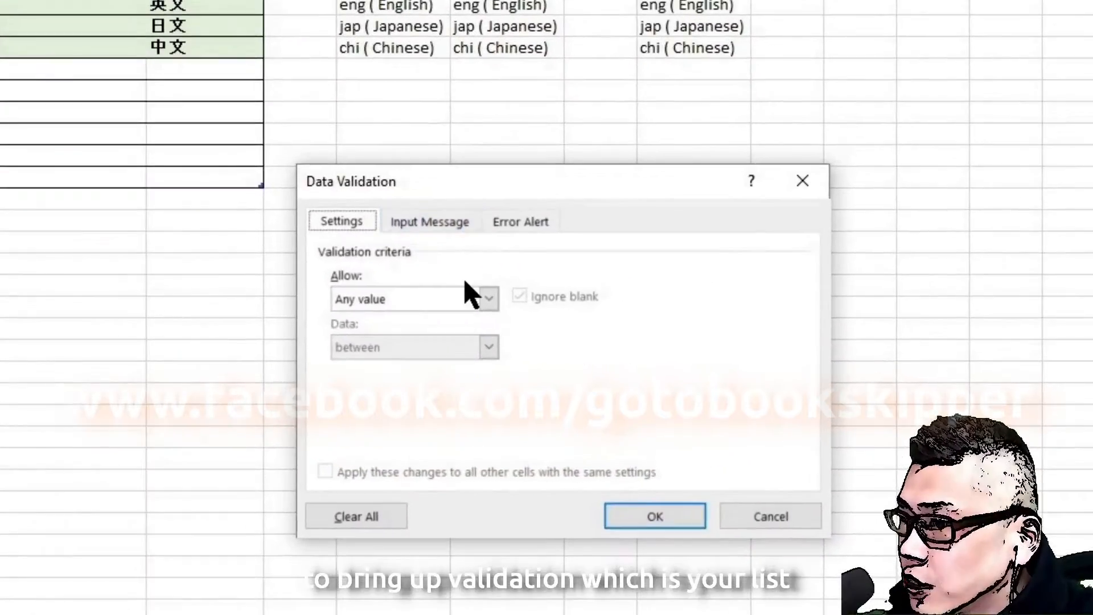
{"action": "left_click", "coordinate": [462, 296]}
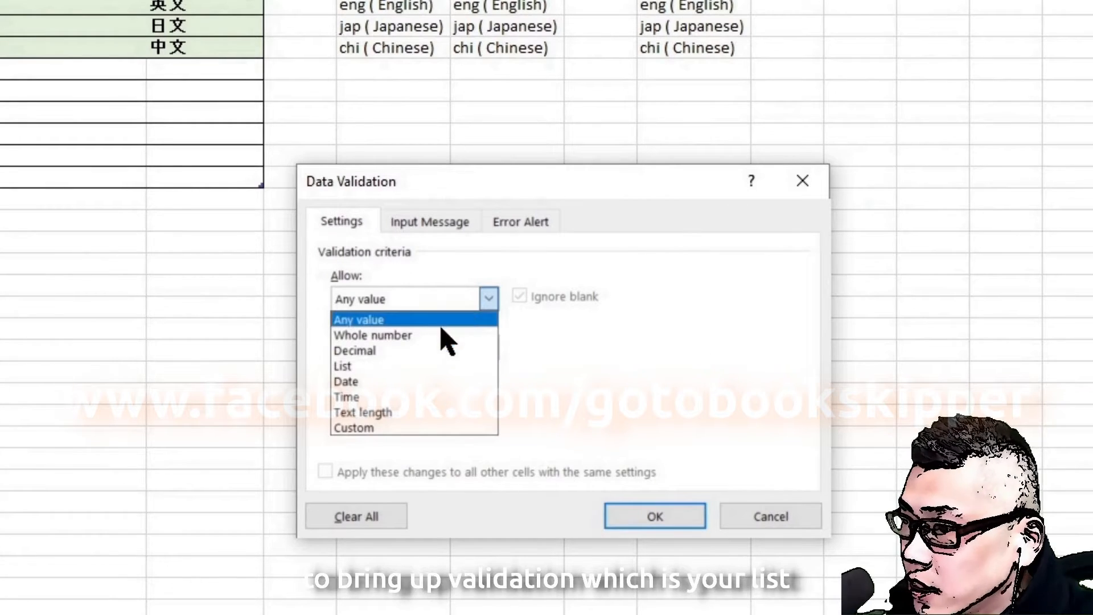
{"action": "left_click", "coordinate": [421, 368]}
{"action": "left_click", "coordinate": [411, 393]}
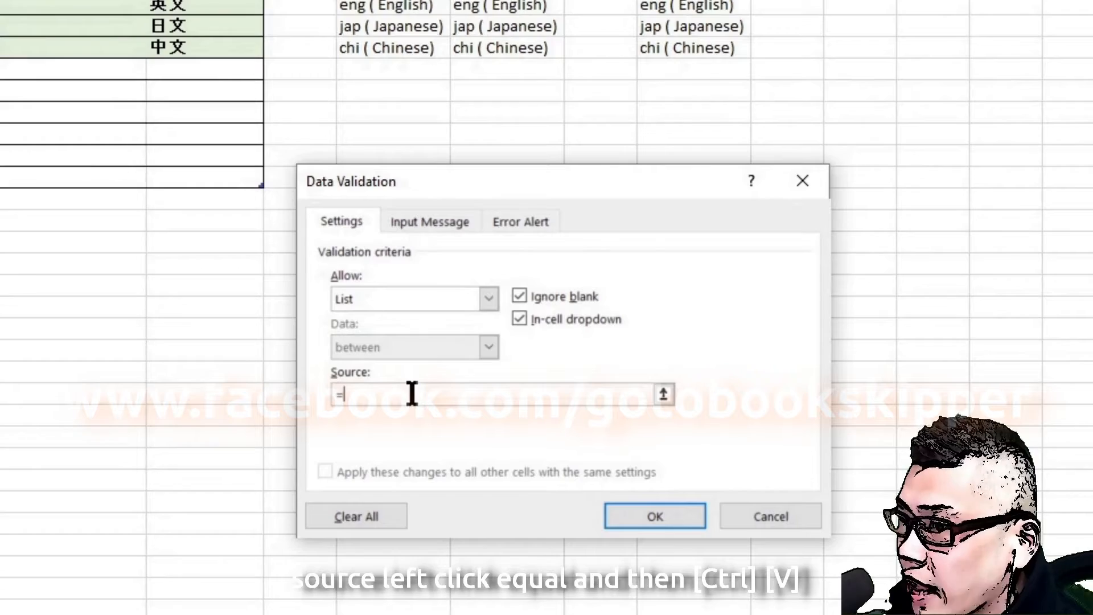
- Try an equals sign followed by the copied INDEX/COUNTIF formula as the validation's list source
{"action": "type", "text": "="}
{"action": "key", "text": "ctrl+v"}
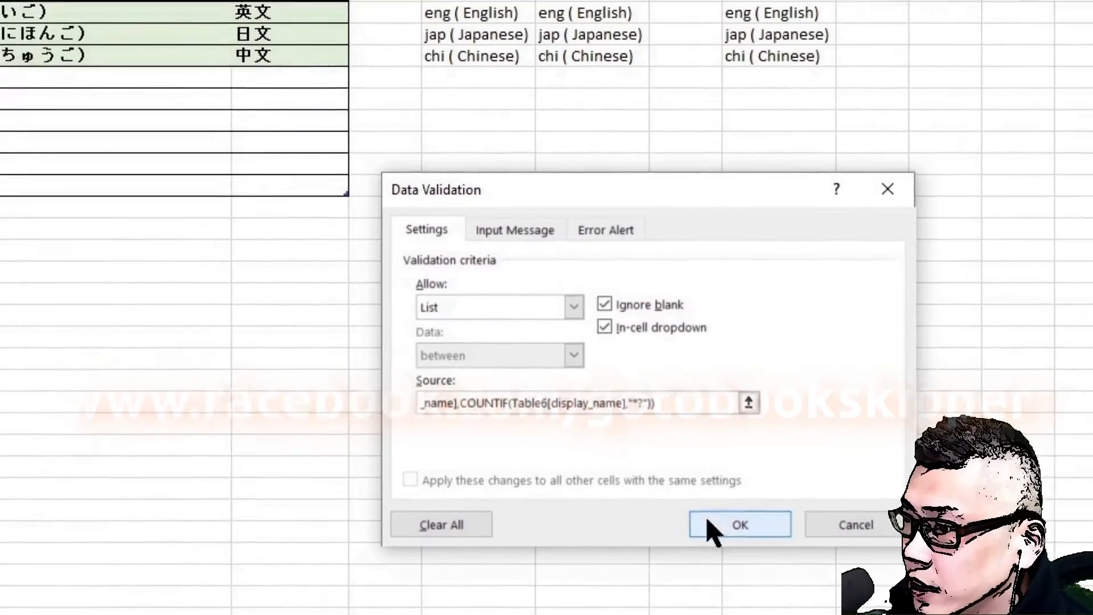
{"action": "left_click", "coordinate": [632, 515]}
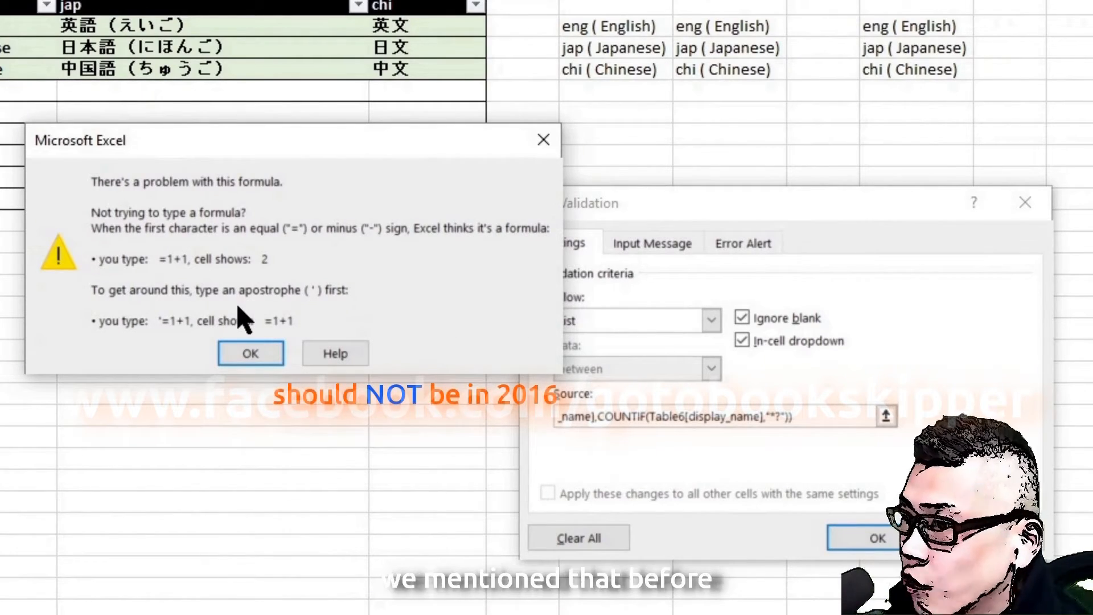
{"action": "left_click", "coordinate": [267, 351]}
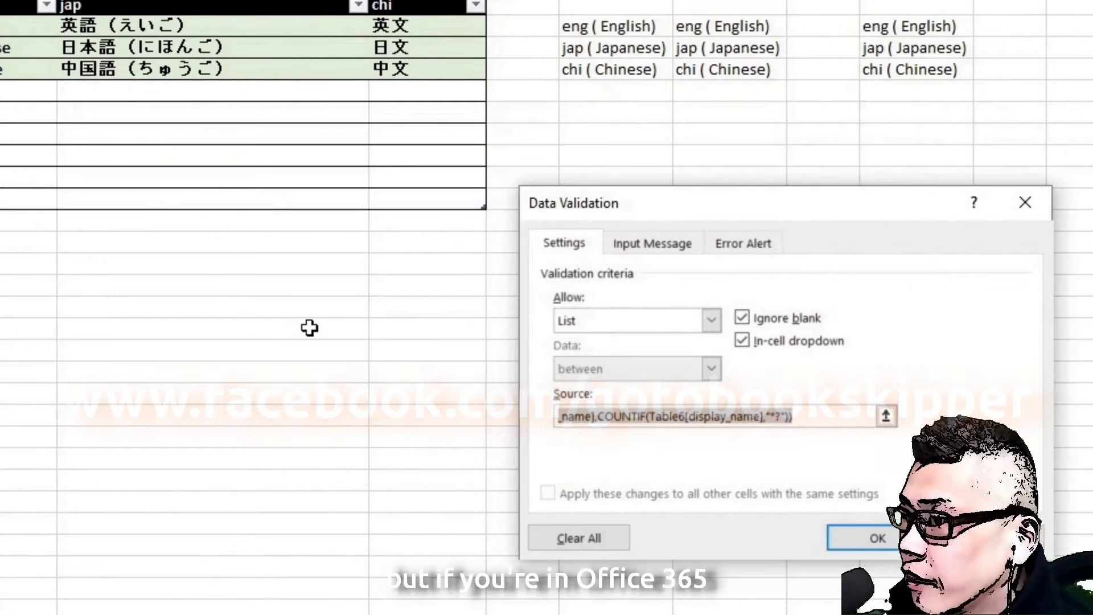
- Replace the validation's list source with a reference to the formula cell, =$J$8
{"action": "key", "text": "Delete"}
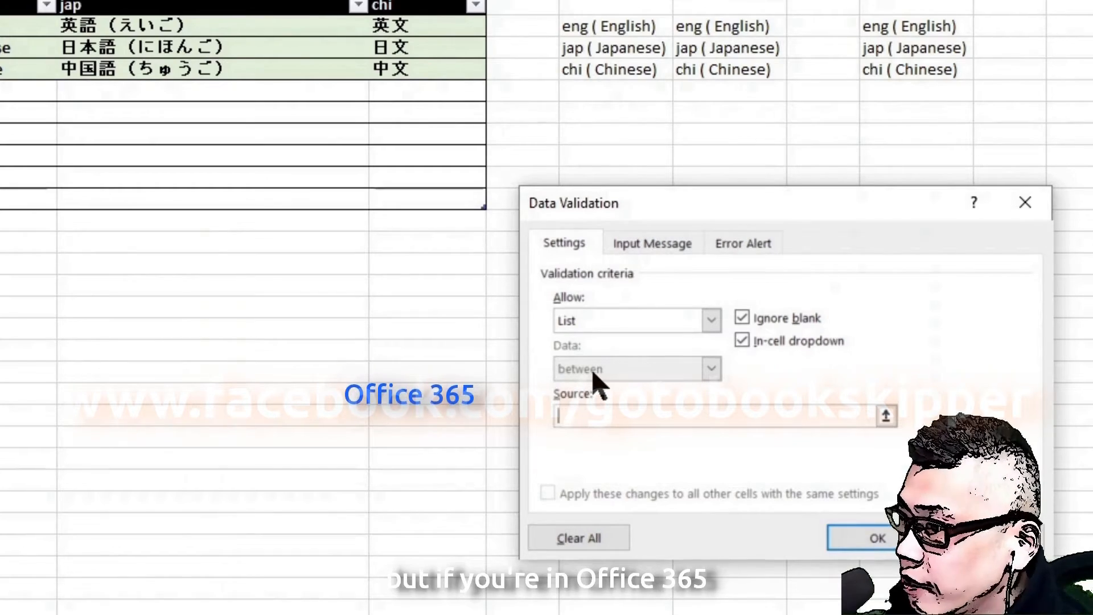
{"action": "type", "text": "="}
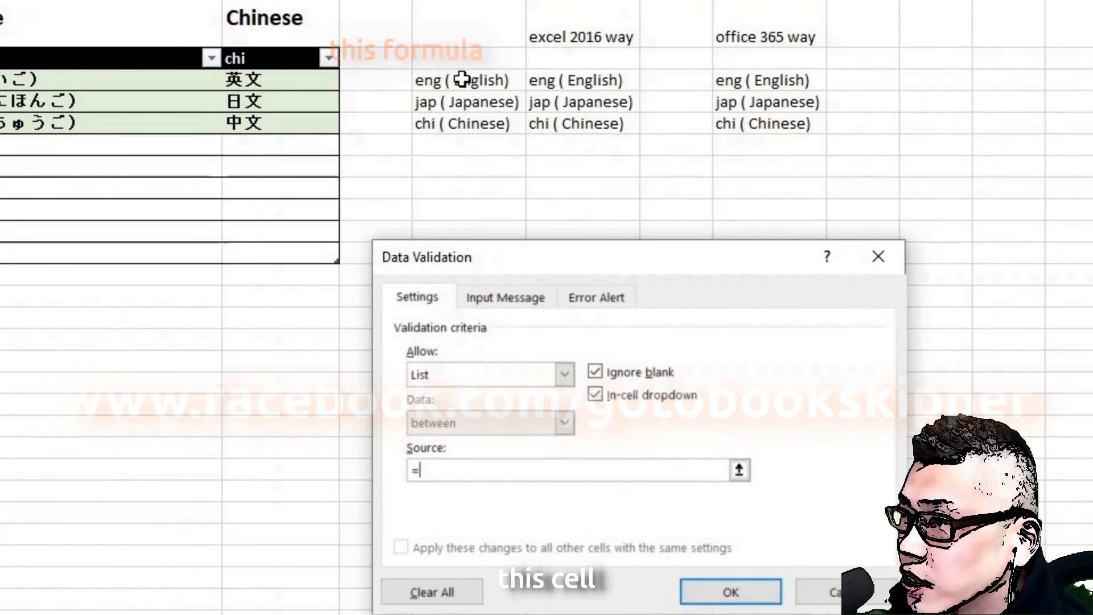
{"action": "left_click", "coordinate": [462, 80]}
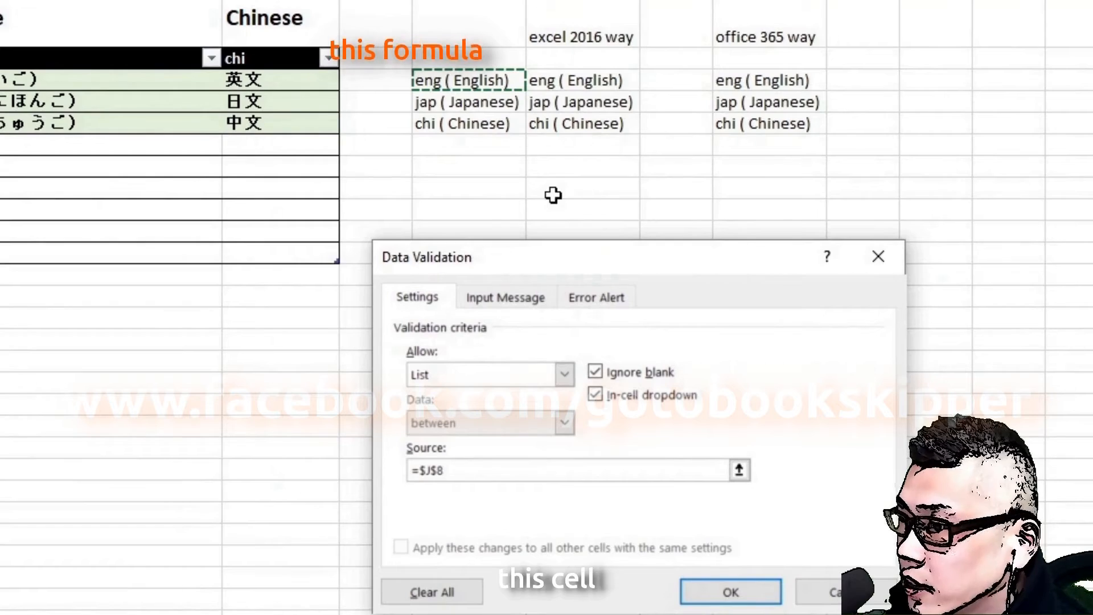
- Review the list's source data by selecting the spilled entries in J8:J10
{"action": "key", "text": "Down"}
{"action": "key", "text": "Down"}
{"action": "key", "text": "Down"}
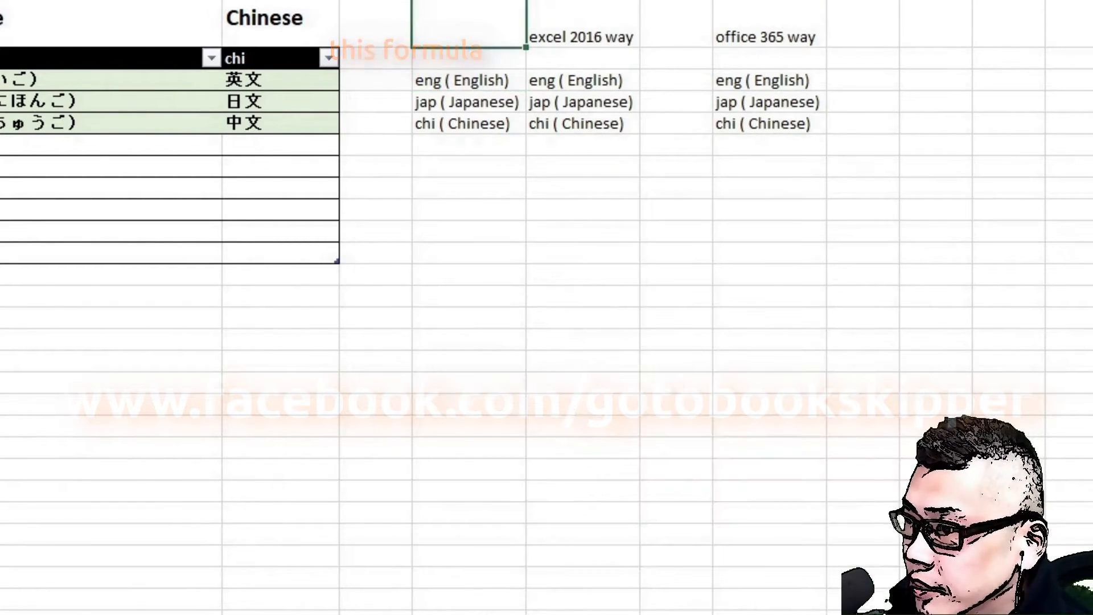
{"action": "key", "text": "shift+Down"}
{"action": "key", "text": "shift+Down"}
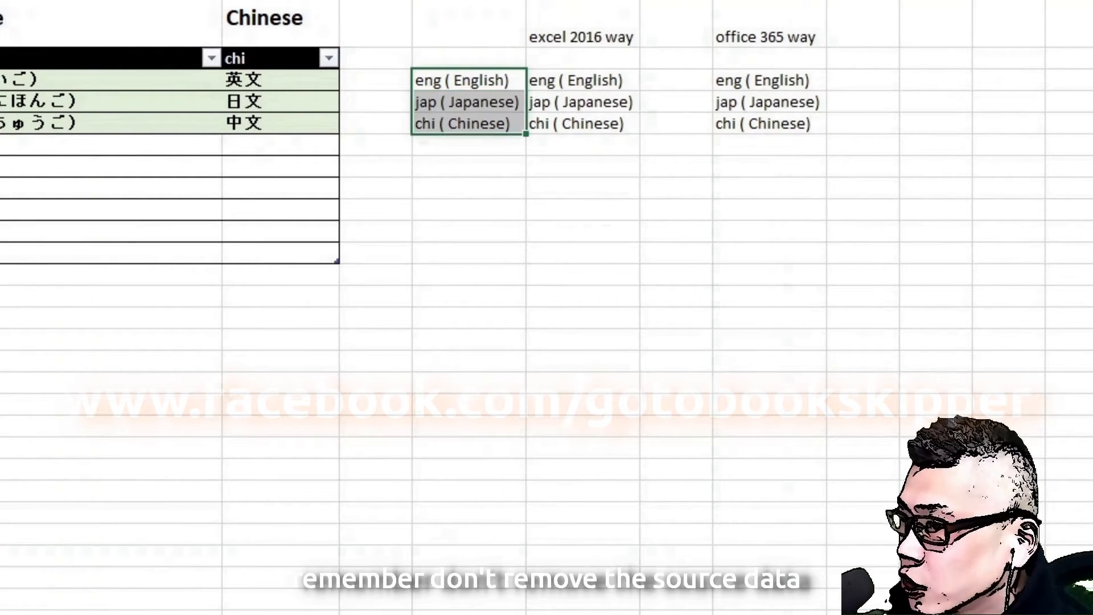
{"action": "key", "text": "Up"}
{"action": "key", "text": "Down"}
{"action": "key", "text": "shift+Down"}
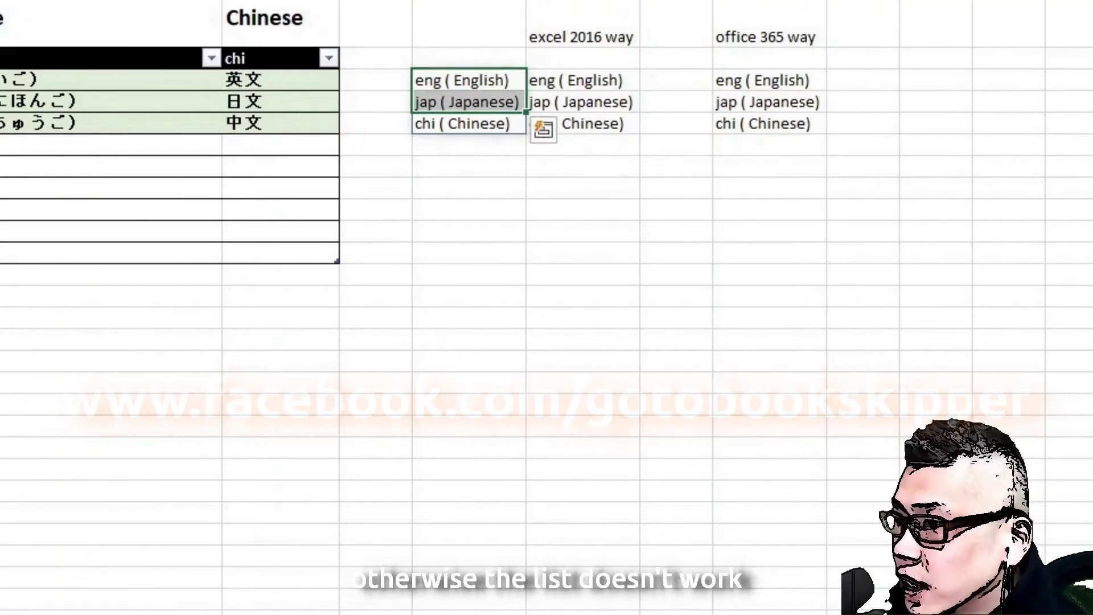
{"action": "key", "text": "Up"}
{"action": "key", "text": "Up"}
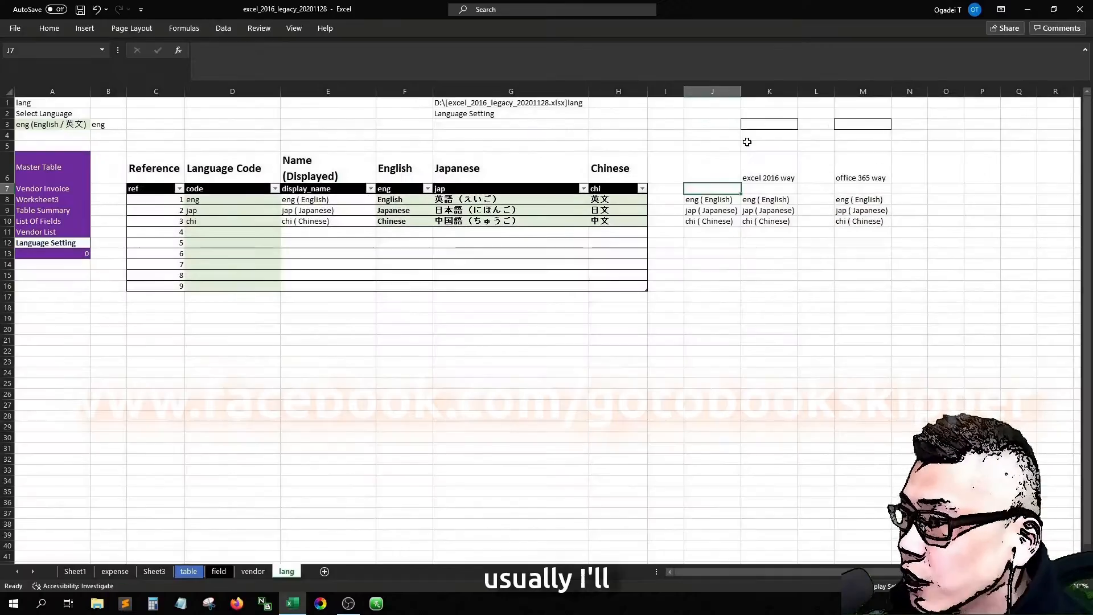
{"action": "key", "text": "Down"}
{"action": "key", "text": "shift+Down"}
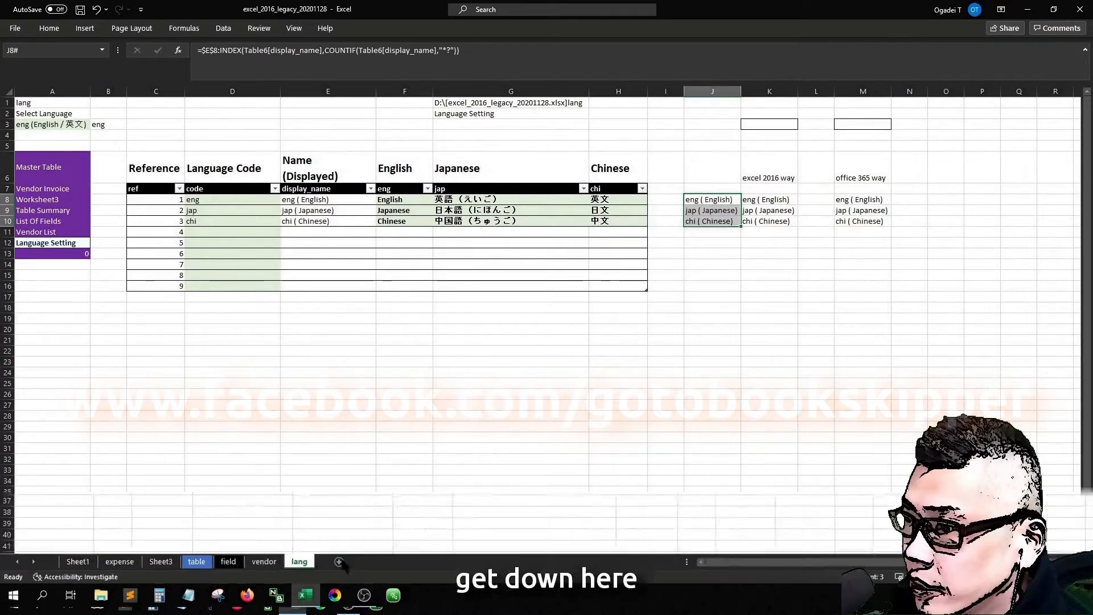
- Add a new worksheet for the selection source data and select its cell D1
{"action": "left_click", "coordinate": [325, 572]}
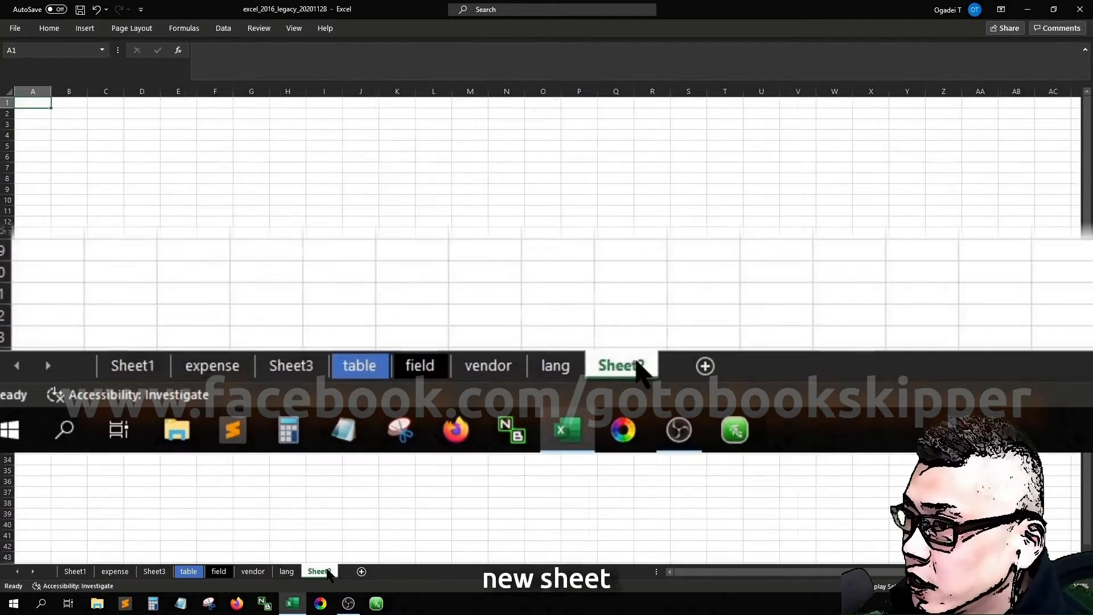
{"action": "key", "text": "Right"}
{"action": "key", "text": "Down"}
{"action": "key", "text": "Down"}
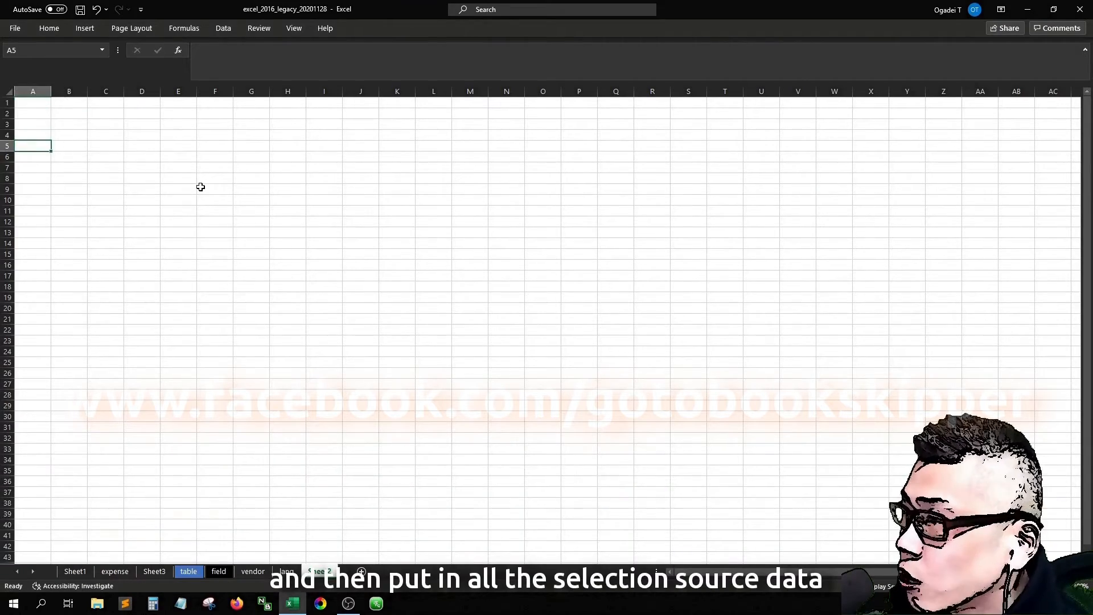
{"action": "key", "text": "Up"}
{"action": "key", "text": "Right"}
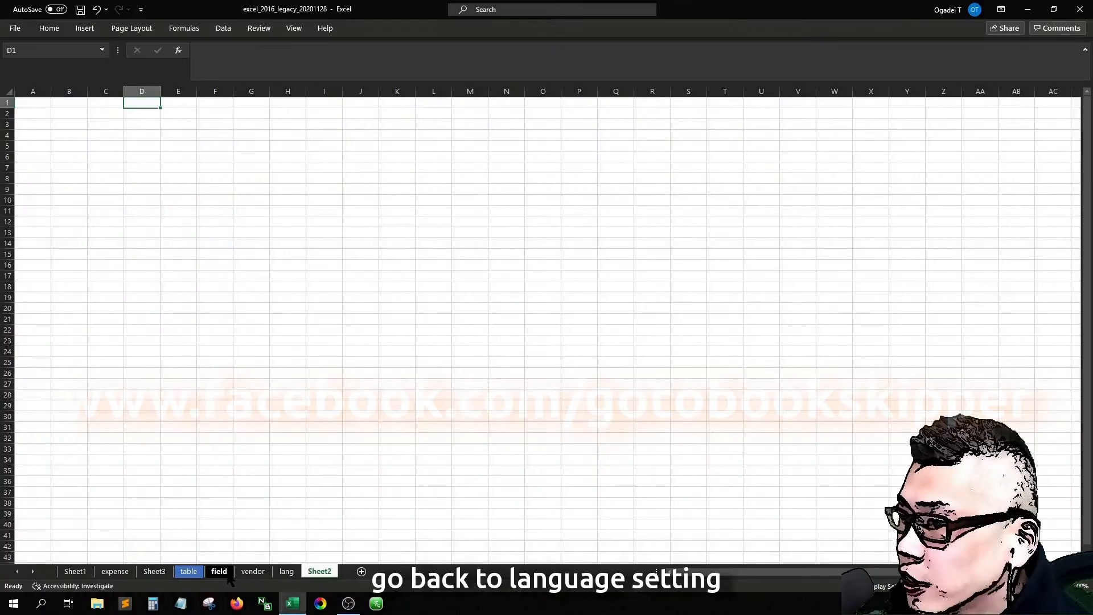
- Copy the INDEX/COUNTIF formula cell from the lang sheet and paste it into D1 of Sheet2
{"action": "left_click", "coordinate": [280, 571]}
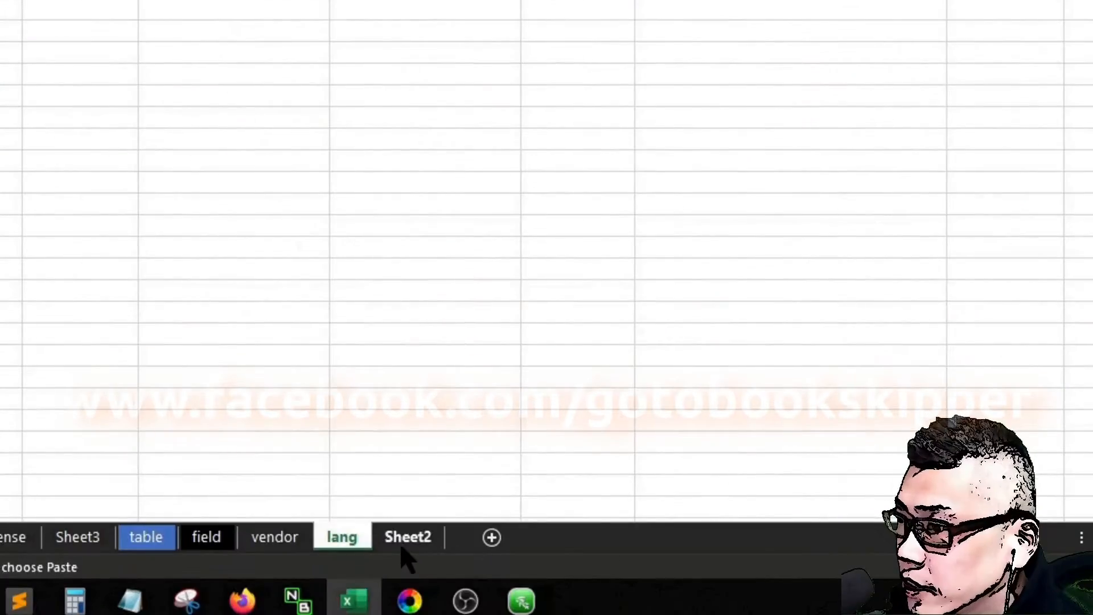
{"action": "left_click", "coordinate": [406, 540]}
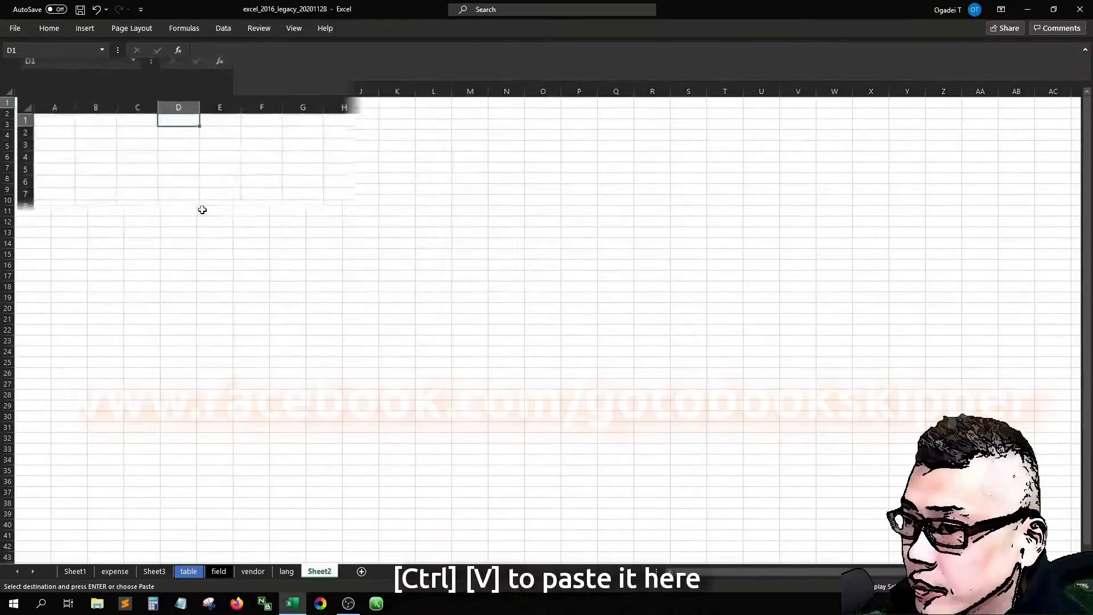
{"action": "key", "text": "ctrl+v"}
{"action": "key", "text": "Escape"}
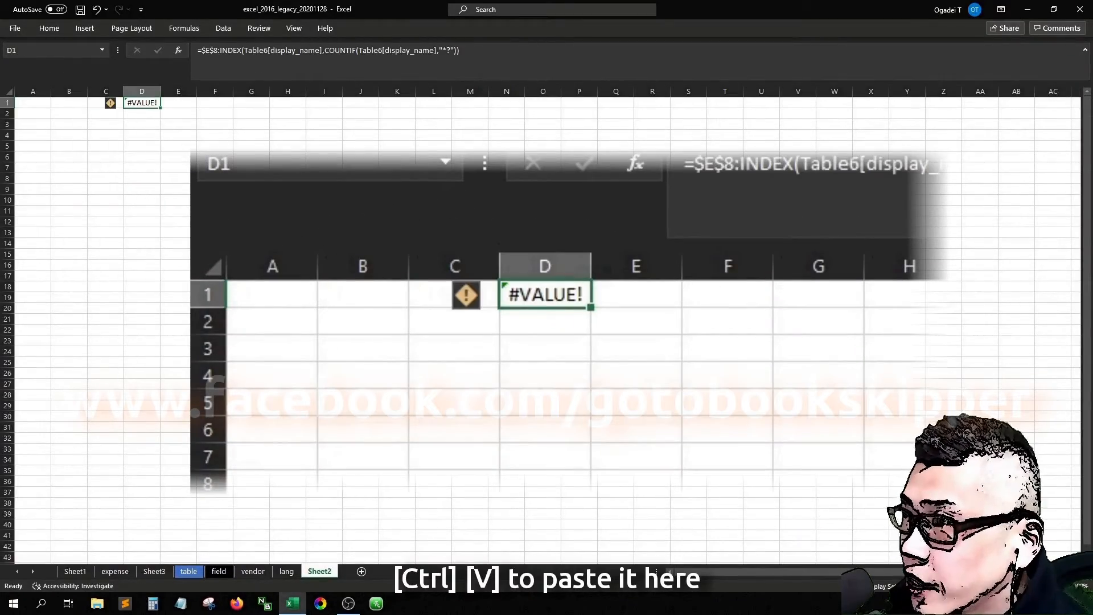
- Replace the $E$8 reference at the start of Sheet2's D1 formula with lang!E8 so the range starts on the lang sheet
{"action": "key", "text": "F2"}
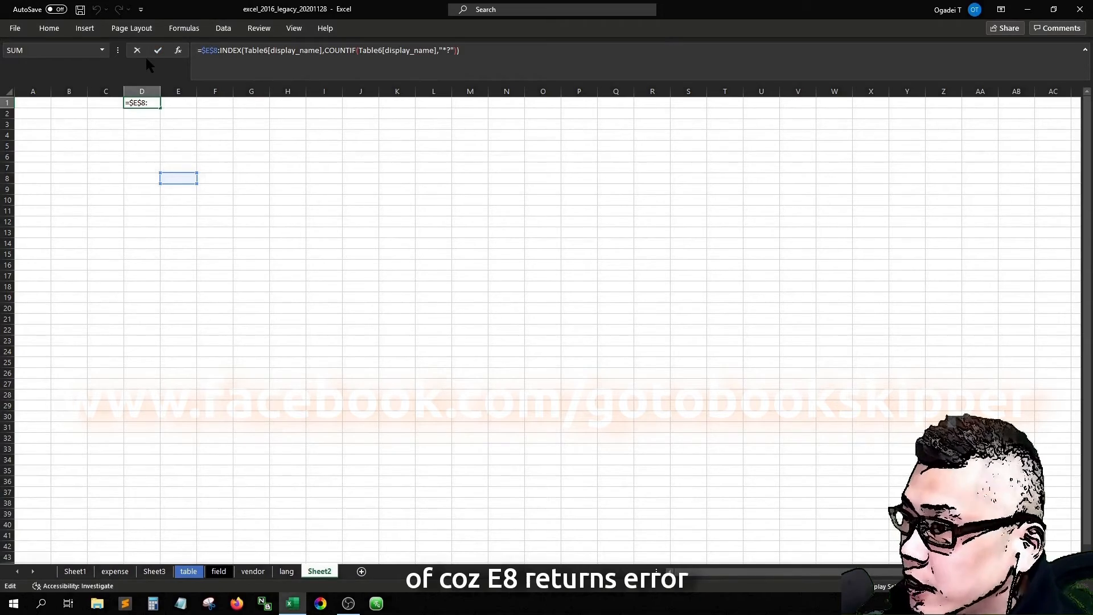
{"action": "key", "text": "BackSpace"}
{"action": "key", "text": "BackSpace"}
{"action": "key", "text": "BackSpace"}
{"action": "key", "text": "BackSpace"}
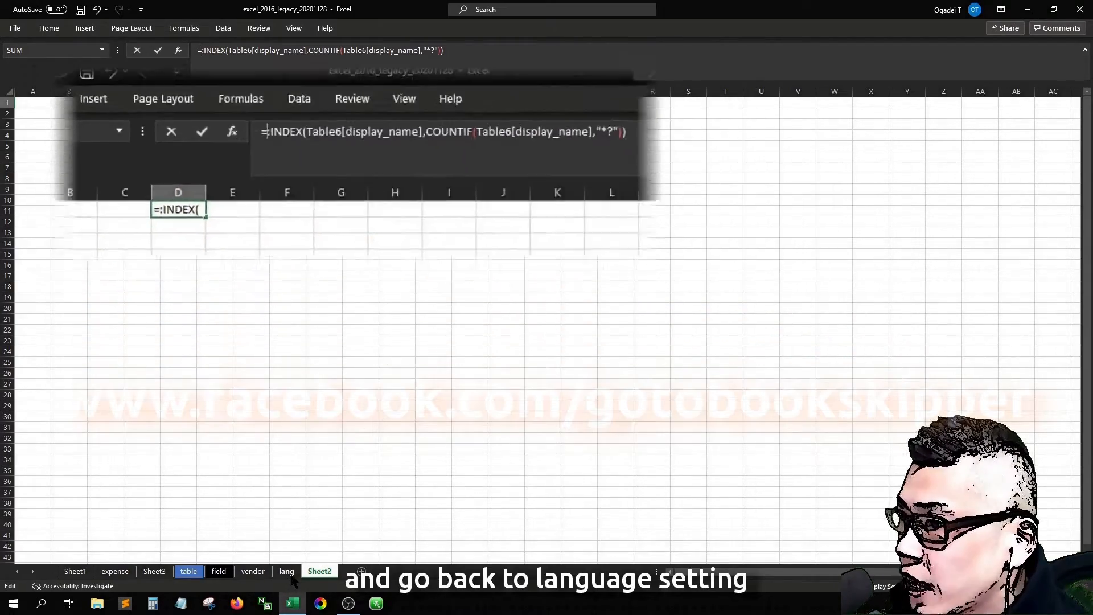
{"action": "left_click", "coordinate": [288, 573]}
{"action": "left_click", "coordinate": [321, 133]}
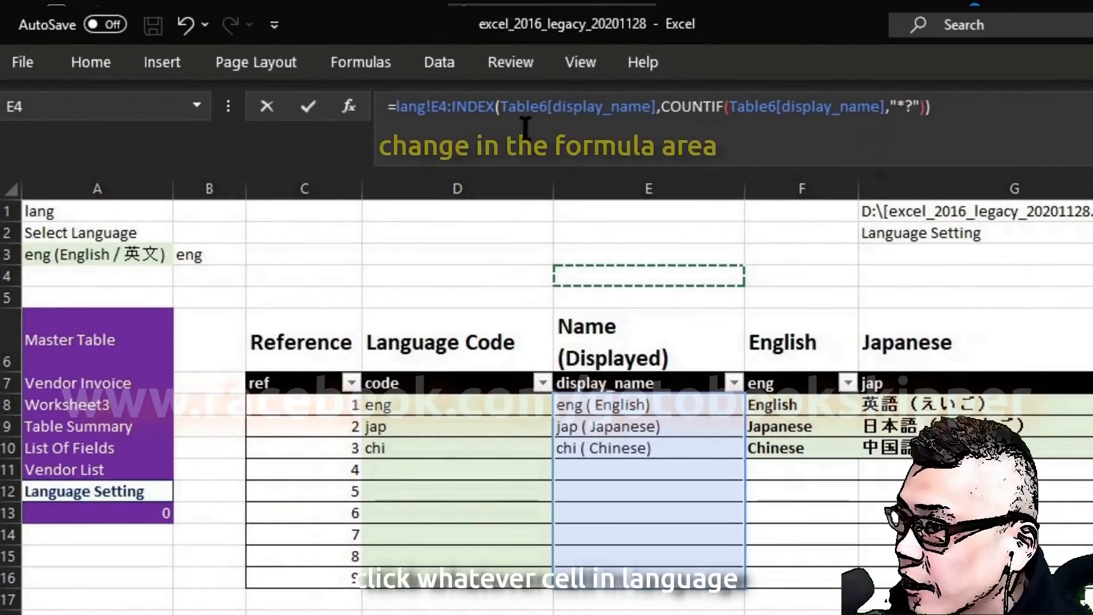
{"action": "key", "text": "BackSpace"}
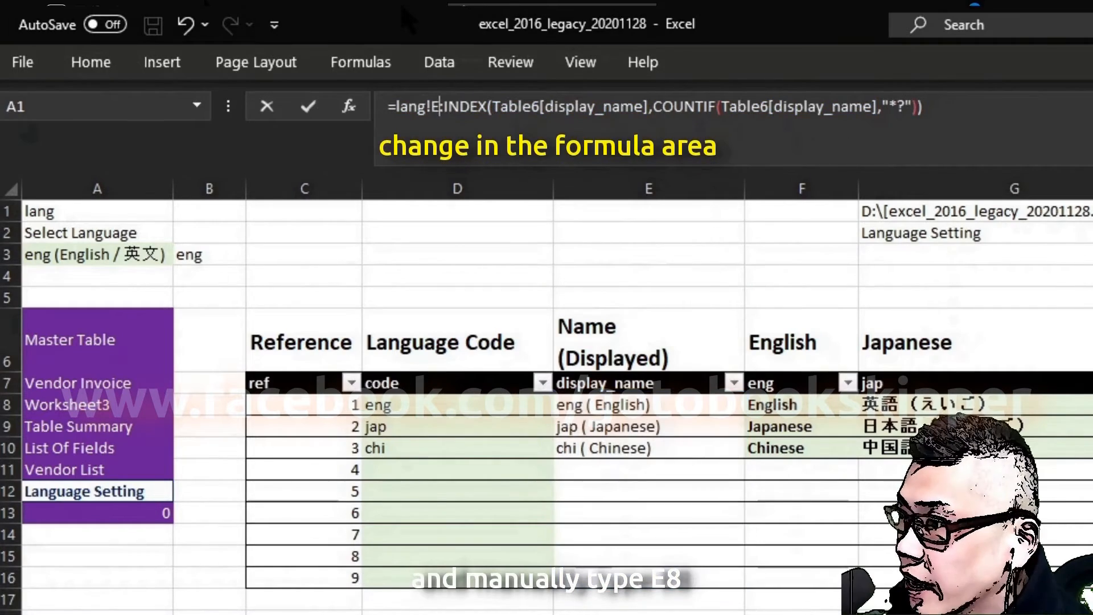
{"action": "type", "text": "8"}
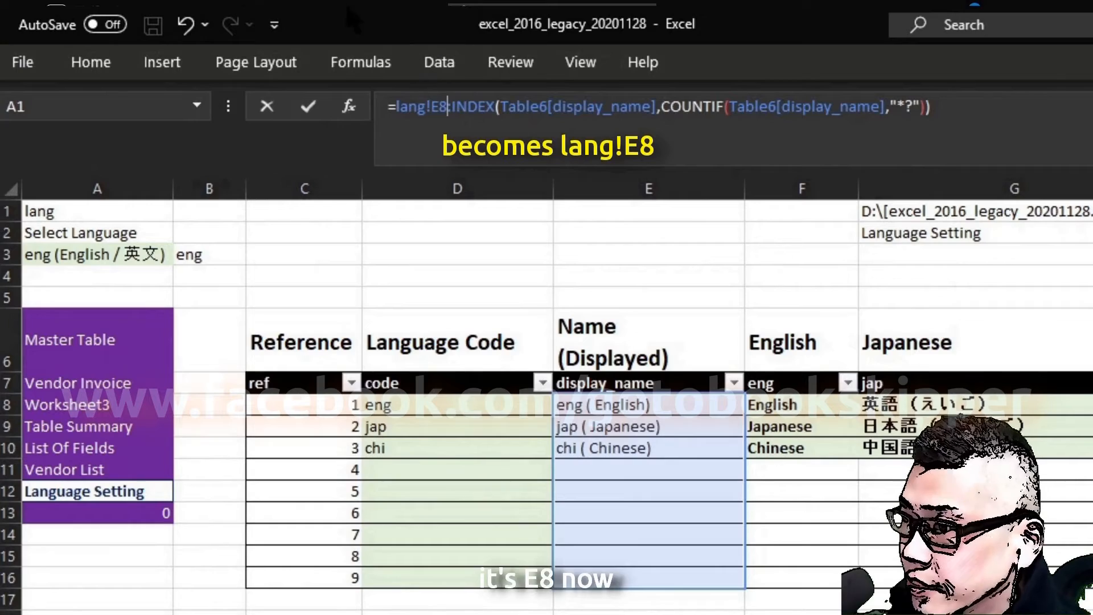
{"action": "key", "text": "Return"}
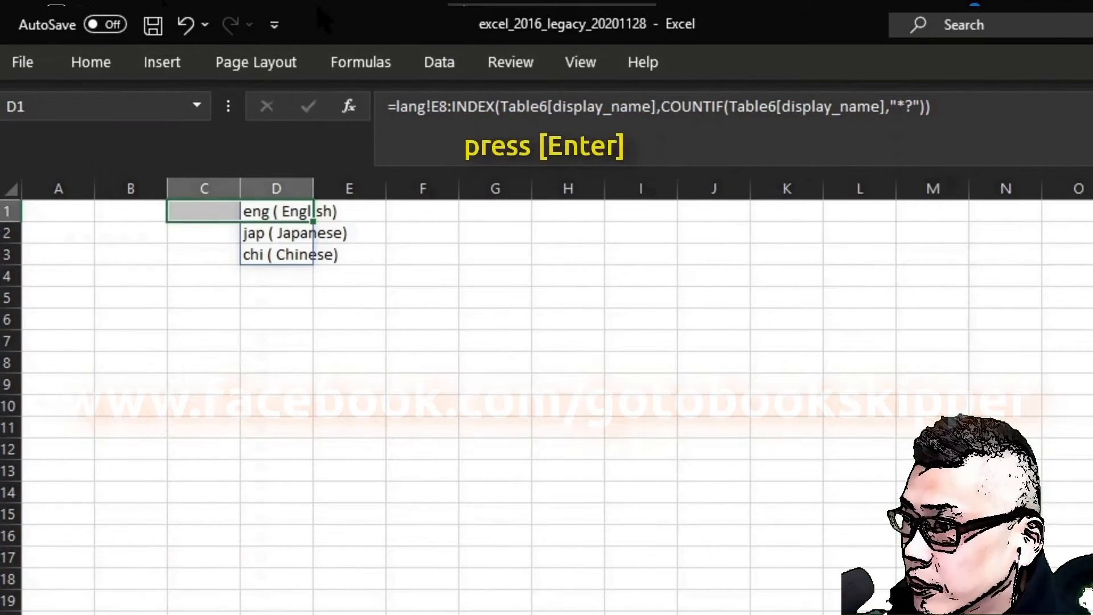
{"action": "key", "text": "Right"}
{"action": "key", "text": "Left"}
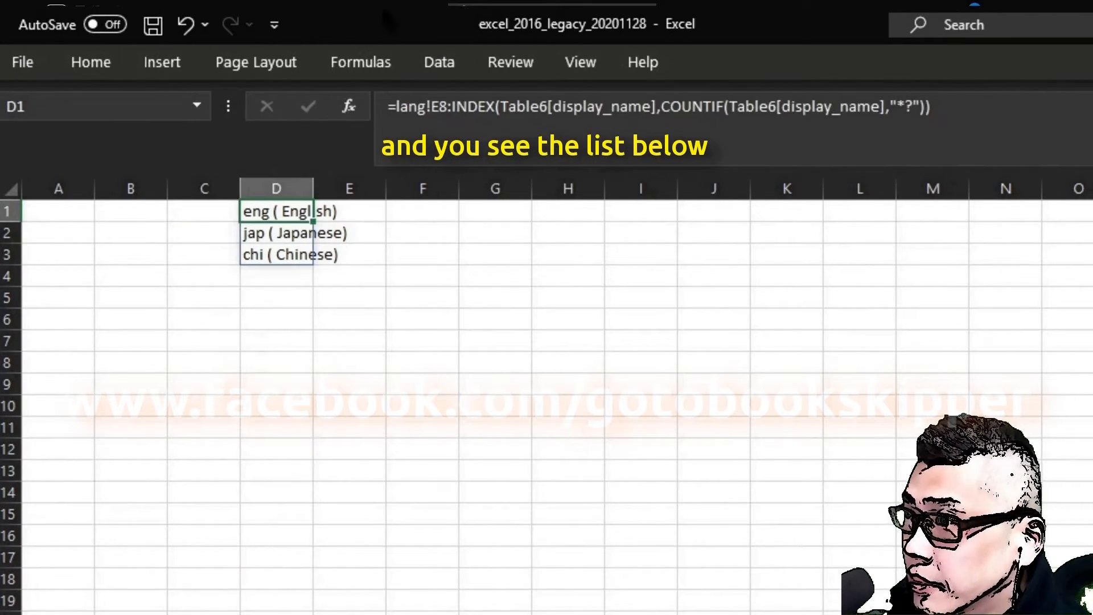
- Make the starting reference in D1's formula absolute as lang!$E$8 and check the spilled list cells D1:D3
{"action": "left_click", "coordinate": [448, 107]}
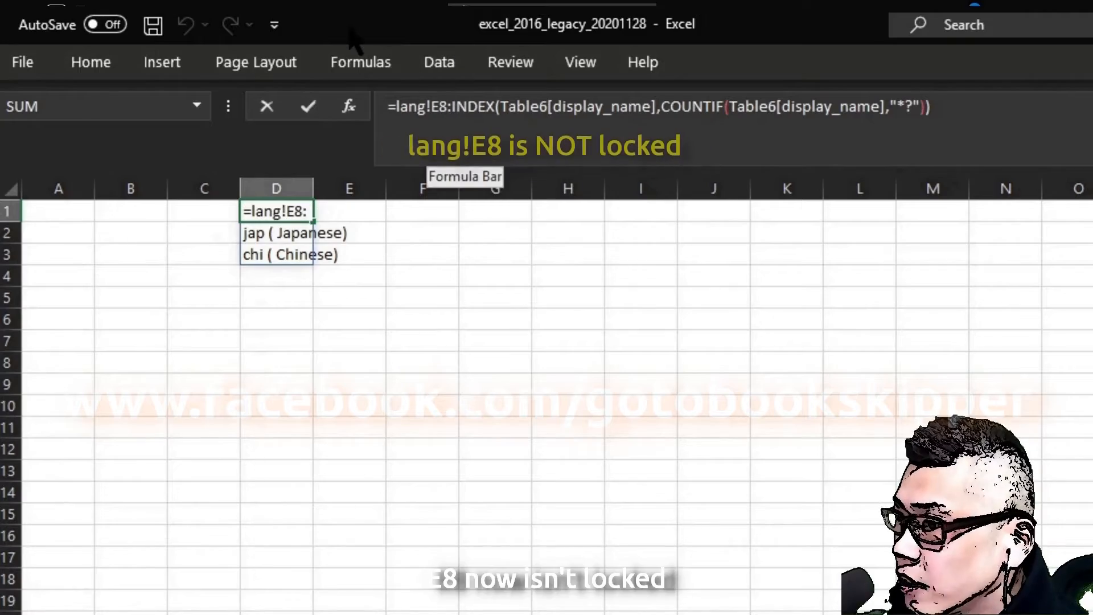
{"action": "key", "text": "F4"}
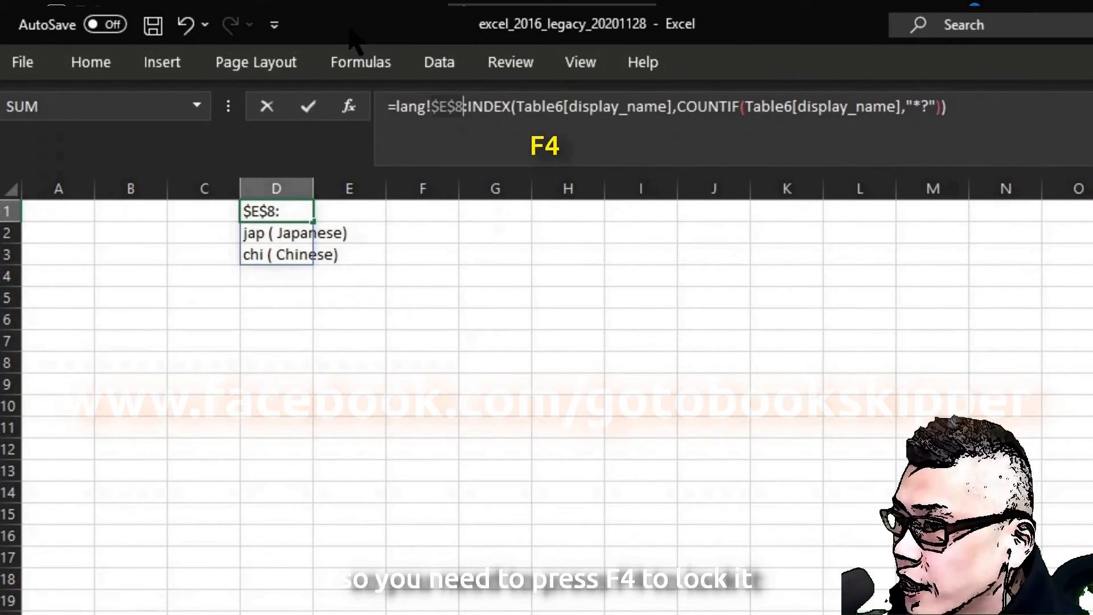
{"action": "key", "text": "Return"}
{"action": "key", "text": "Down"}
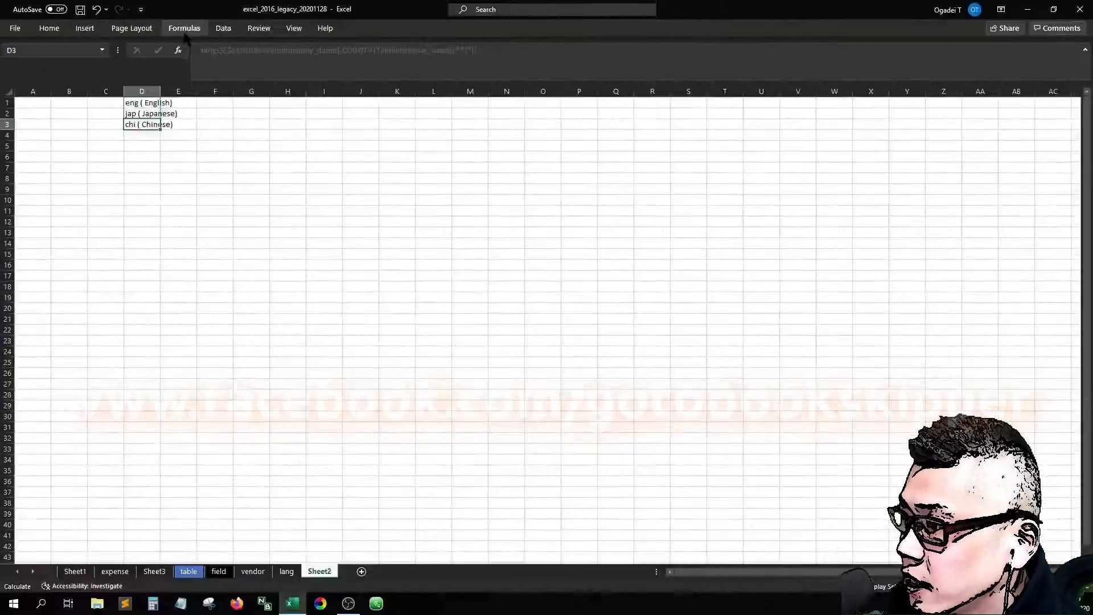
{"action": "key", "text": "Up"}
{"action": "key", "text": "Up"}
{"action": "key", "text": "Down"}
{"action": "key", "text": "Down"}
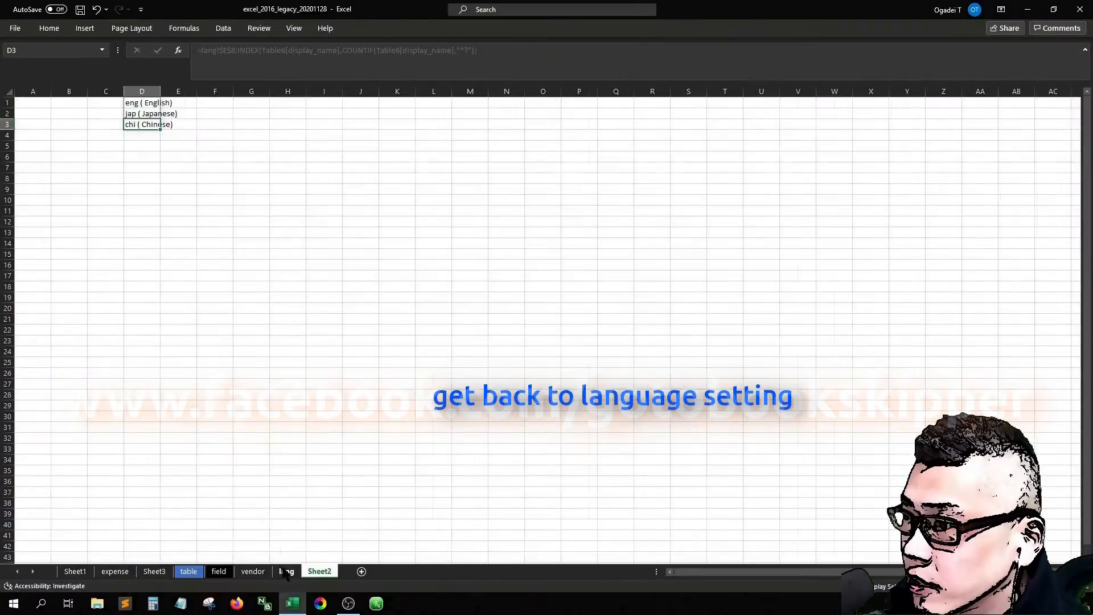
- Delete columns J through M, holding the trial lists, from the lang sheet
{"action": "key", "text": "ctrl+Page_Up"}
{"action": "left_click", "coordinate": [755, 171]}
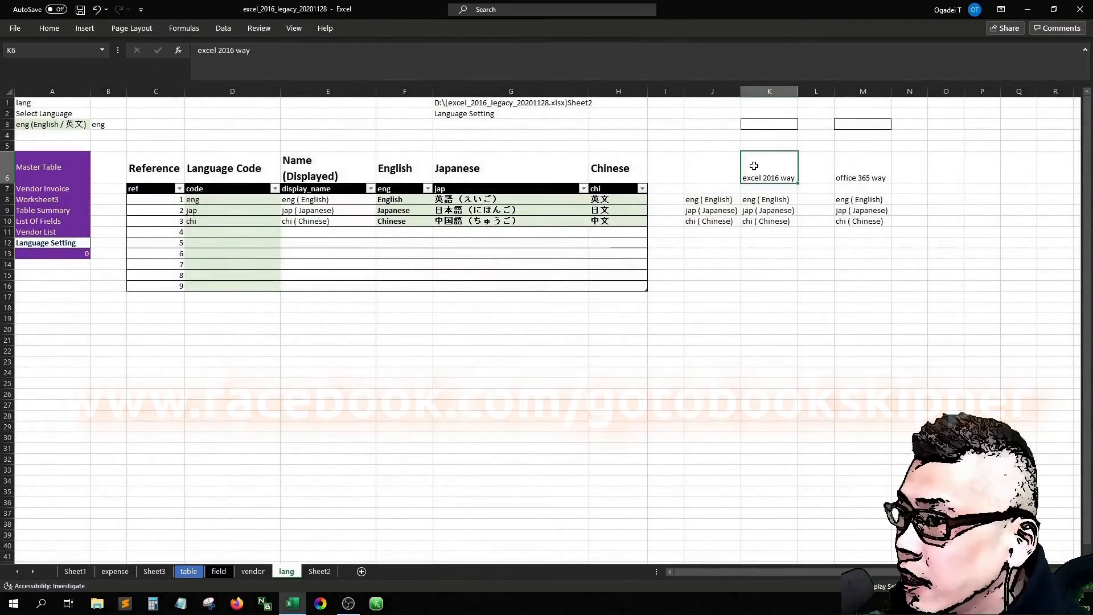
{"action": "left_click_drag", "start_coordinate": [722, 92], "coordinate": [863, 93]}
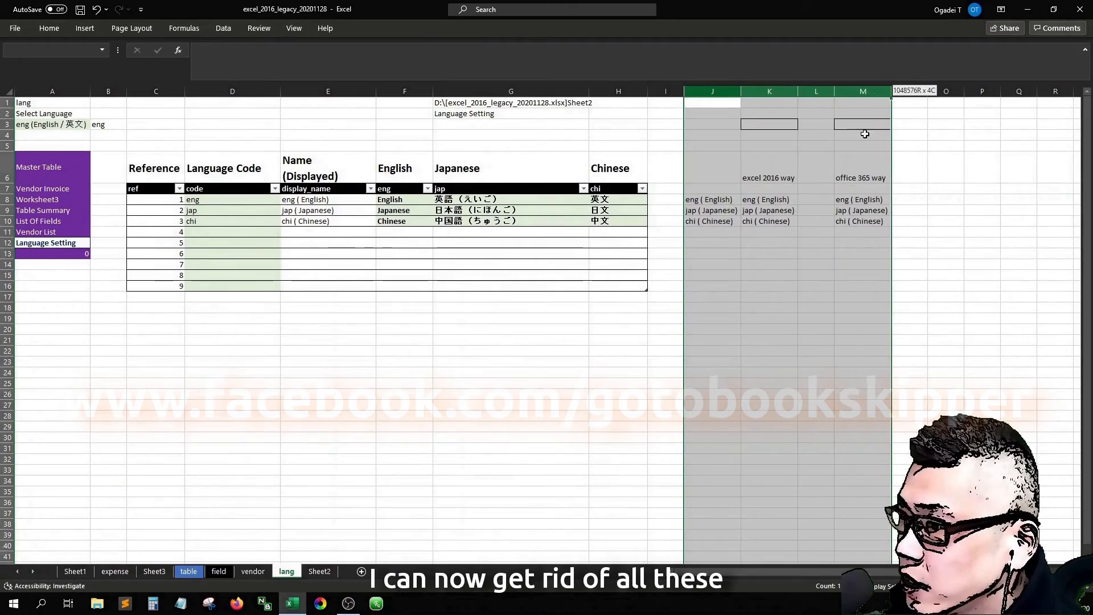
{"action": "right_click", "coordinate": [811, 194]}
{"action": "left_click", "coordinate": [838, 297]}
- Set the list validation source of the Select Language cell A3 on the lang sheet to =Sheet2!$D$1#
{"action": "left_click", "coordinate": [52, 124]}
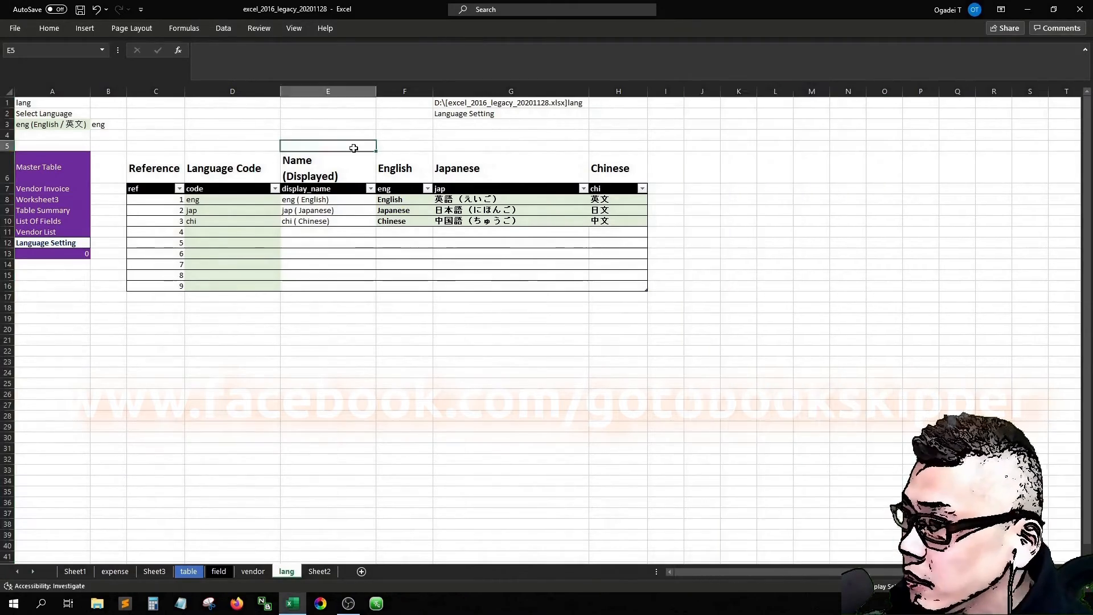
{"action": "key", "text": "alt+d"}
{"action": "key", "text": "l"}
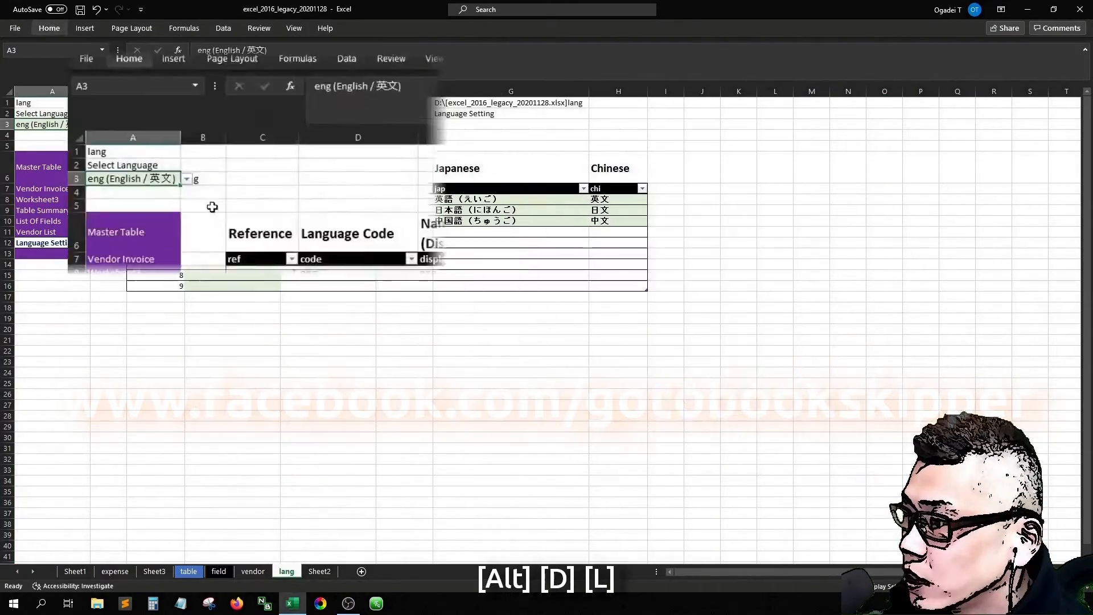
{"action": "left_click", "coordinate": [586, 380]}
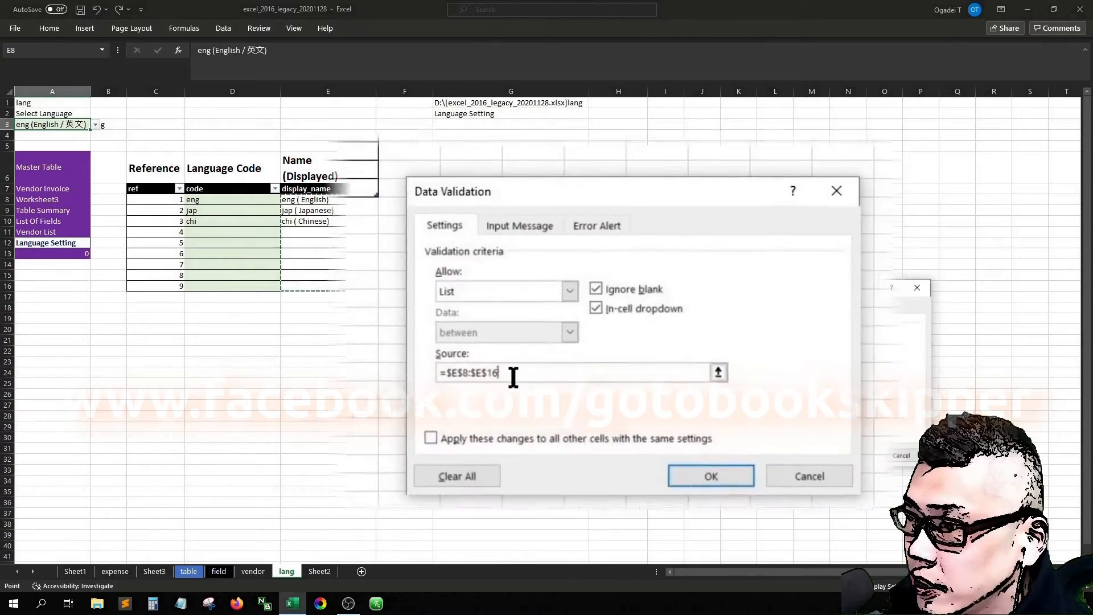
{"action": "key", "text": "BackSpace"}
{"action": "key", "text": "BackSpace"}
{"action": "key", "text": "BackSpace"}
{"action": "key", "text": "BackSpace"}
{"action": "key", "text": "BackSpace"}
{"action": "key", "text": "BackSpace"}
{"action": "key", "text": "BackSpace"}
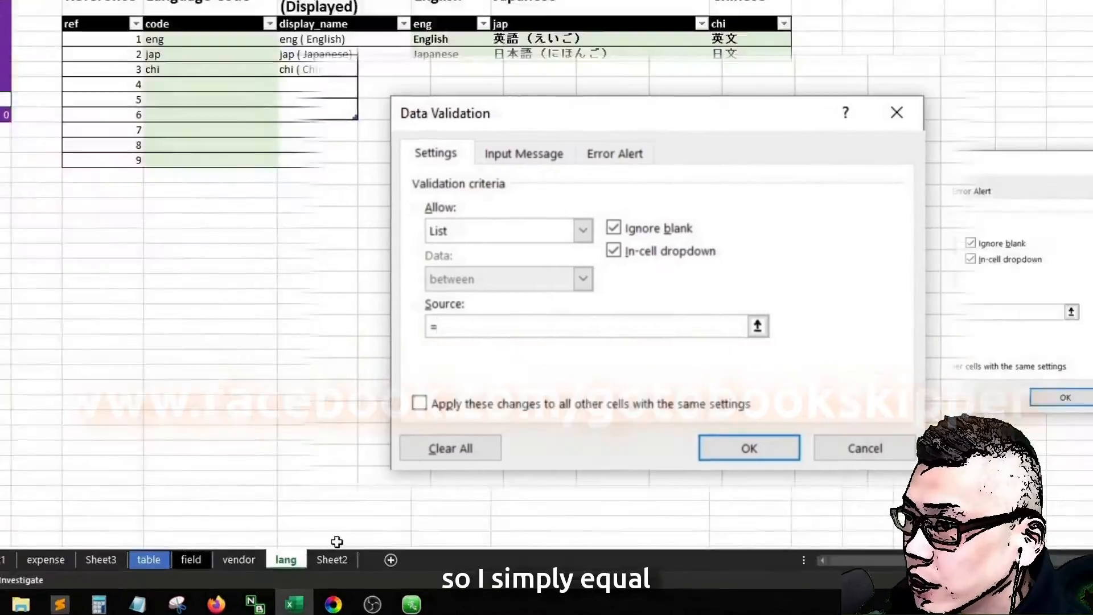
{"action": "left_click", "coordinate": [320, 571]}
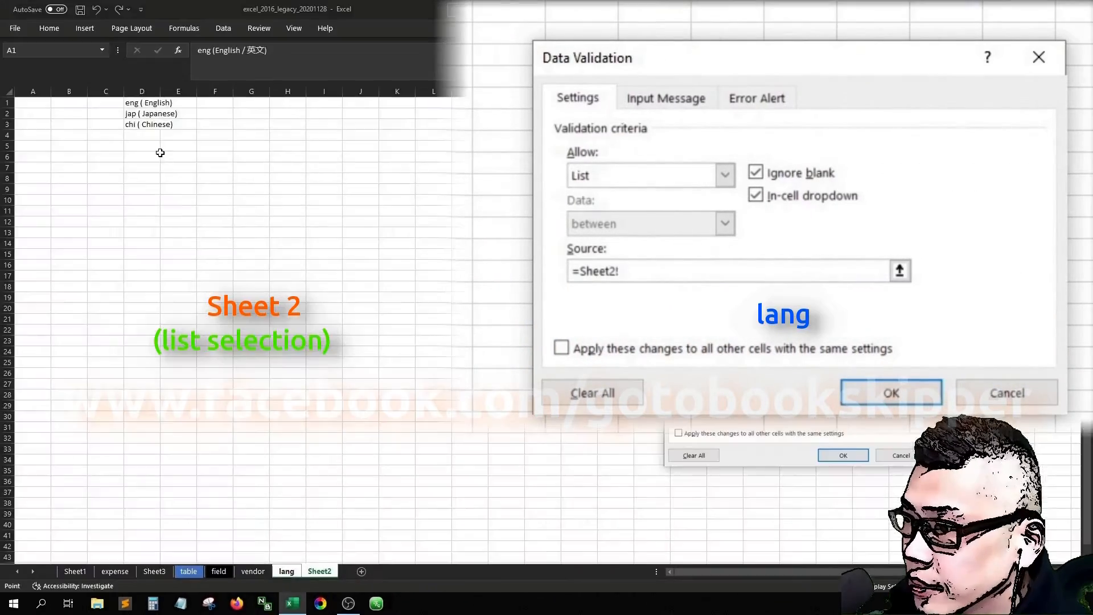
{"action": "left_click", "coordinate": [143, 102]}
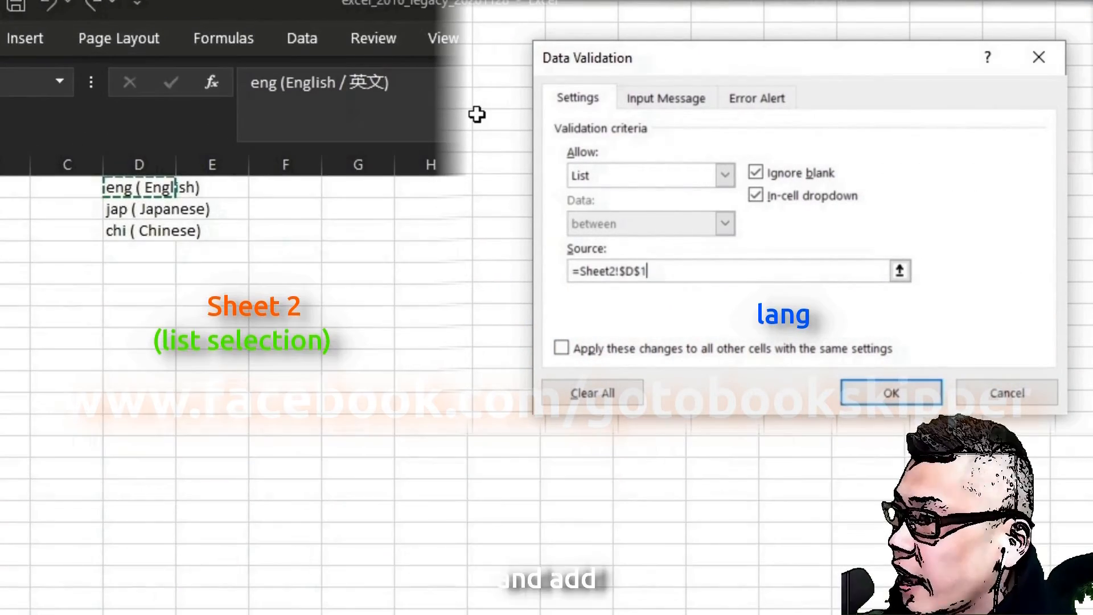
{"action": "type", "text": "#"}
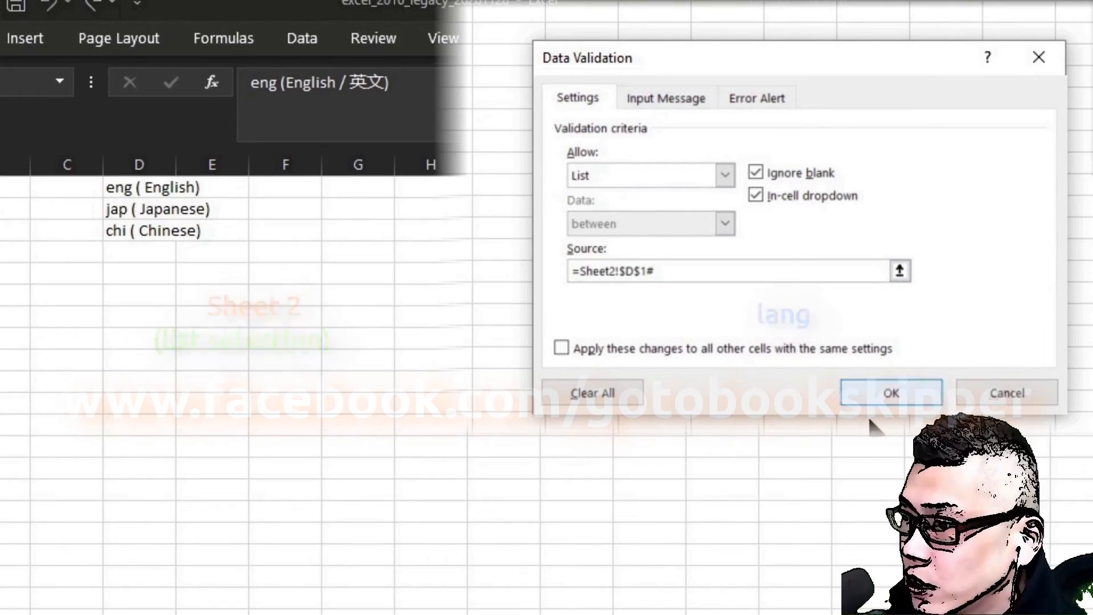
{"action": "left_click", "coordinate": [876, 398]}
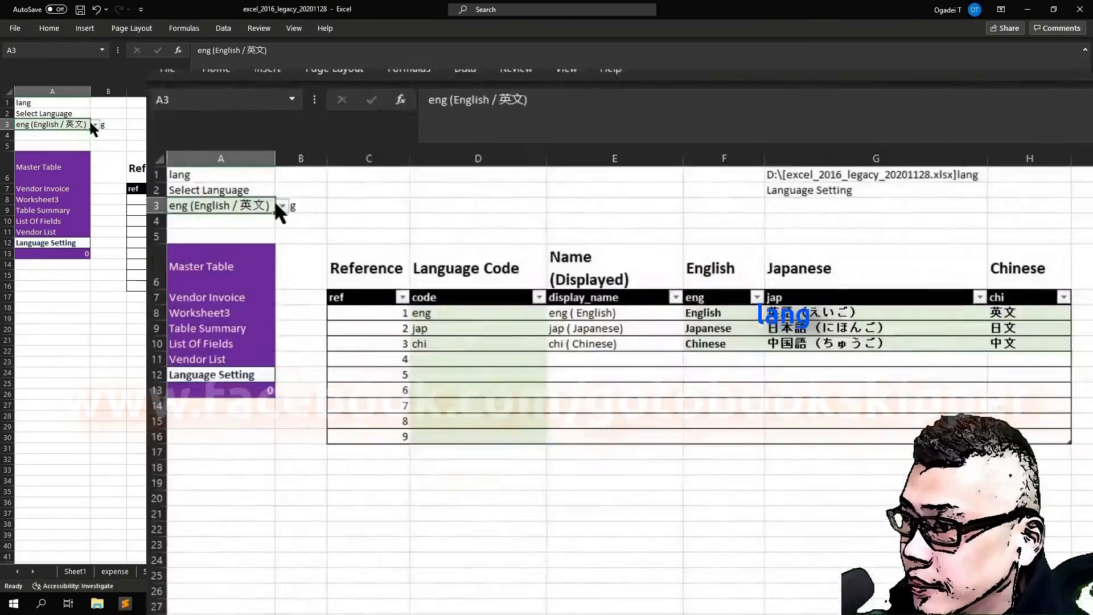
- Choose the jap entry and then the chi entry from the language list in A3 to test it
{"action": "left_click", "coordinate": [94, 124]}
{"action": "key", "text": "Down"}
{"action": "key", "text": "Return"}
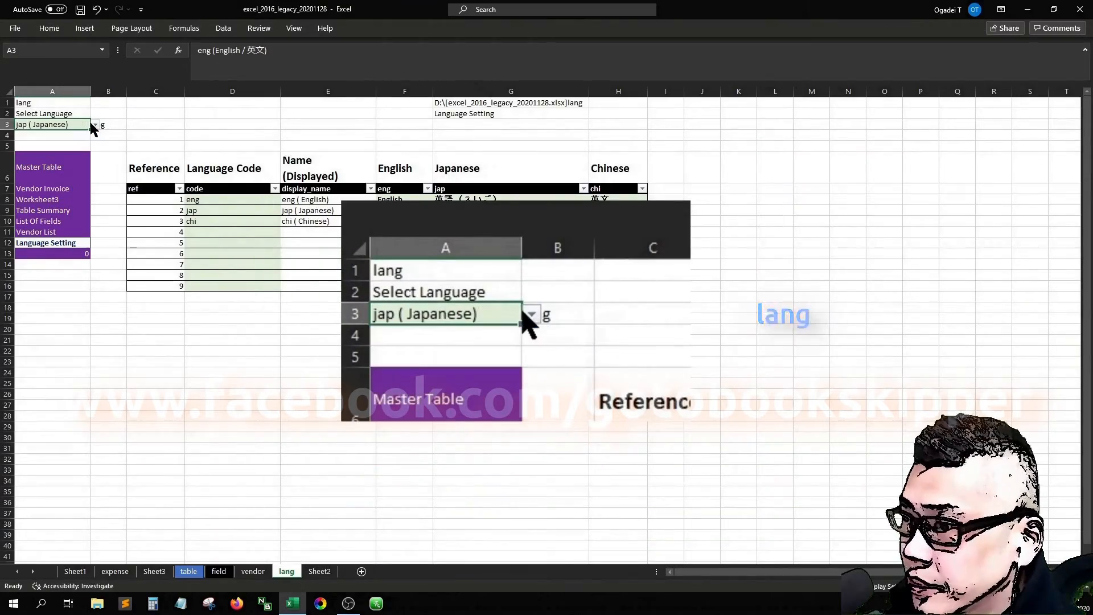
{"action": "left_click", "coordinate": [95, 124]}
{"action": "key", "text": "Down"}
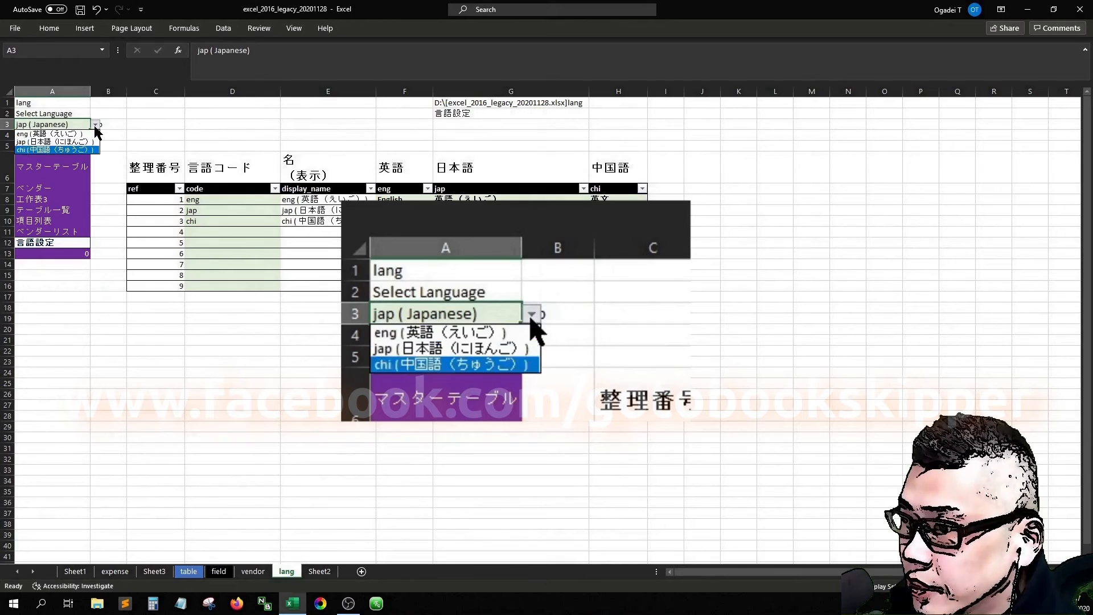
{"action": "key", "text": "Return"}
{"action": "left_click", "coordinate": [107, 124]}
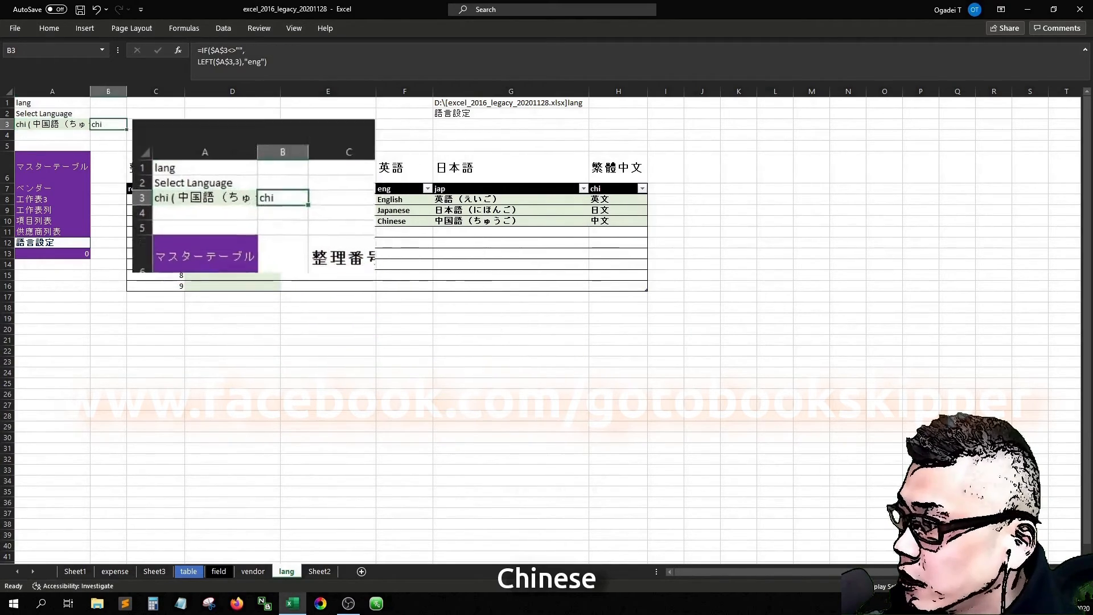
- Autofit column A to its contents and switch the language selection in A3 to eng
{"action": "left_click", "coordinate": [68, 124]}
{"action": "double_click", "coordinate": [90, 91]}
{"action": "left_click", "coordinate": [185, 127]}
{"action": "left_click", "coordinate": [114, 124]}
{"action": "left_click", "coordinate": [123, 124]}
{"action": "key", "text": "Return"}
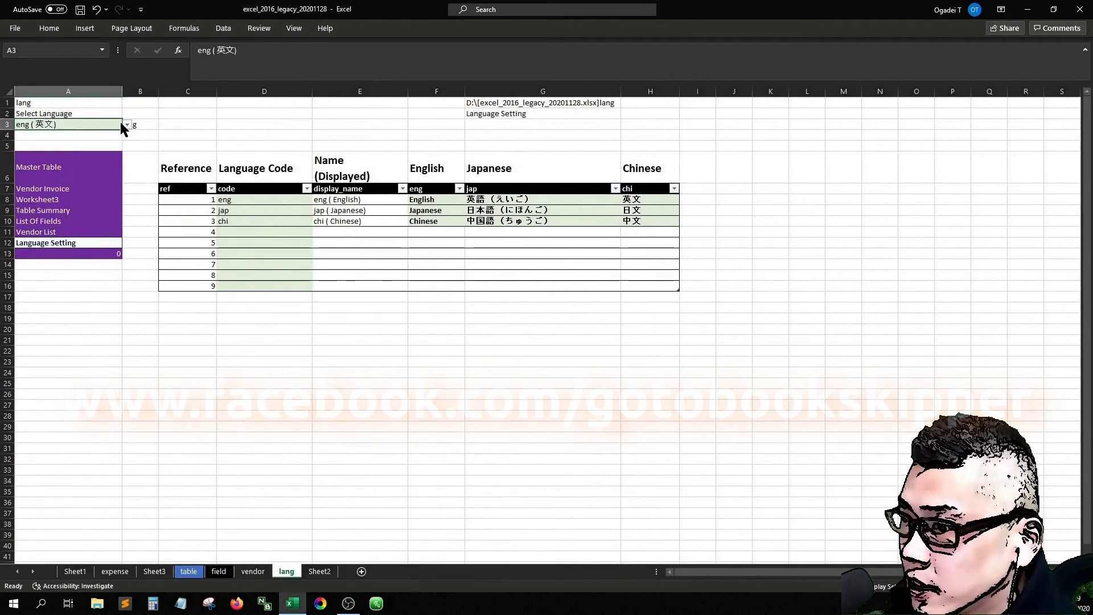
- Test the A3 language list again by selecting jap, then chi, and returning to eng
{"action": "left_click", "coordinate": [123, 124]}
{"action": "key", "text": "Down"}
{"action": "key", "text": "Return"}
{"action": "left_click", "coordinate": [123, 125]}
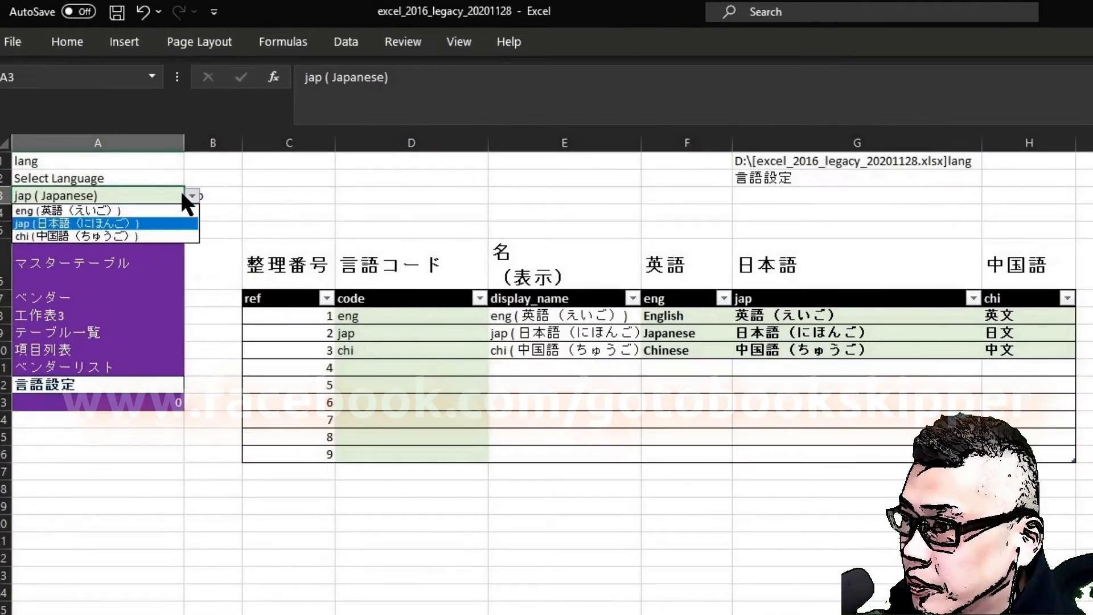
{"action": "key", "text": "Down"}
{"action": "key", "text": "Return"}
{"action": "left_click", "coordinate": [181, 193]}
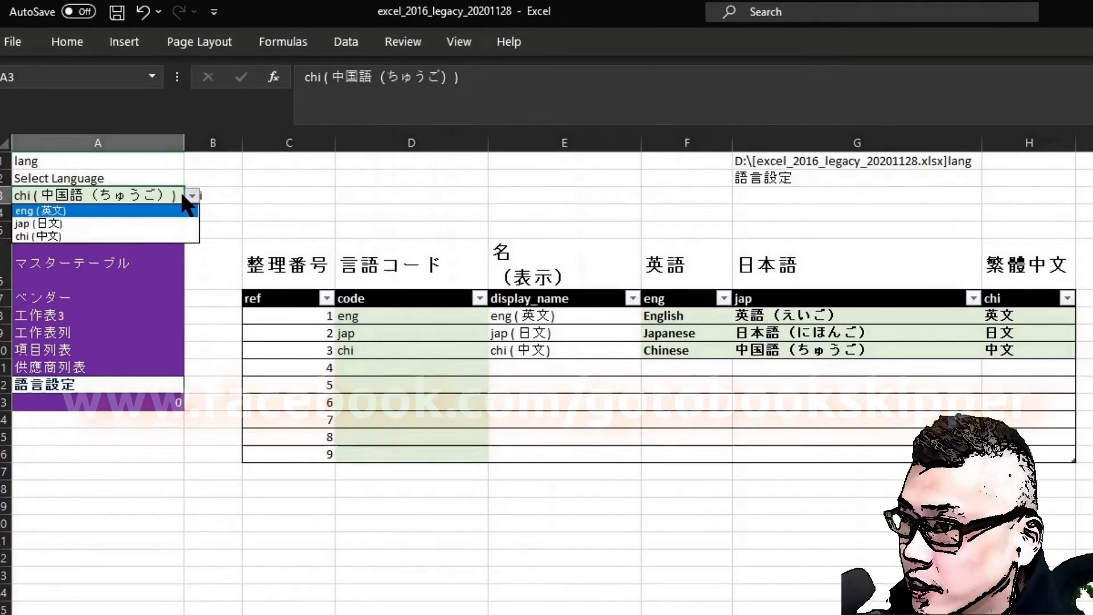
{"action": "key", "text": "Down"}
{"action": "key", "text": "Down"}
{"action": "key", "text": "Up"}
{"action": "key", "text": "Up"}
{"action": "key", "text": "Return"}
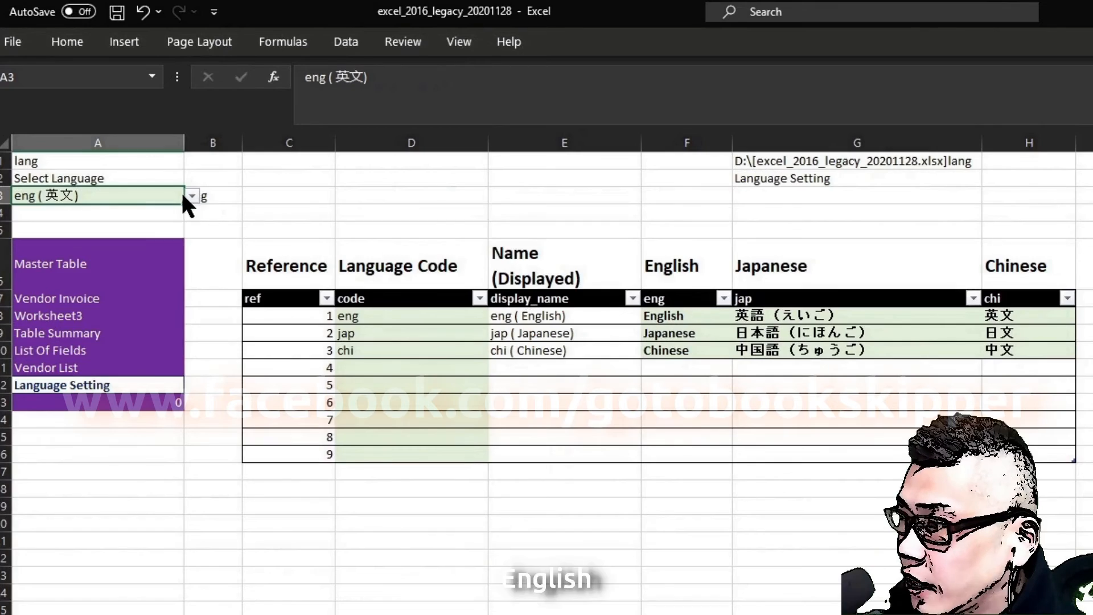
- Select the empty cell E4 above the language table and save the workbook
{"action": "left_click", "coordinate": [434, 219]}
{"action": "key", "text": "Right"}
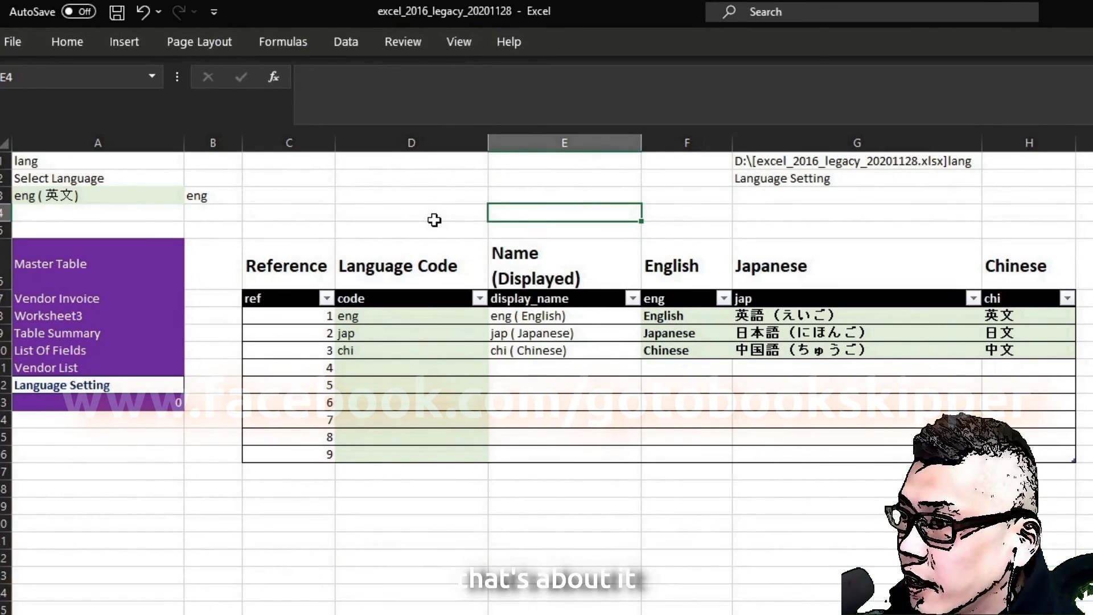
{"action": "key", "text": "ctrl+s"}
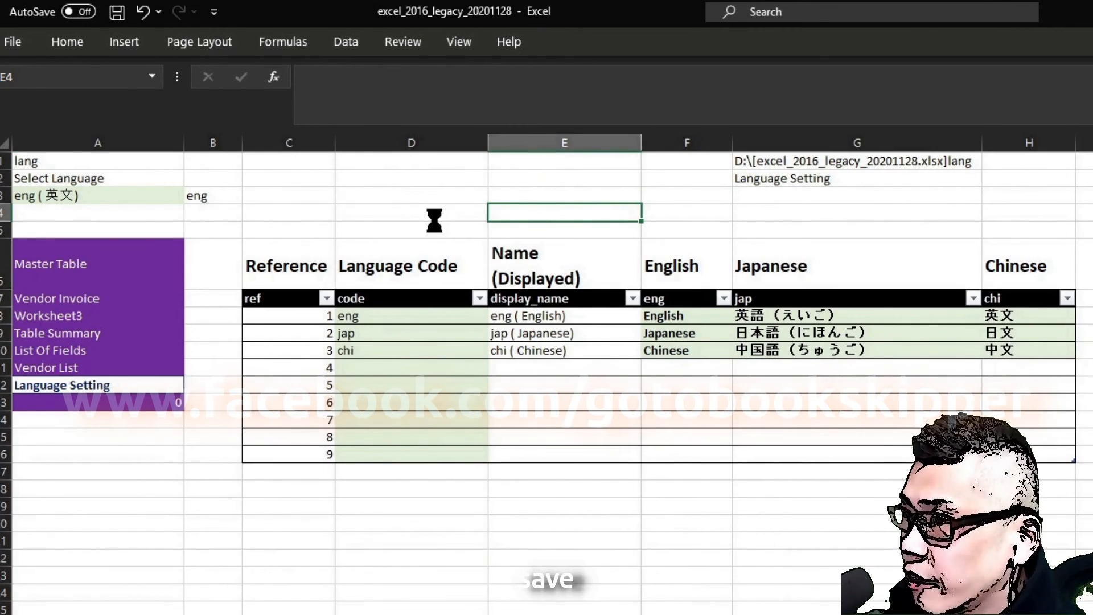